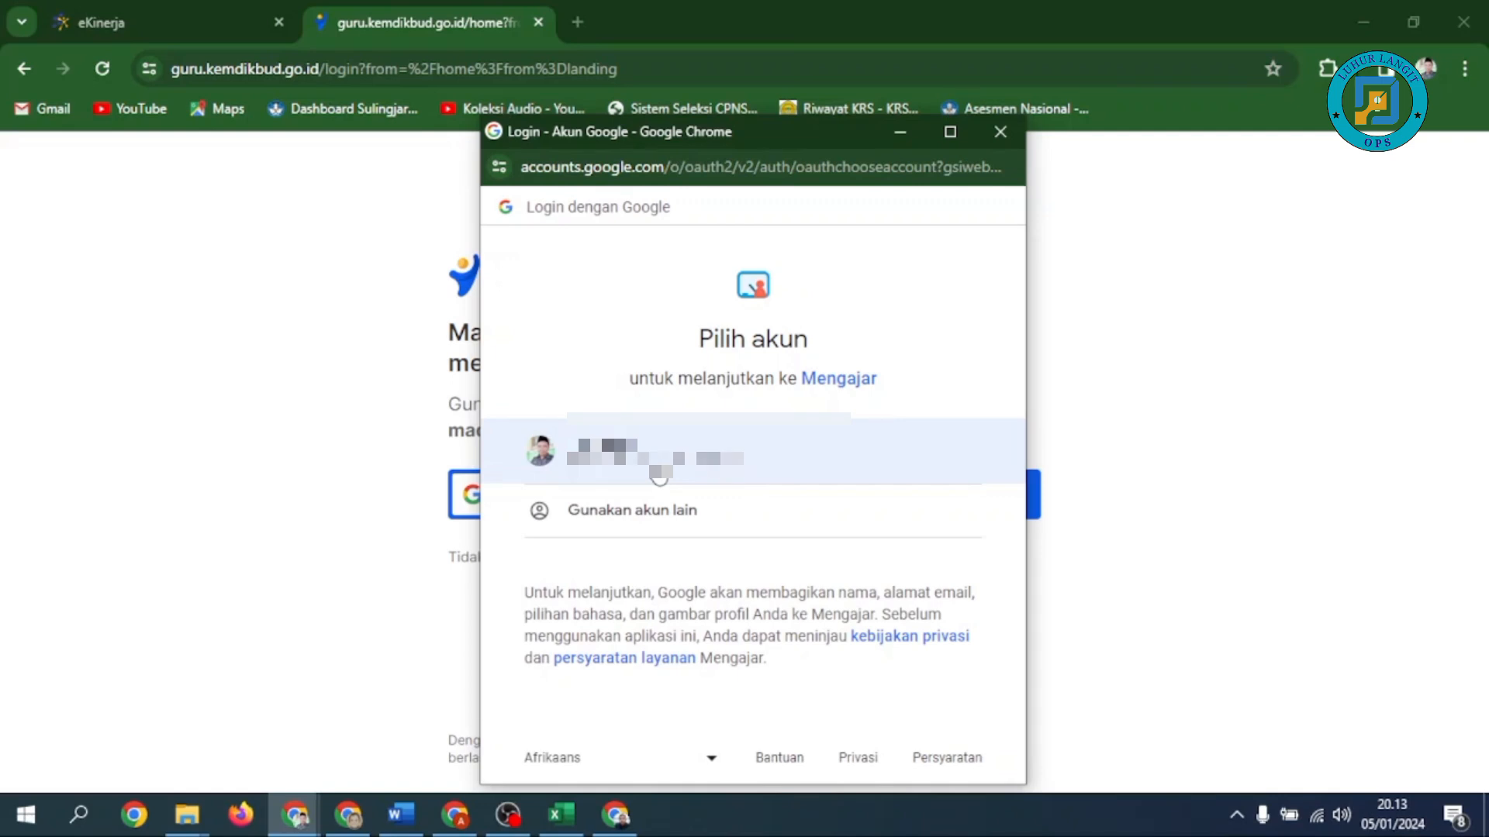
# Sign in to Merdeka Mengajar with the listed Google account and agree to continue.
pyautogui.click(659, 474)
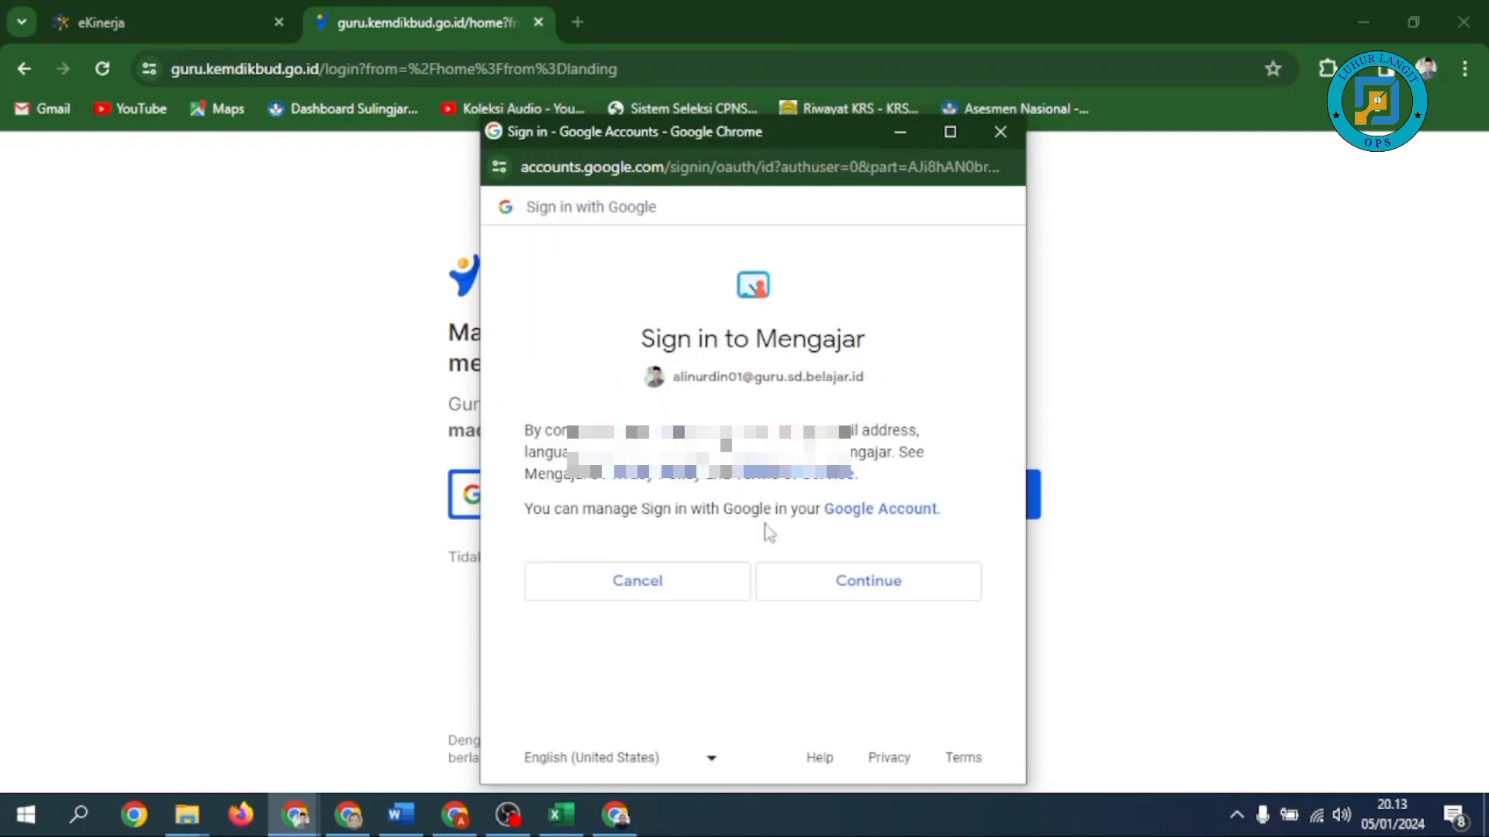
pyautogui.click(824, 588)
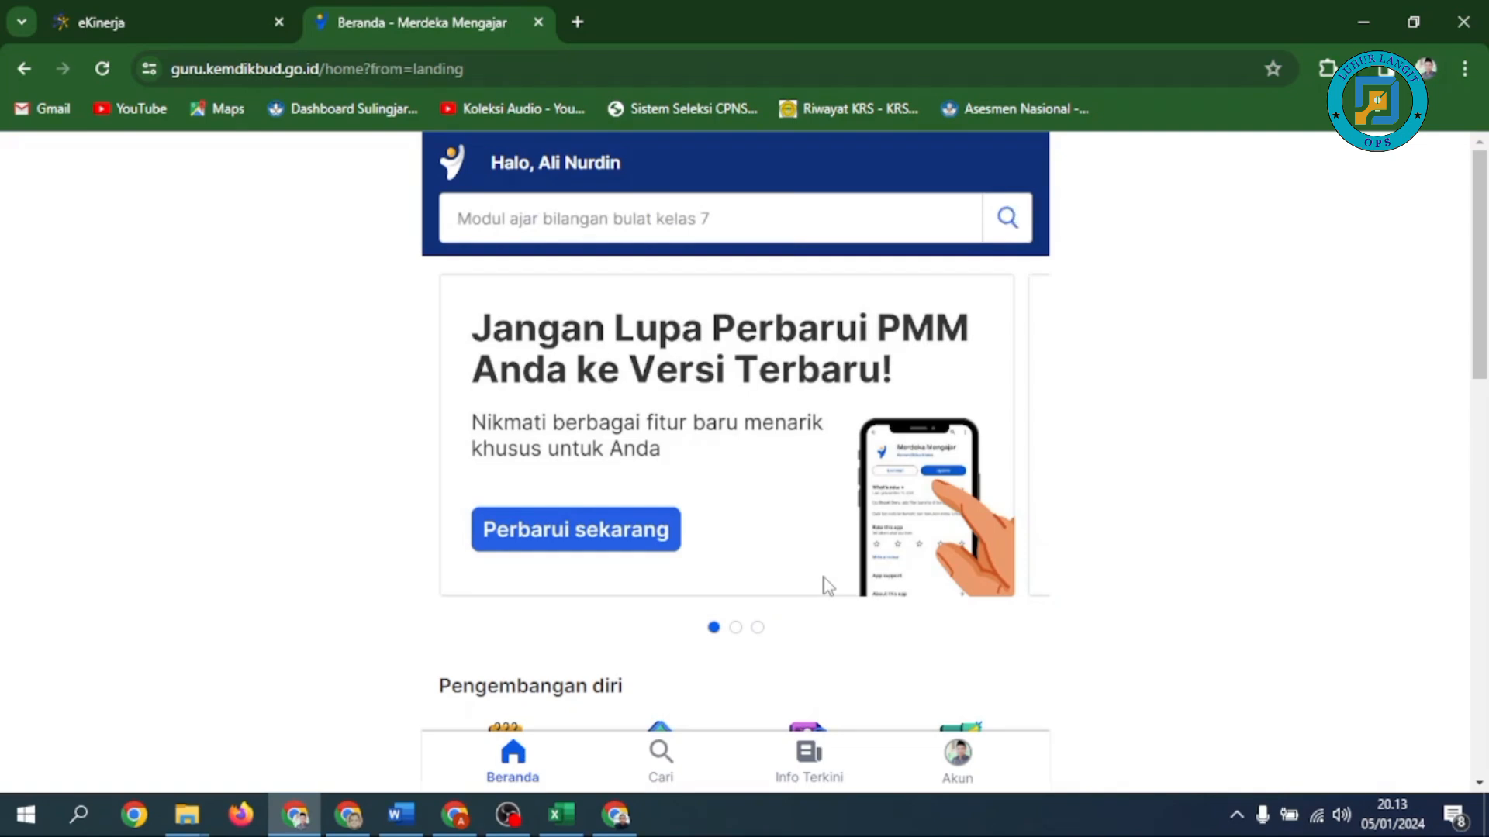
# Browse the three home page banners and open Pengelolaan Kinerja from the Pengembangan diri section.
pyautogui.scroll(-3, 828, 585)
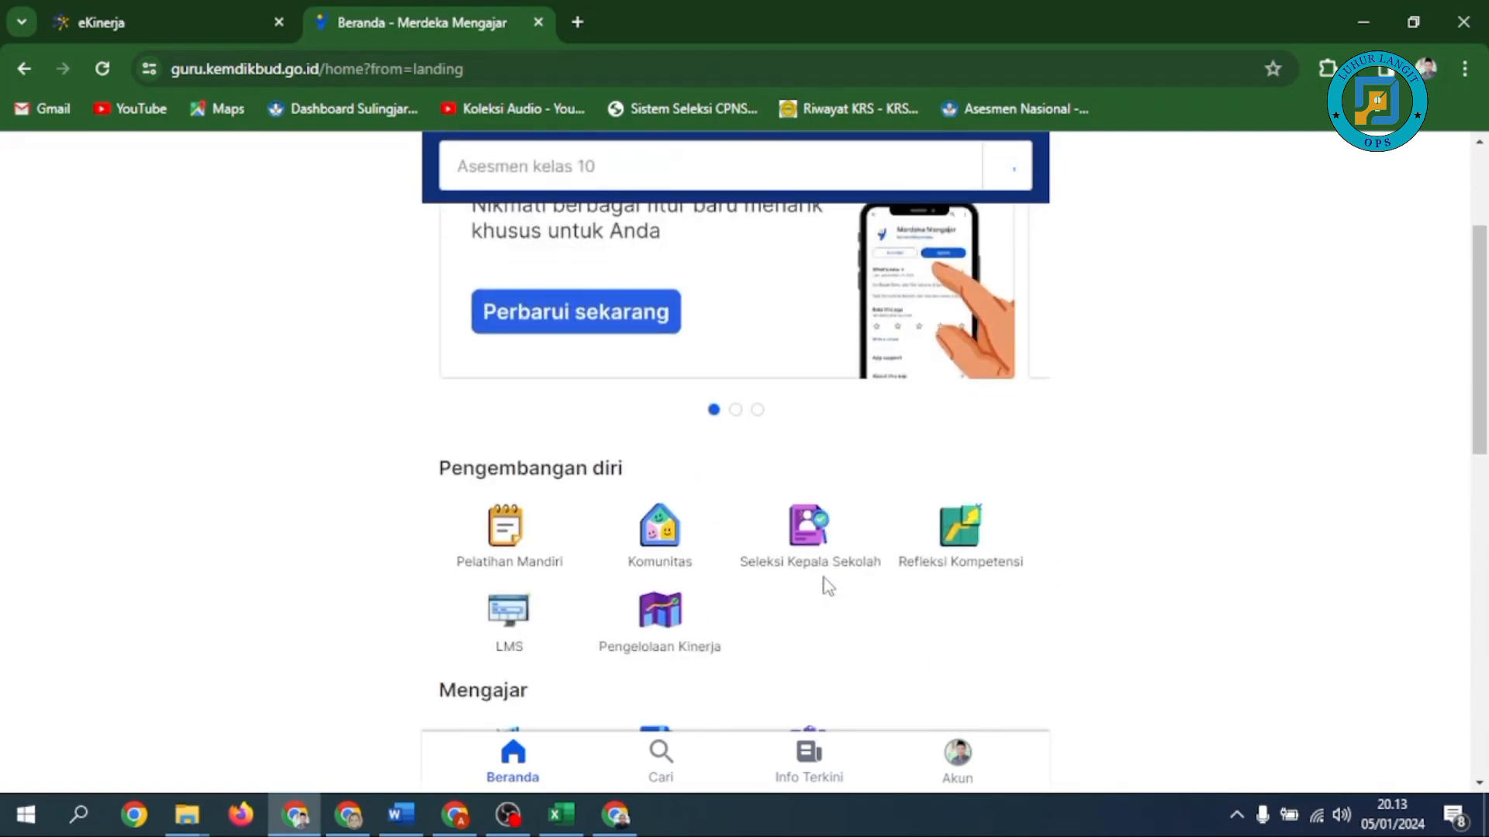
pyautogui.click(735, 411)
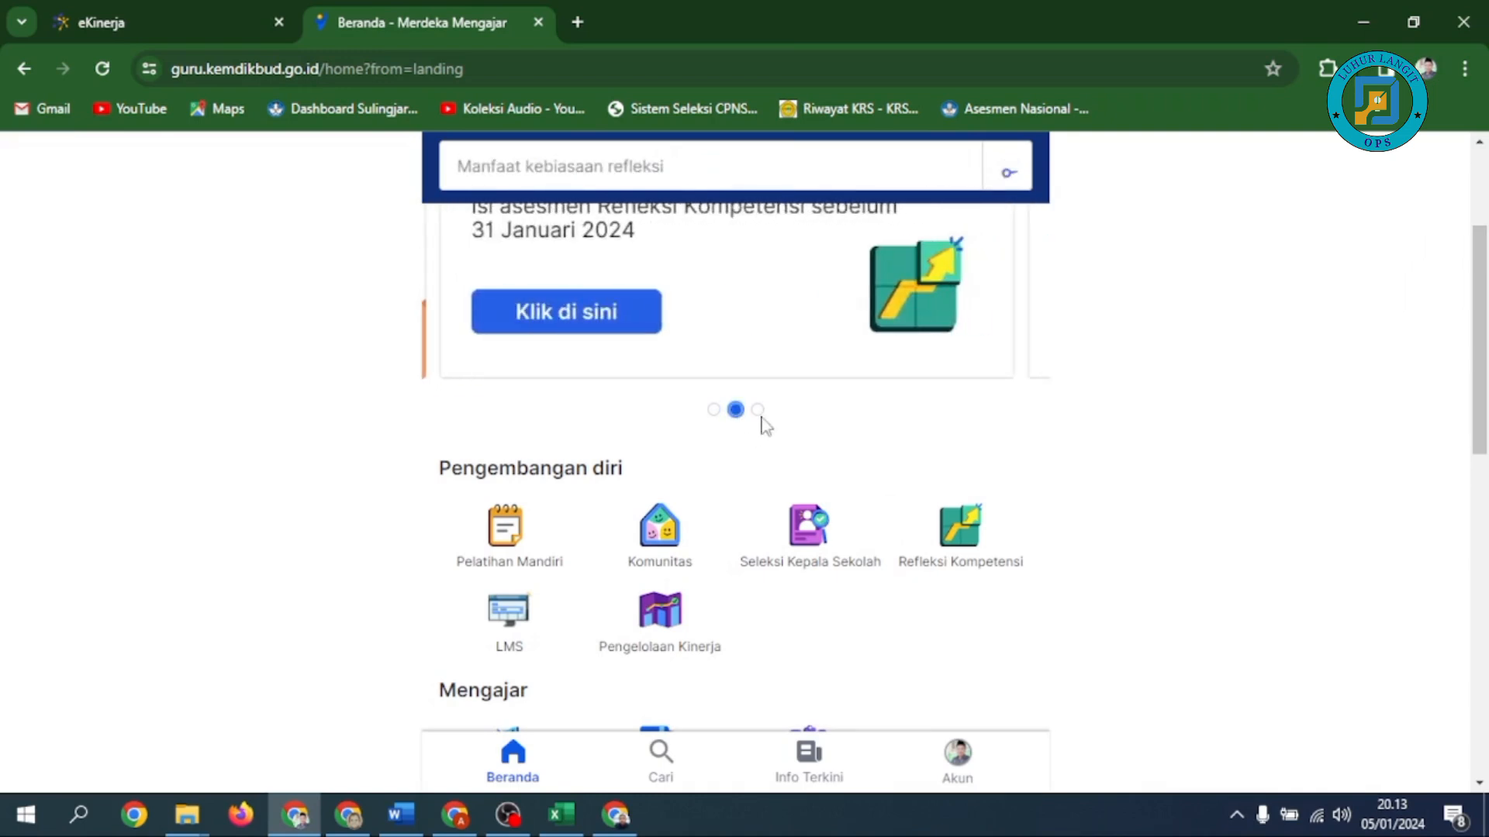
pyautogui.click(758, 412)
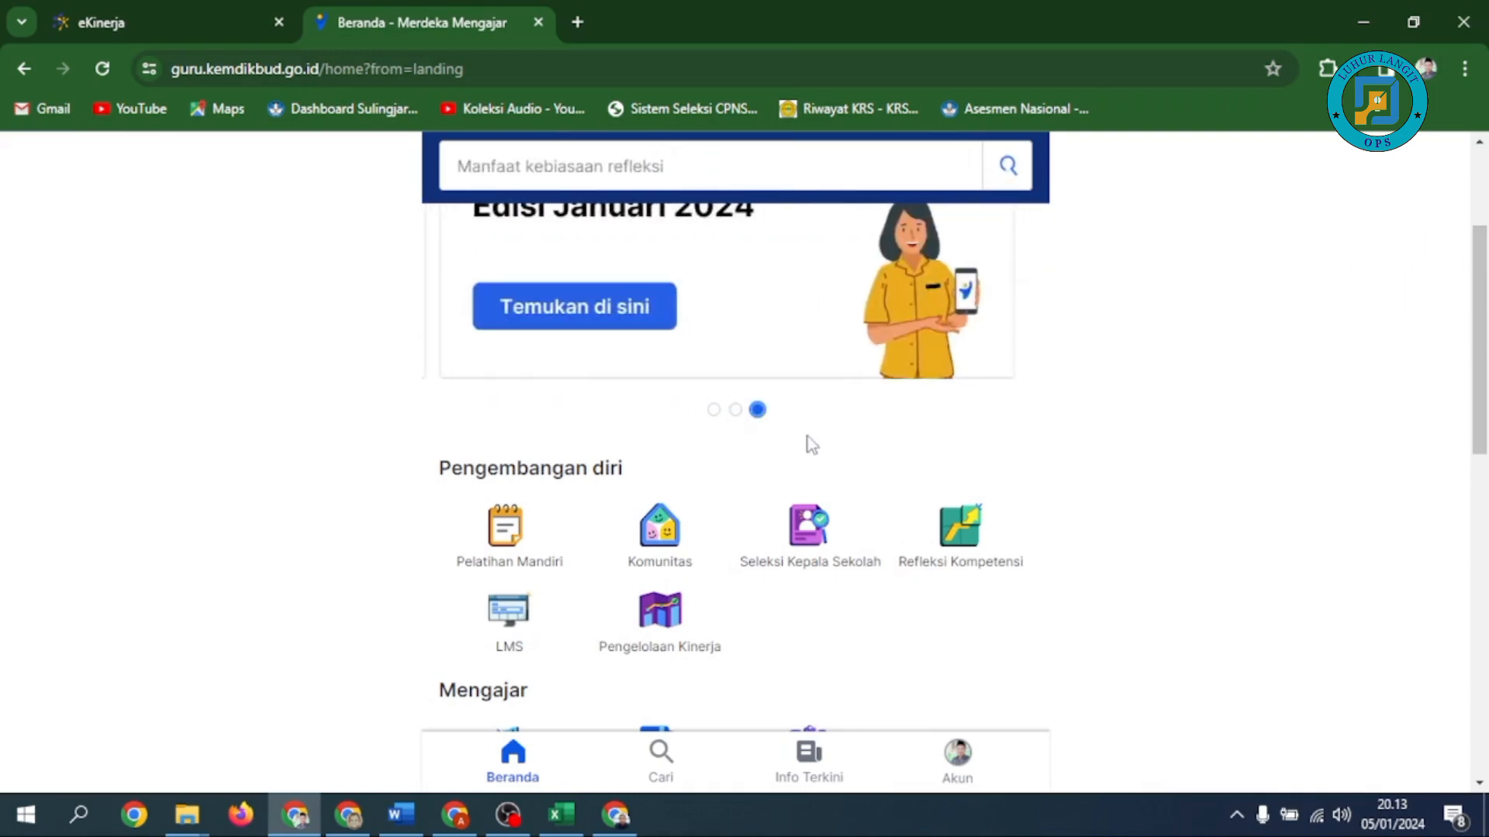
pyautogui.scroll(3, 810, 444)
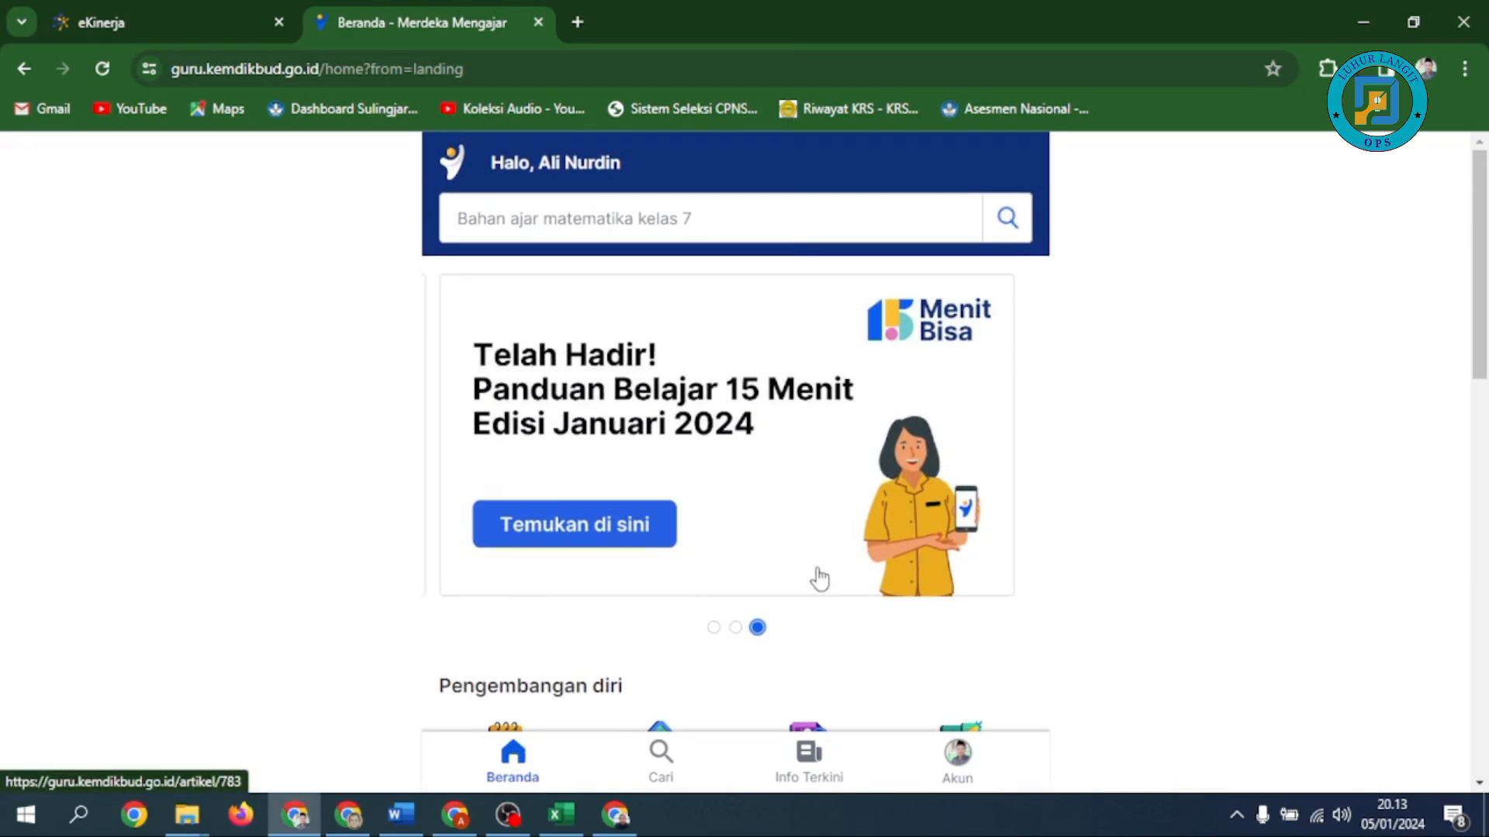
pyautogui.click(710, 628)
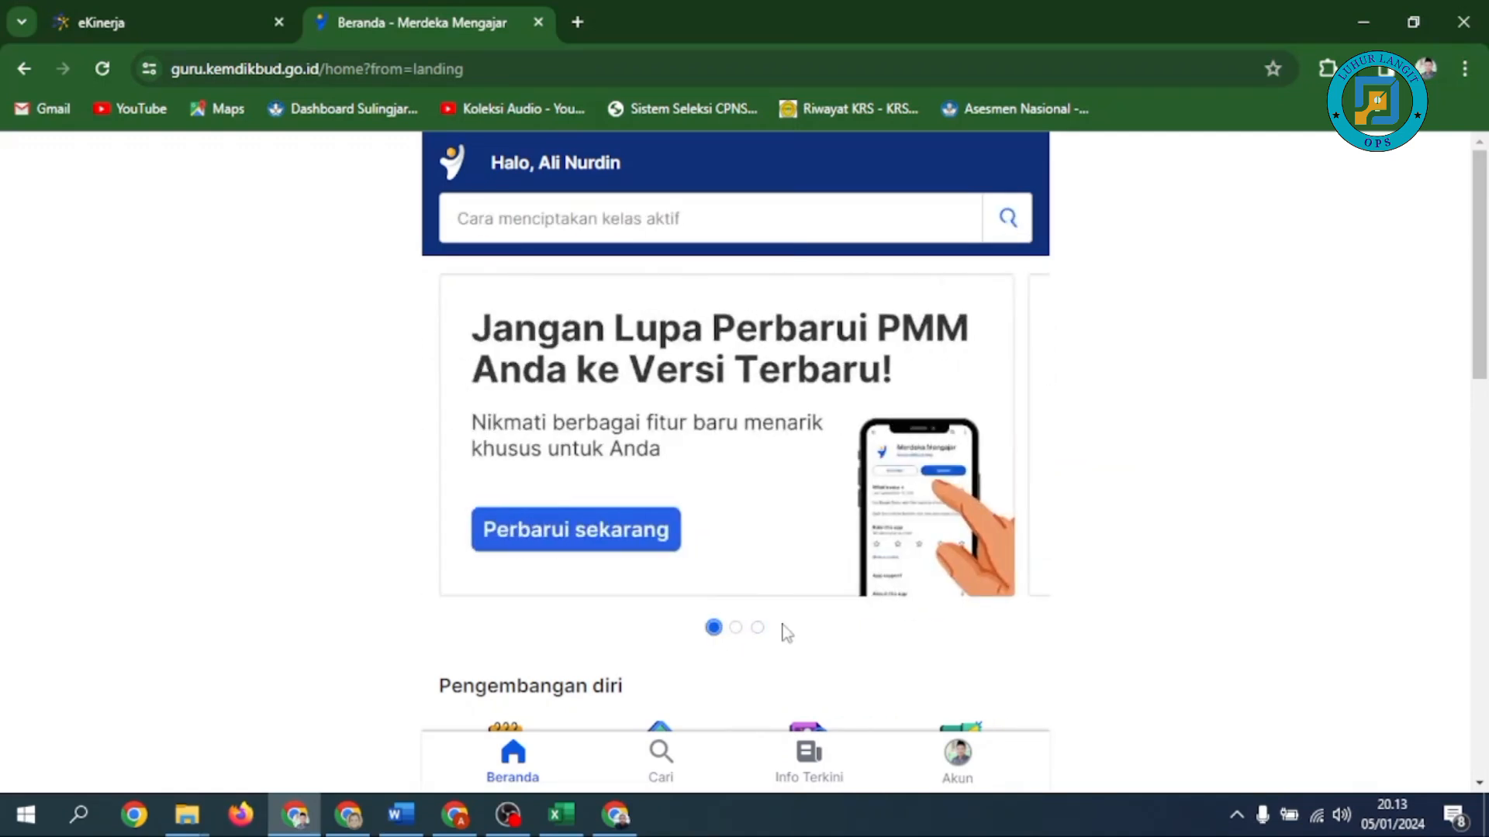
pyautogui.scroll(-4, 786, 632)
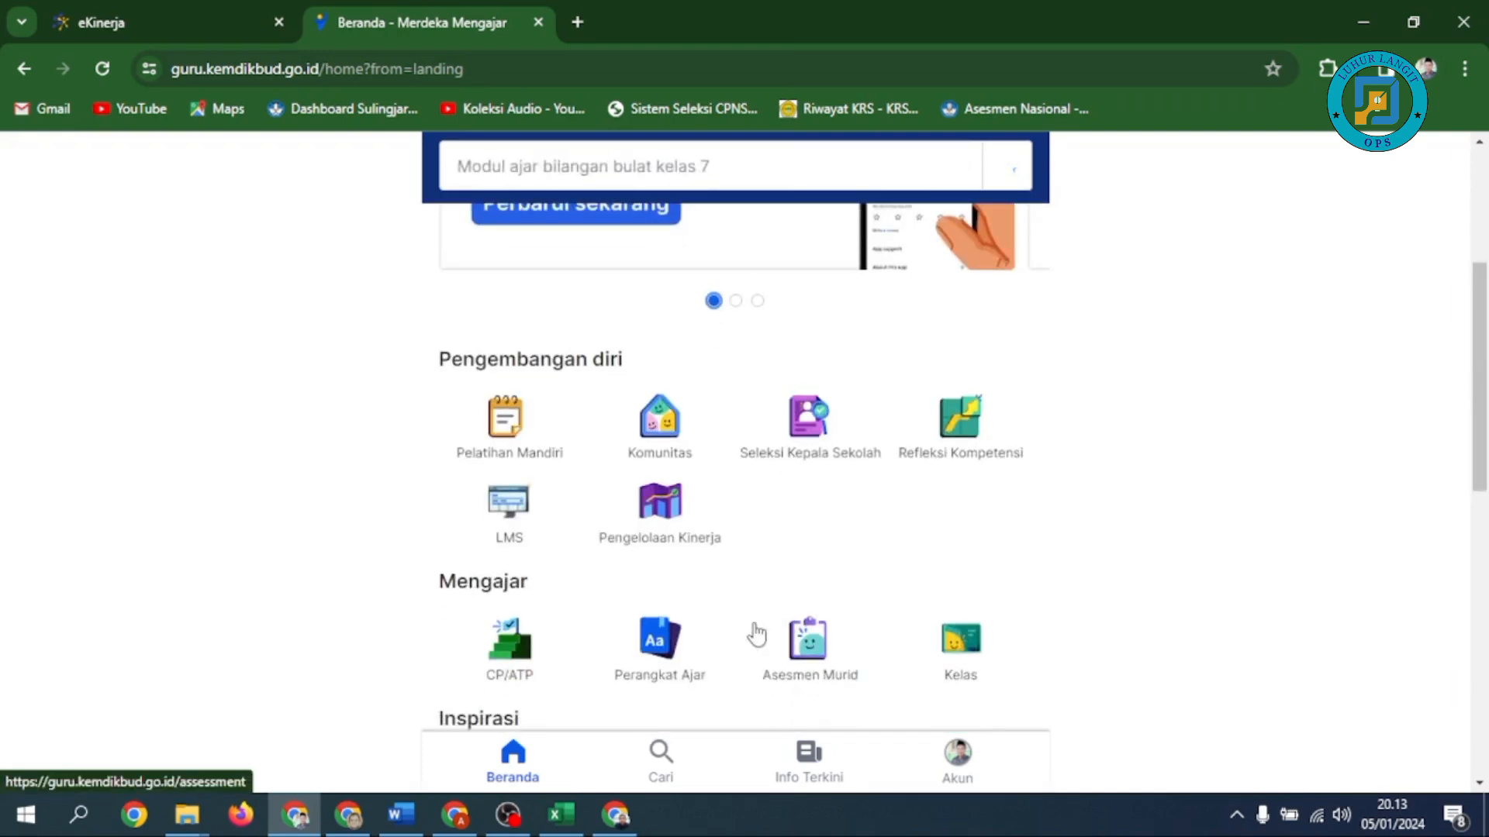
pyautogui.click(671, 542)
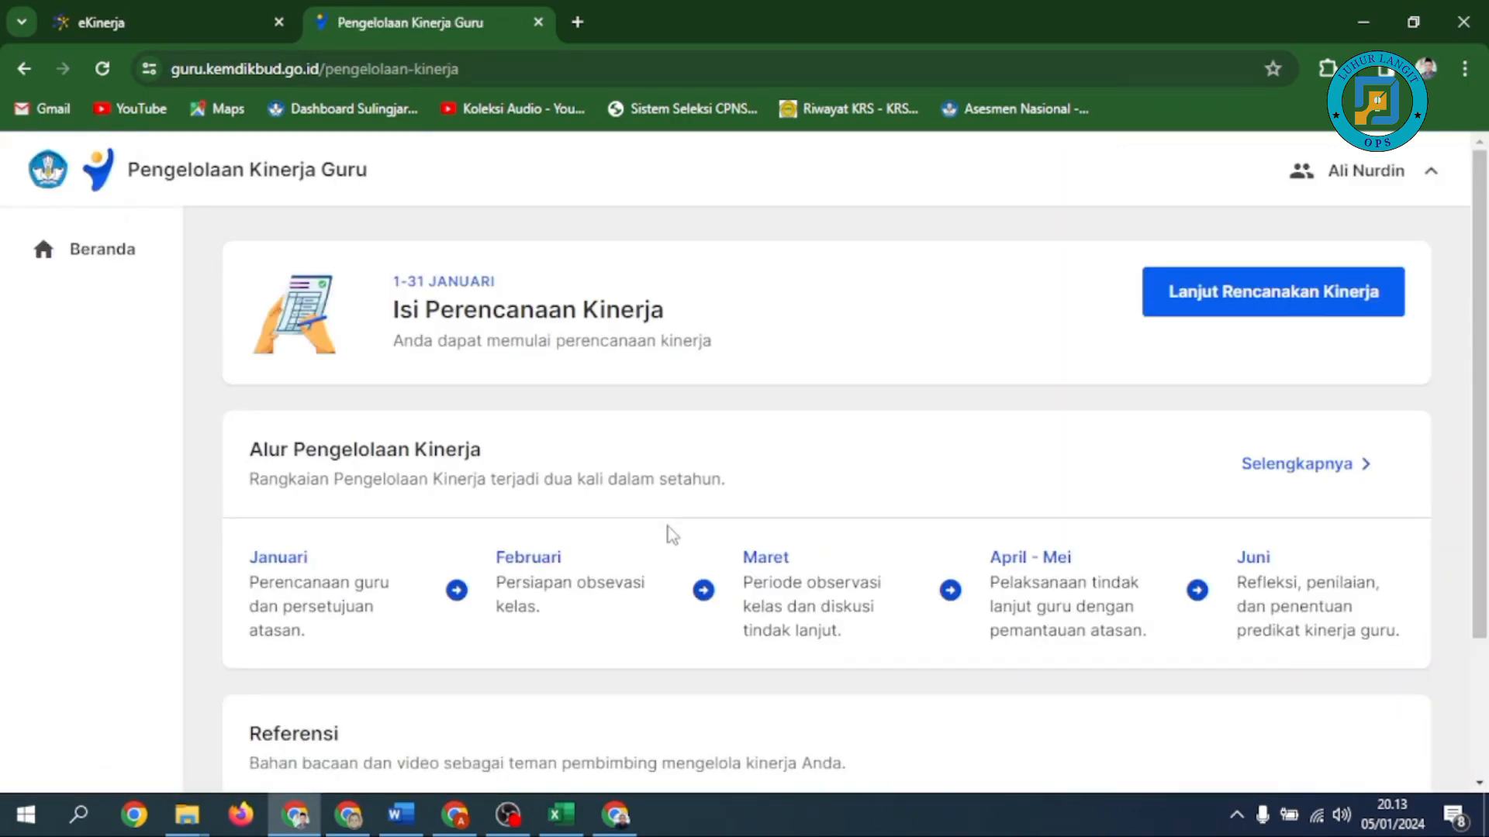
# Review the Alur Pengelolaan Kinerja timeline and the Referensi section, and continue to the January–June 2024 performance planning.
pyautogui.scroll(-3, 672, 535)
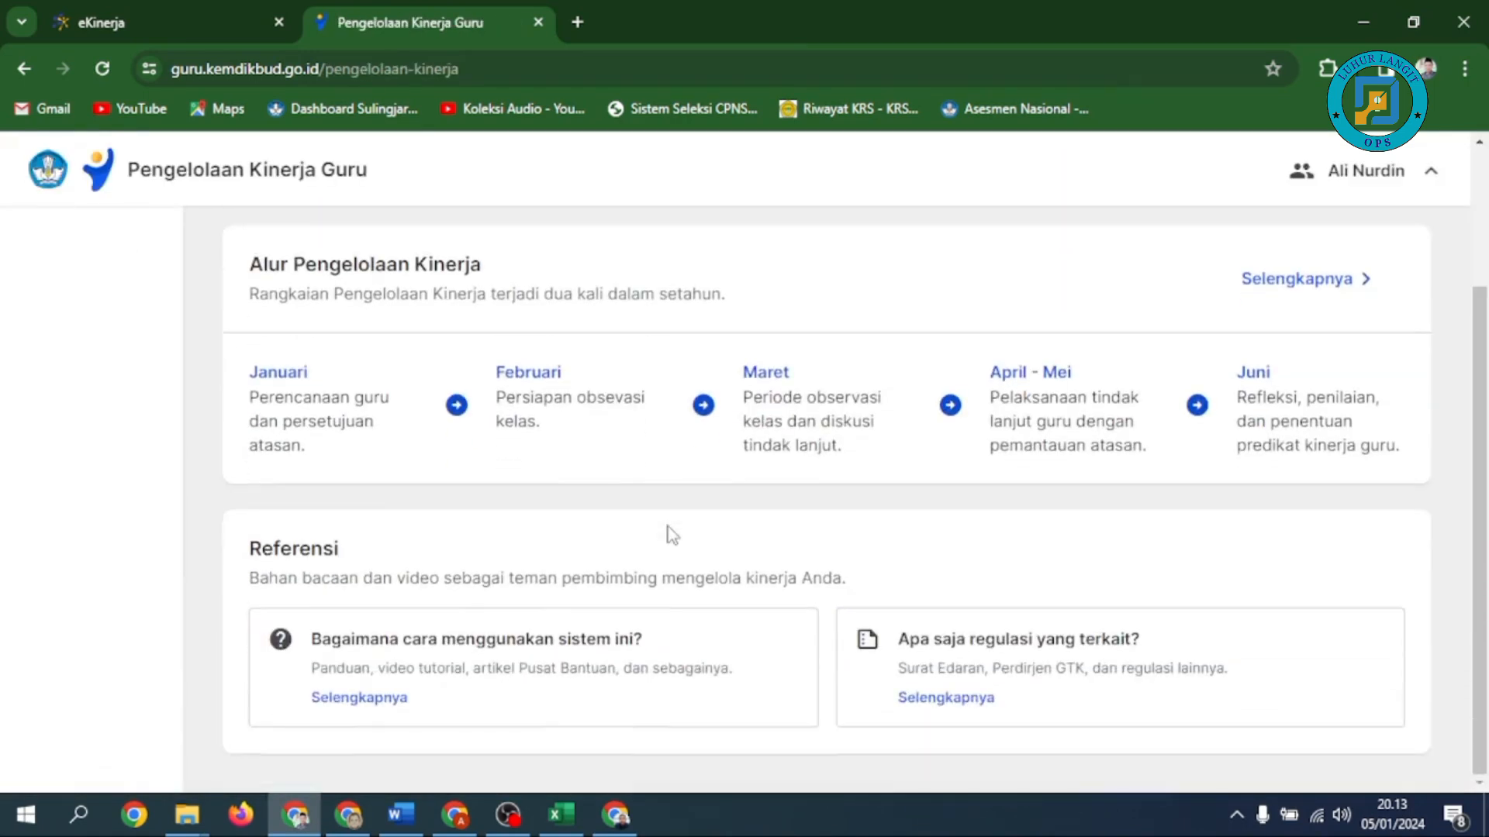
pyautogui.scroll(3, 672, 535)
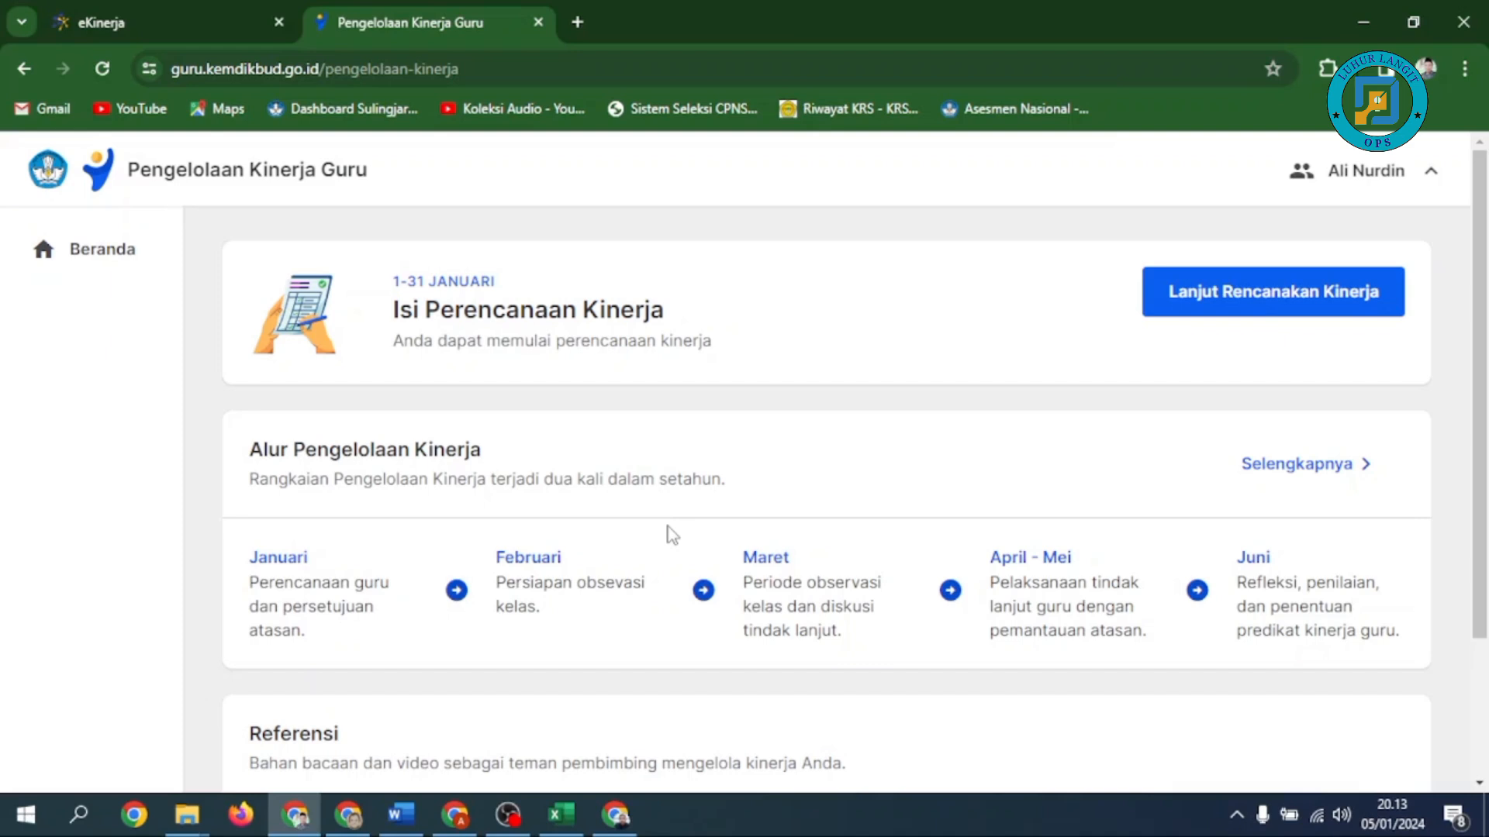
pyautogui.scroll(-1, 818, 510)
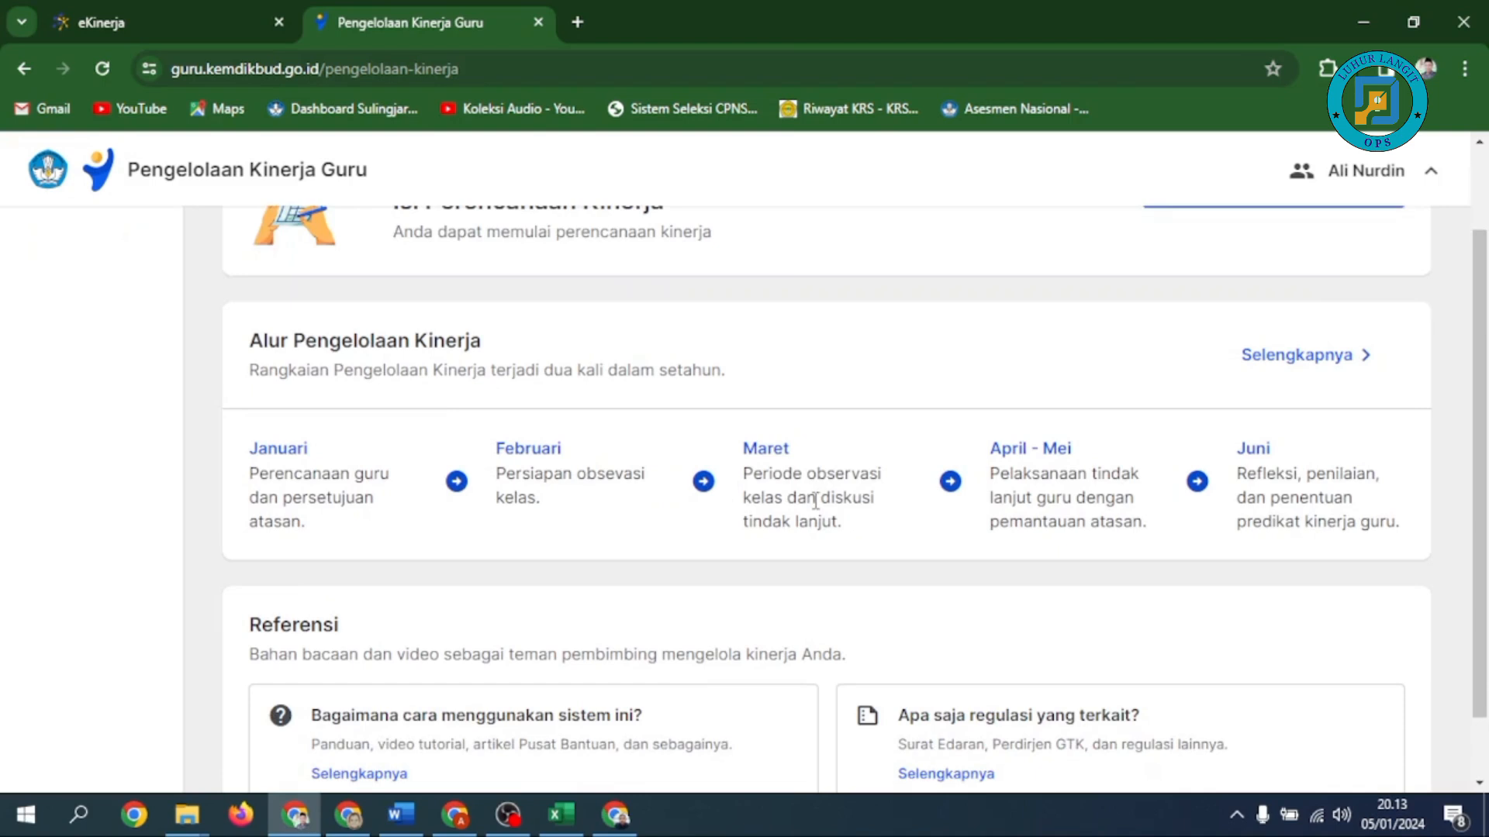
pyautogui.scroll(-1, 816, 500)
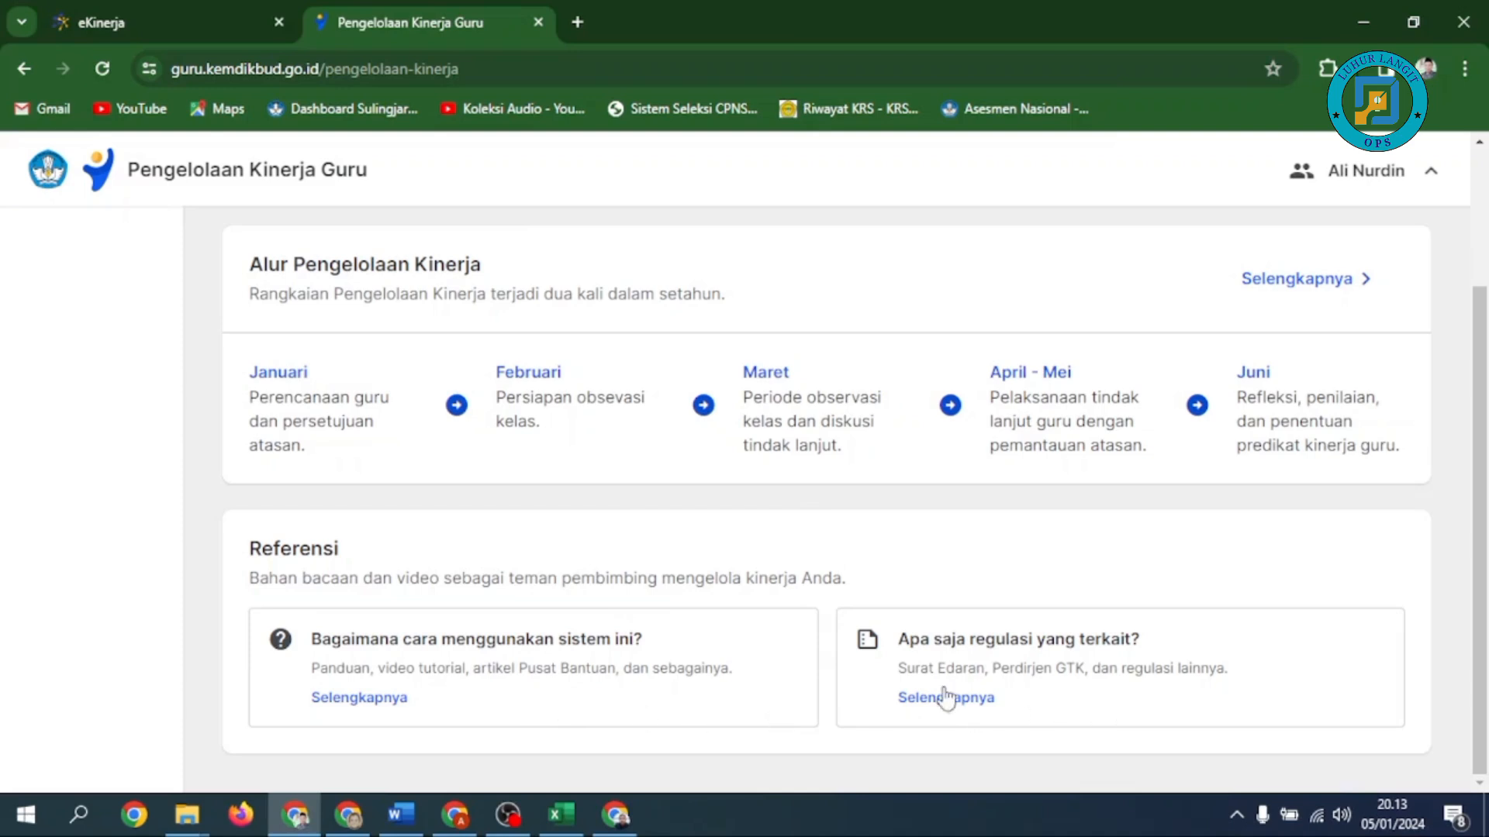
pyautogui.scroll(3, 986, 718)
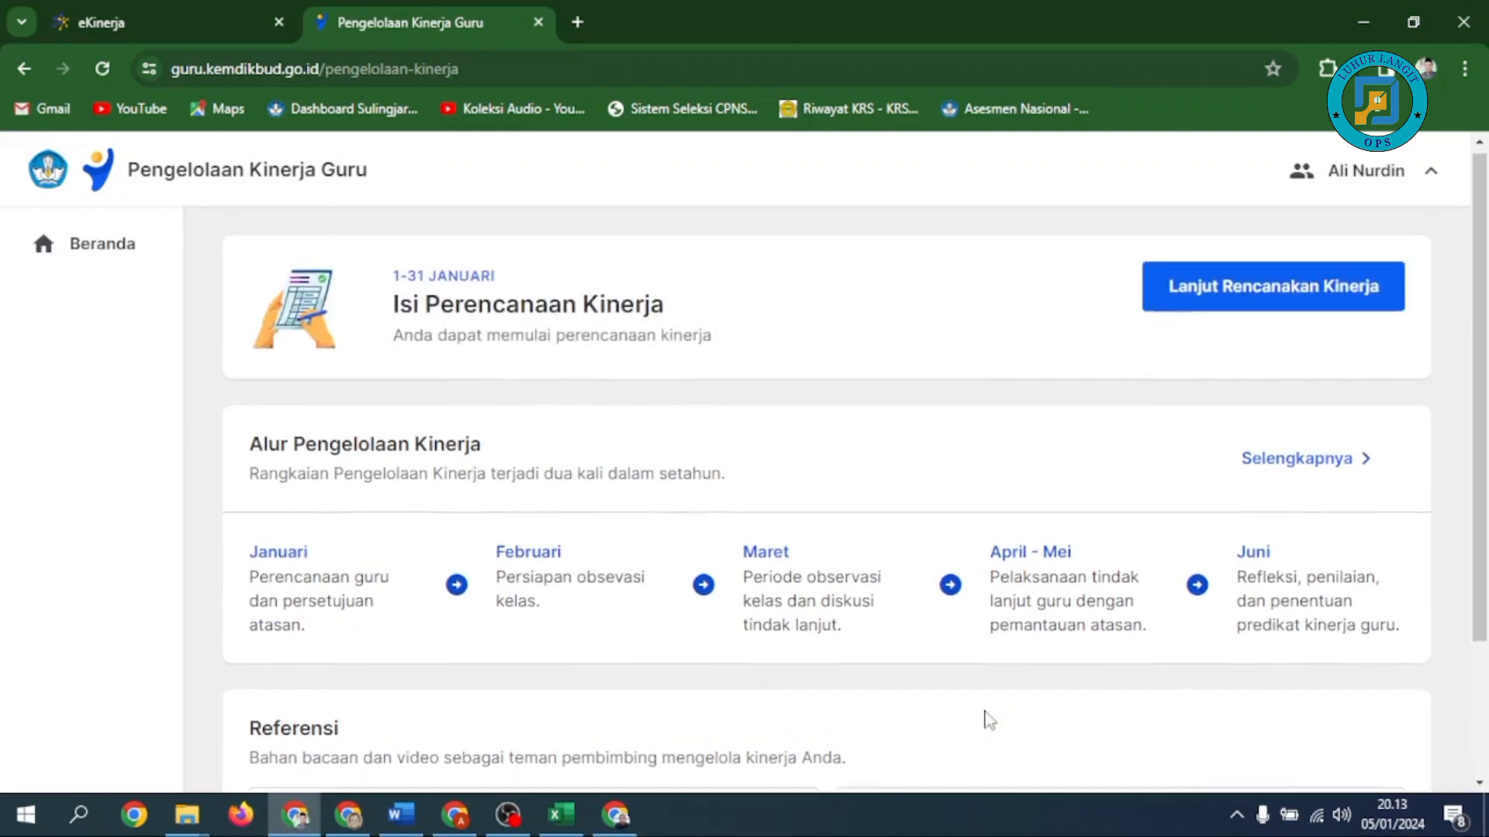
pyautogui.click(1296, 310)
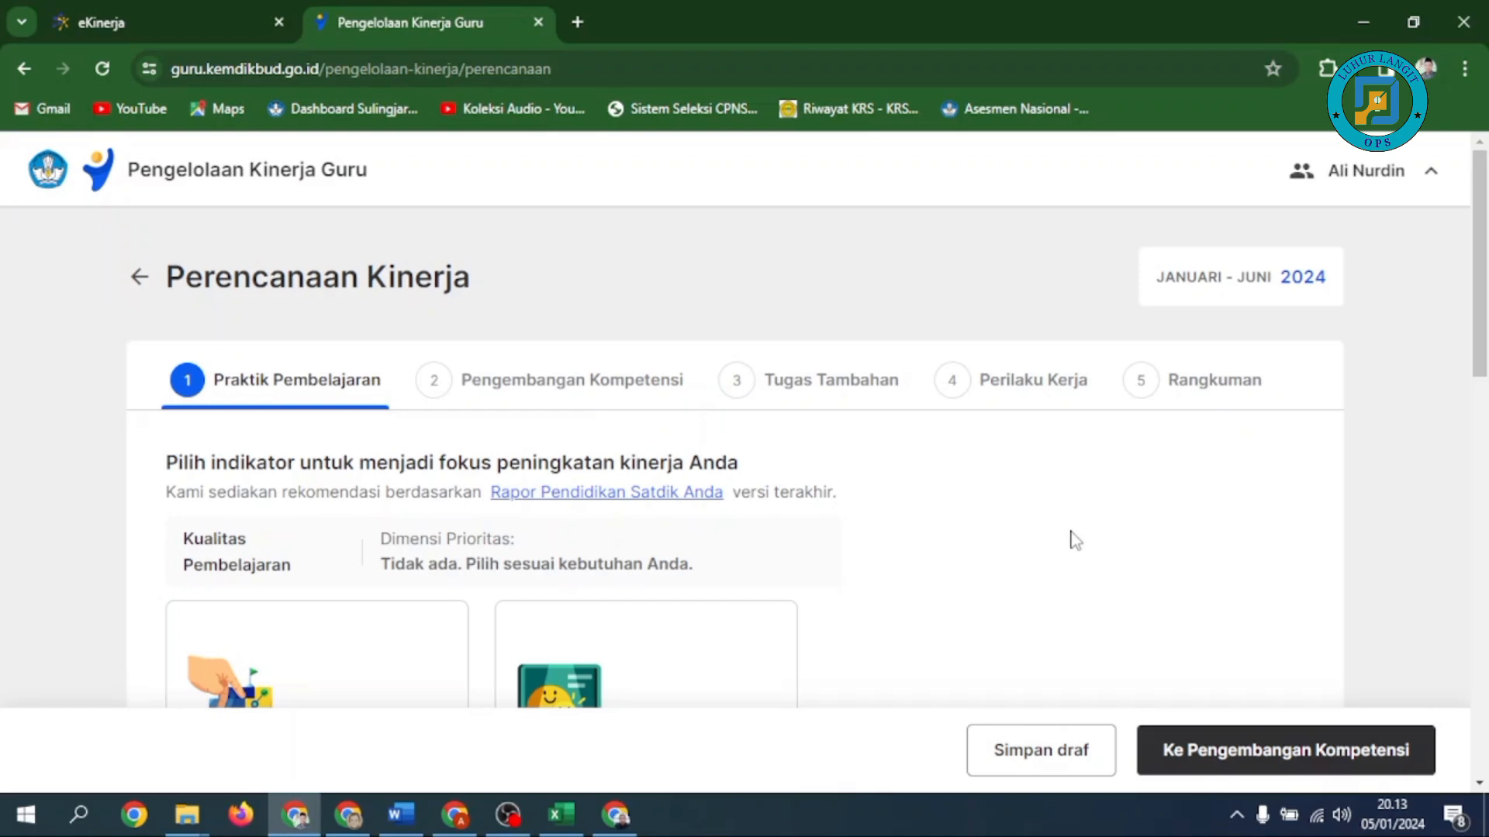
# Open the school's Rapor Pendidikan from Praktik Pembelajaran and examine the ratings of its Kualitas Pembelajaran dimensions.
pyautogui.scroll(-1, 1075, 541)
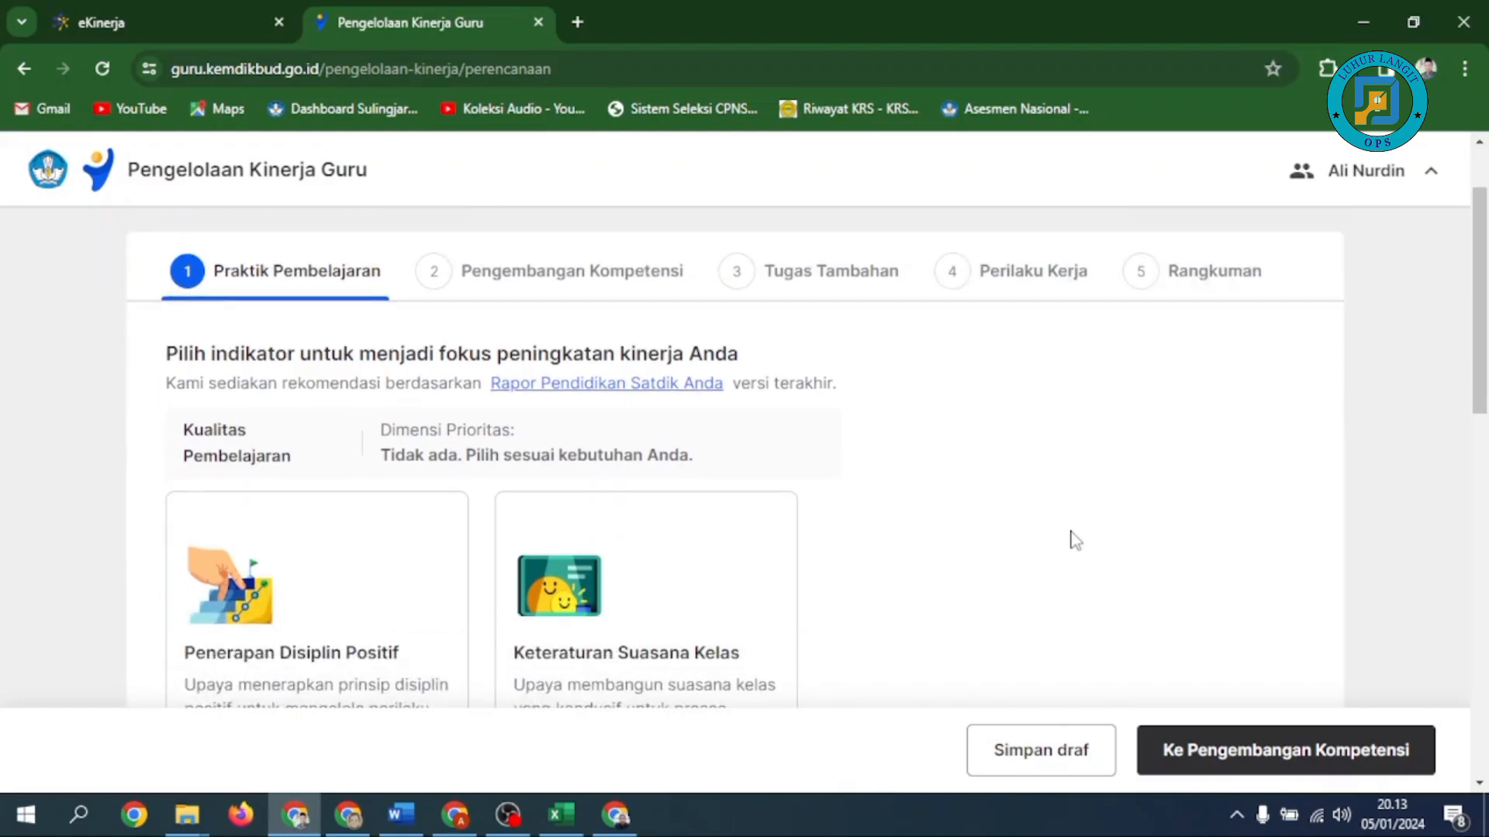
pyautogui.click(600, 398)
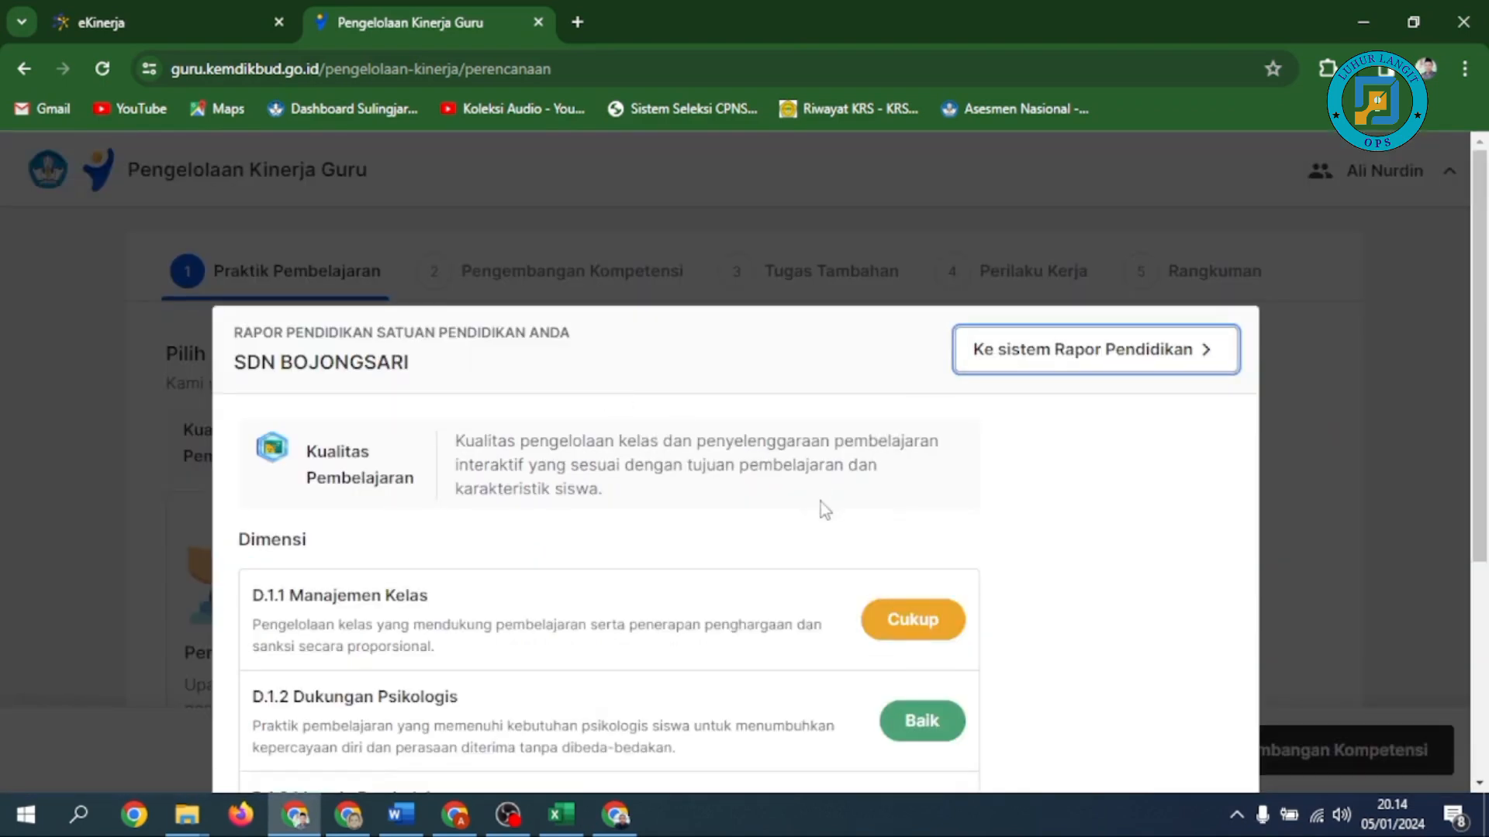
pyautogui.scroll(-2, 820, 503)
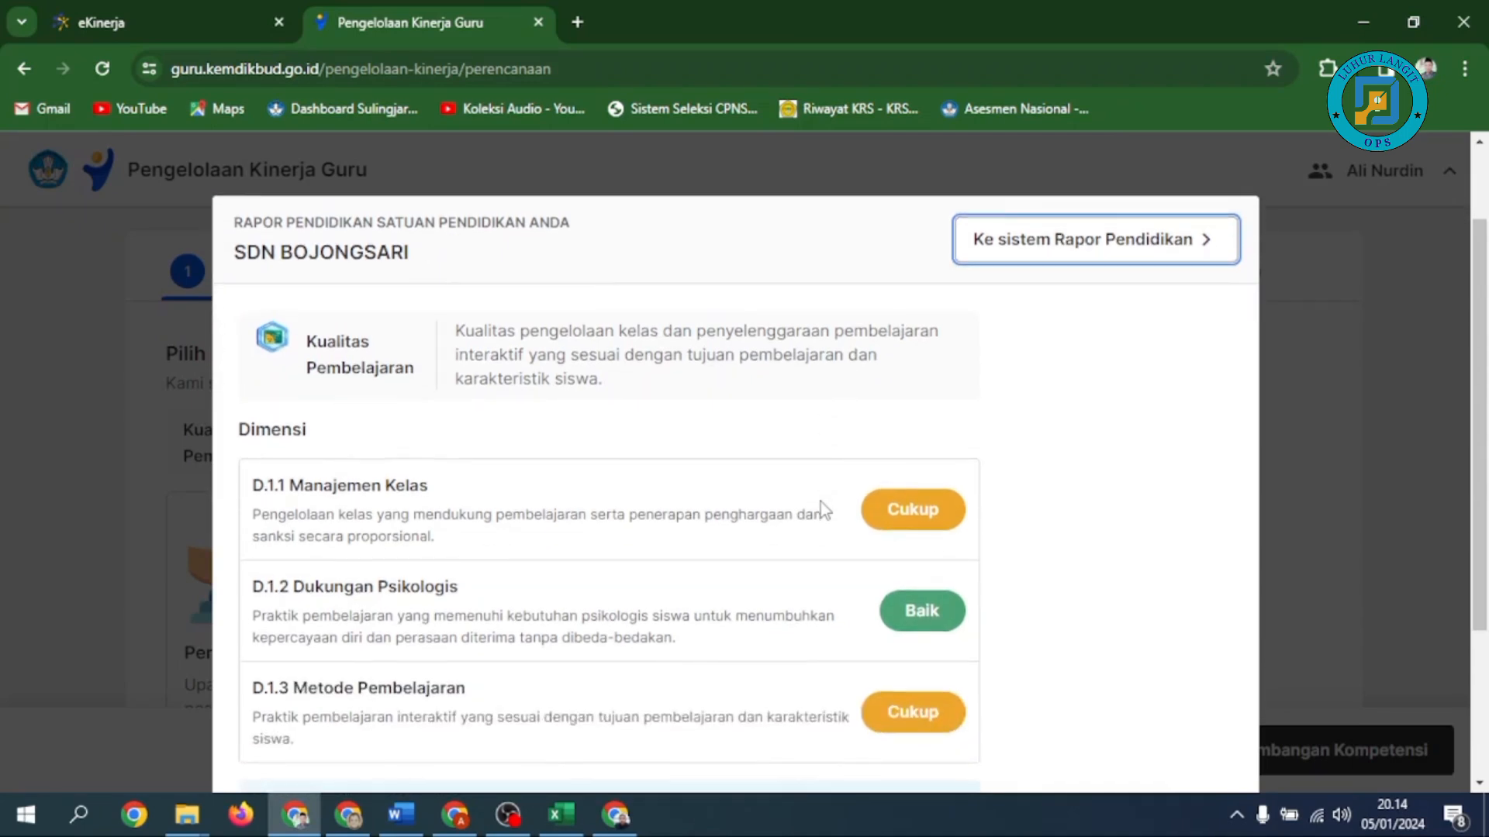
pyautogui.scroll(-2, 821, 501)
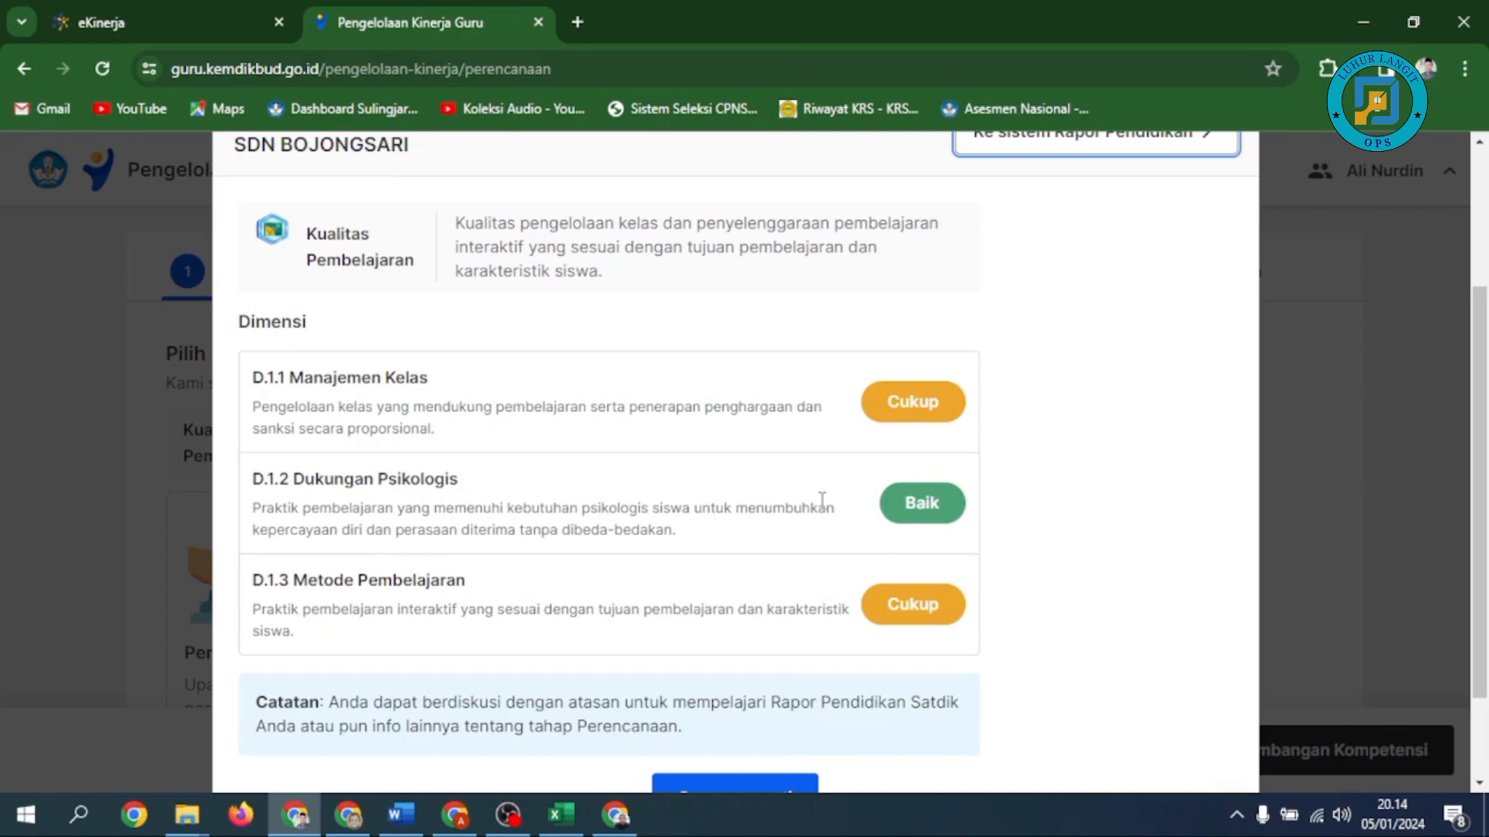
pyautogui.scroll(-2, 822, 500)
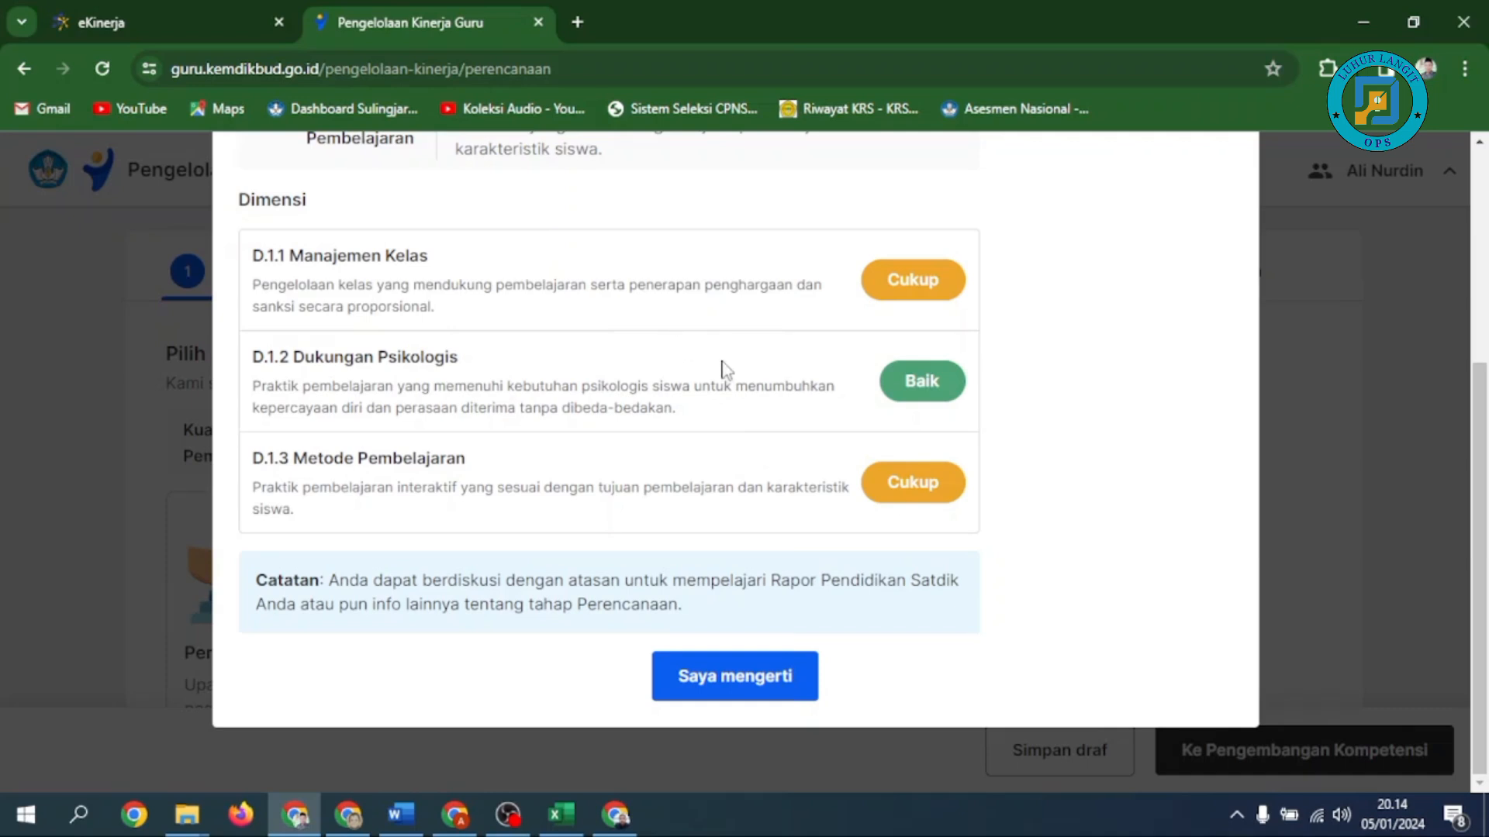
pyautogui.scroll(4, 721, 372)
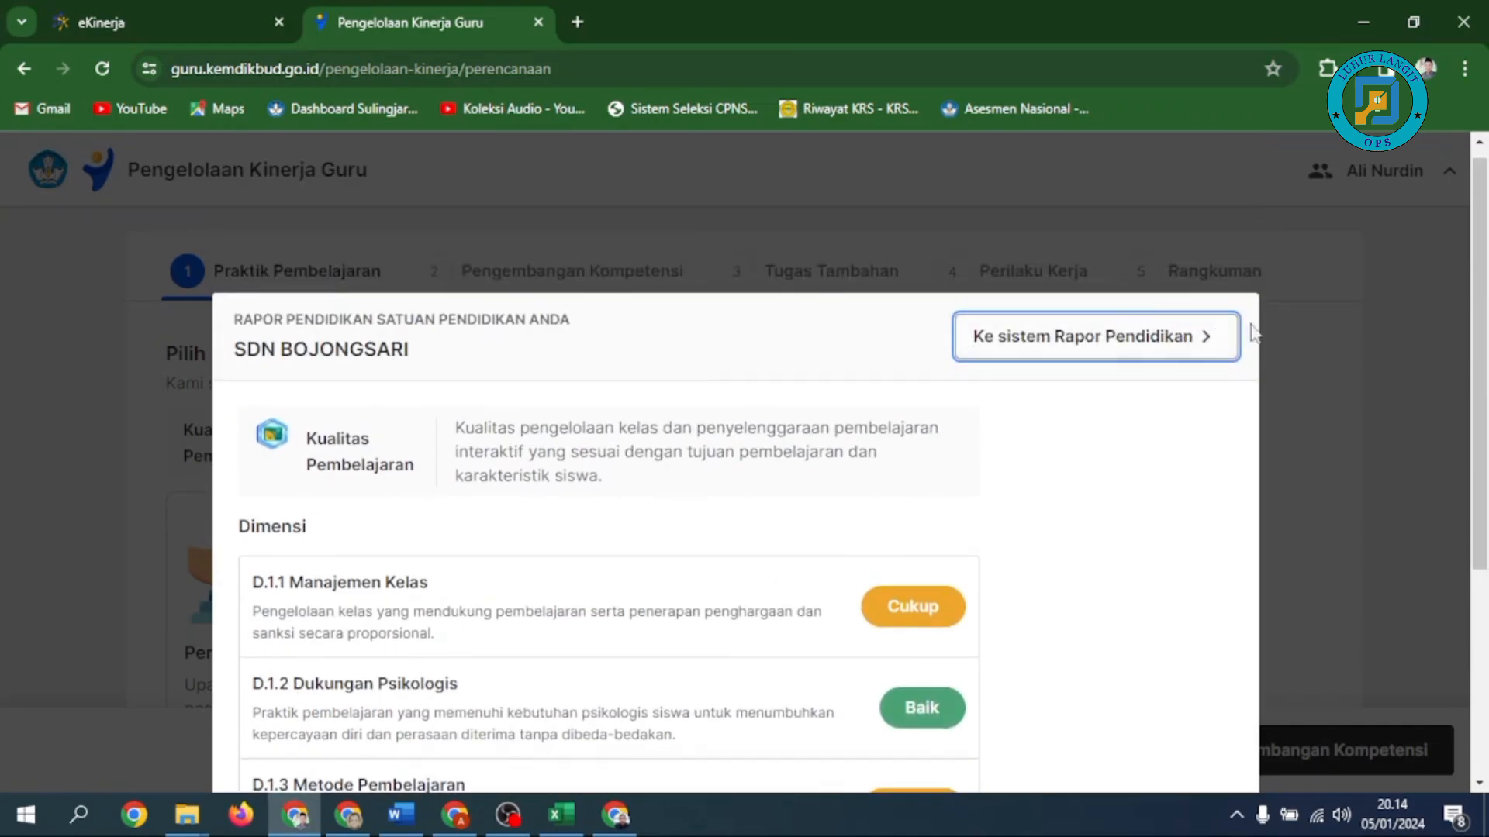
# Switch to the Perdirjen Juknis Pengelolaan Kinerja PDF and read the Poin Pengembangan Kompetensi table, items 1 to 18.
pyautogui.click(459, 818)
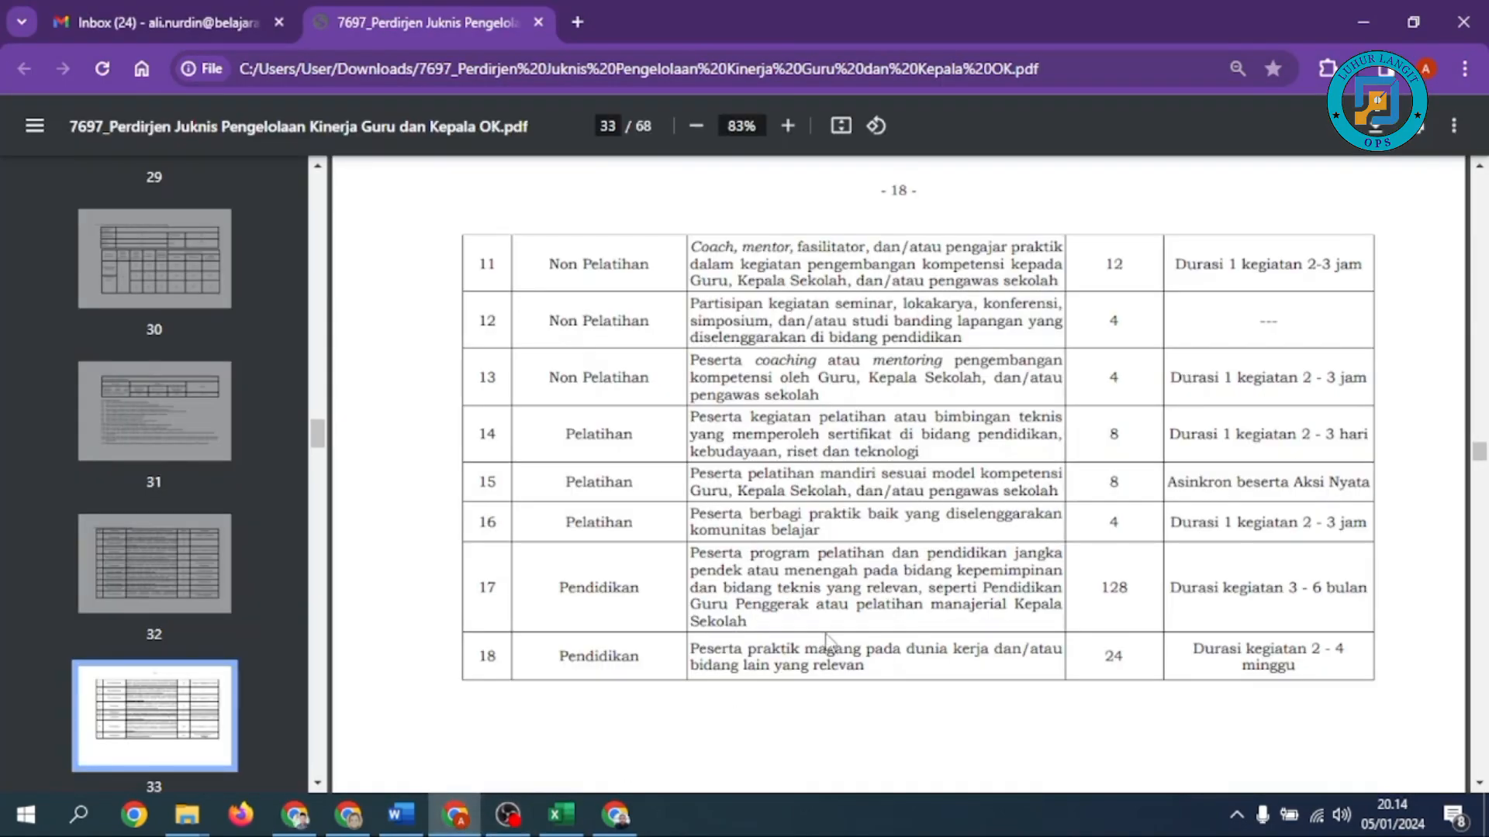
pyautogui.scroll(7, 827, 639)
pyautogui.scroll(5, 826, 639)
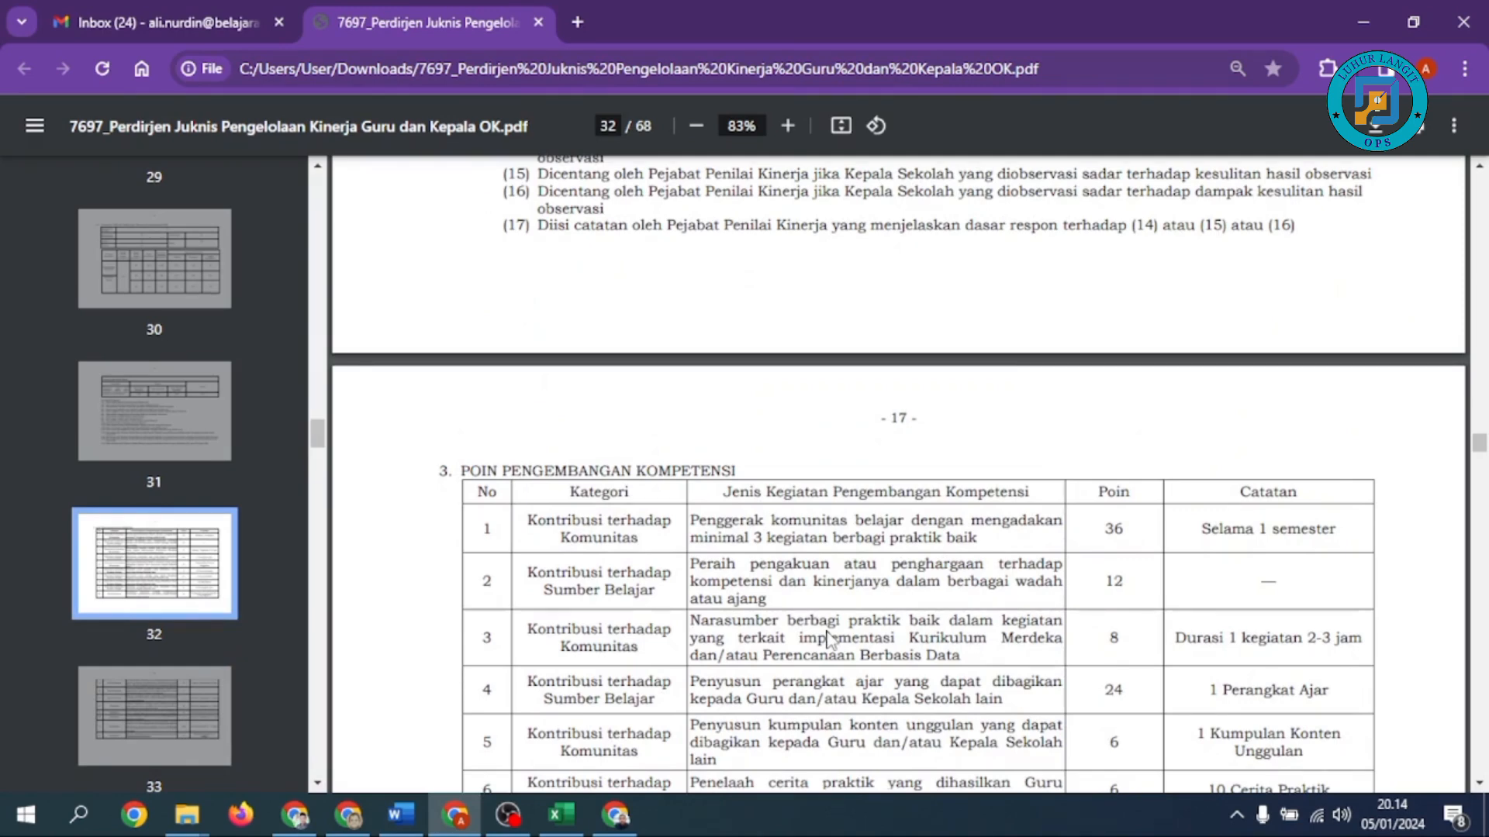
pyautogui.scroll(-2, 828, 637)
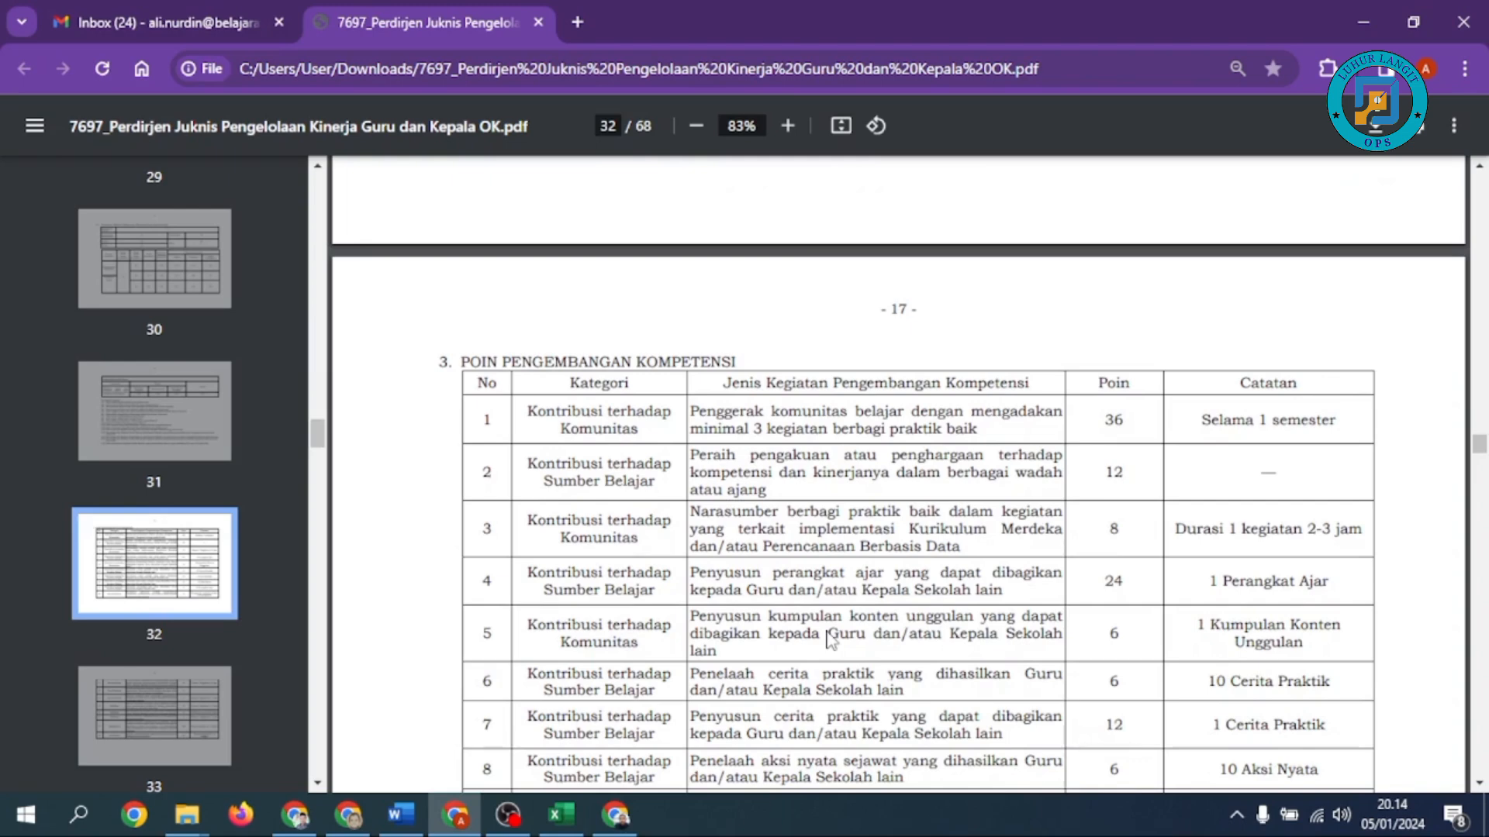
pyautogui.scroll(-2, 830, 637)
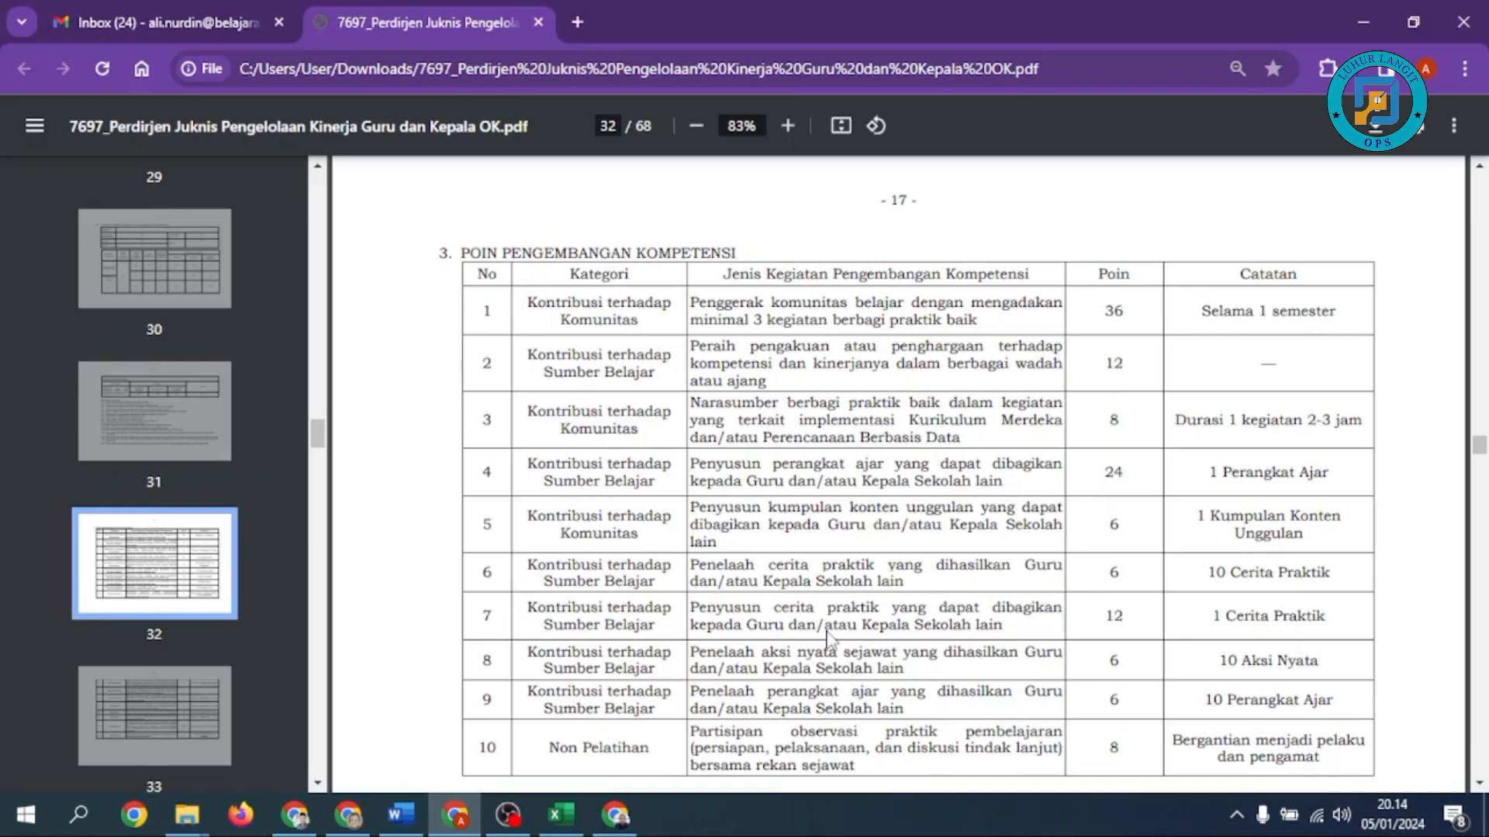
pyautogui.scroll(-1, 828, 638)
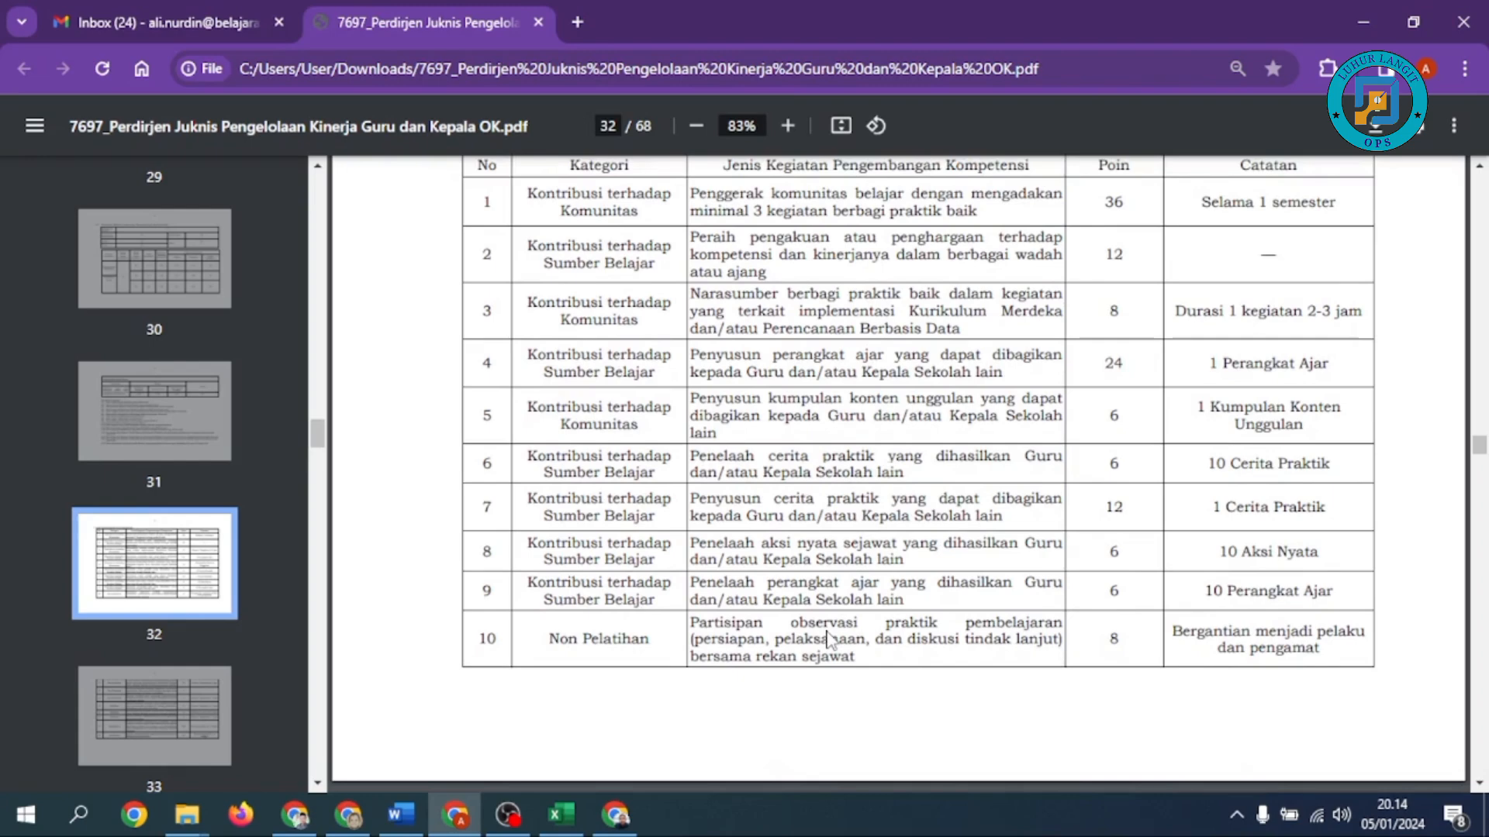
pyautogui.scroll(-3, 828, 638)
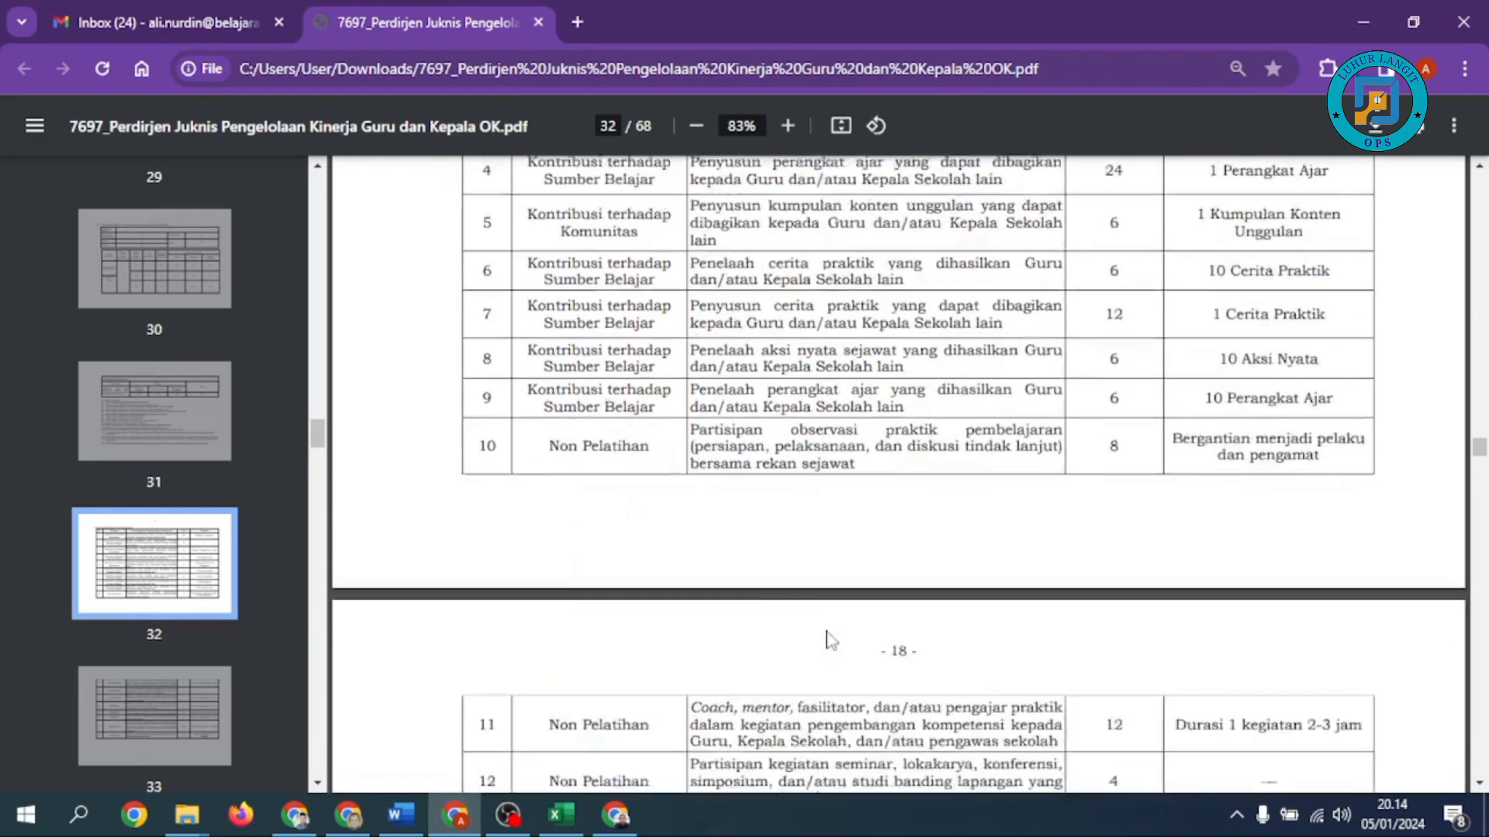
pyautogui.scroll(-1, 828, 638)
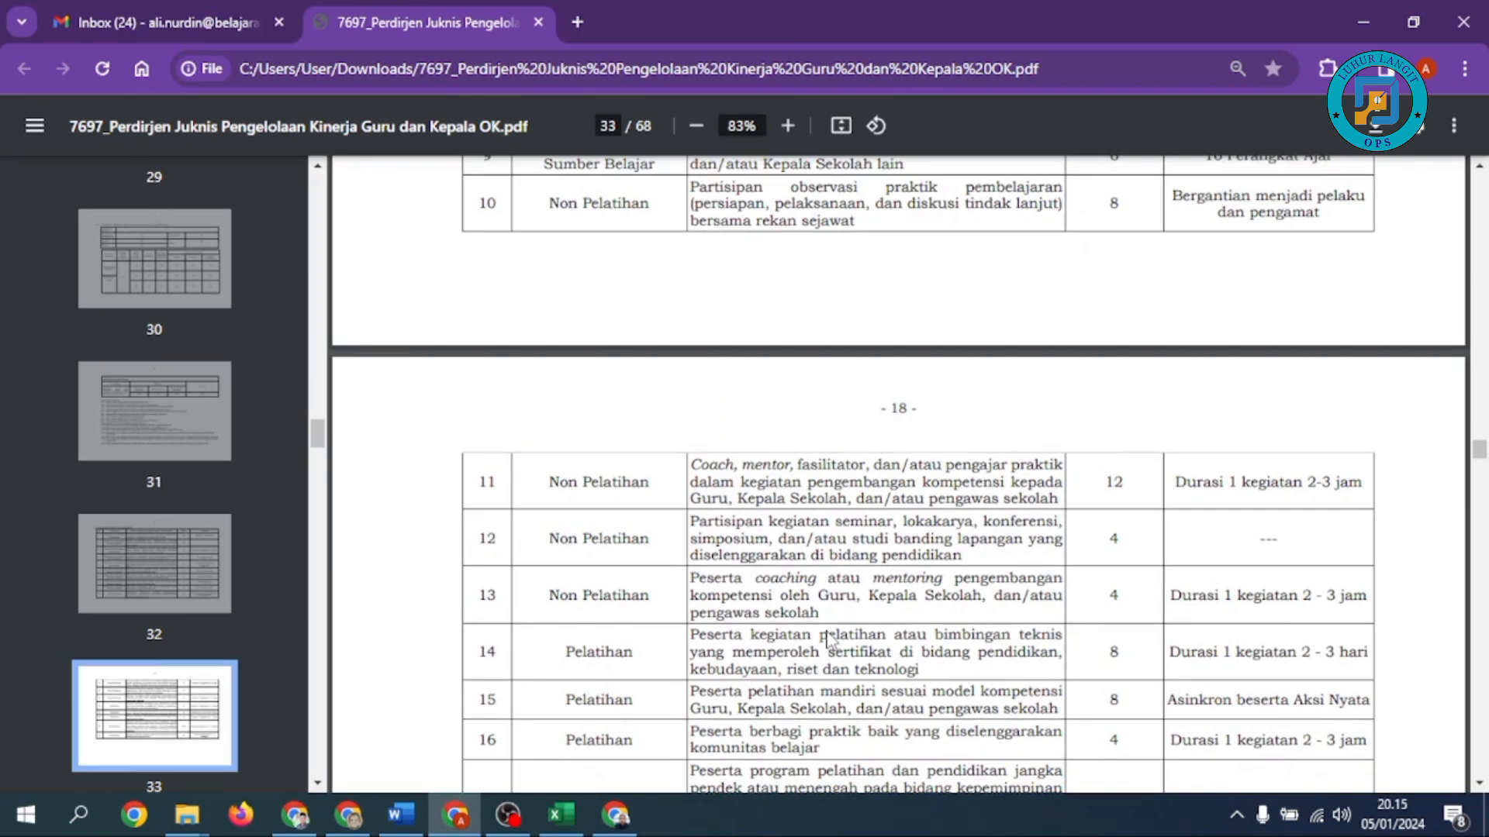
pyautogui.scroll(-3, 828, 637)
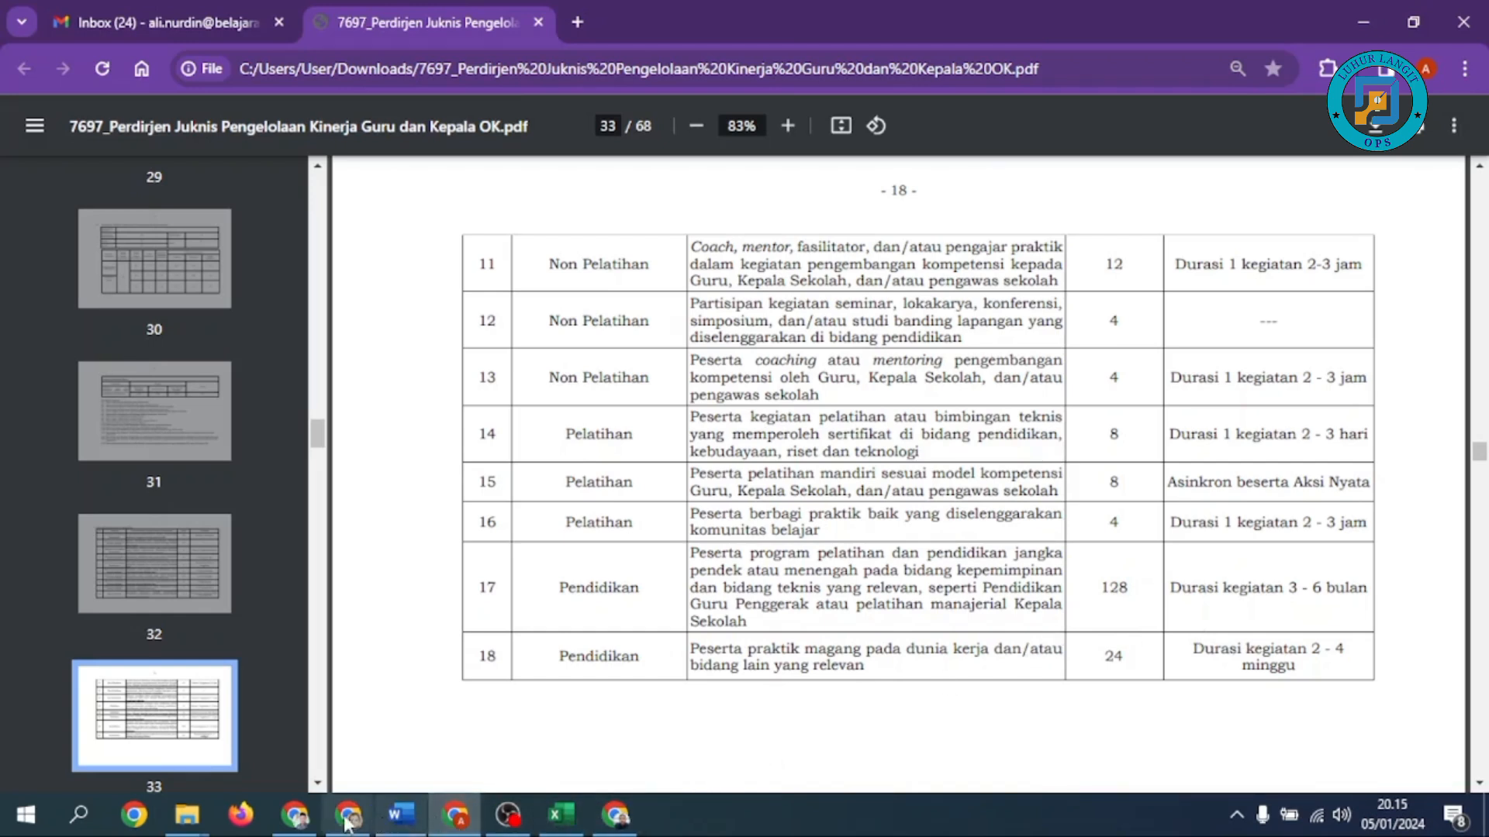
# Return to the Pengelolaan Kinerja Guru site and acknowledge the Rapor Pendidikan report to close it.
pyautogui.click(297, 816)
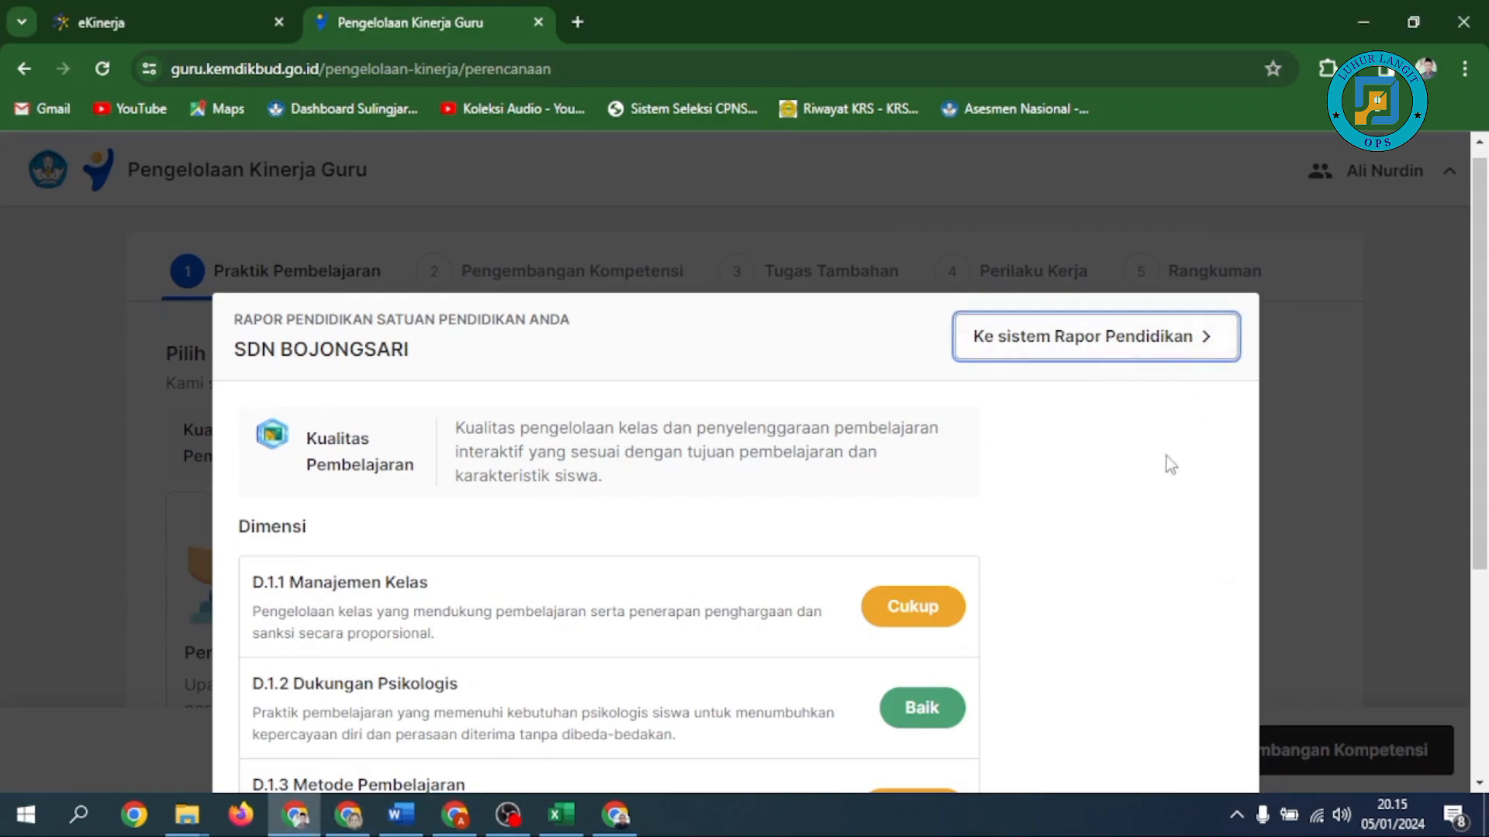
pyautogui.scroll(-3, 1163, 464)
pyautogui.scroll(-2, 1159, 473)
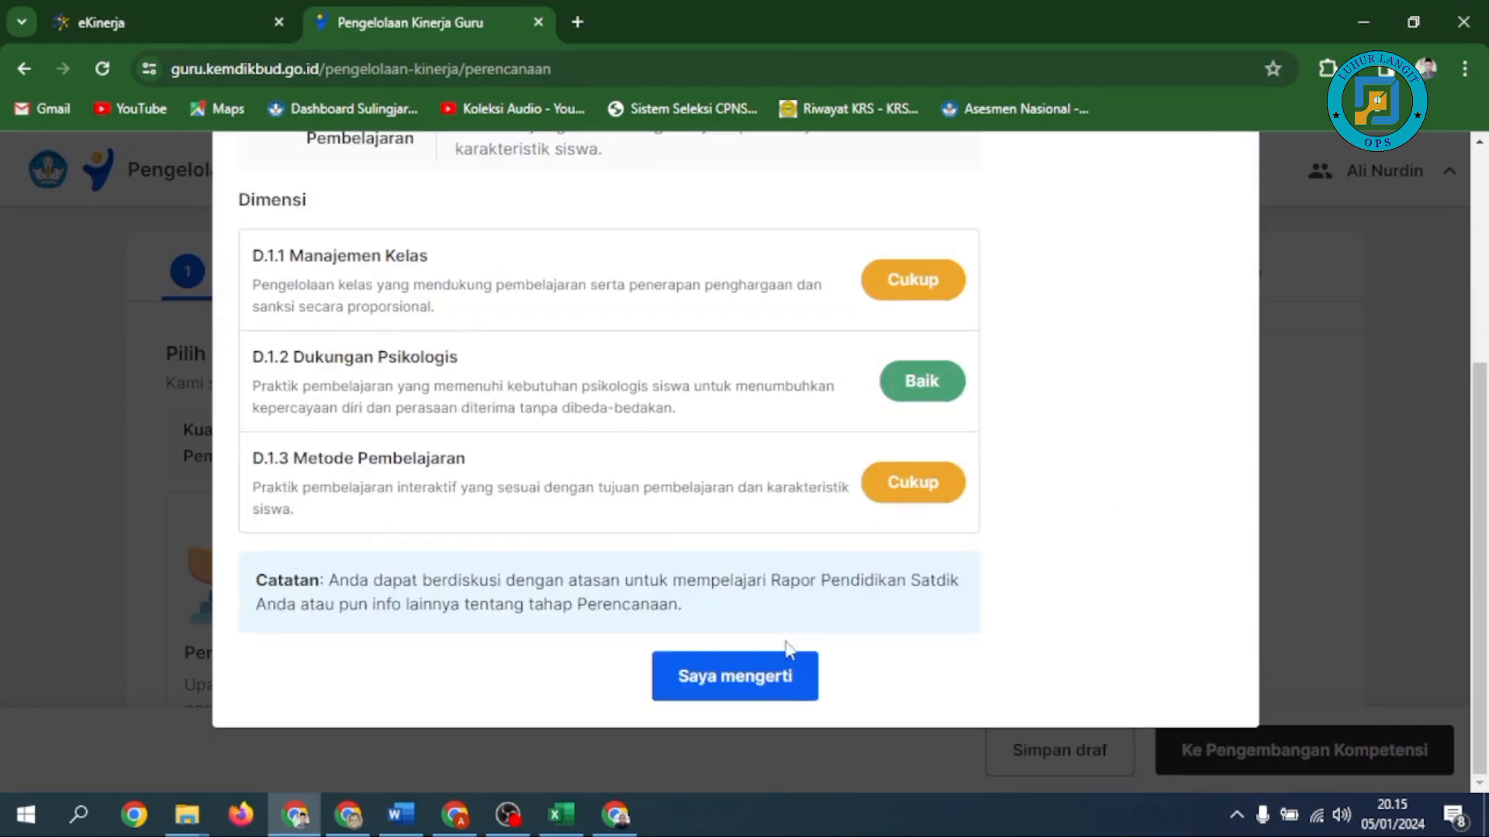
pyautogui.click(759, 679)
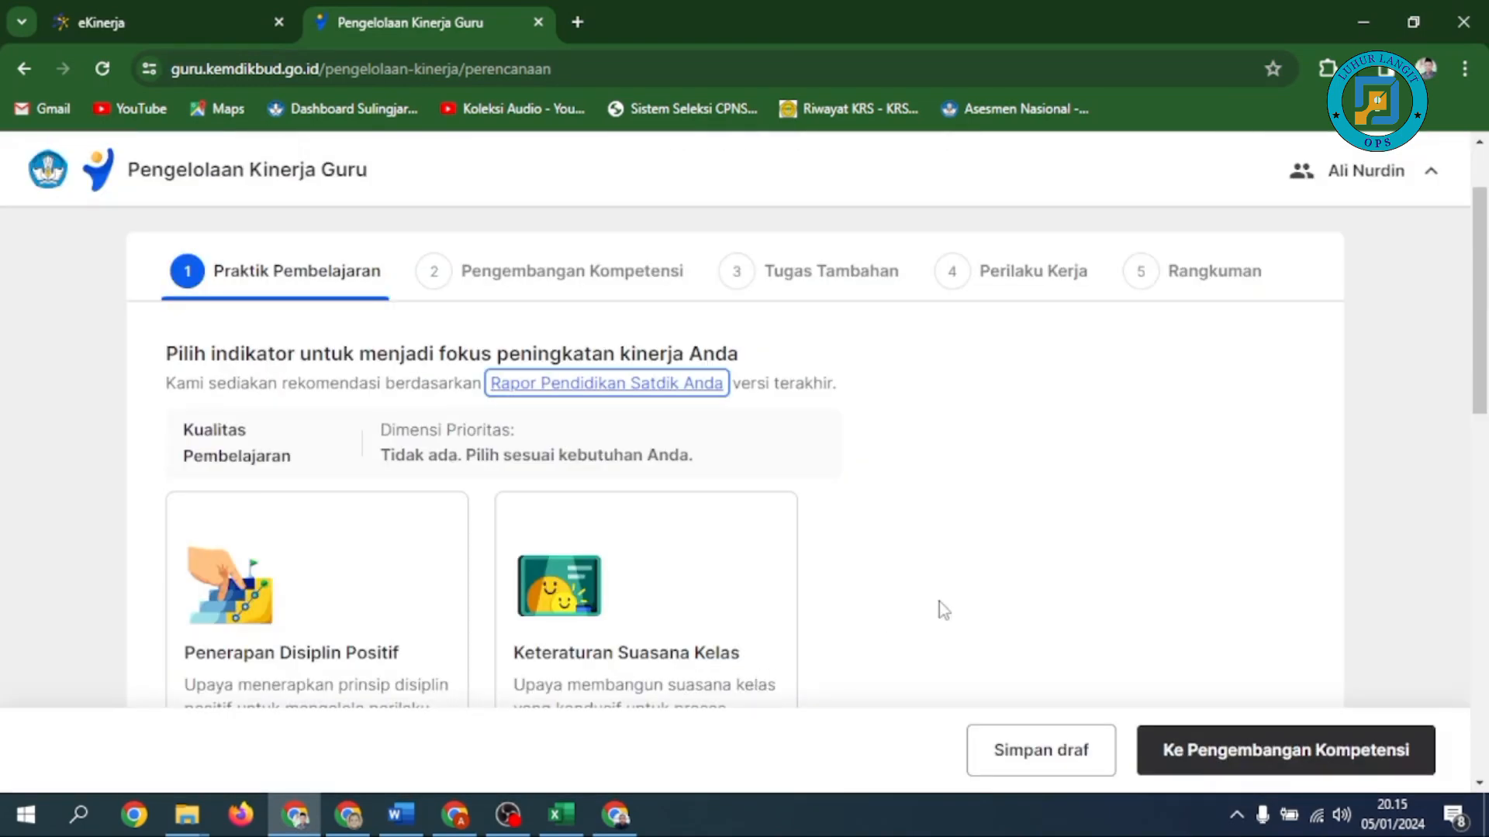
# Examine the Praktik Pembelajaran indicator cards and the dimension each one belongs to.
pyautogui.scroll(-5, 901, 588)
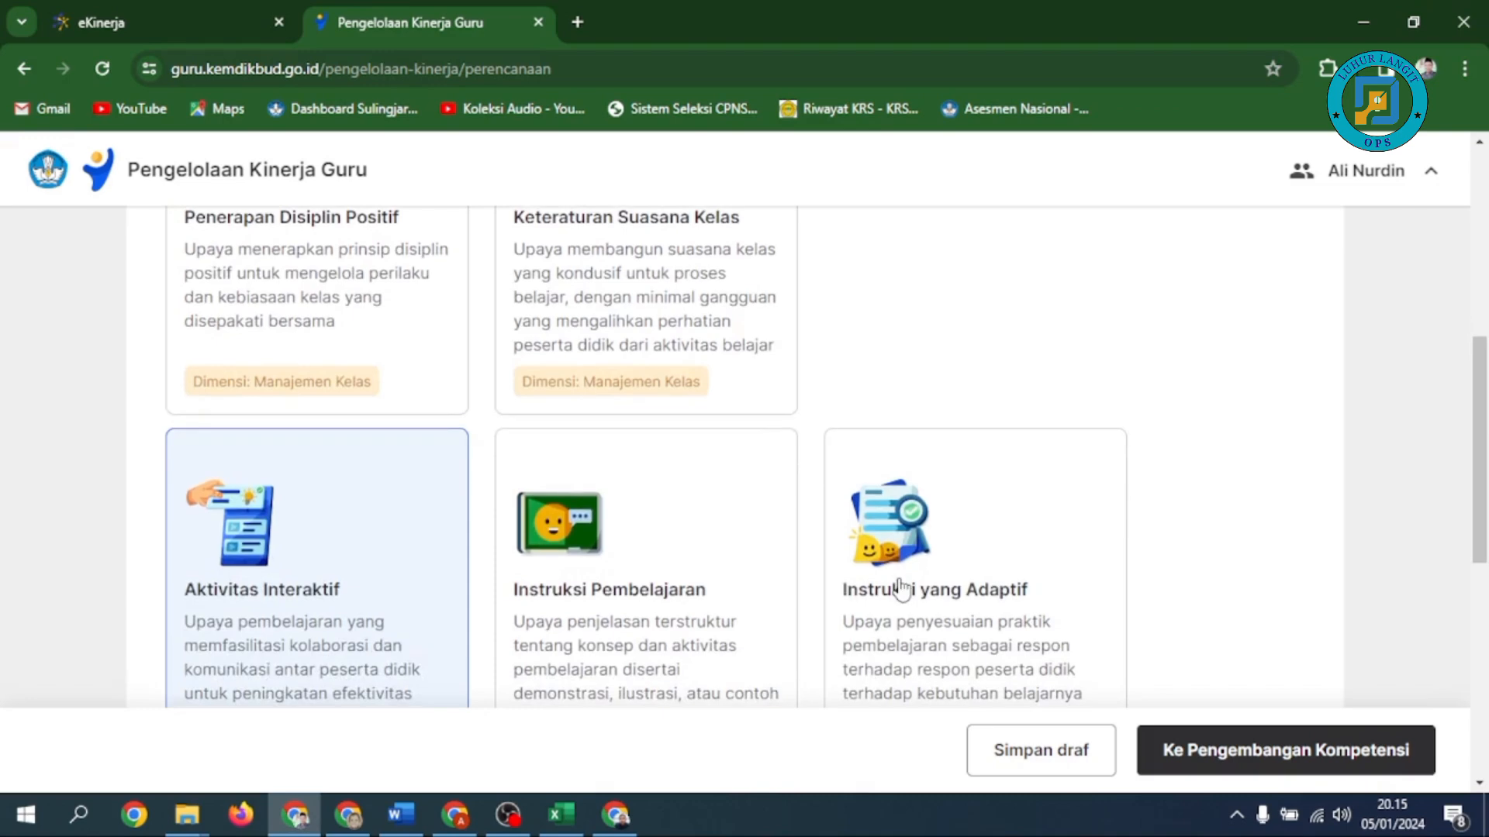
pyautogui.scroll(-3, 902, 588)
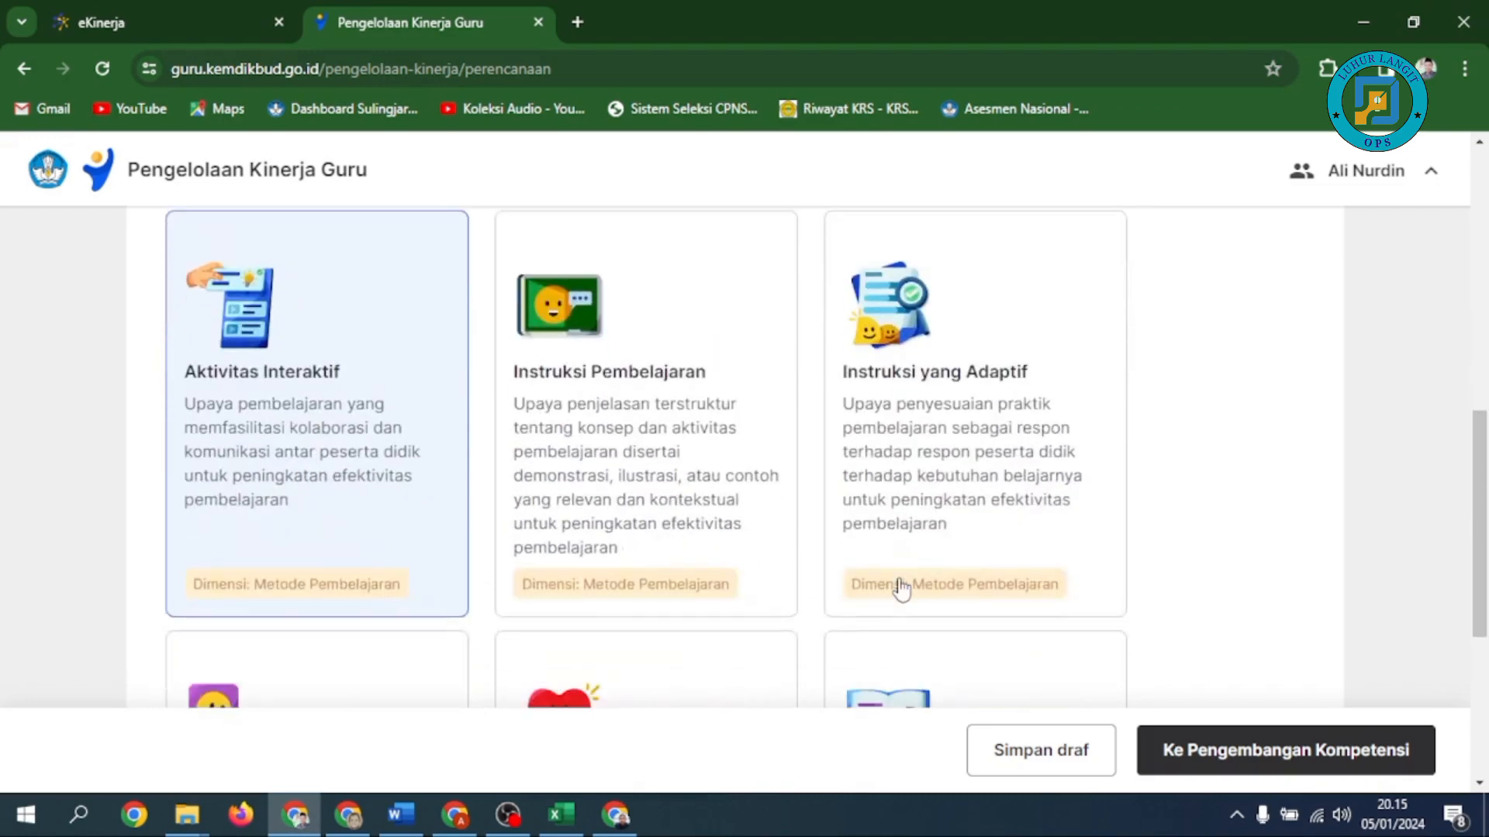
pyautogui.scroll(-5, 902, 587)
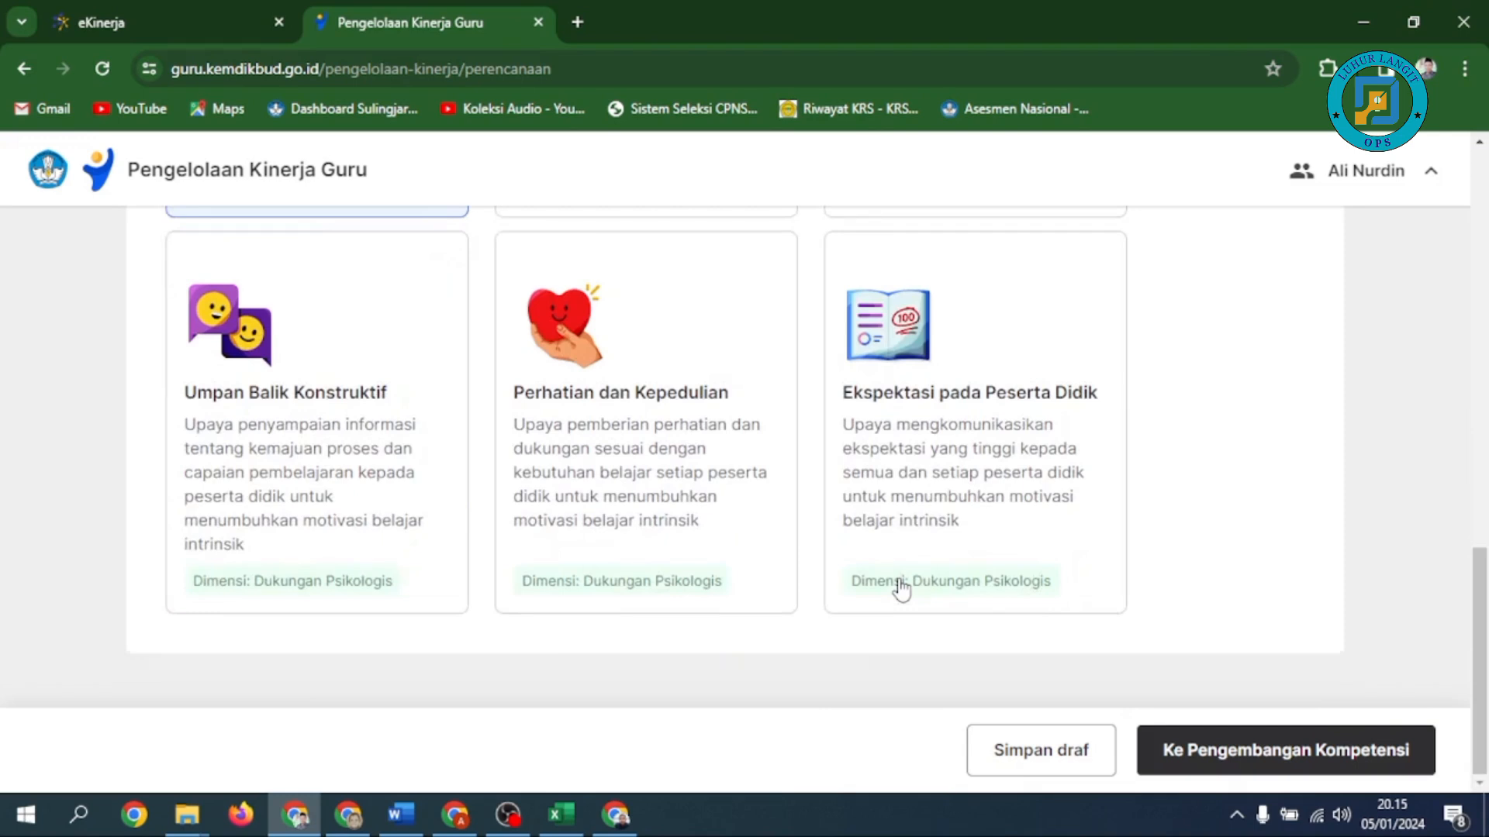
# Review the Praktik Pembelajaran indicator cards back up to Manajemen Kelas and continue to the Pengembangan Kompetensi section.
pyautogui.scroll(4, 900, 588)
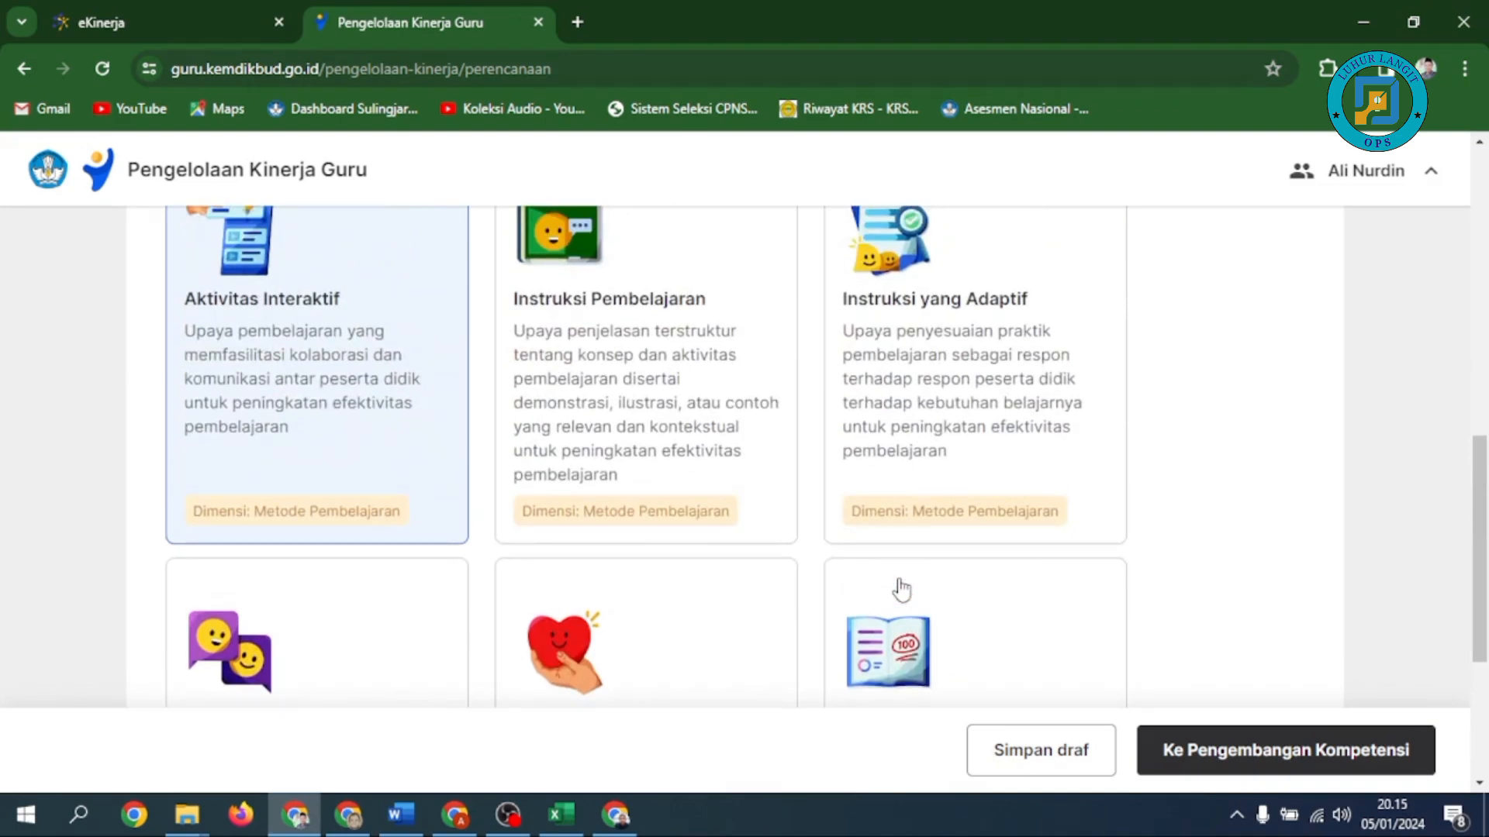
pyautogui.scroll(3, 900, 587)
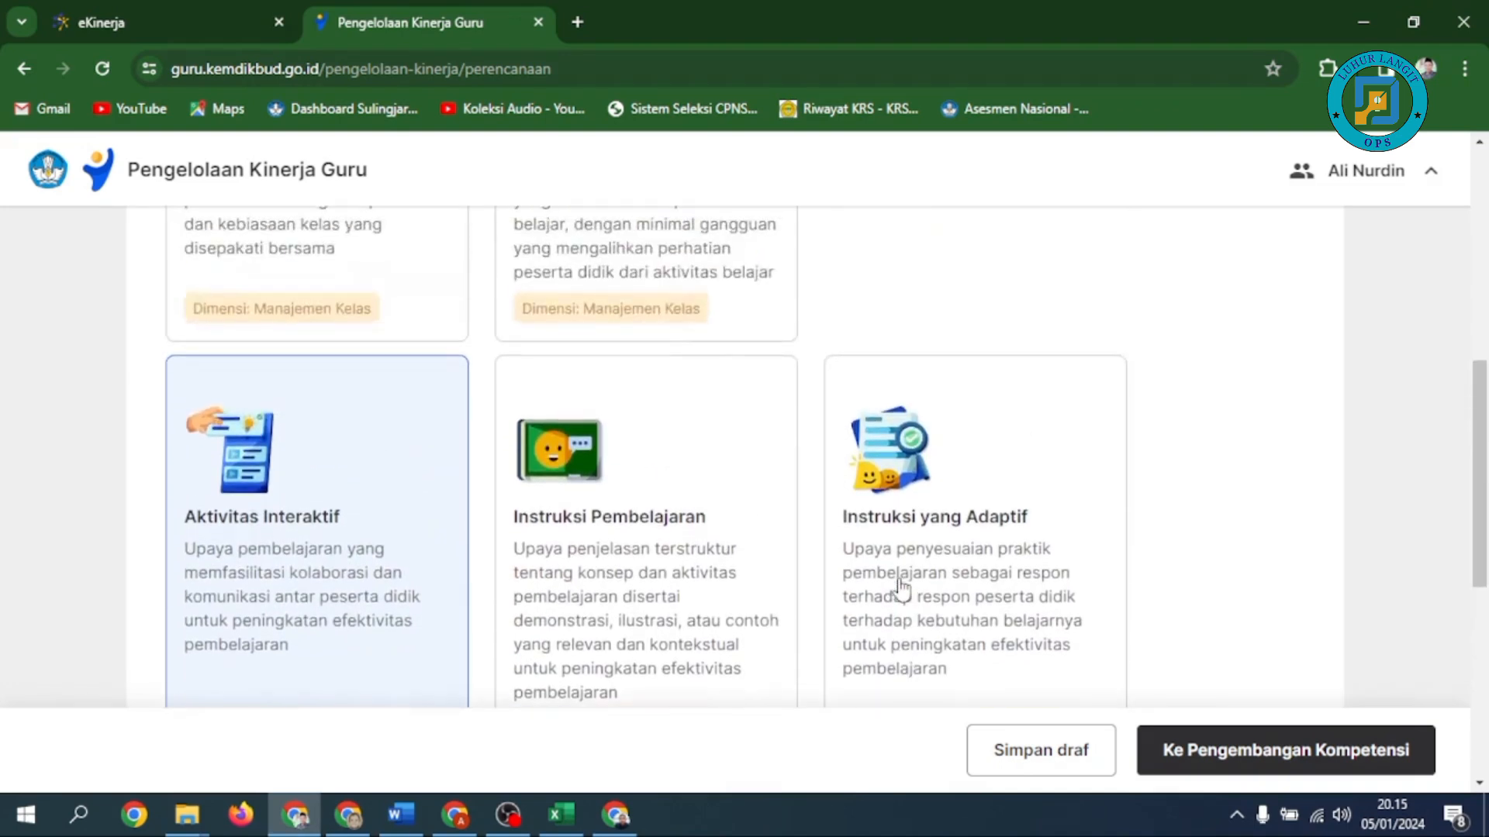
pyautogui.scroll(3, 901, 587)
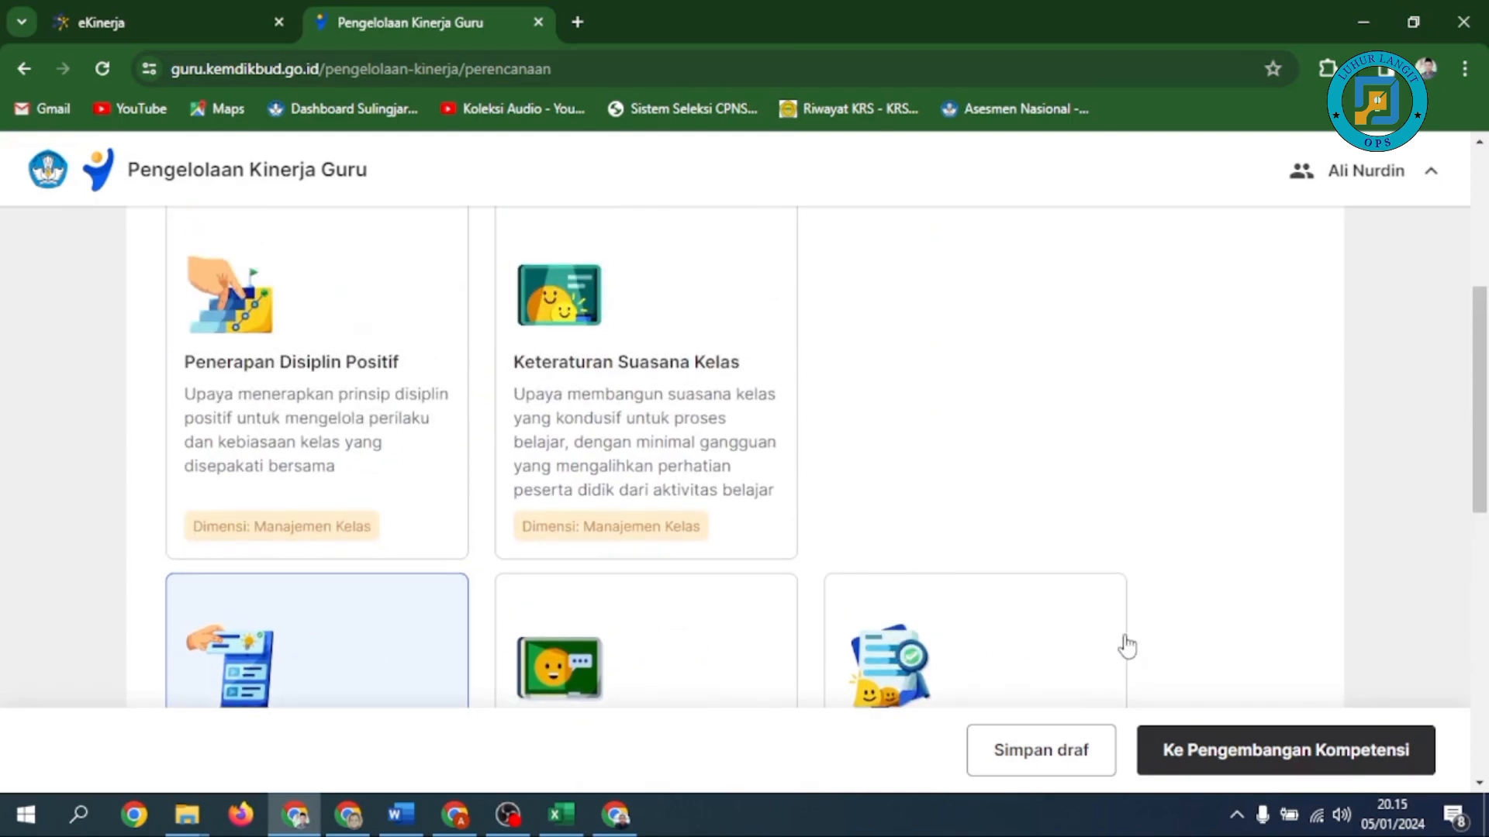
pyautogui.click(1248, 747)
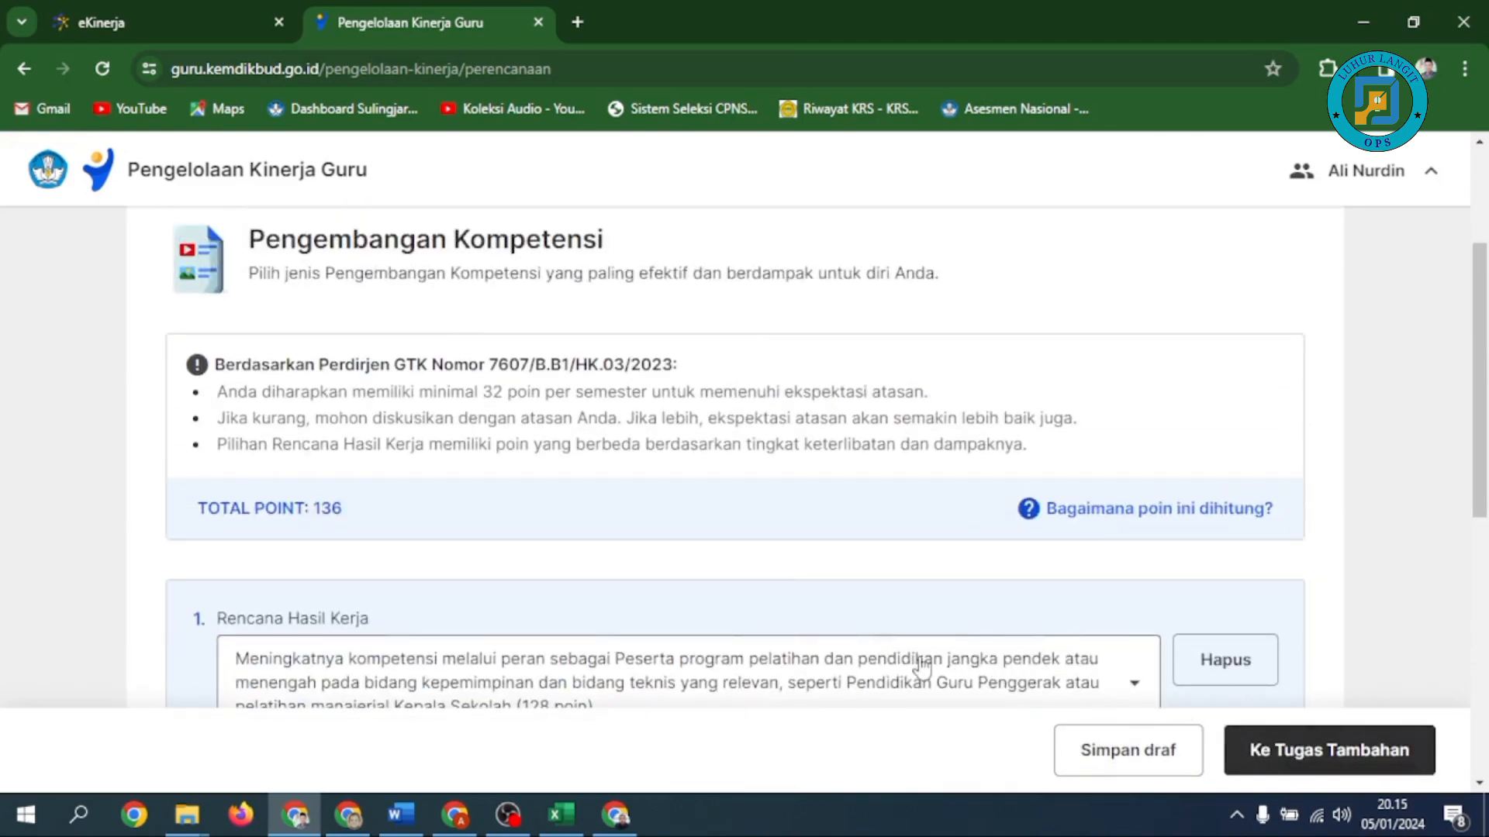
# Delete both existing Rencana Hasil Kerja entries from Pengembangan Kompetensi.
pyautogui.scroll(-3, 921, 667)
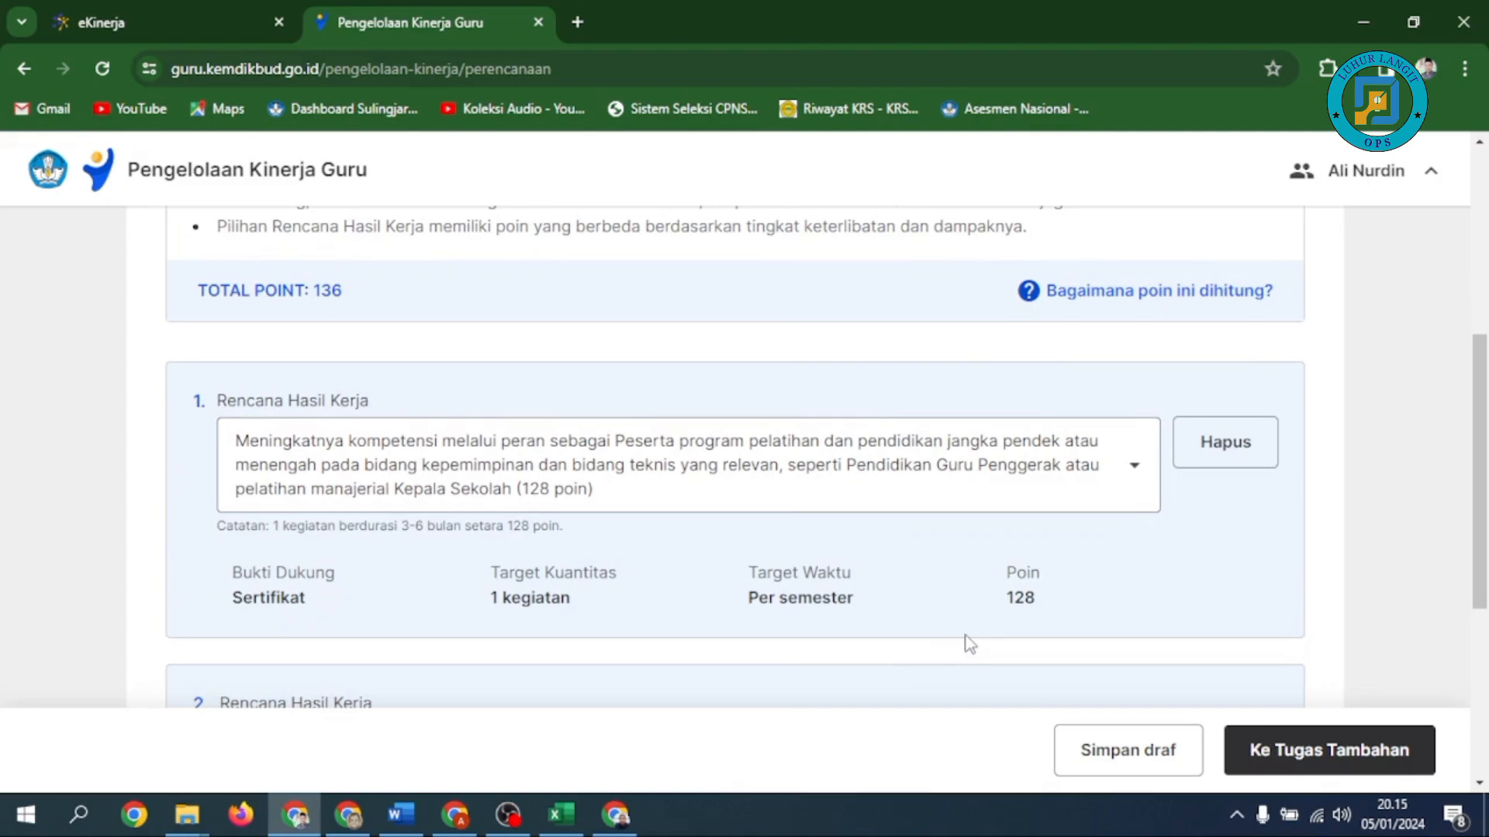
pyautogui.click(1204, 455)
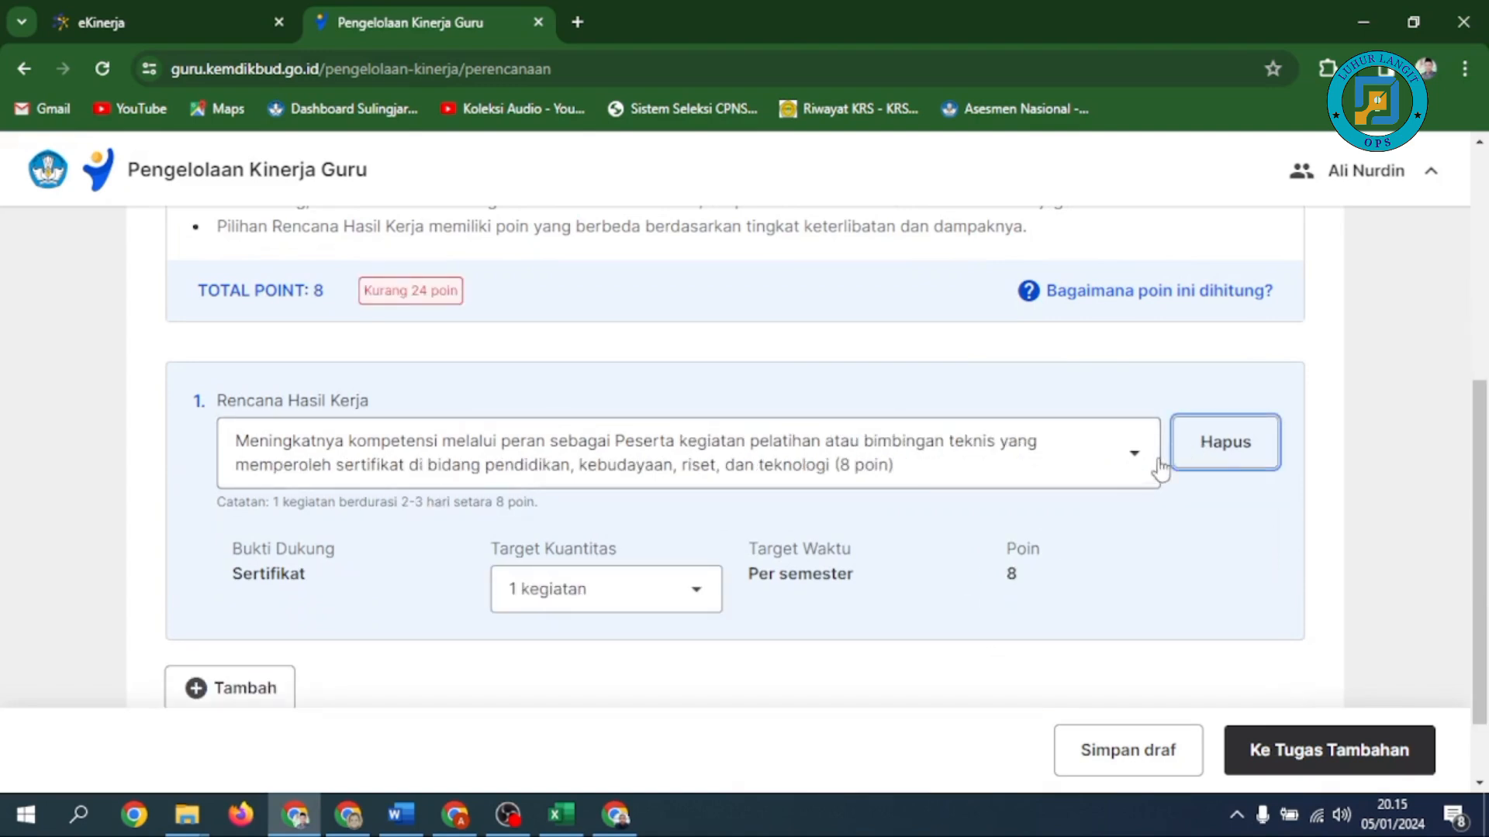
pyautogui.click(1215, 448)
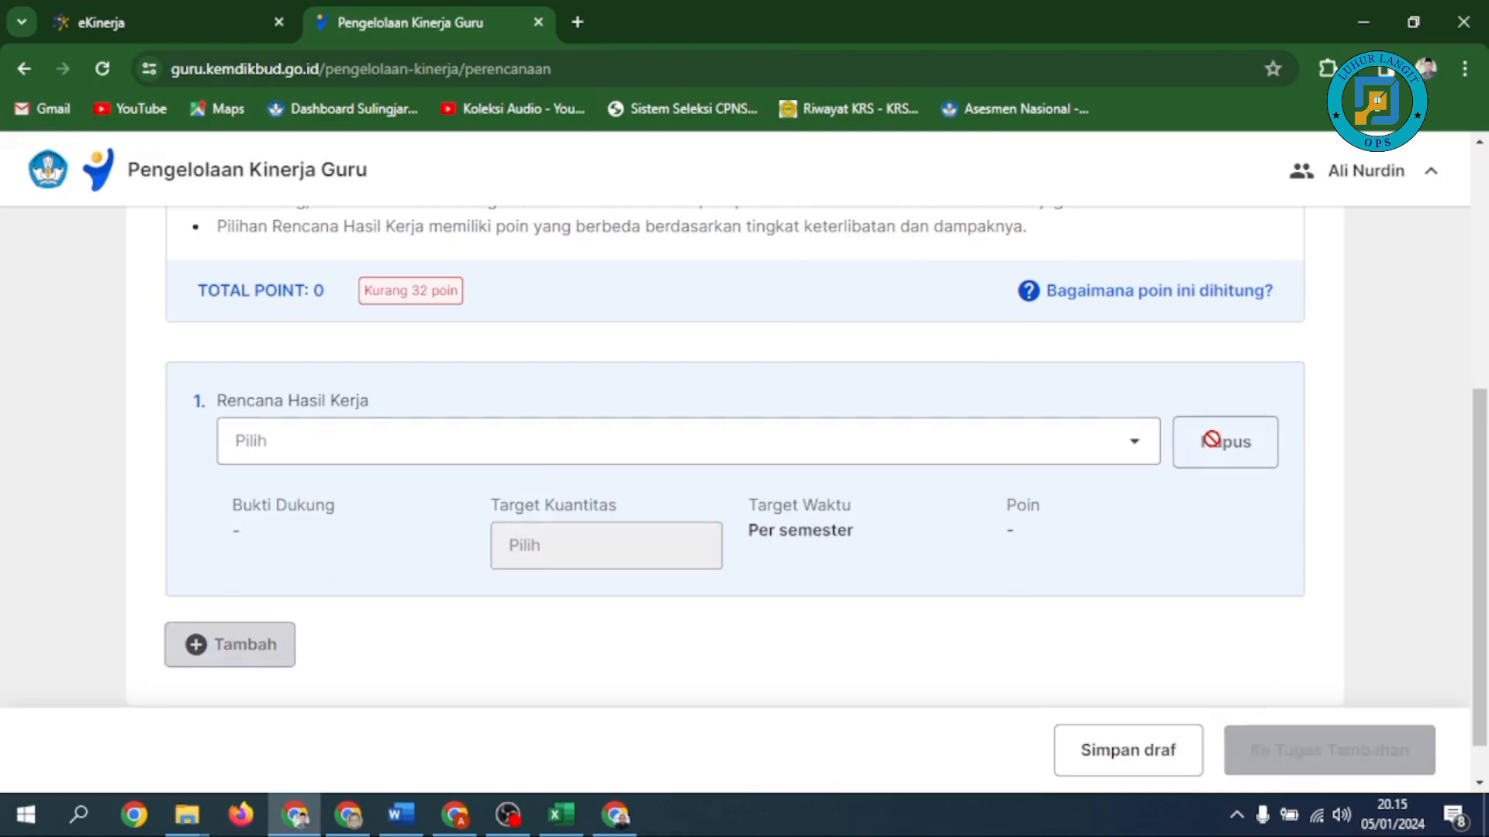
# Set the first Rencana Hasil Kerja to Peserta program pelatihan dan pendidikan jangka pendek atau menengah (128 poin).
pyautogui.click(1137, 445)
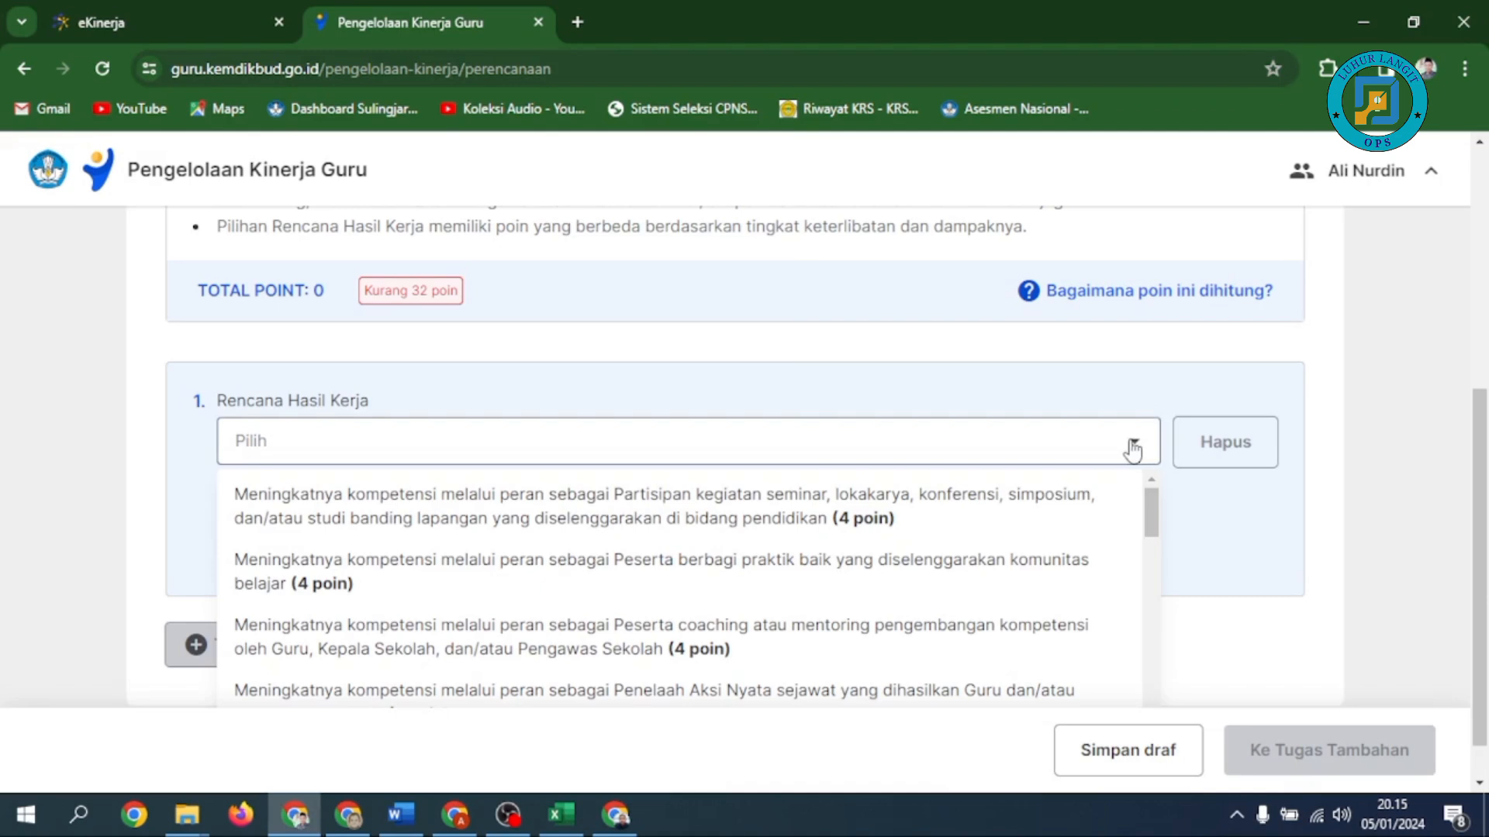
pyautogui.scroll(-5, 1039, 545)
pyautogui.scroll(-10, 1039, 545)
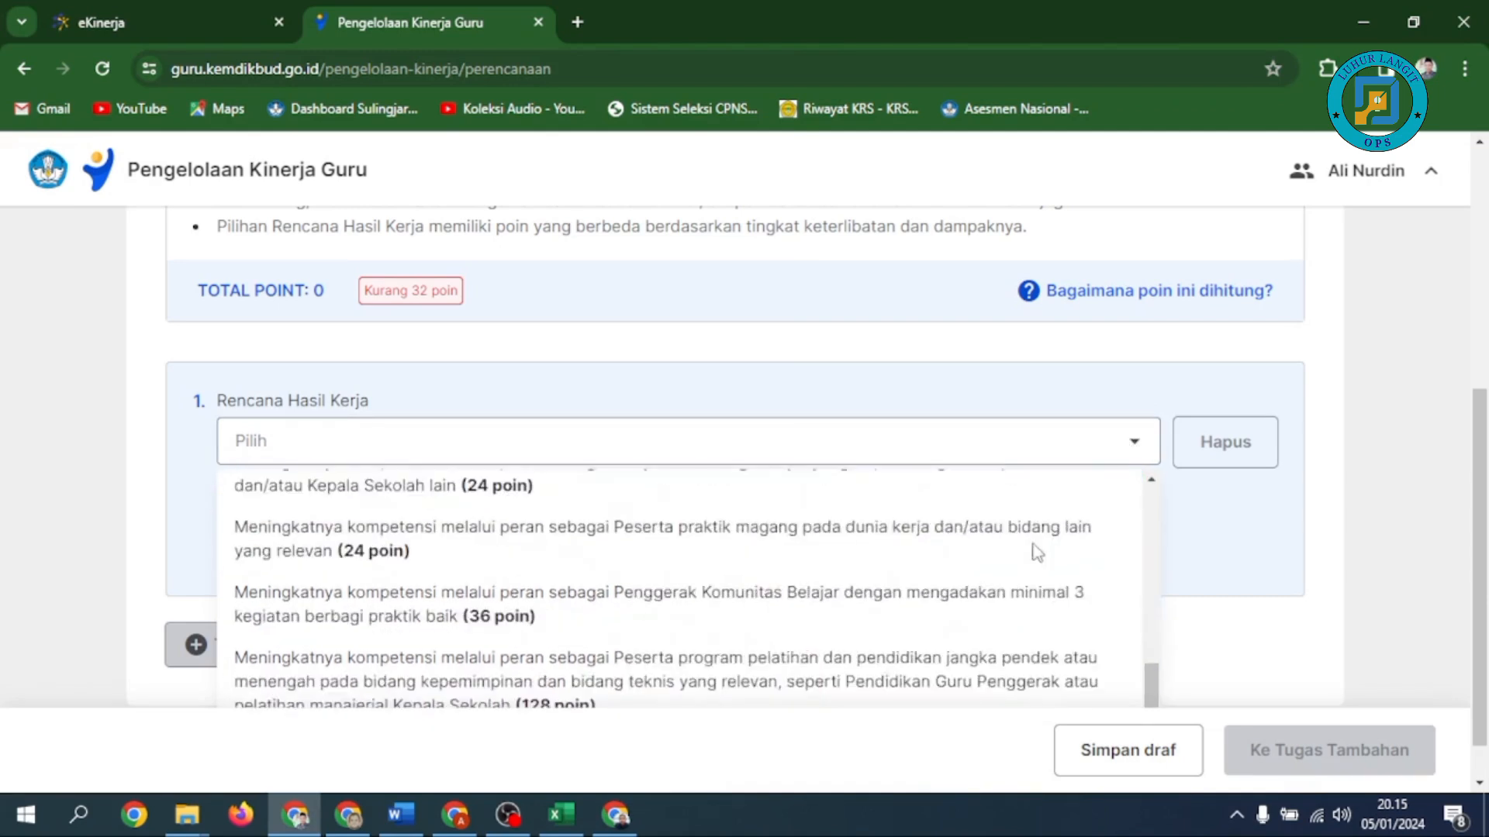
pyautogui.scroll(-2, 1039, 553)
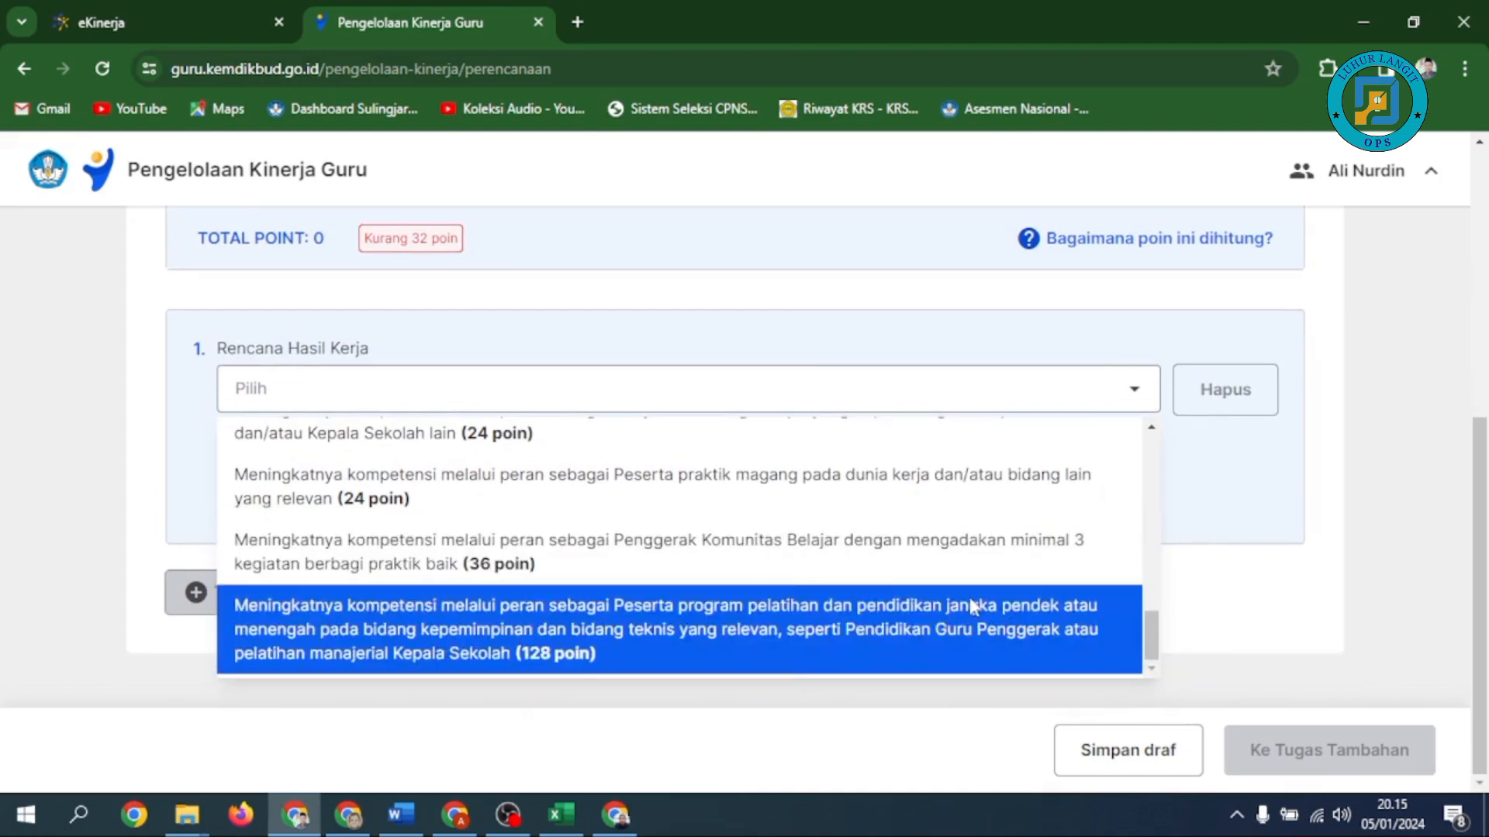
pyautogui.click(945, 614)
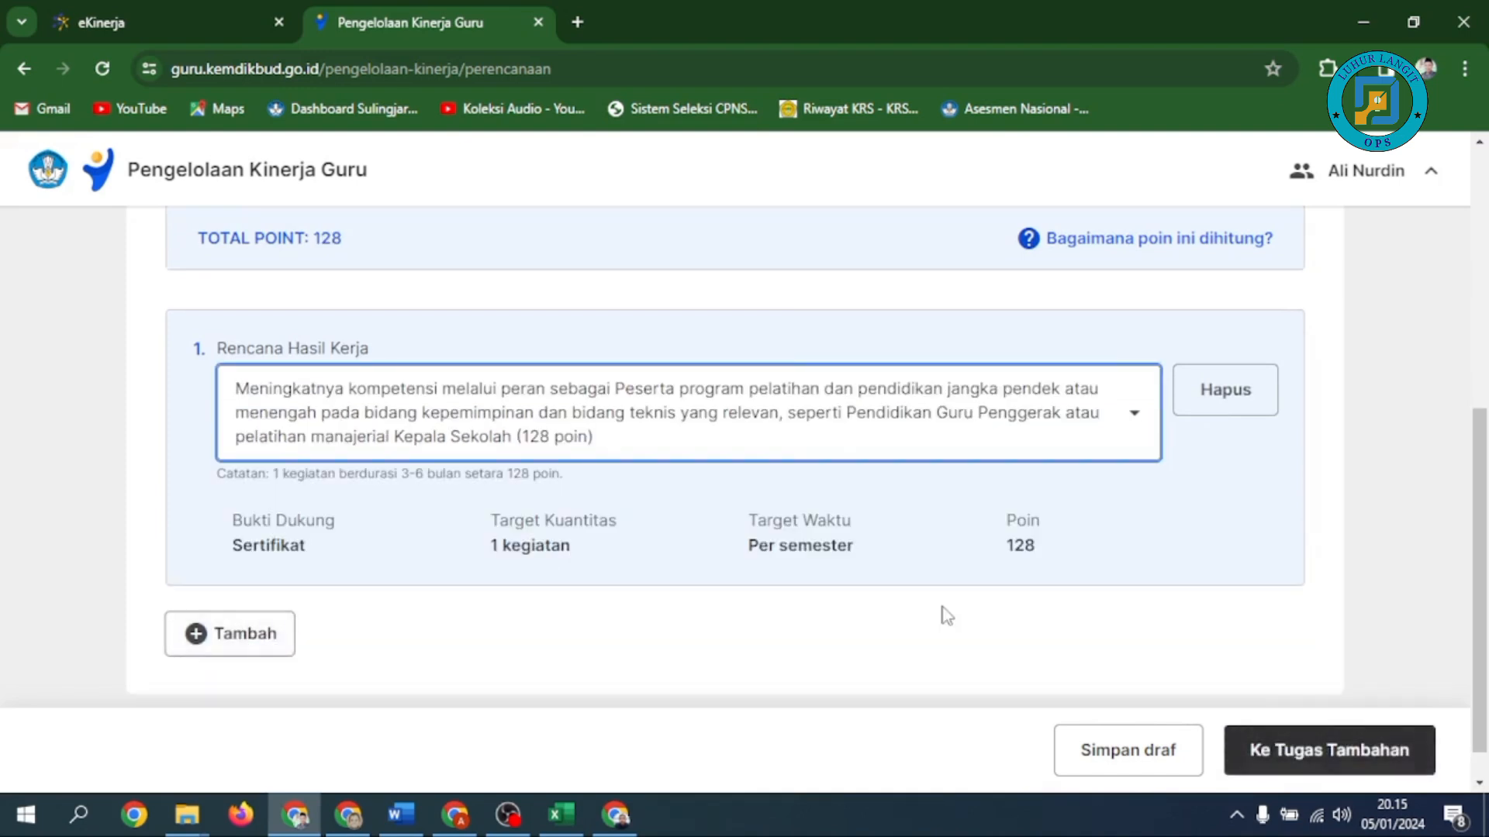
# Add a second Rencana Hasil Kerja, review its options, and choose Partisipan kegiatan seminar, lokakarya, konferensi, simposium, dan/atau studi banding lapangan (4 poin).
pyautogui.click(233, 632)
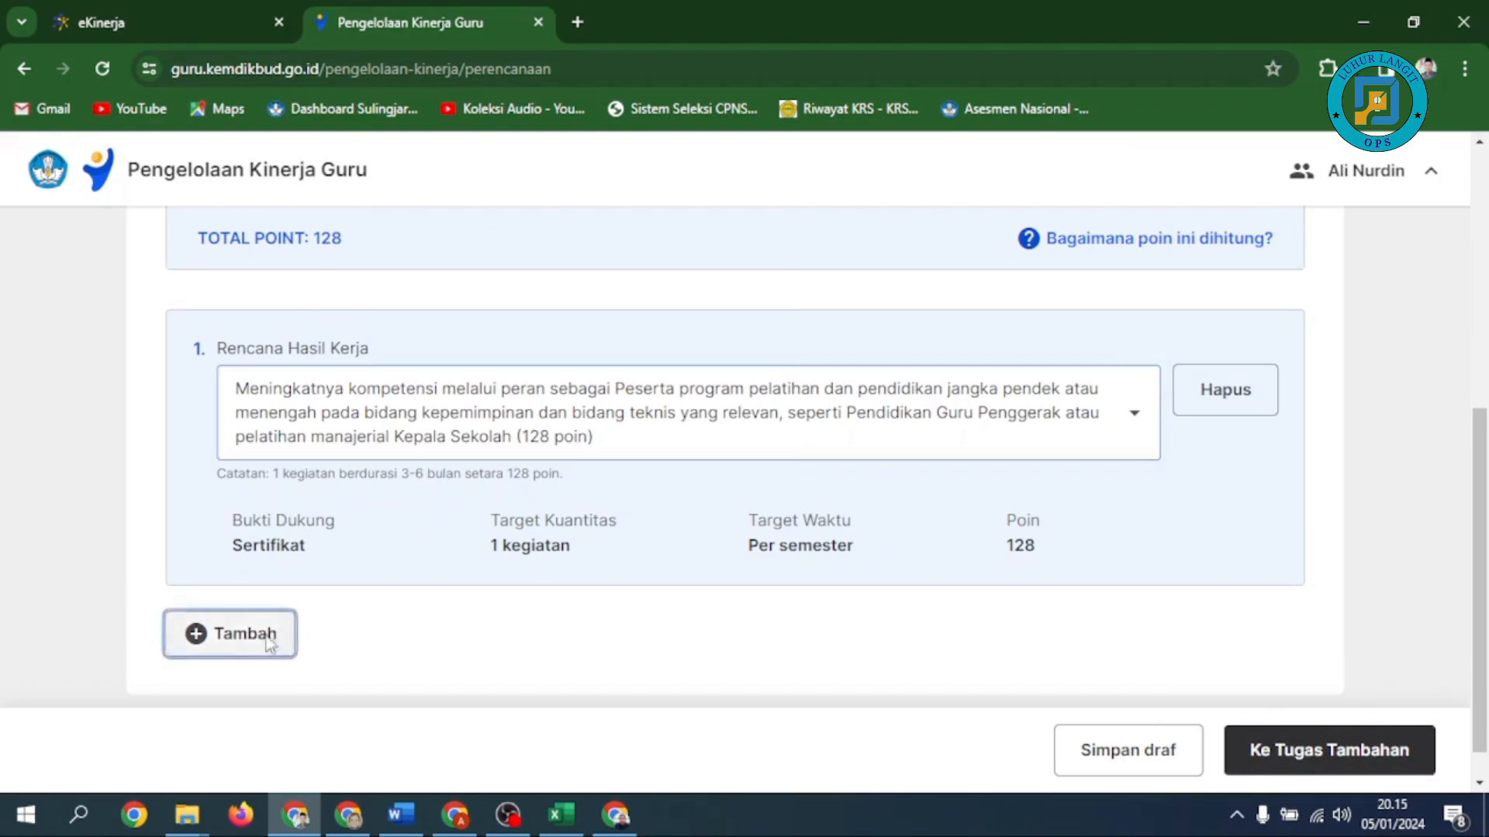
pyautogui.scroll(-3, 665, 597)
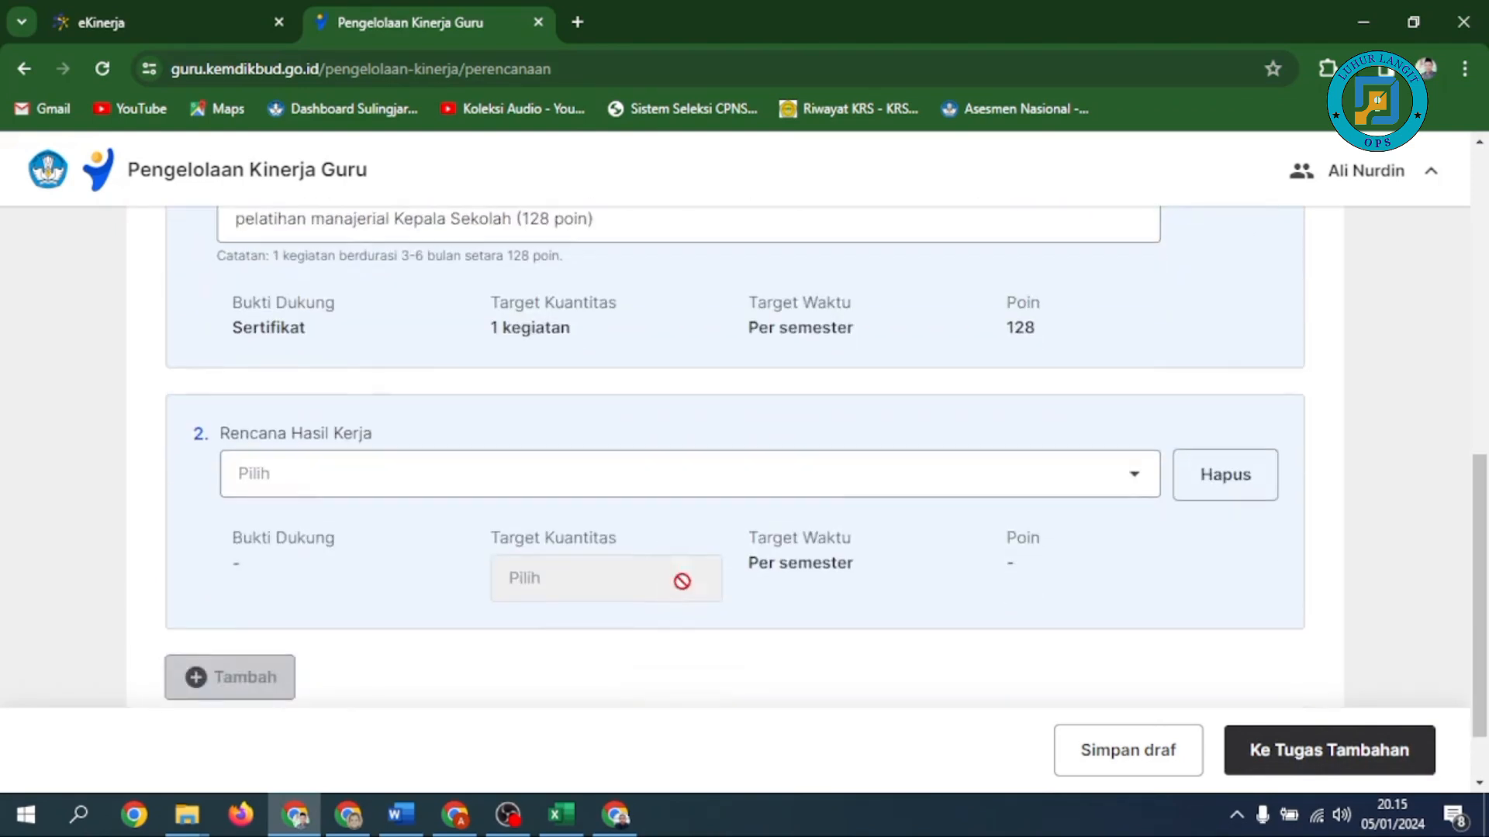
pyautogui.click(1137, 478)
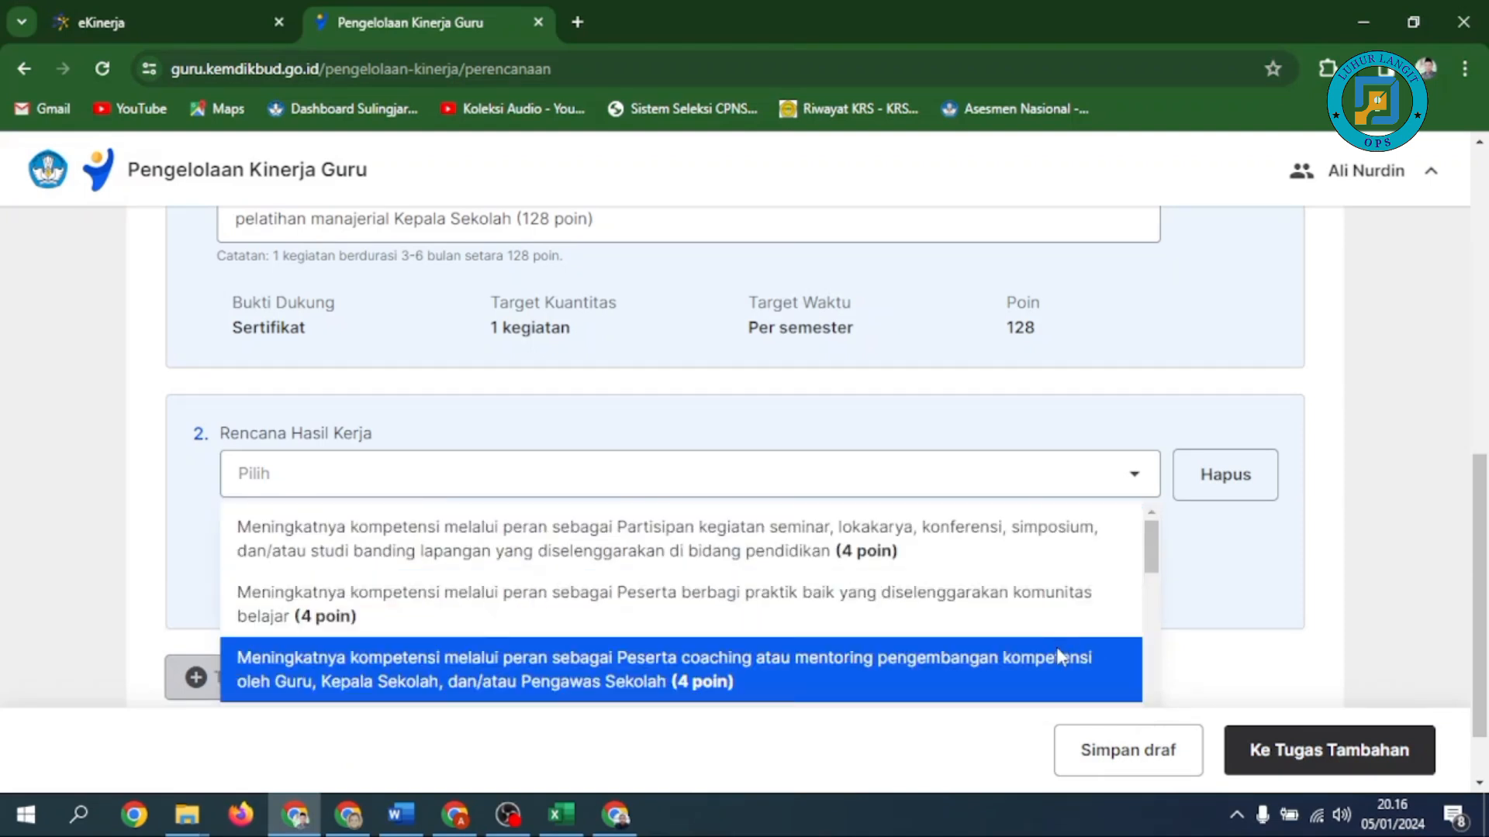
pyautogui.scroll(-3, 1059, 654)
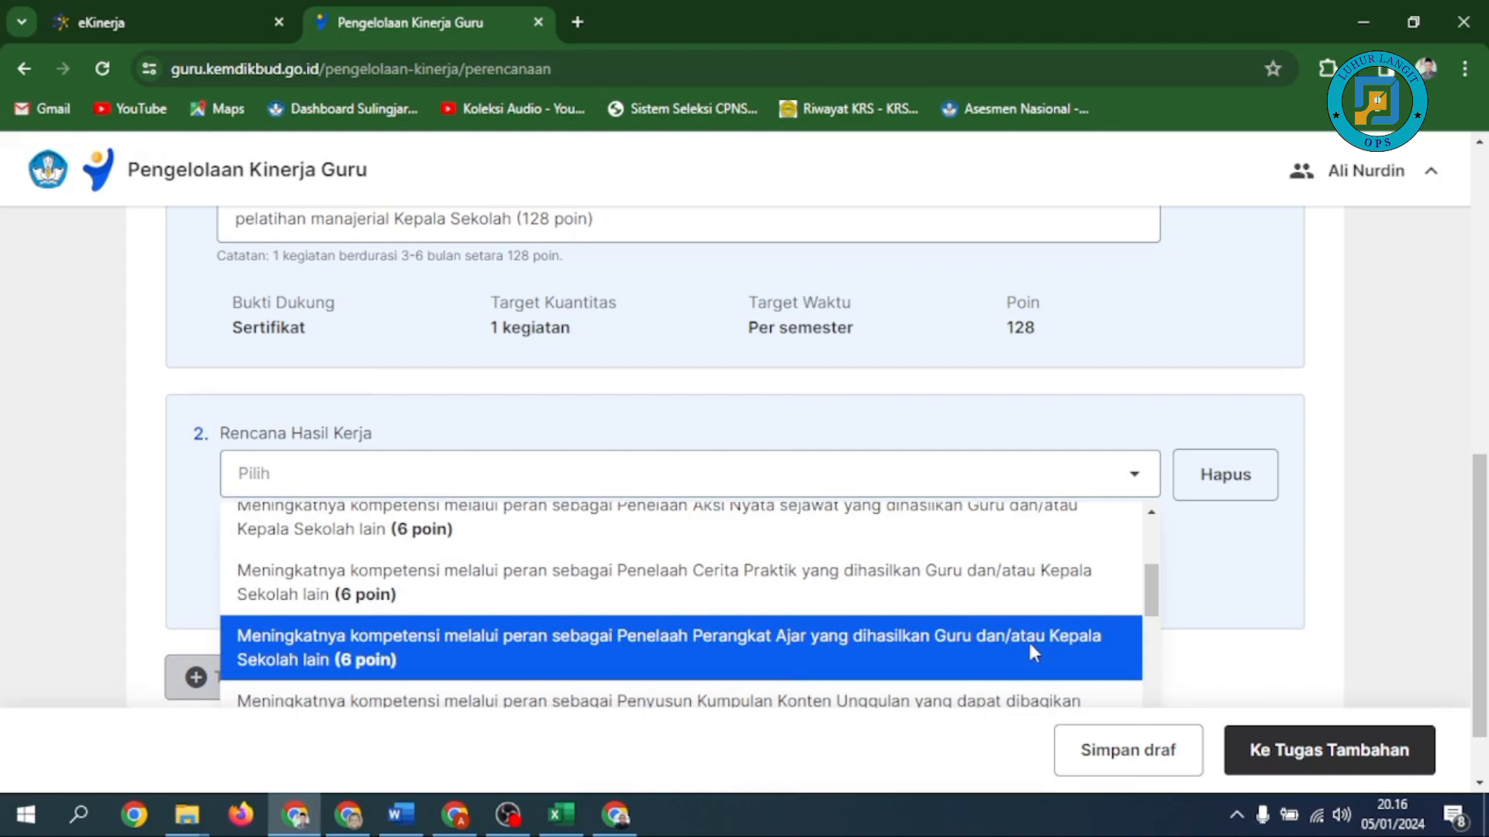
pyautogui.scroll(-1, 1031, 650)
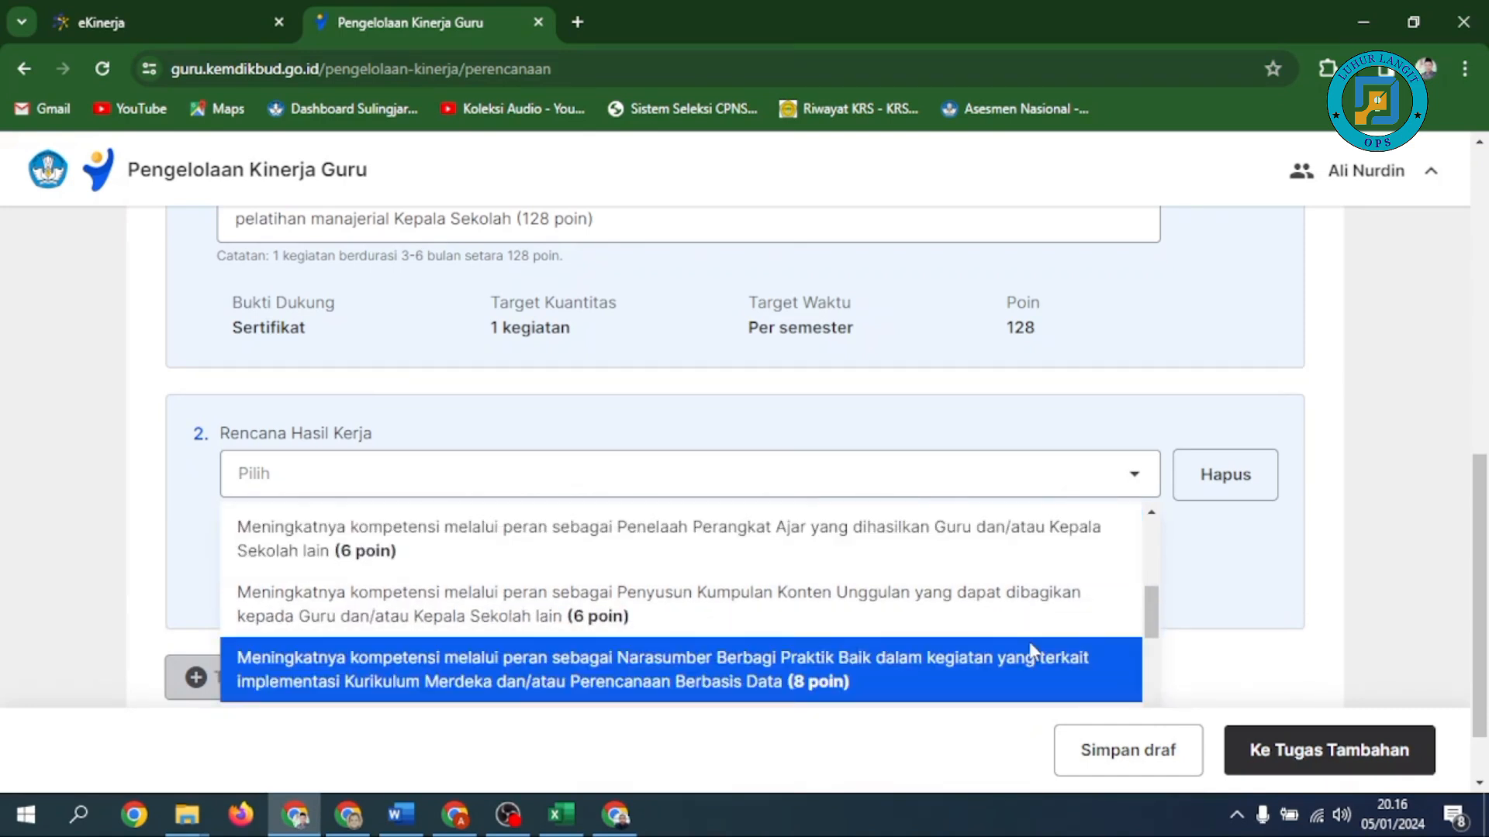
pyautogui.scroll(-1, 1031, 649)
pyautogui.scroll(-2, 1029, 644)
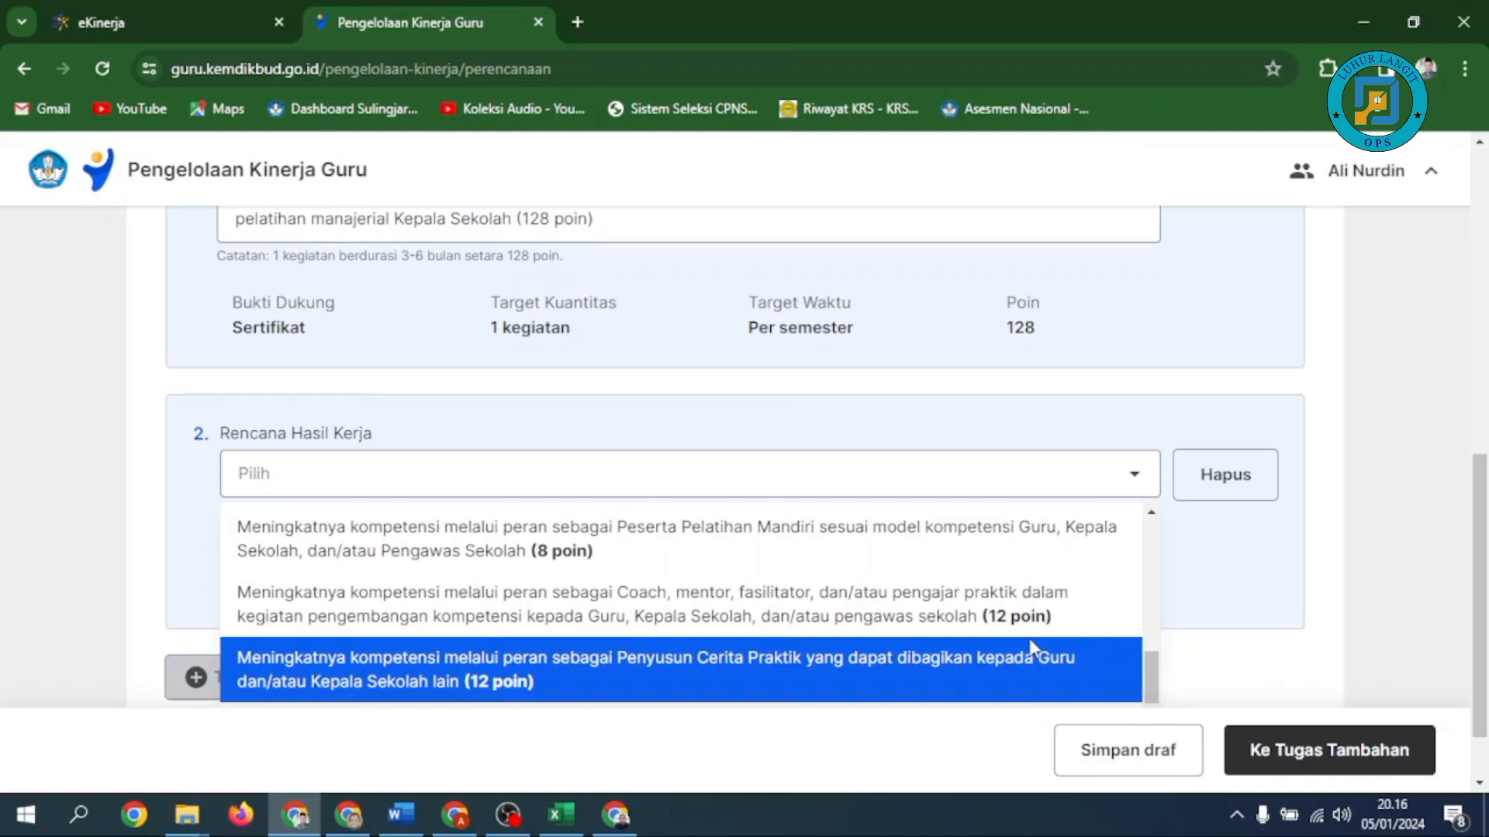
pyautogui.scroll(-2, 1032, 647)
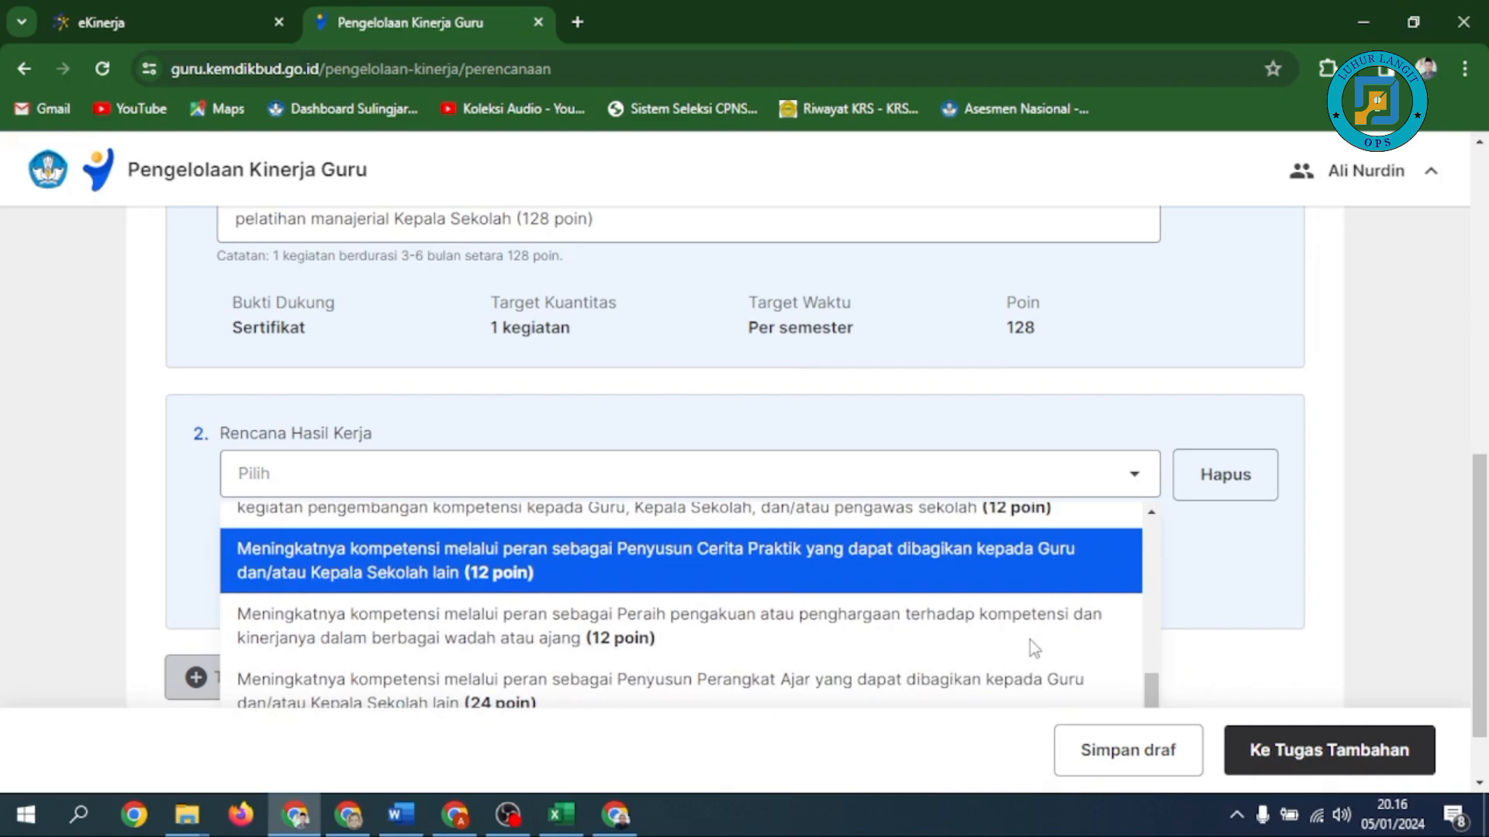
pyautogui.scroll(-2, 1030, 640)
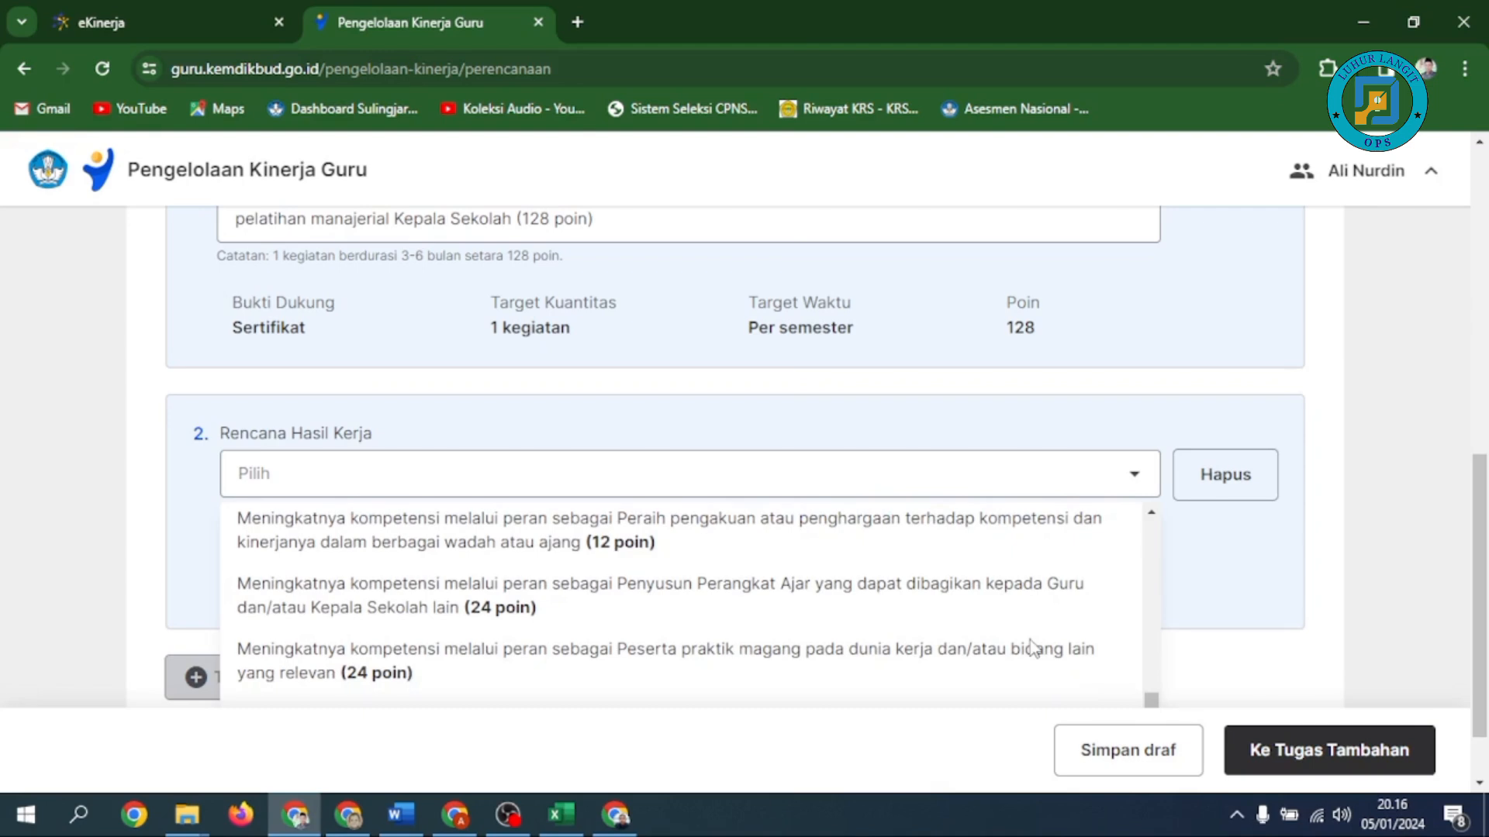
pyautogui.scroll(10, 1031, 646)
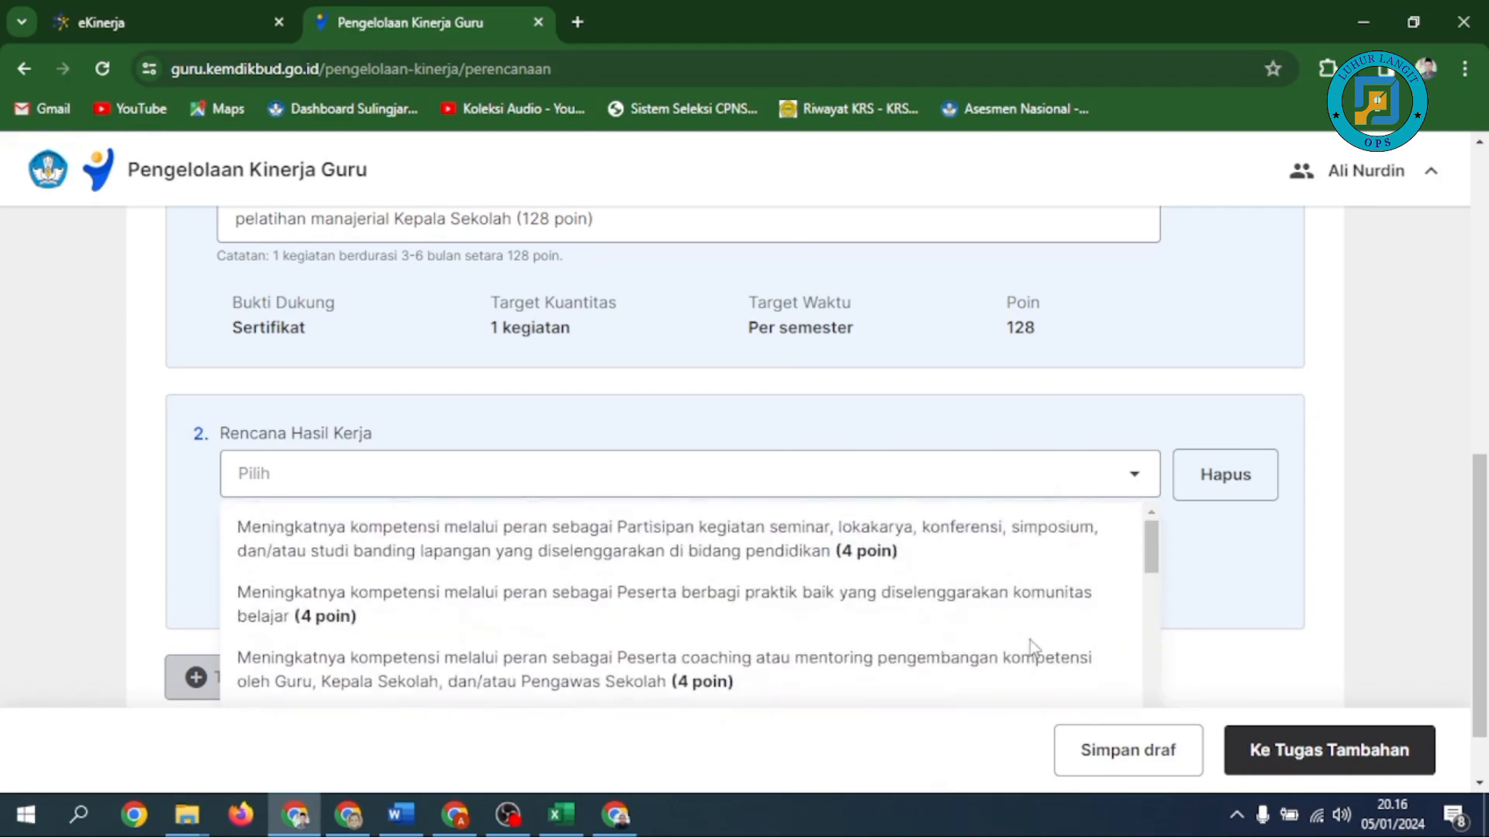
pyautogui.scroll(2, 1032, 648)
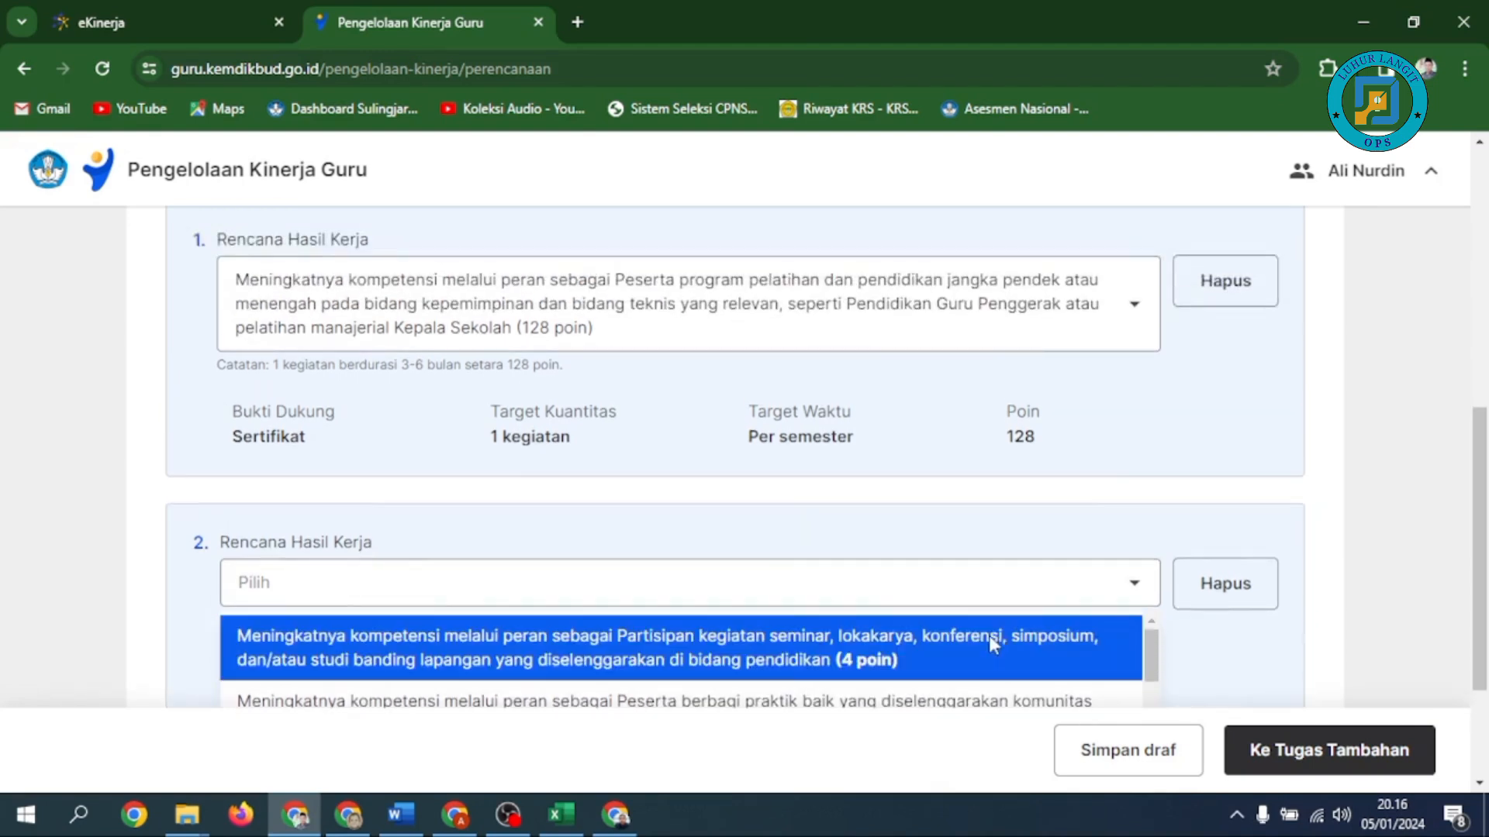
pyautogui.click(946, 634)
# Set the Target Kuantitas of the second Rencana Hasil Kerja to 2 kegiatan.
pyautogui.scroll(-4, 1031, 639)
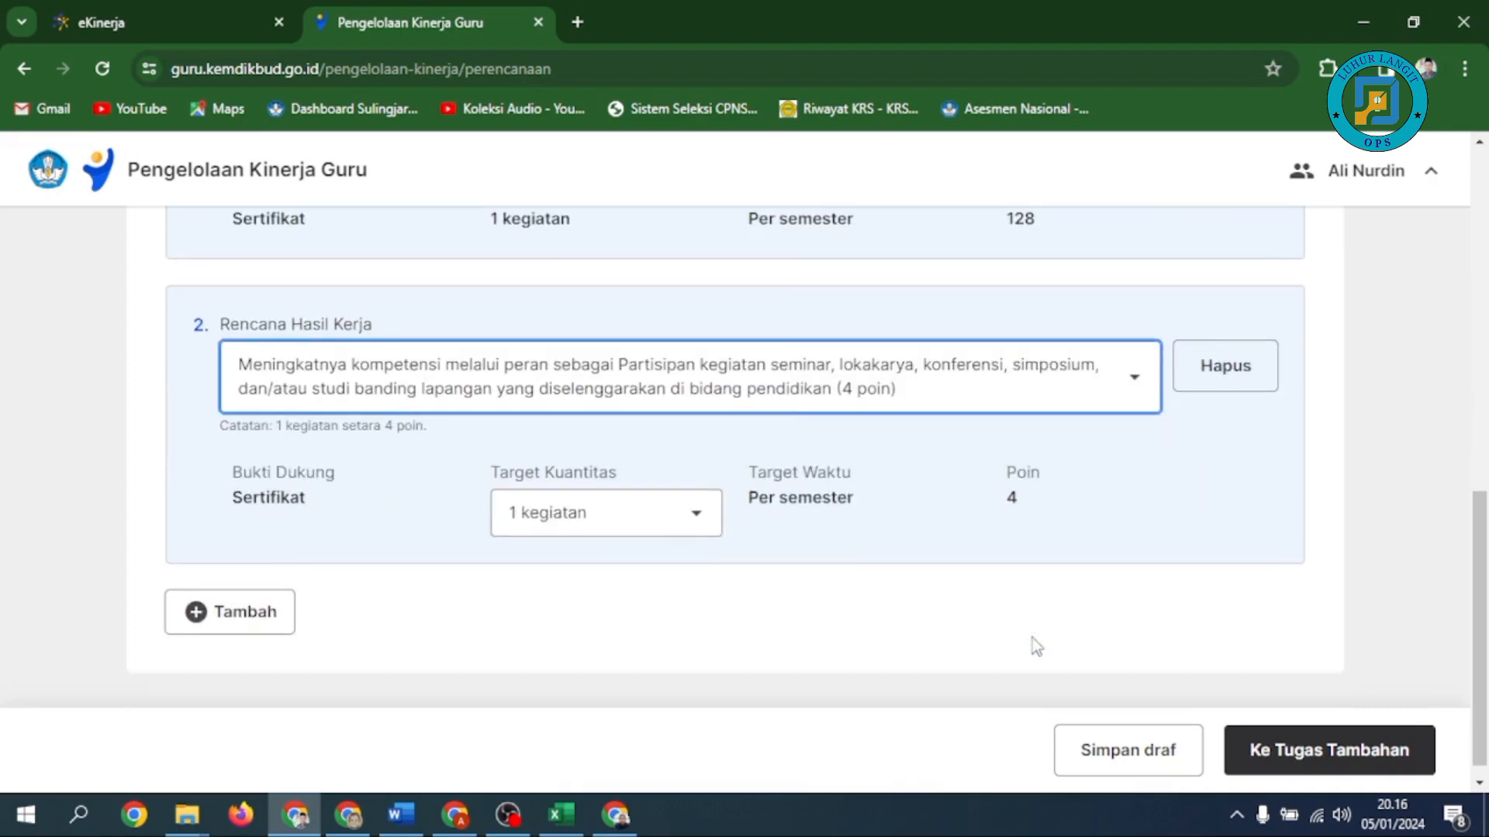
pyautogui.click(711, 532)
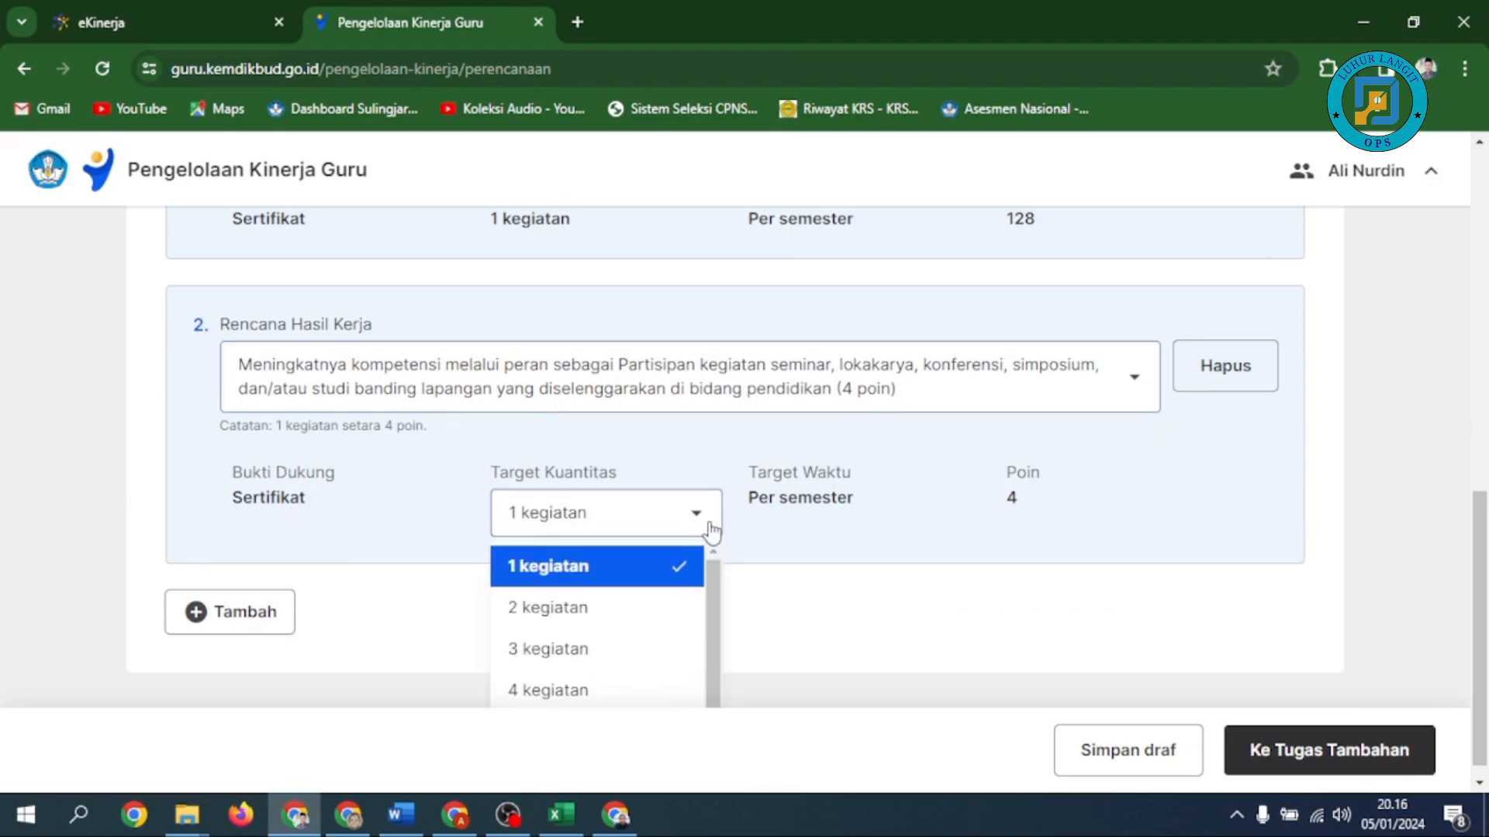
pyautogui.click(668, 607)
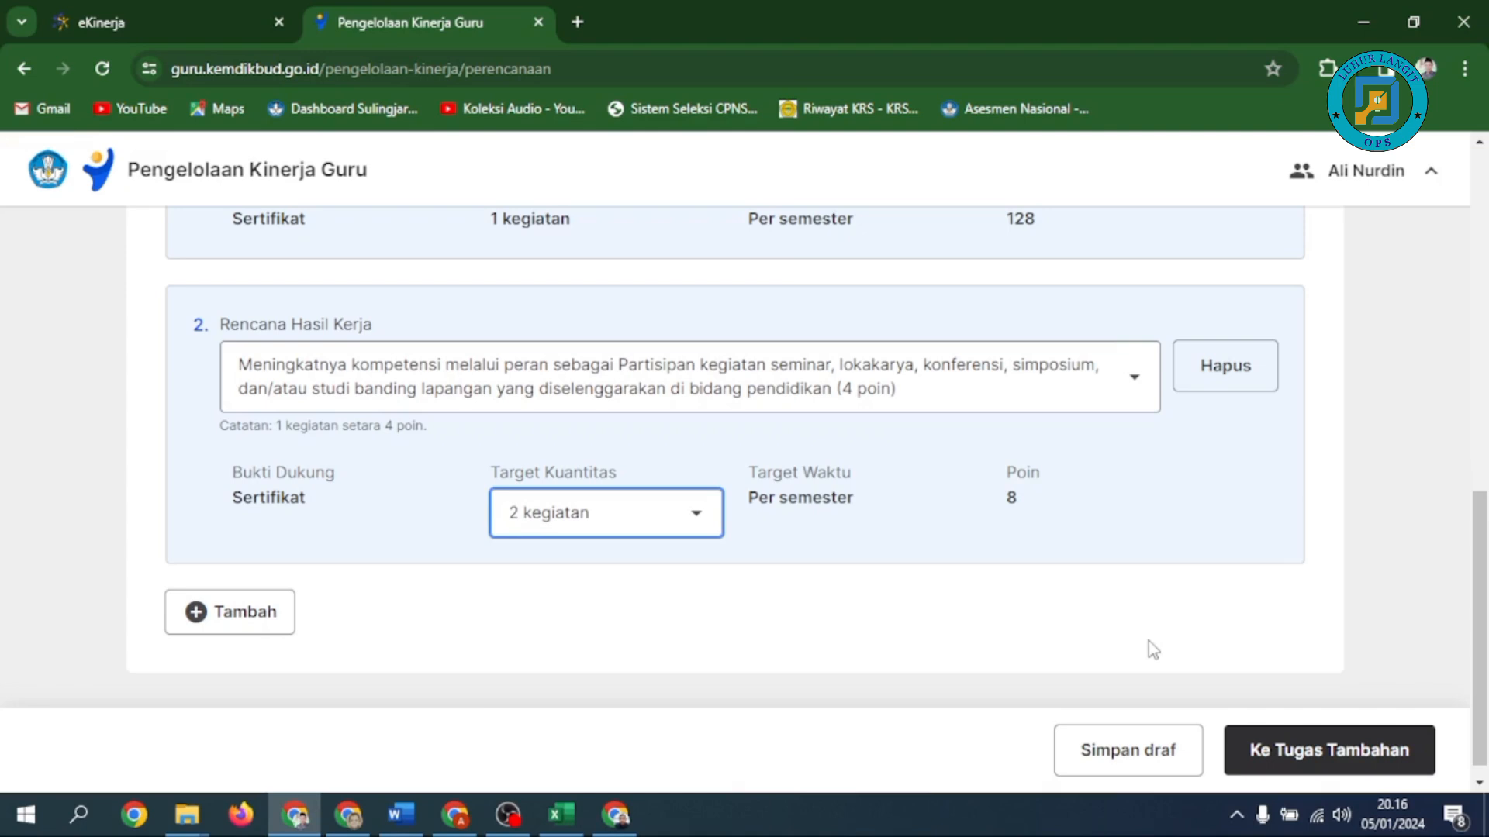
# Review both Rencana Hasil Kerja entries and examine the competency-development options and point values offered for the first entry.
pyautogui.scroll(3, 1148, 649)
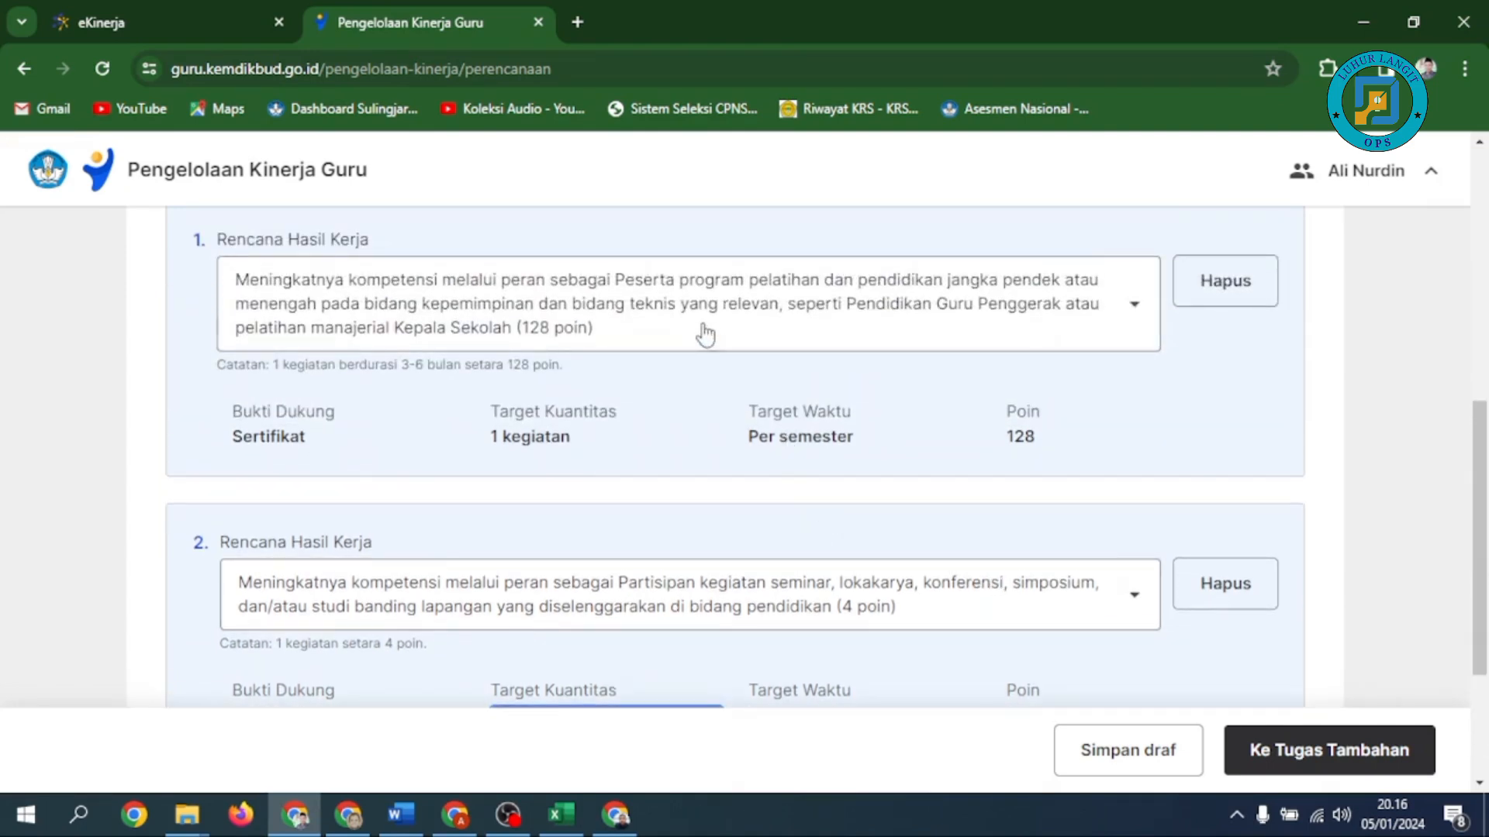
pyautogui.scroll(-2, 775, 601)
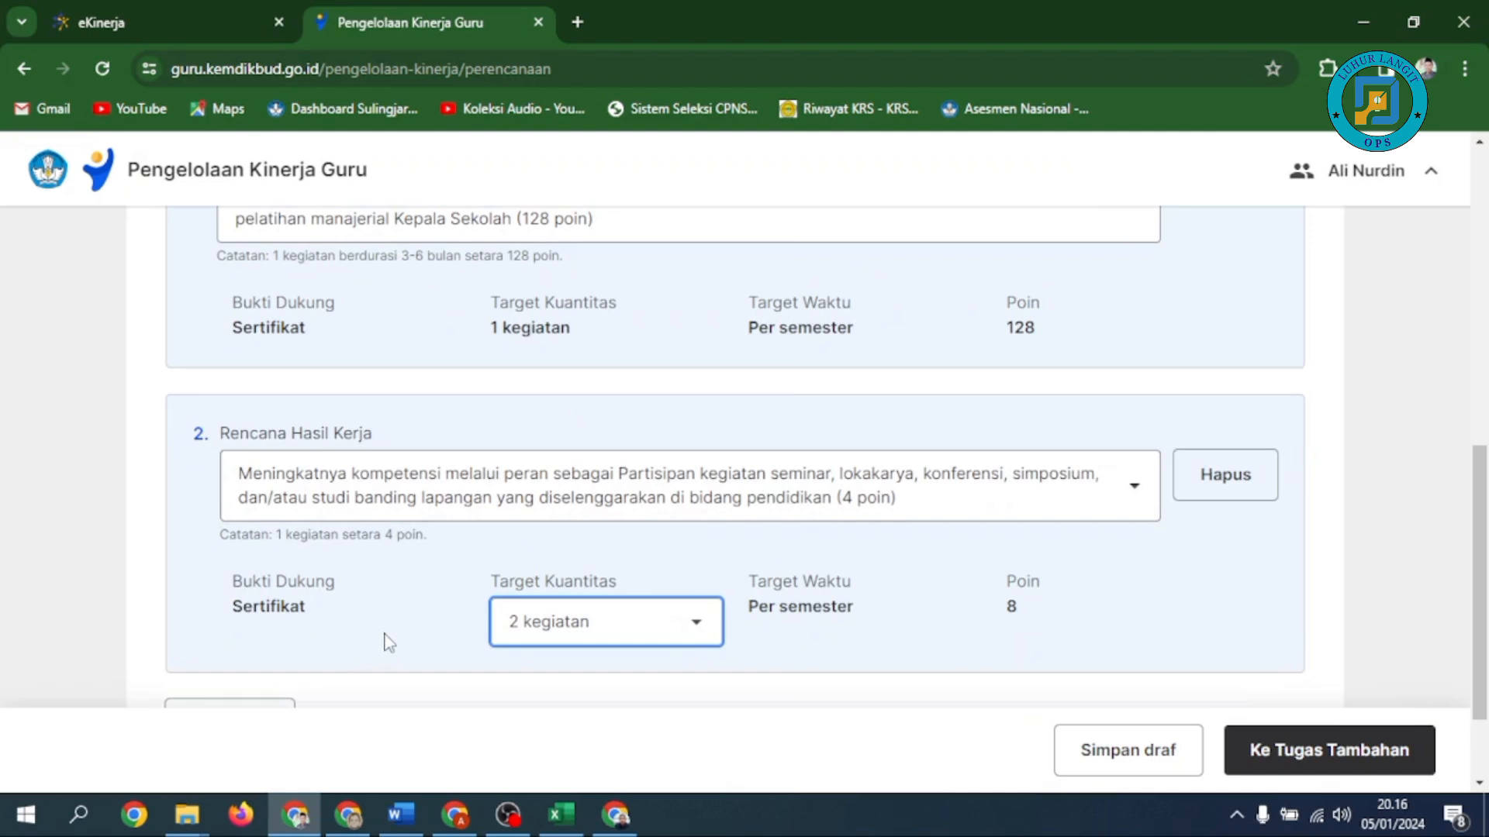
pyautogui.scroll(3, 556, 655)
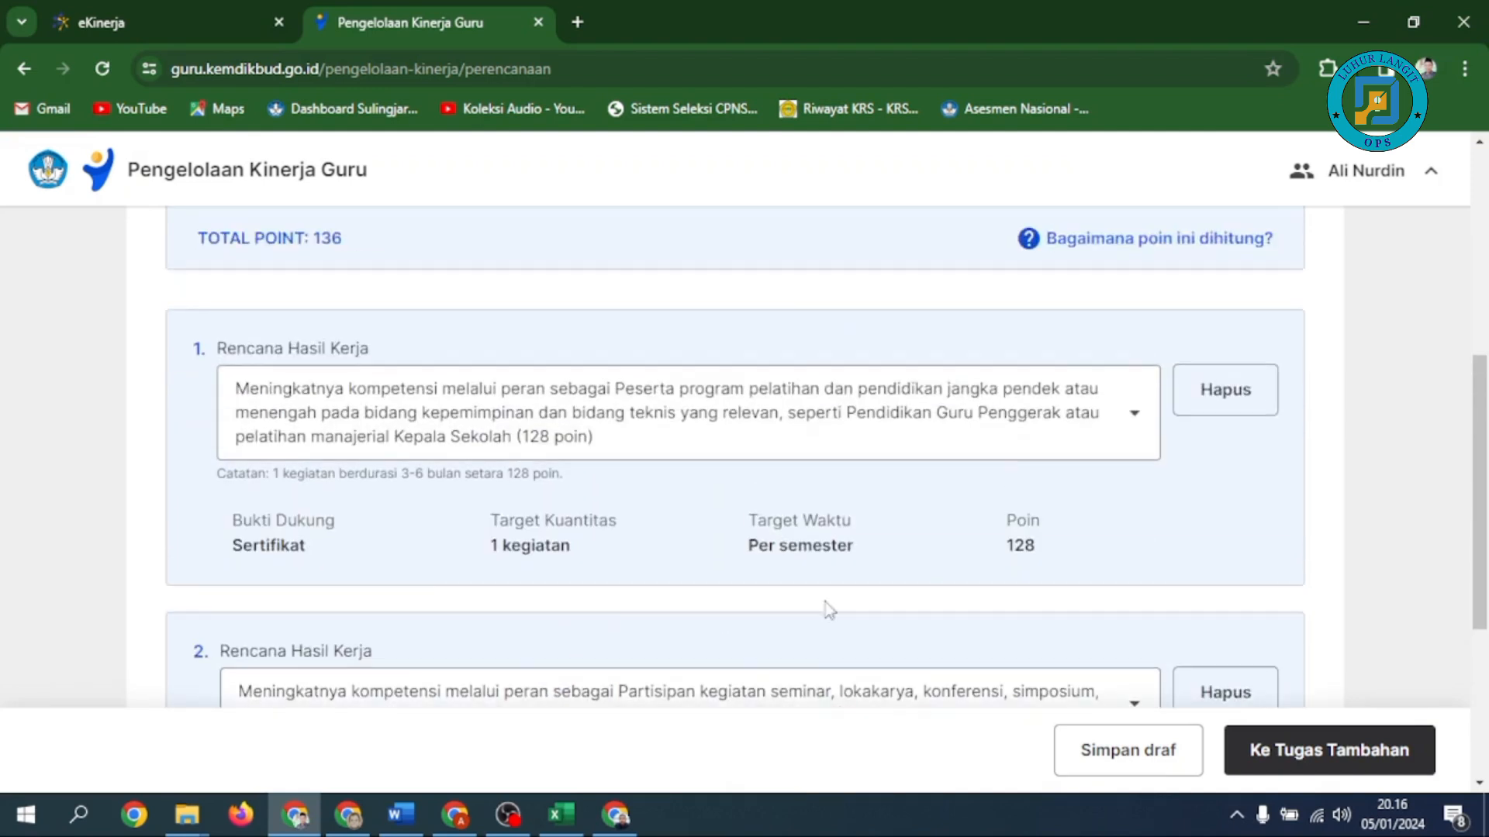
pyautogui.click(1136, 428)
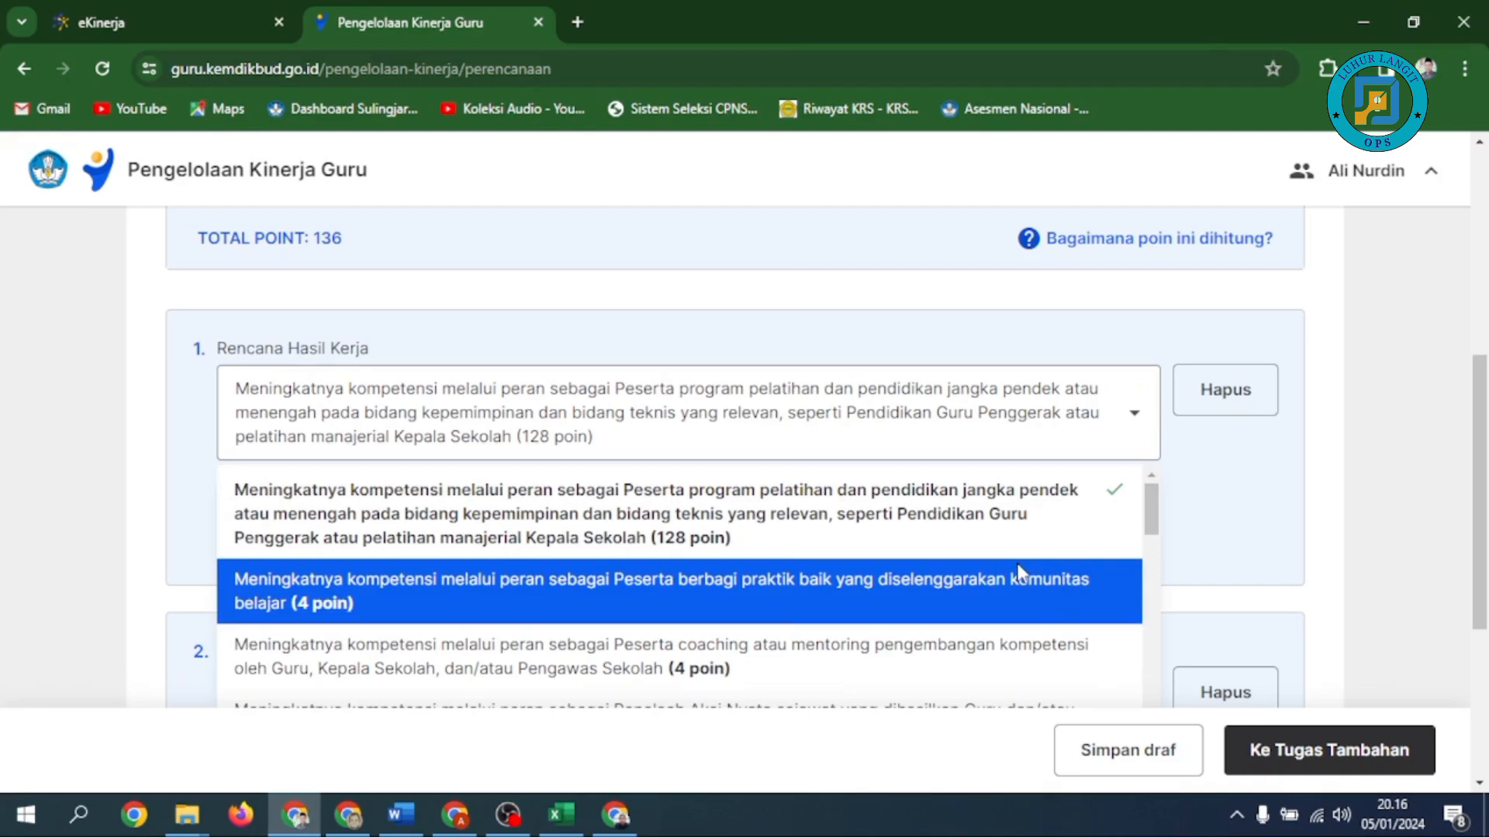
pyautogui.scroll(4, 1018, 571)
pyautogui.scroll(-7, 1018, 572)
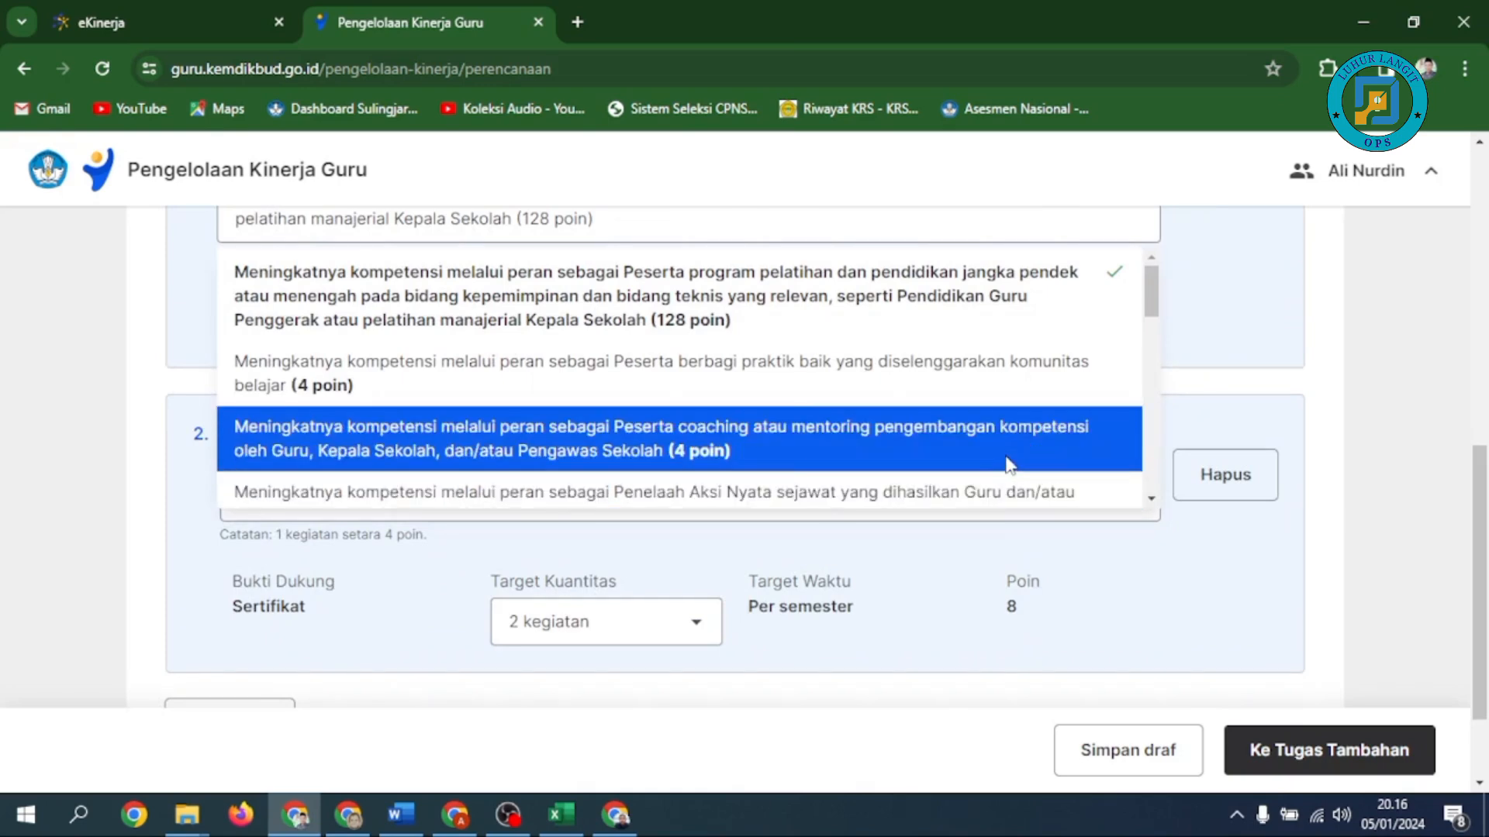
pyautogui.scroll(3, 1008, 465)
pyautogui.scroll(-1, 1006, 471)
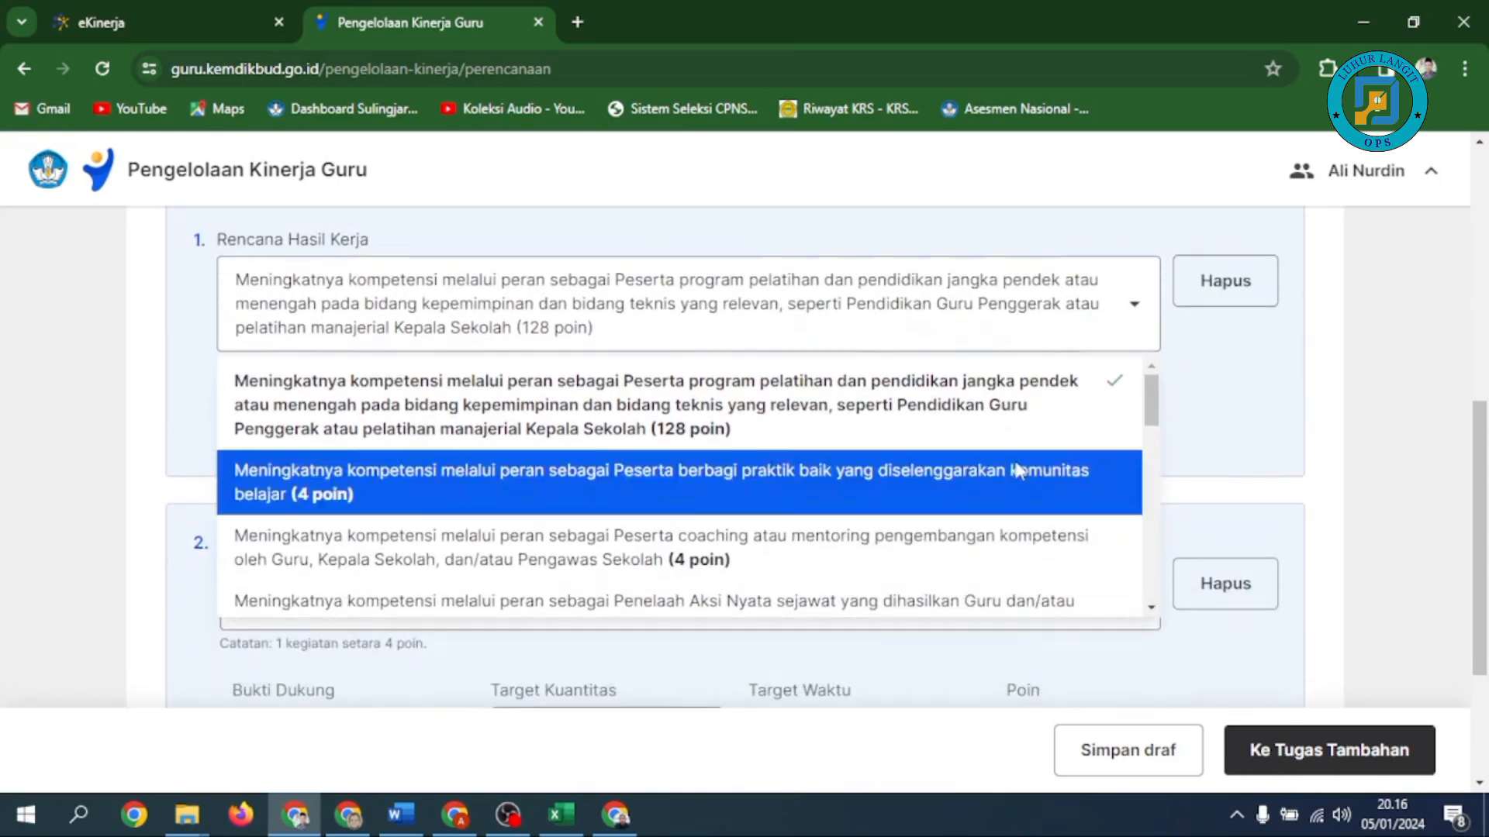
pyautogui.scroll(-3, 1156, 479)
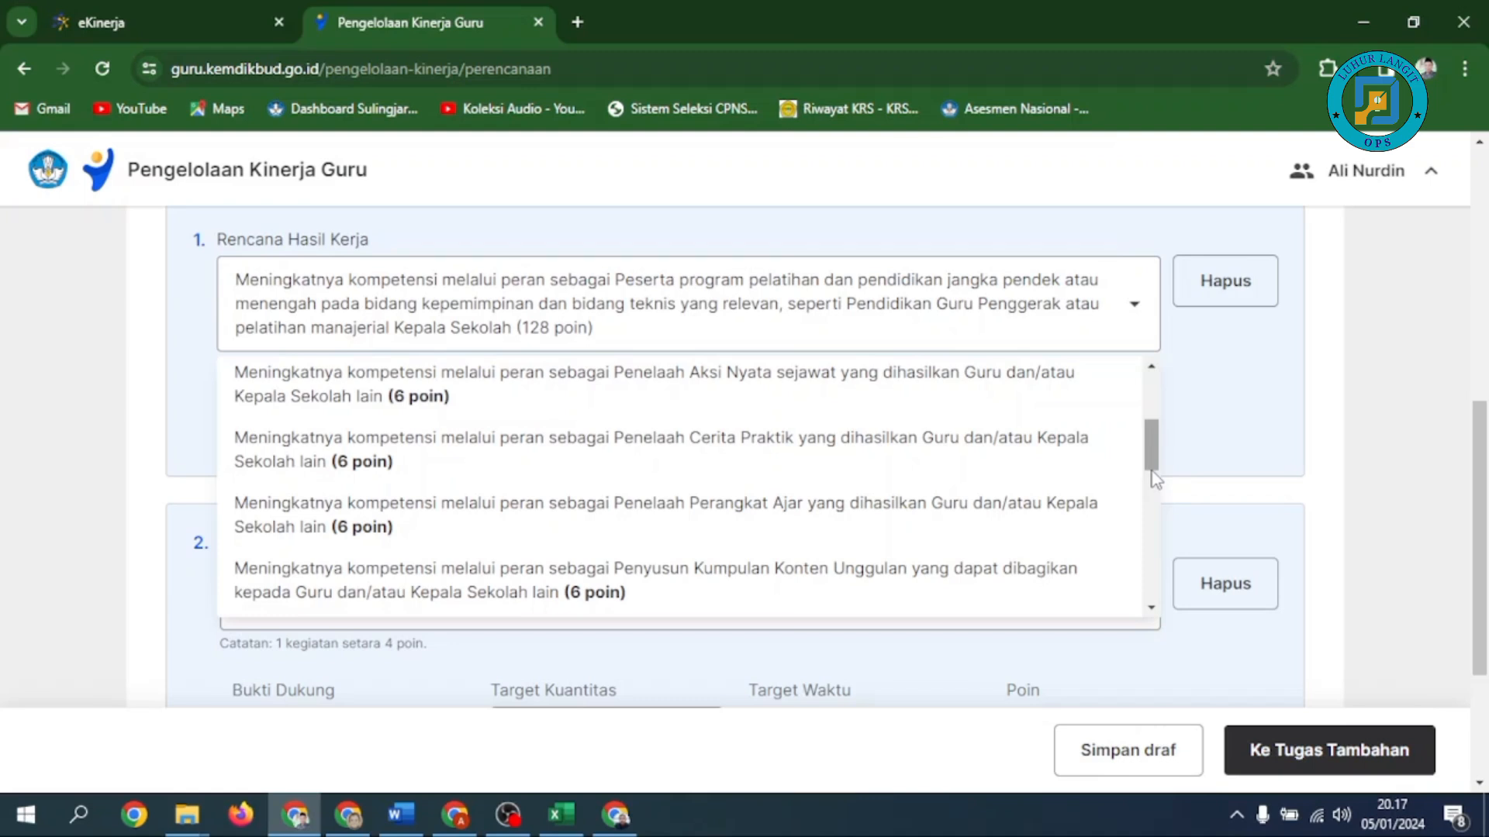
pyautogui.scroll(-3, 1156, 479)
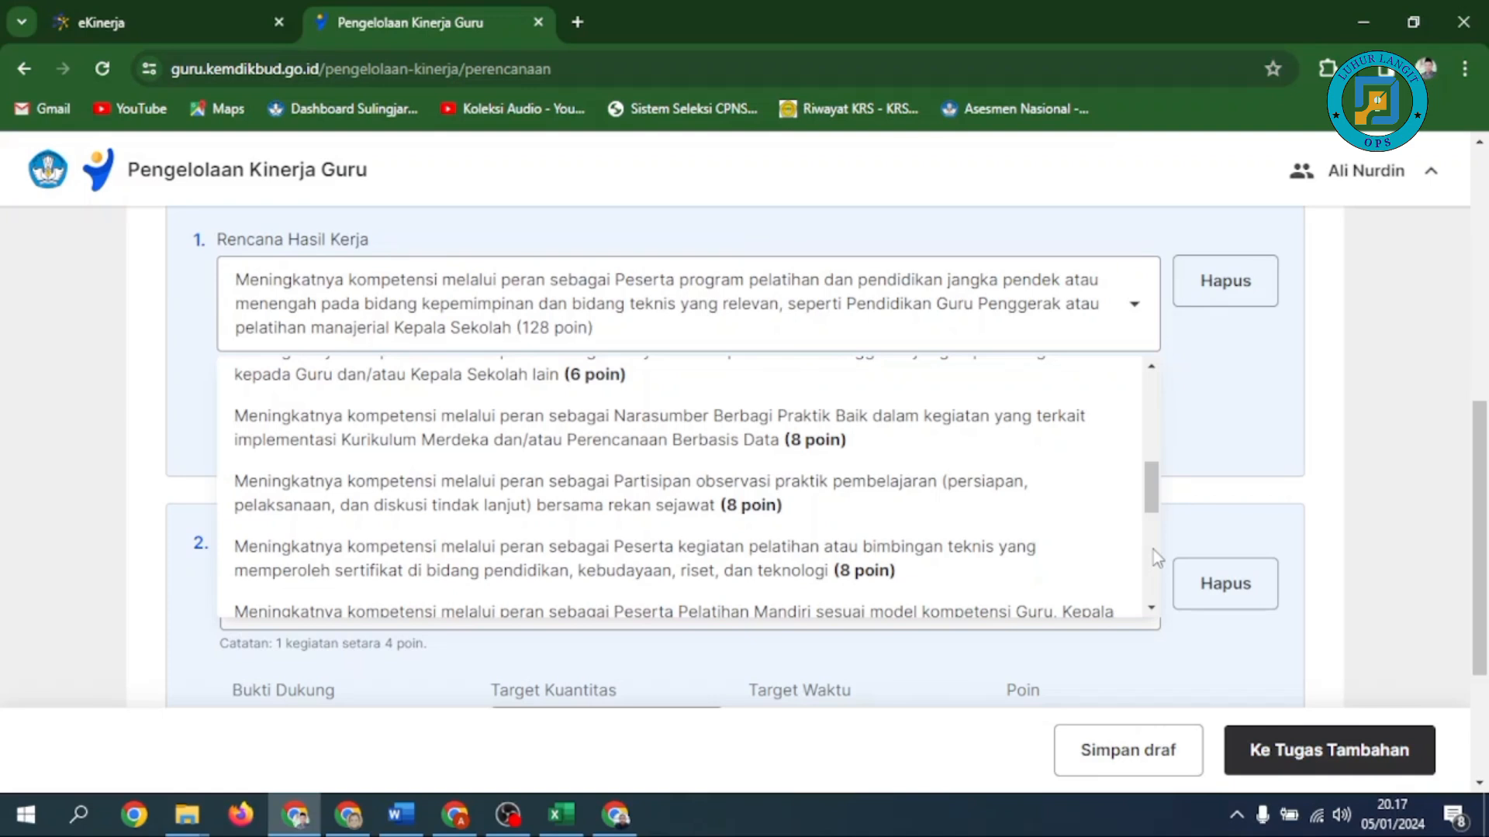
pyautogui.scroll(-1, 1152, 551)
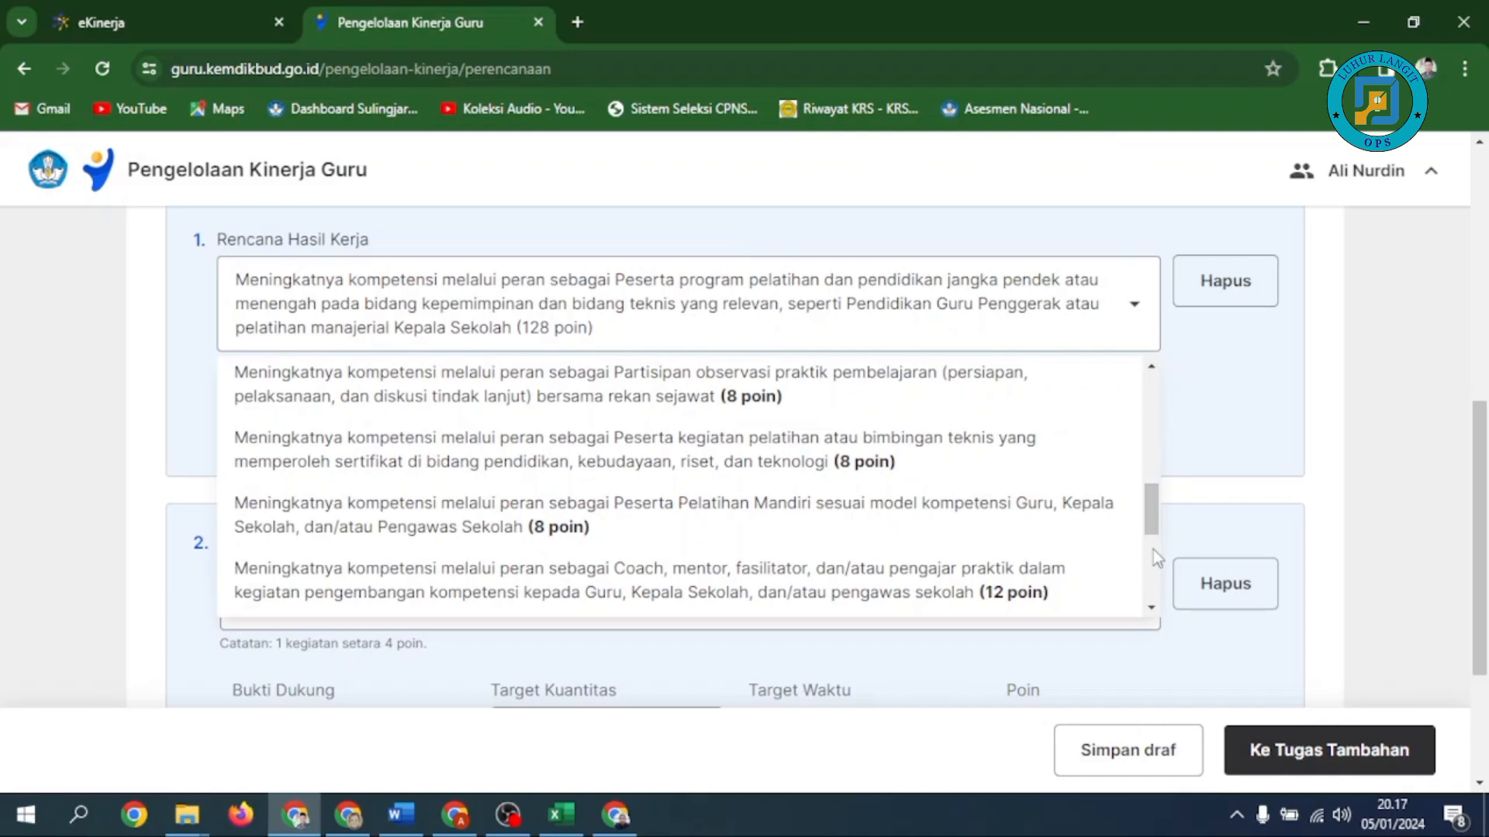
pyautogui.scroll(-2, 1153, 551)
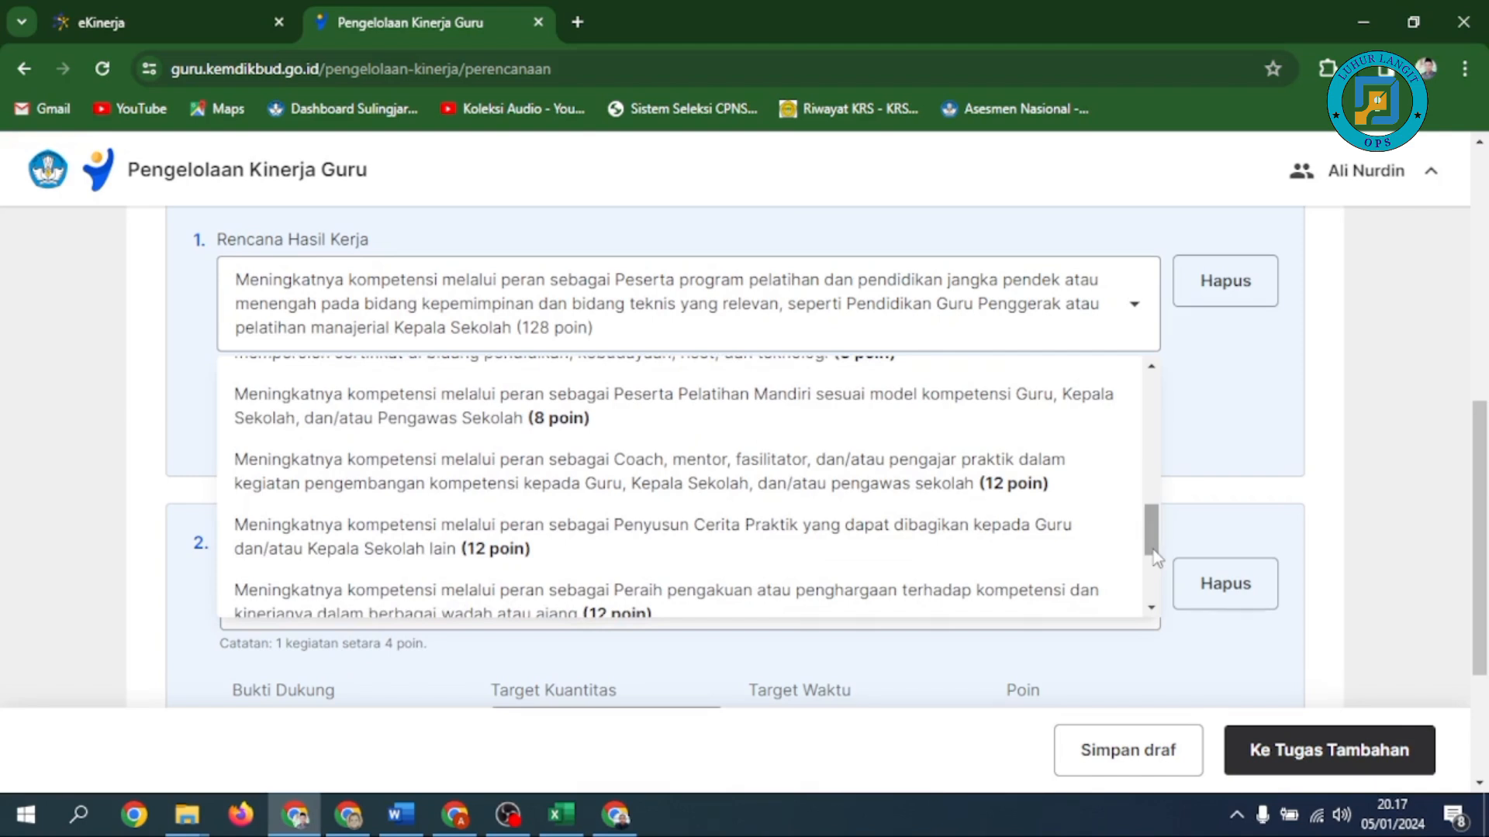
pyautogui.scroll(-2, 1152, 551)
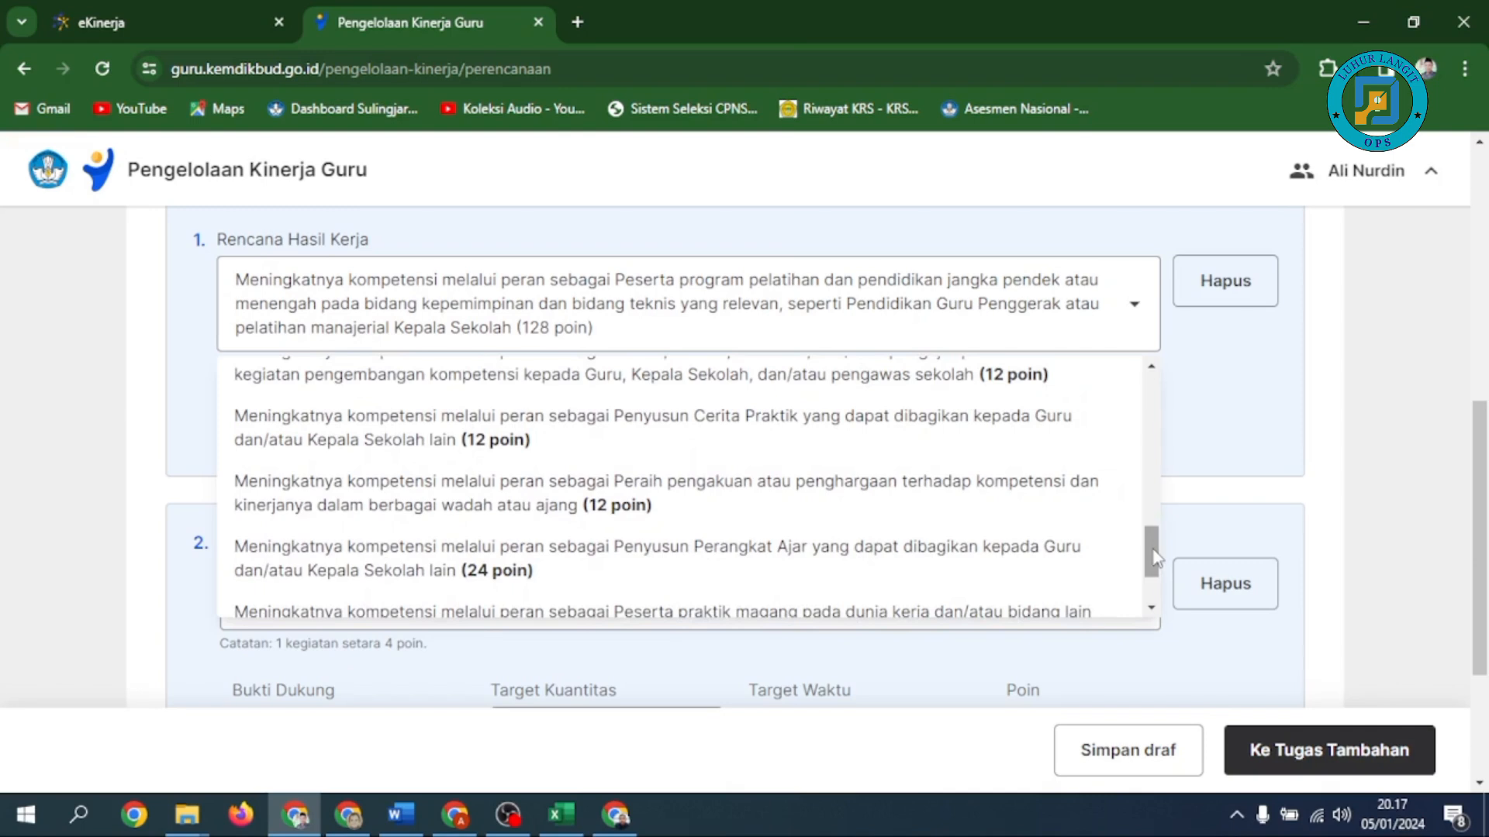
pyautogui.scroll(-2, 1152, 554)
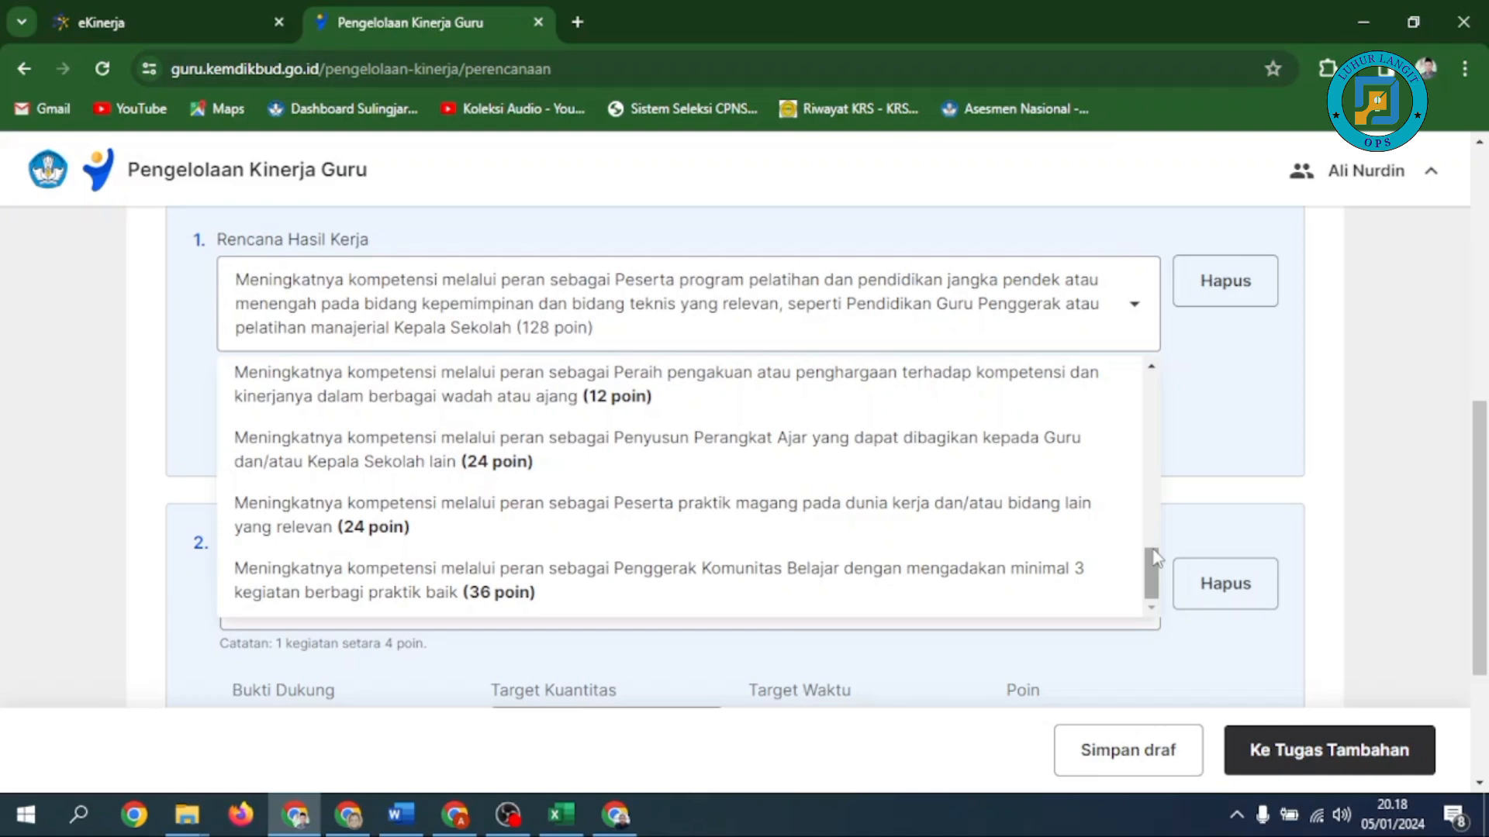
pyautogui.scroll(-2, 1155, 557)
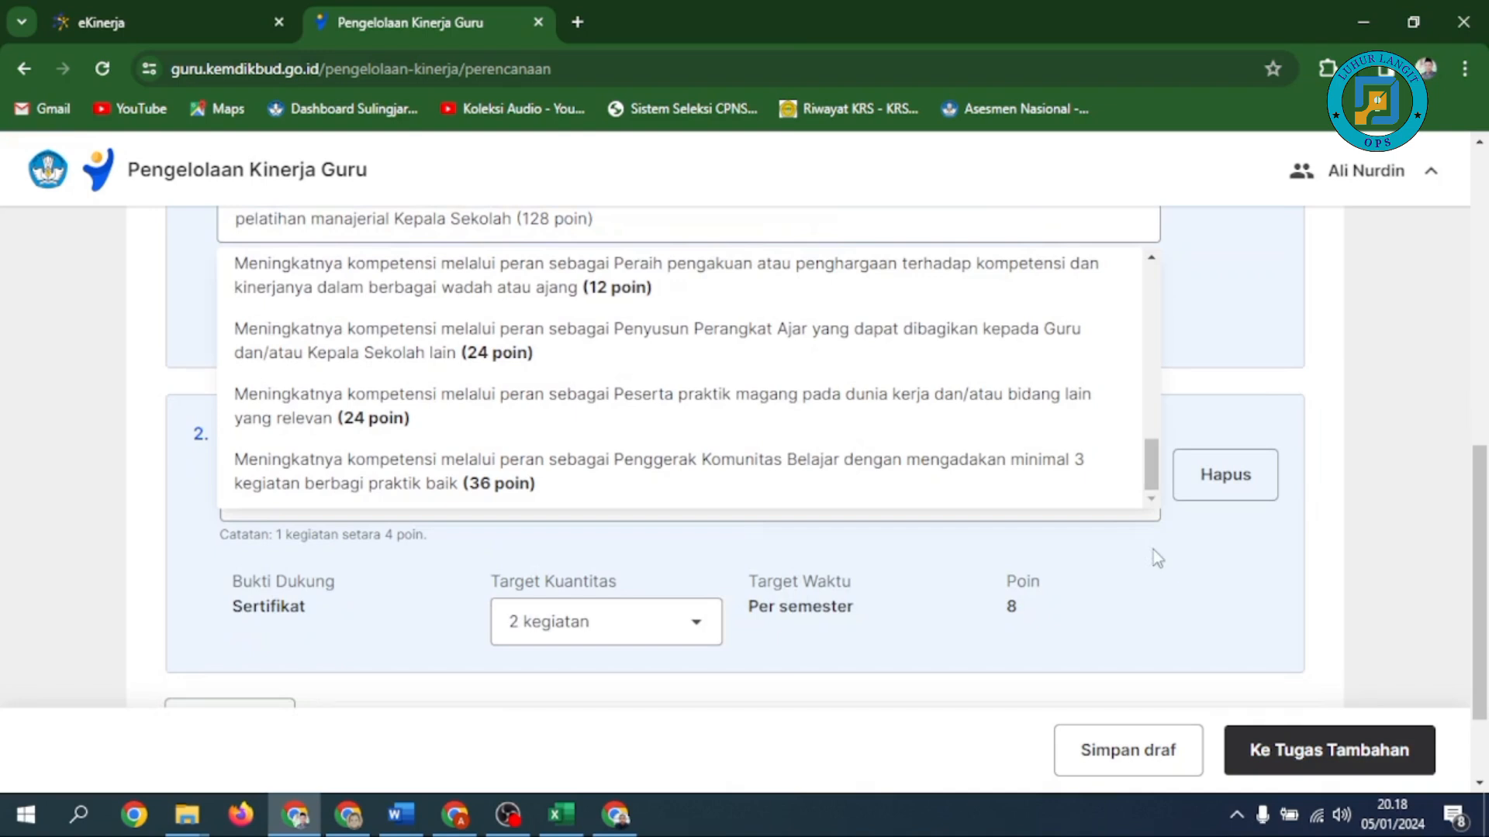
pyautogui.scroll(4, 1152, 551)
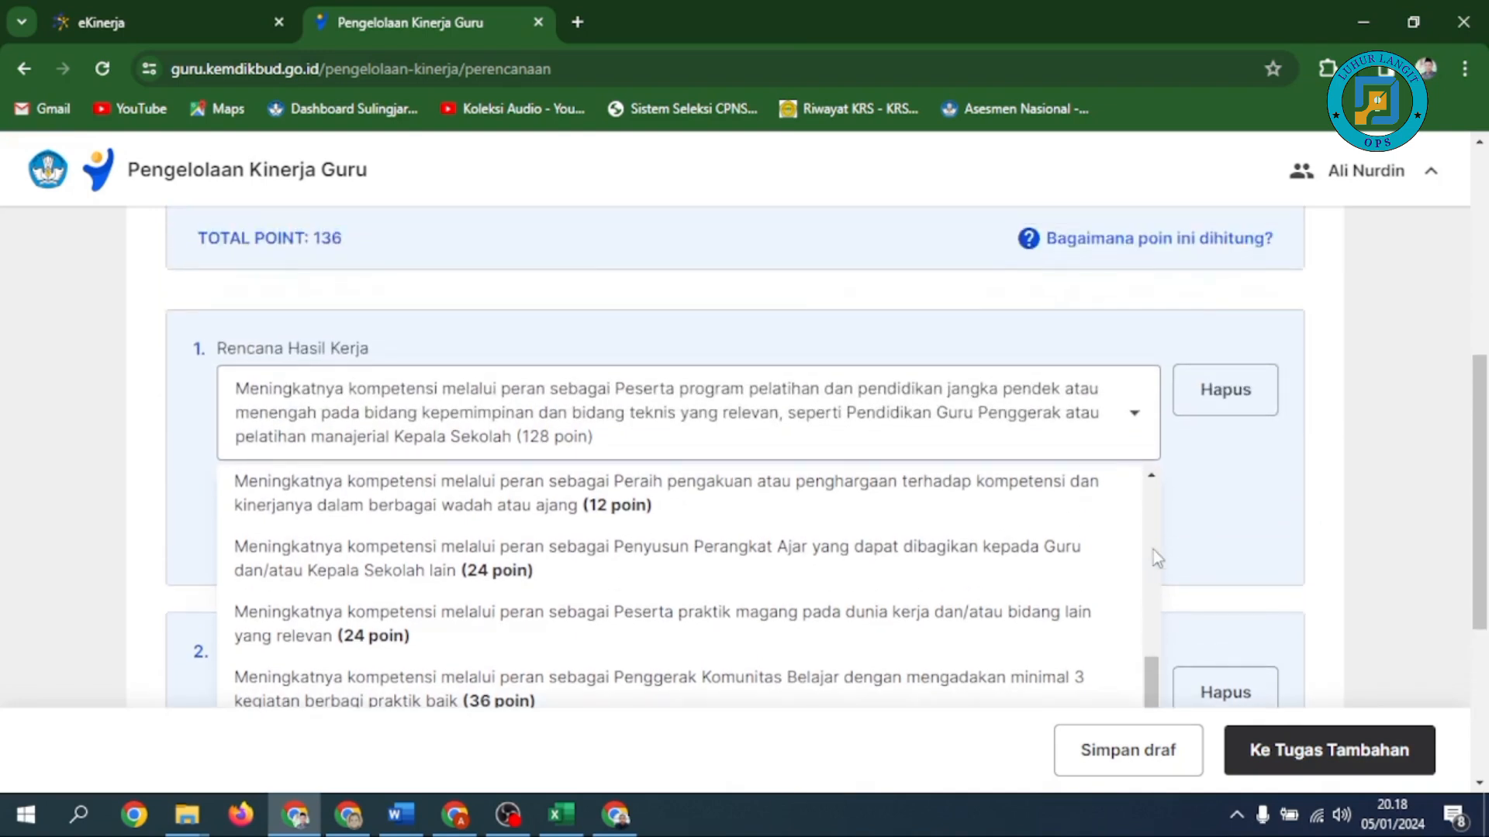
pyautogui.scroll(5, 1152, 551)
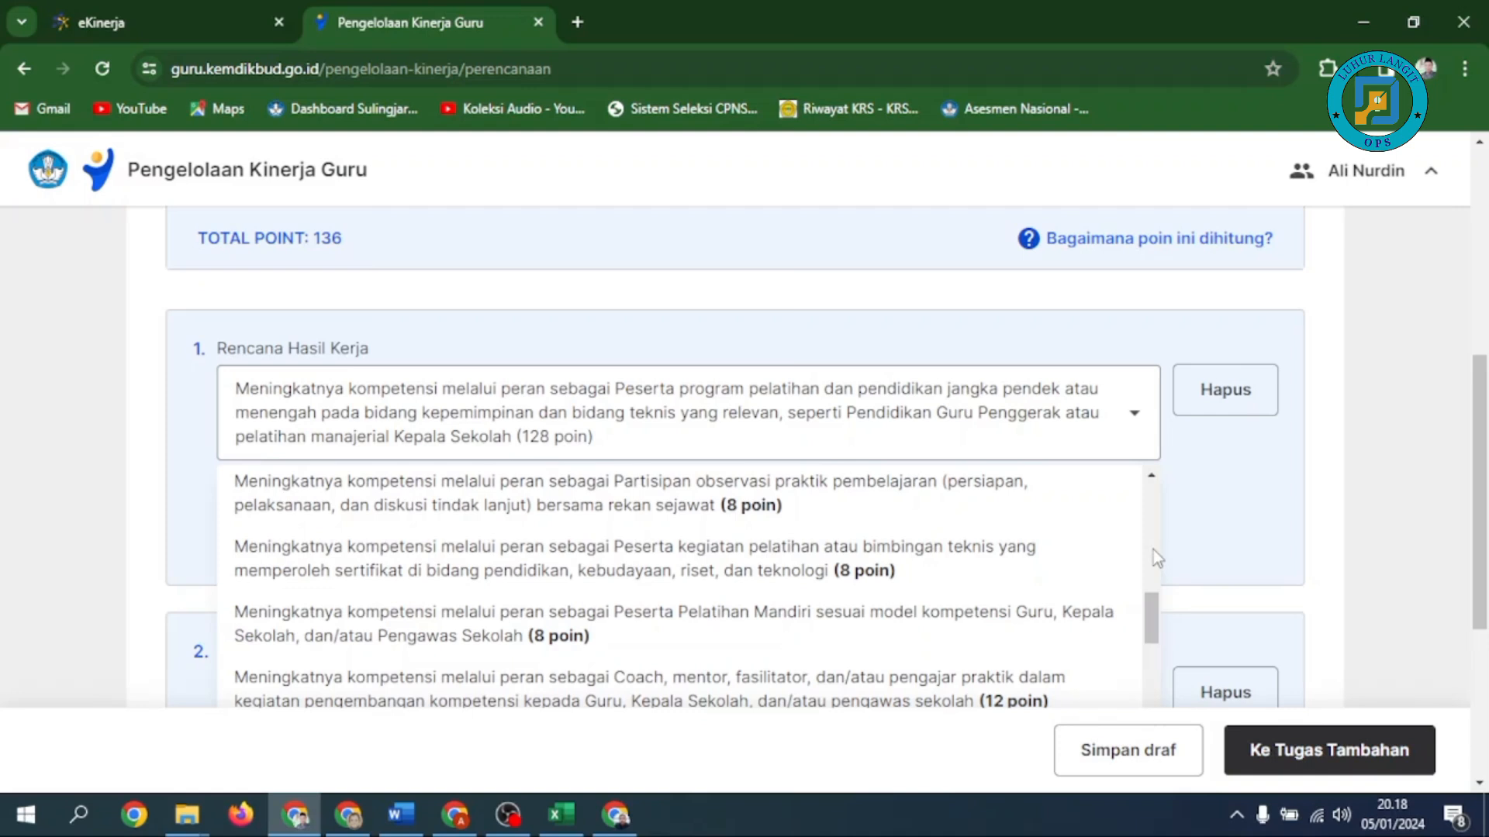
pyautogui.scroll(3, 1152, 550)
pyautogui.scroll(3, 1152, 550)
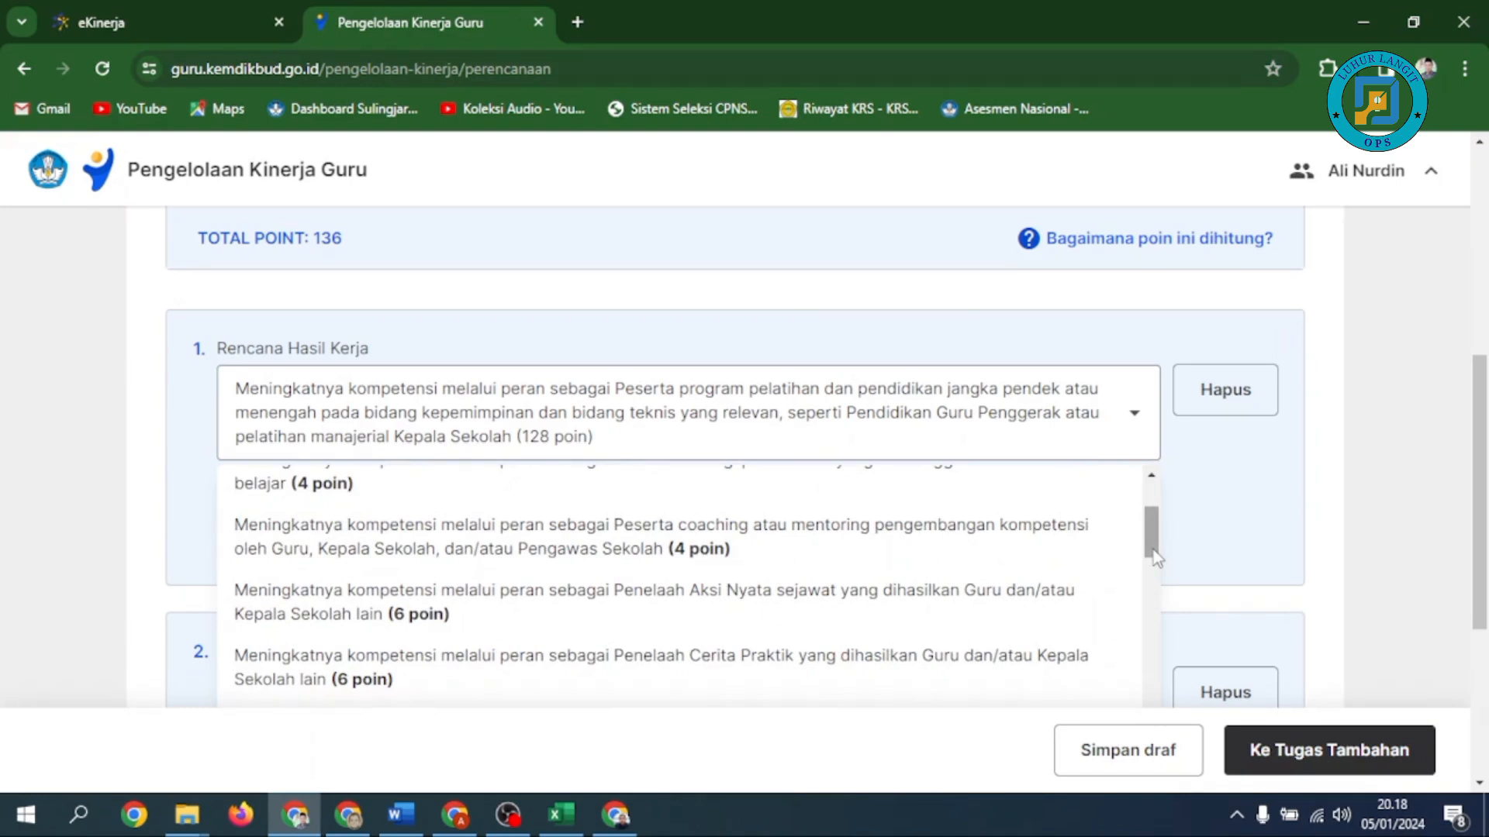
pyautogui.scroll(2, 1153, 550)
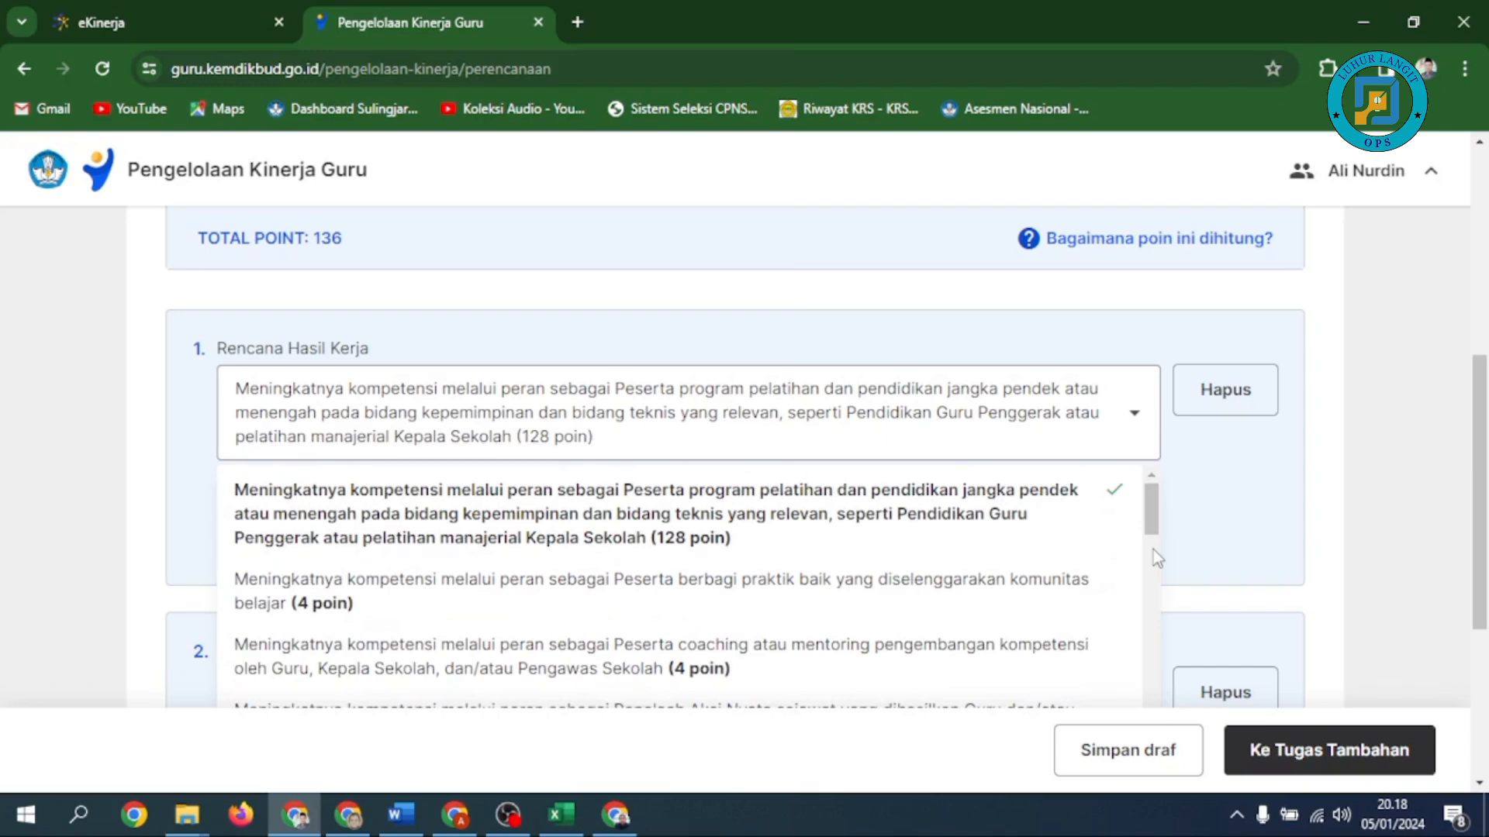
# Delete the 128-poin training entry and the seminar participation entry from the Rencana Hasil Kerja list.
pyautogui.scroll(6, 1152, 551)
pyautogui.scroll(-6, 1153, 550)
pyautogui.click(1213, 411)
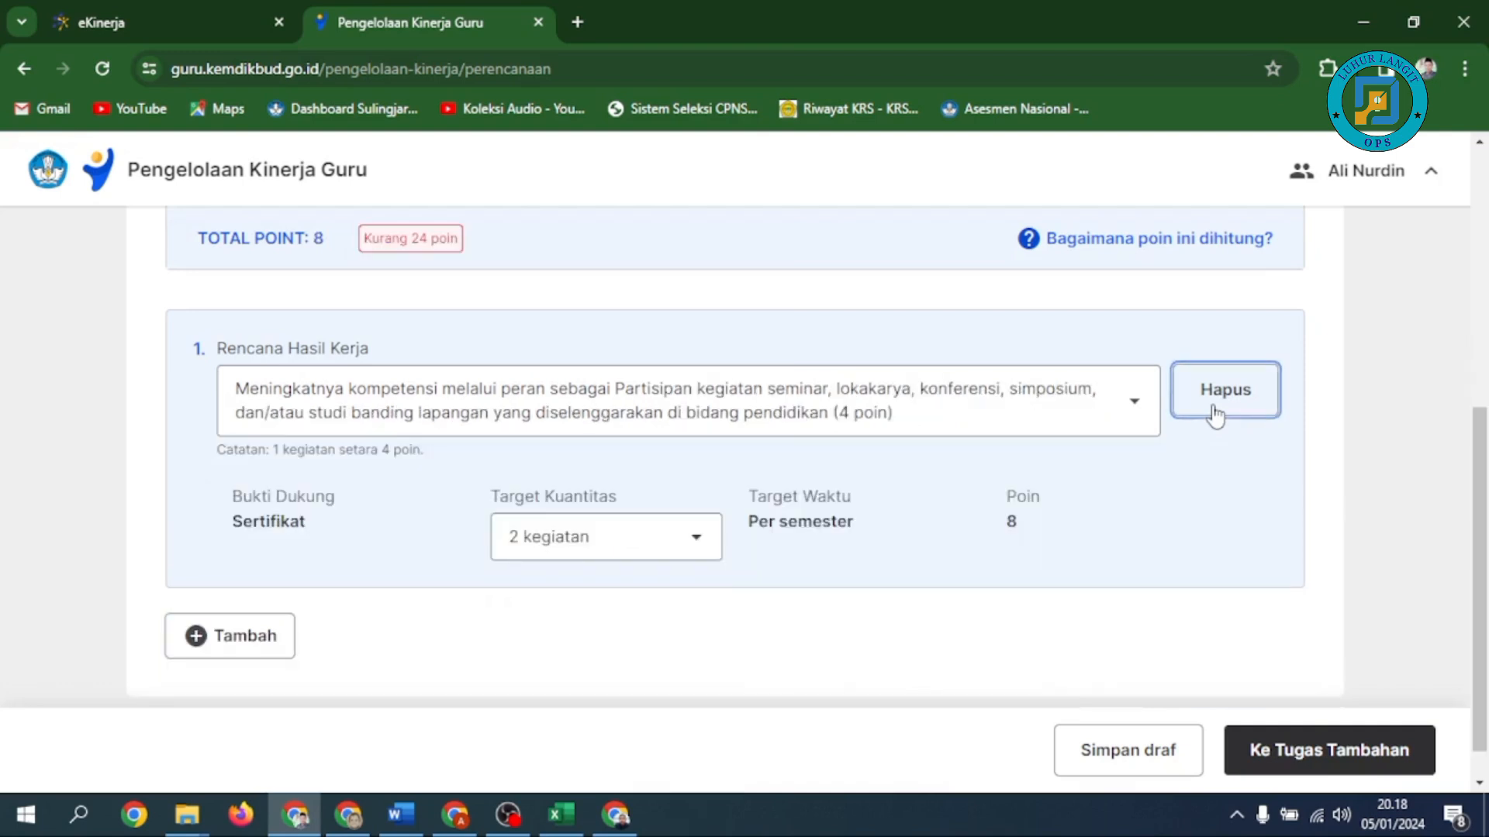
pyautogui.click(1213, 414)
# Set the first Rencana Hasil Kerja to Partisipan kegiatan seminar, lokakarya, konferensi, simposium, dan/atau studi banding lapangan (4 poin), with Target Kuantitas 2 kegiatan.
pyautogui.click(1151, 400)
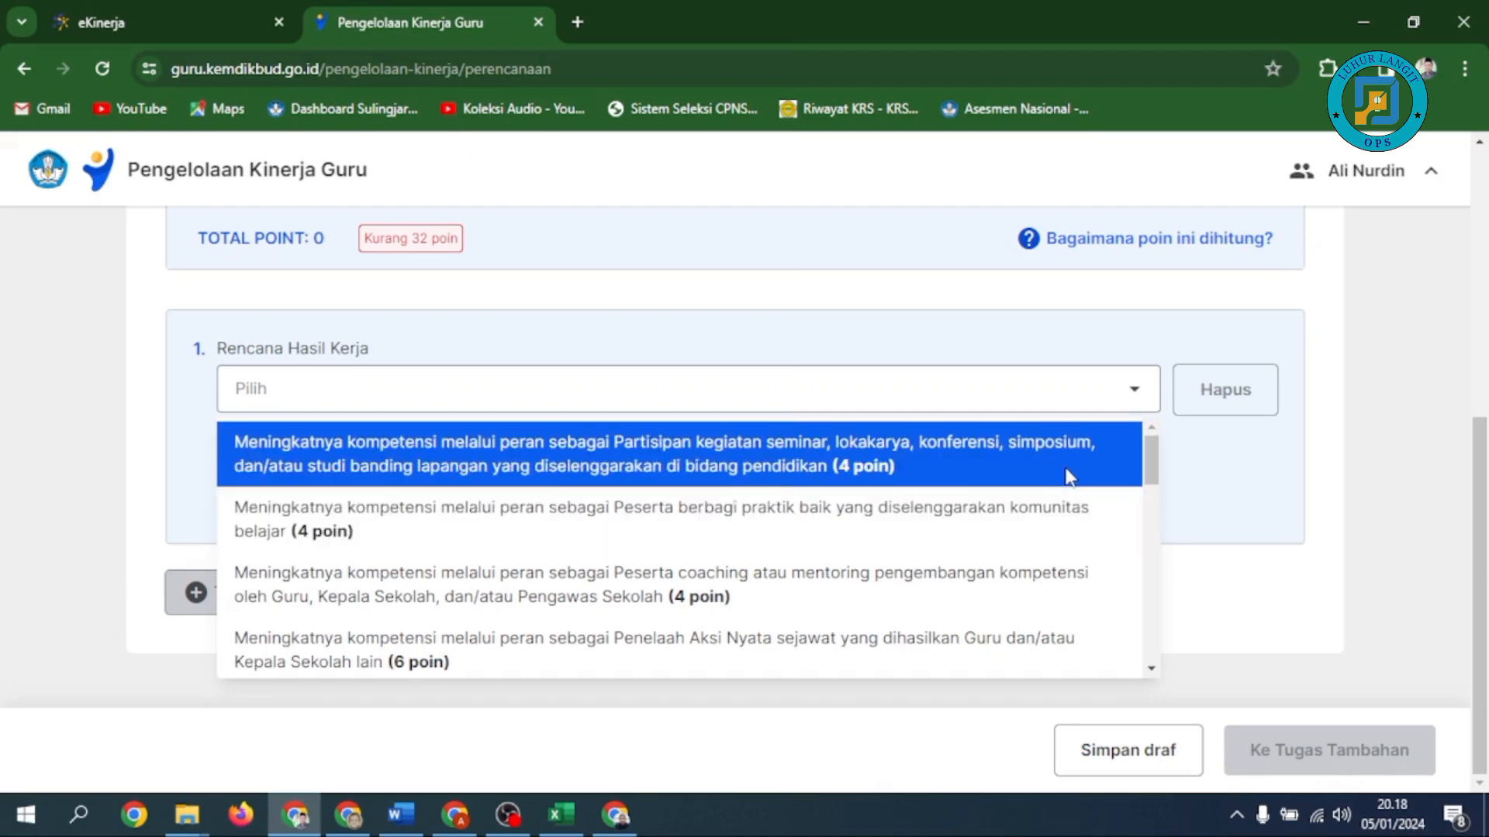
pyautogui.click(1069, 476)
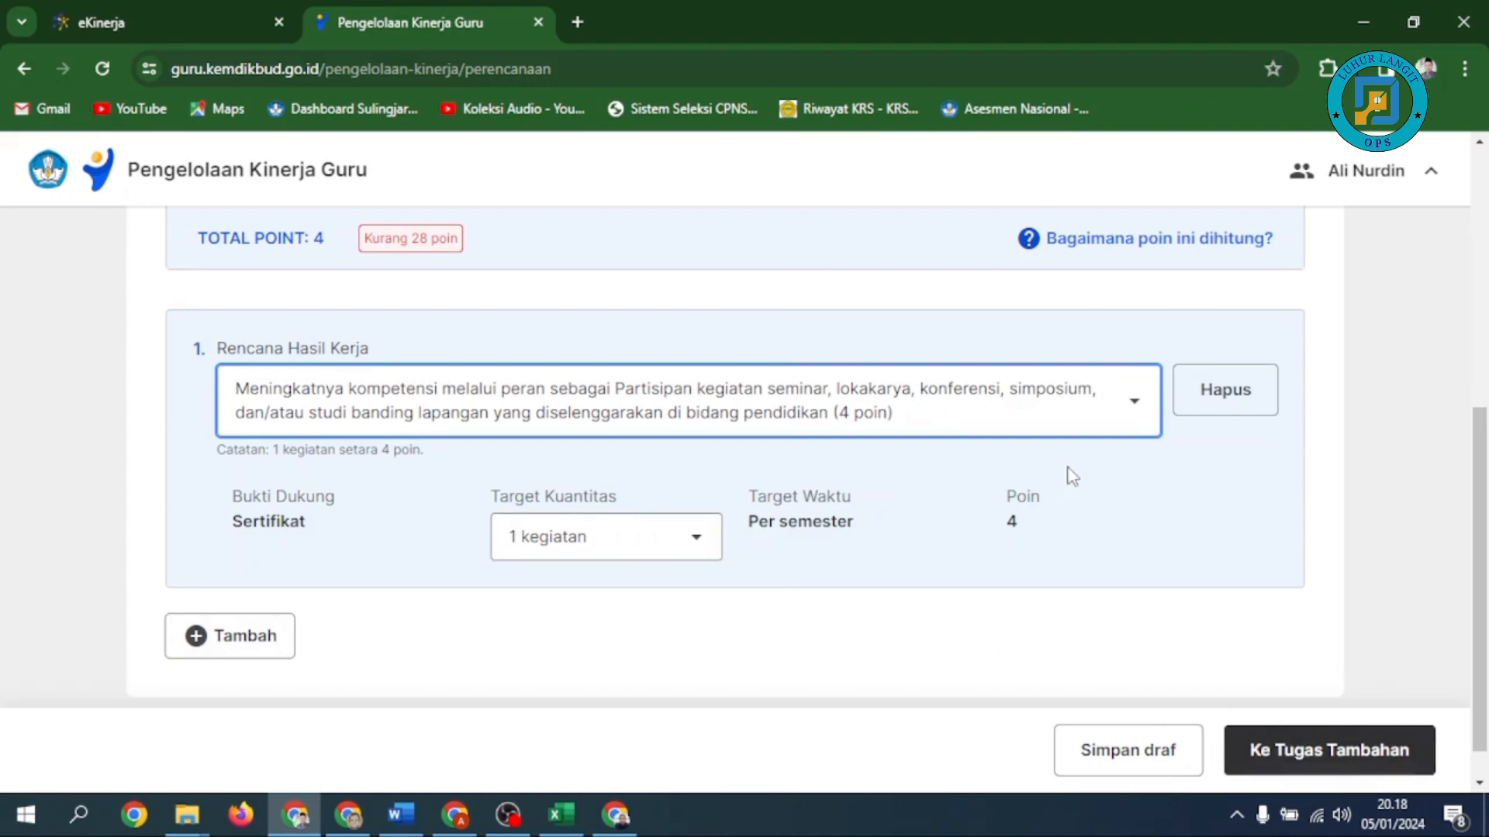
pyautogui.click(710, 548)
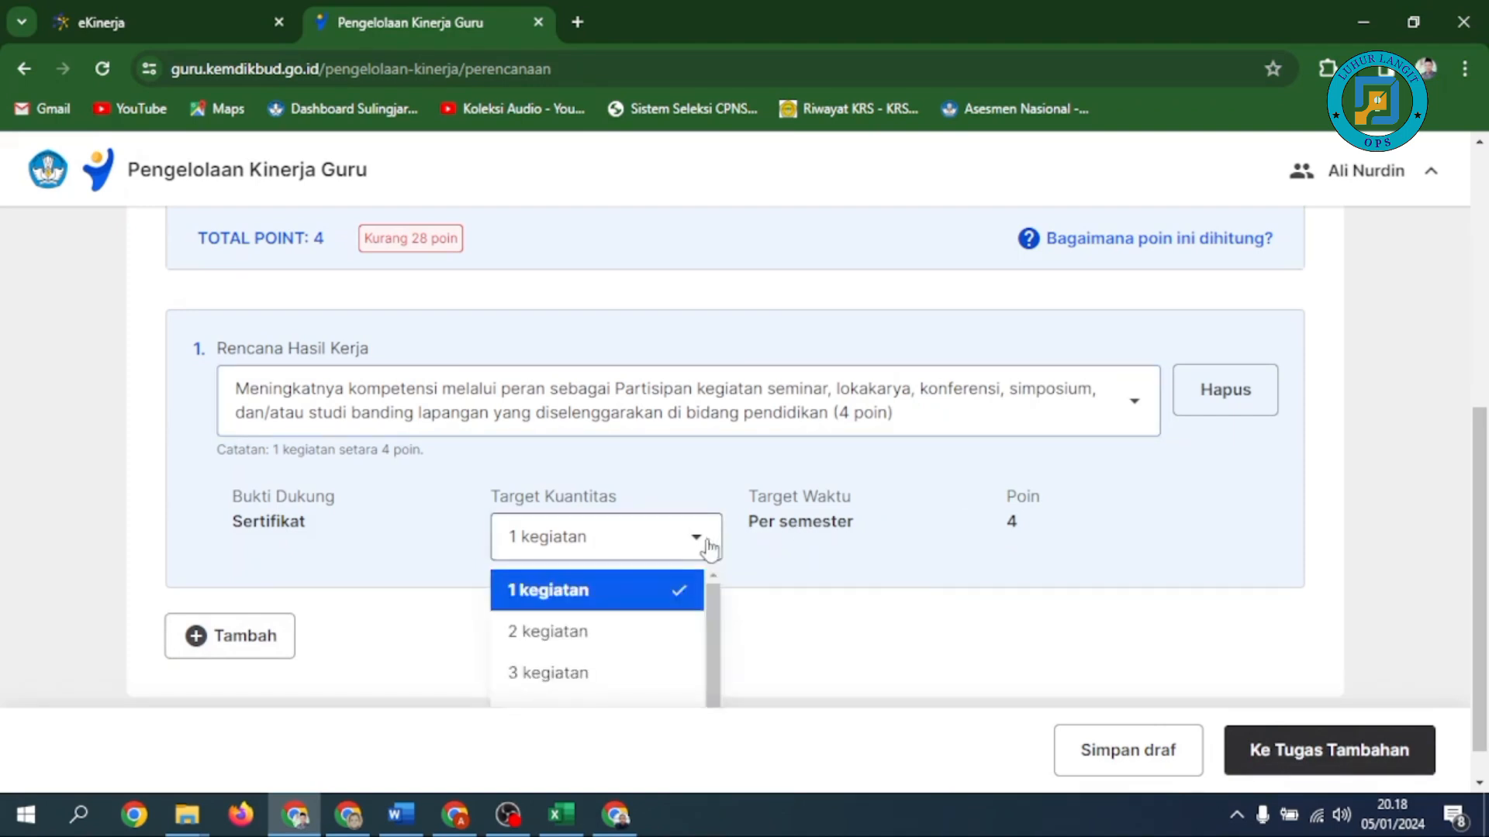
pyautogui.click(648, 628)
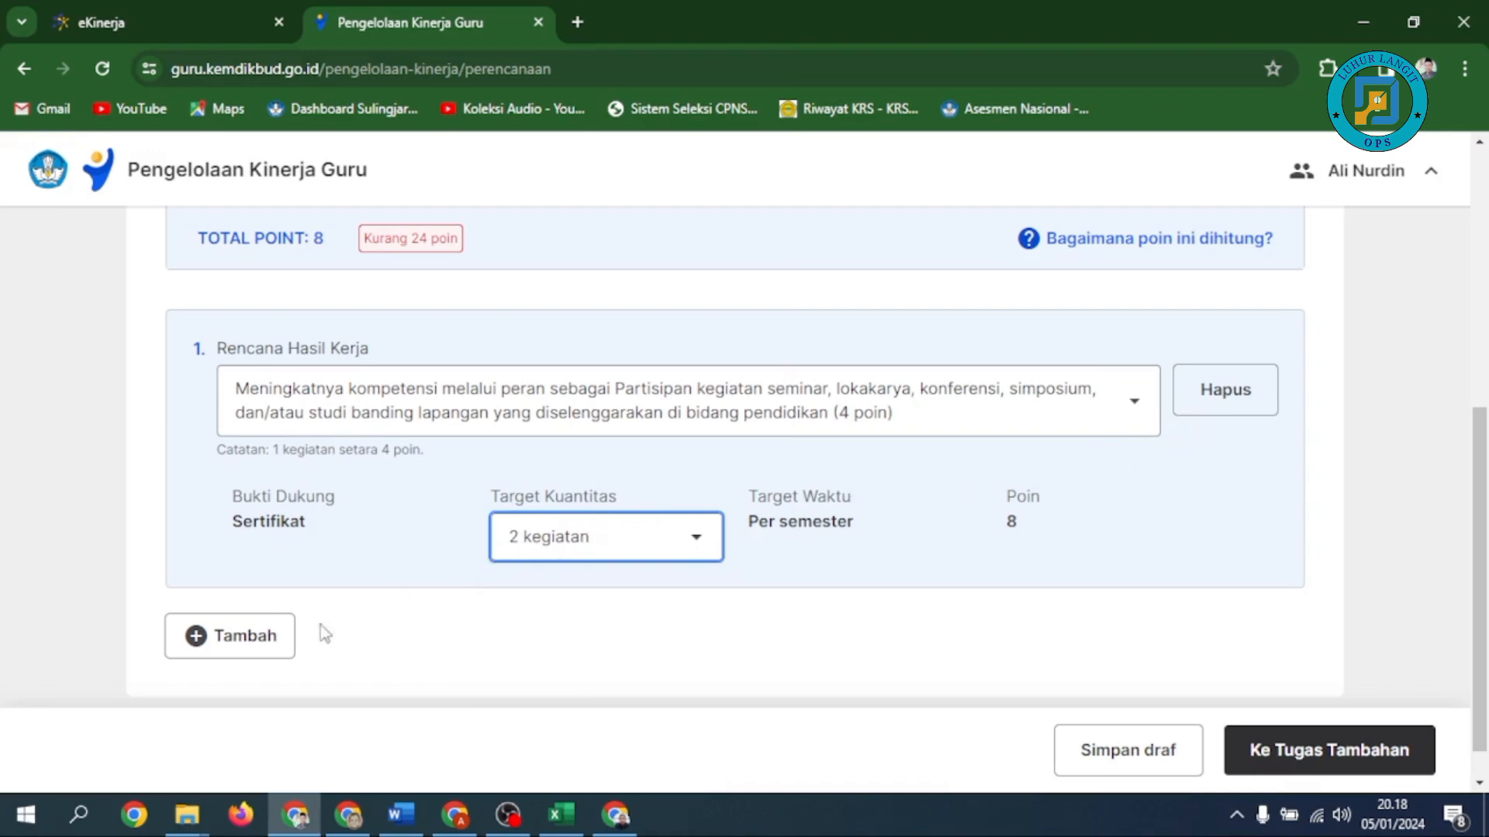
# Add a second Rencana Hasil Kerja and choose Penelaah Aksi Nyata sejawat yang dihasilkan Guru dan/atau Kepala Sekolah lain (6 poin).
pyautogui.click(266, 650)
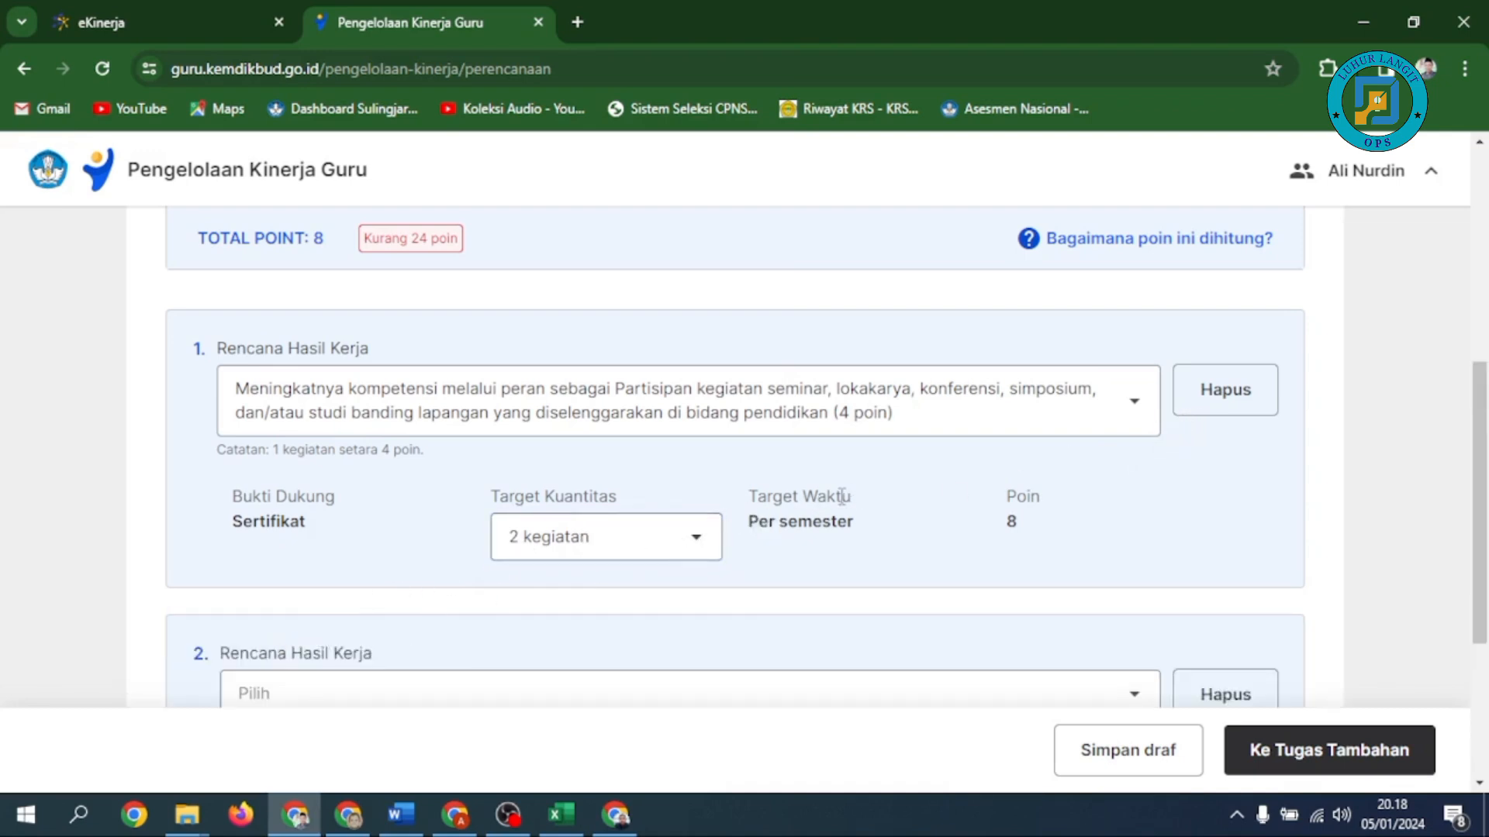
pyautogui.scroll(-1, 920, 496)
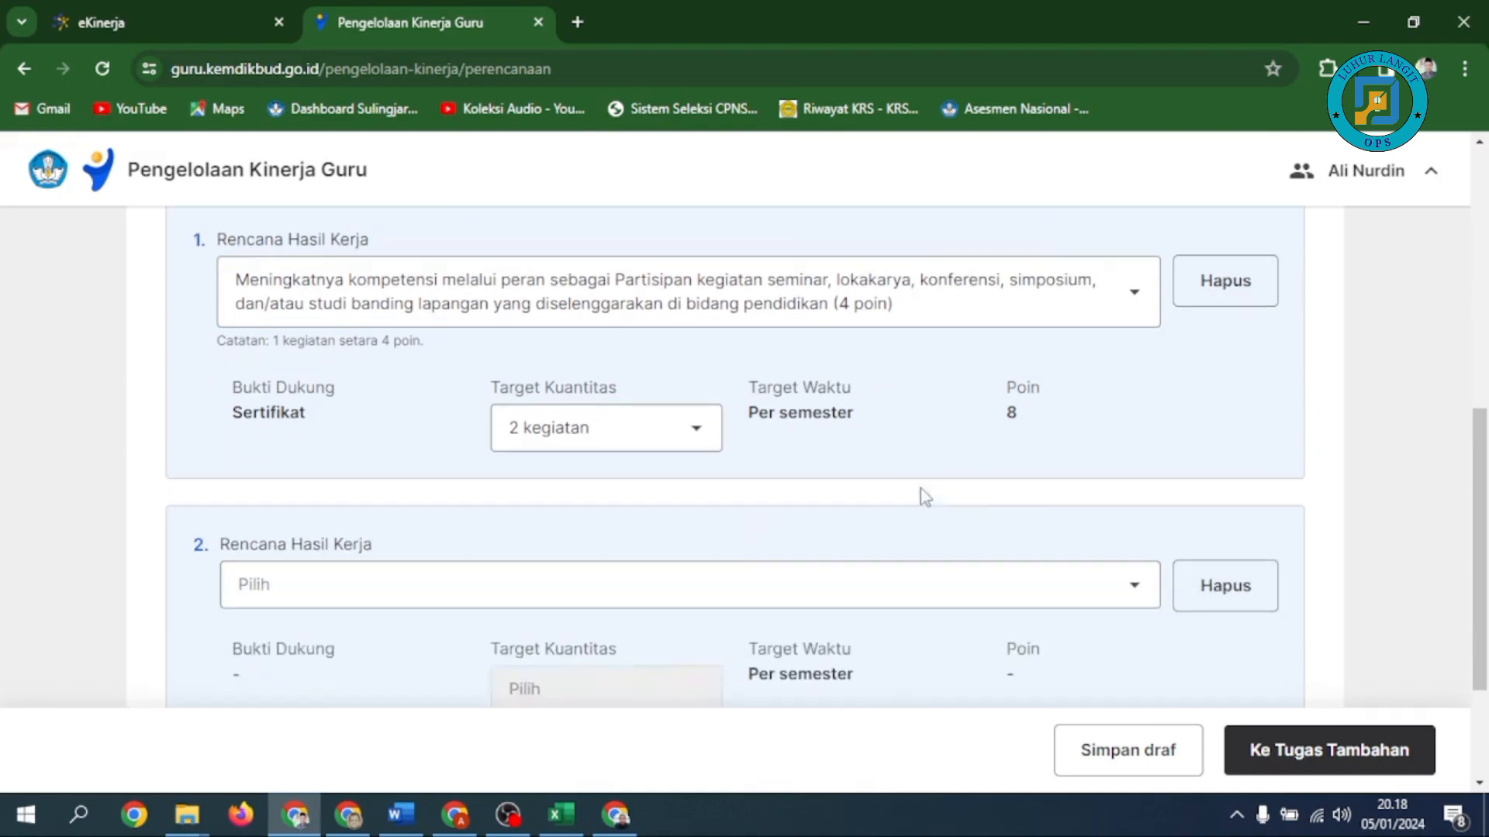
pyautogui.click(1141, 584)
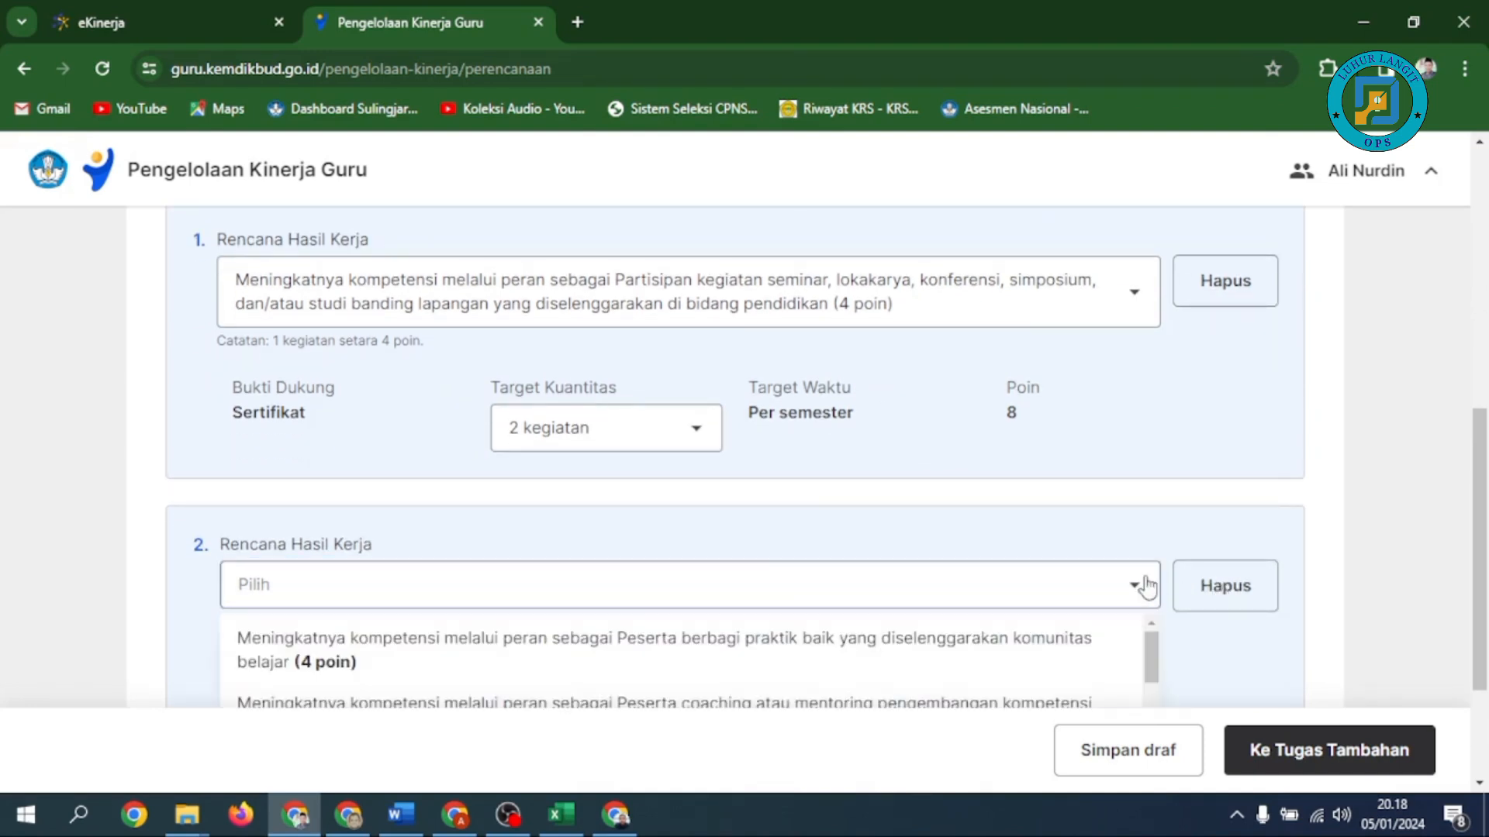
pyautogui.scroll(-1, 1092, 560)
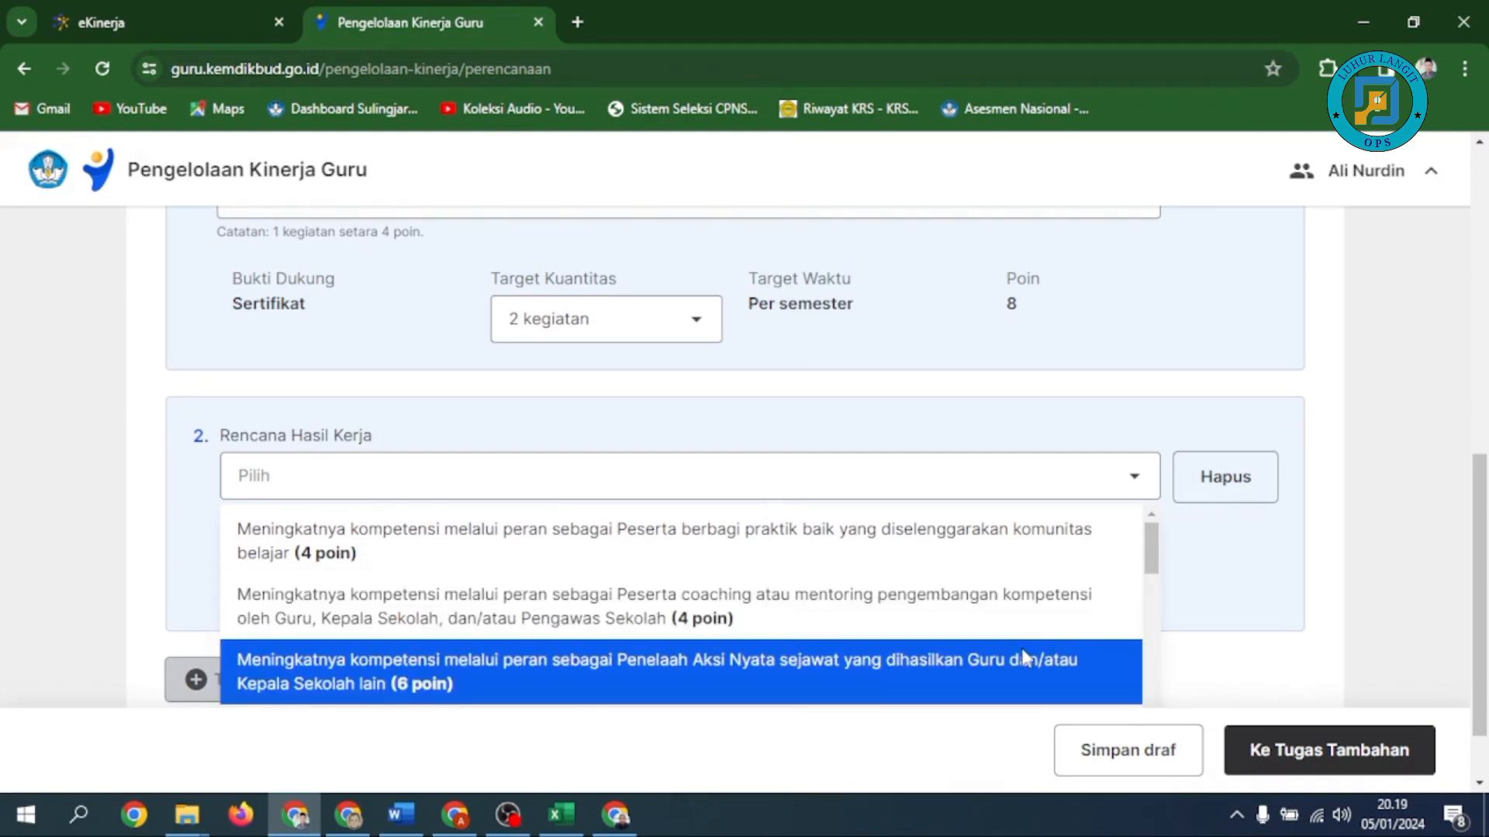
pyautogui.click(1024, 656)
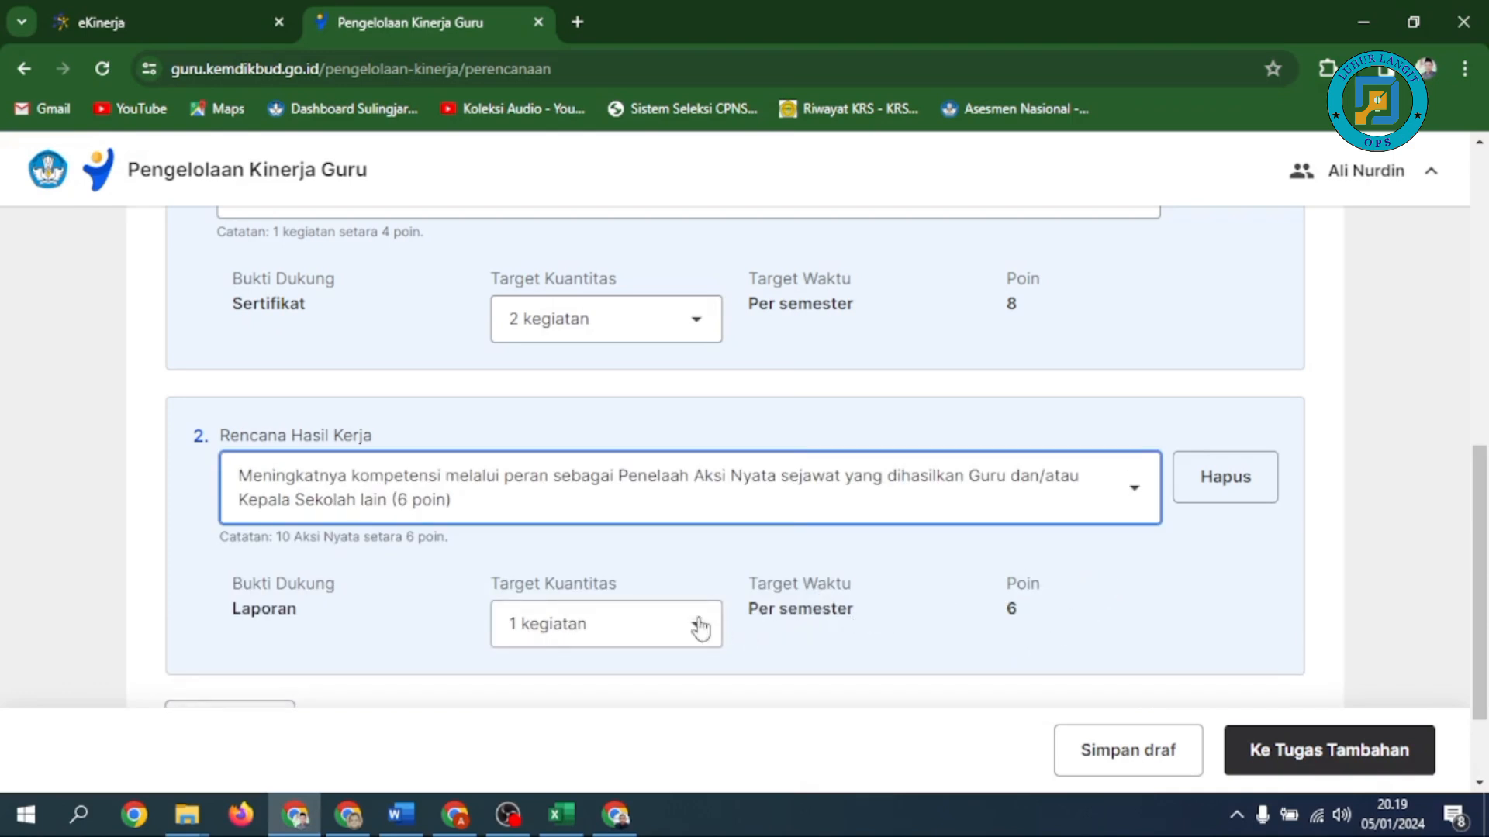
pyautogui.scroll(-2, 836, 539)
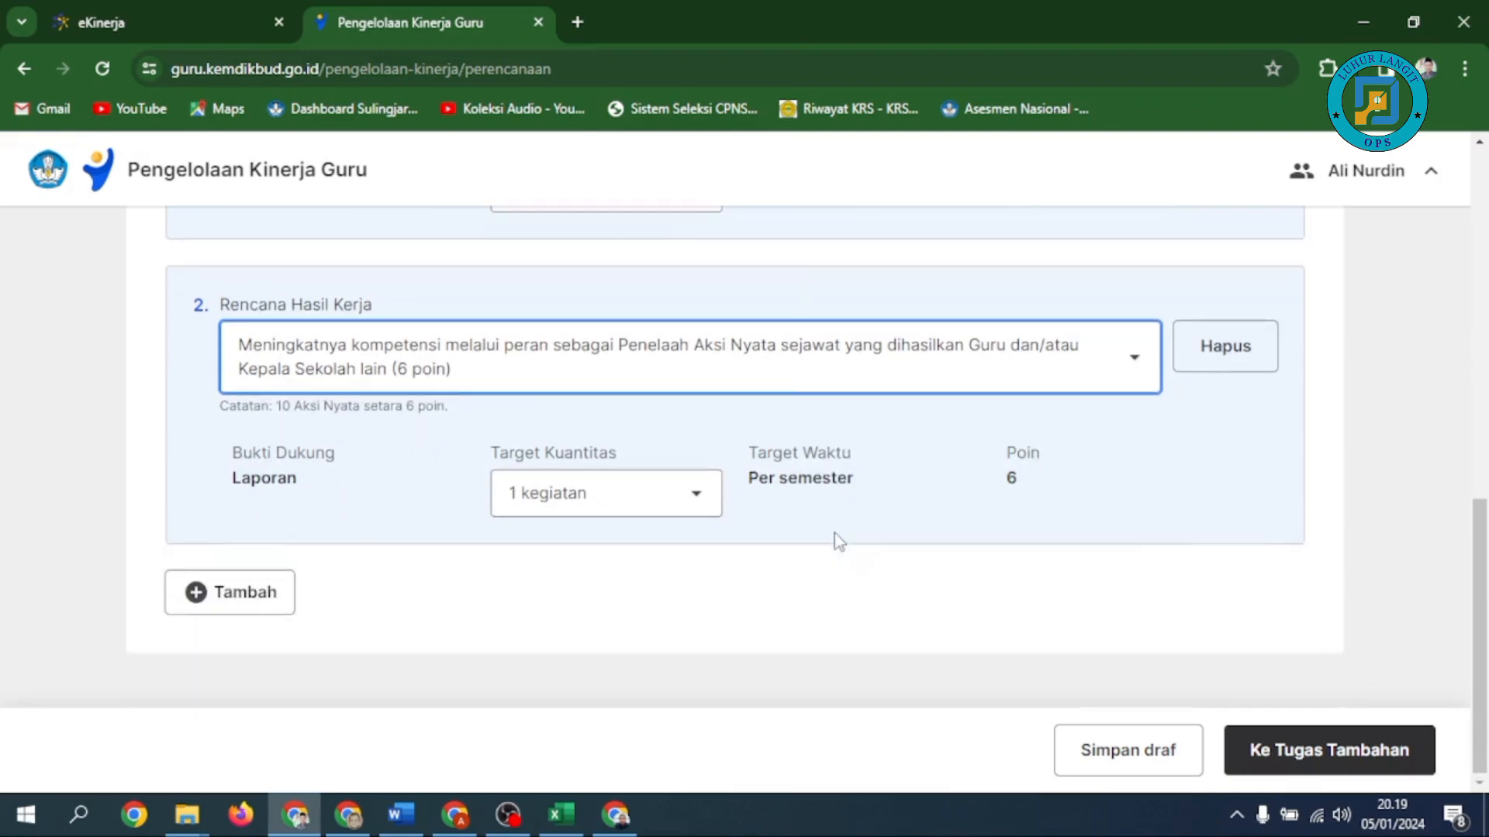
pyautogui.scroll(3, 834, 532)
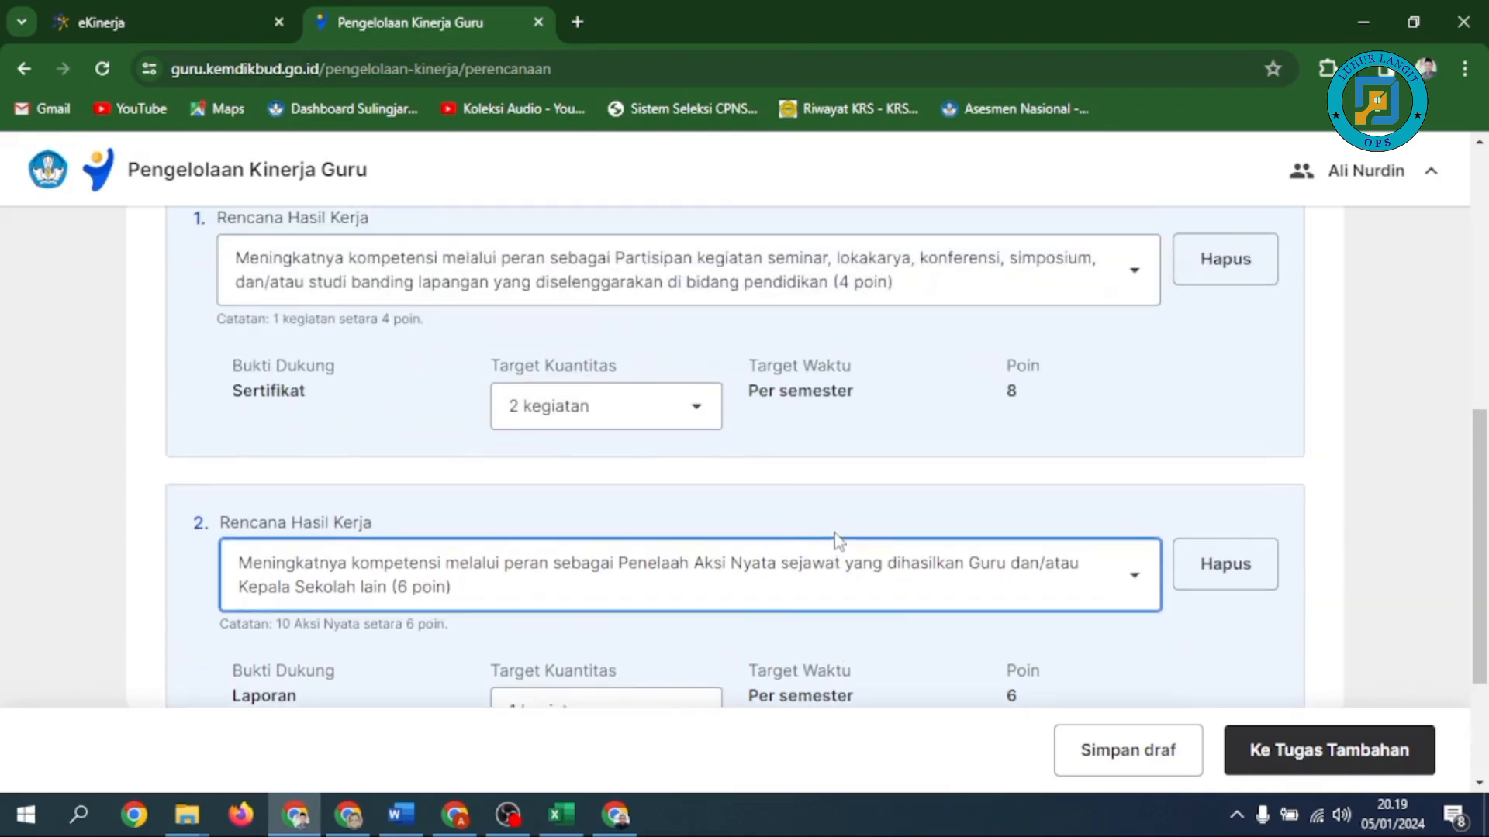
# Add a third Rencana Hasil Kerja and choose Peserta praktik magang pada dunia kerja dan/atau bidang lain yang relevan (24 poin).
pyautogui.scroll(-3, 835, 533)
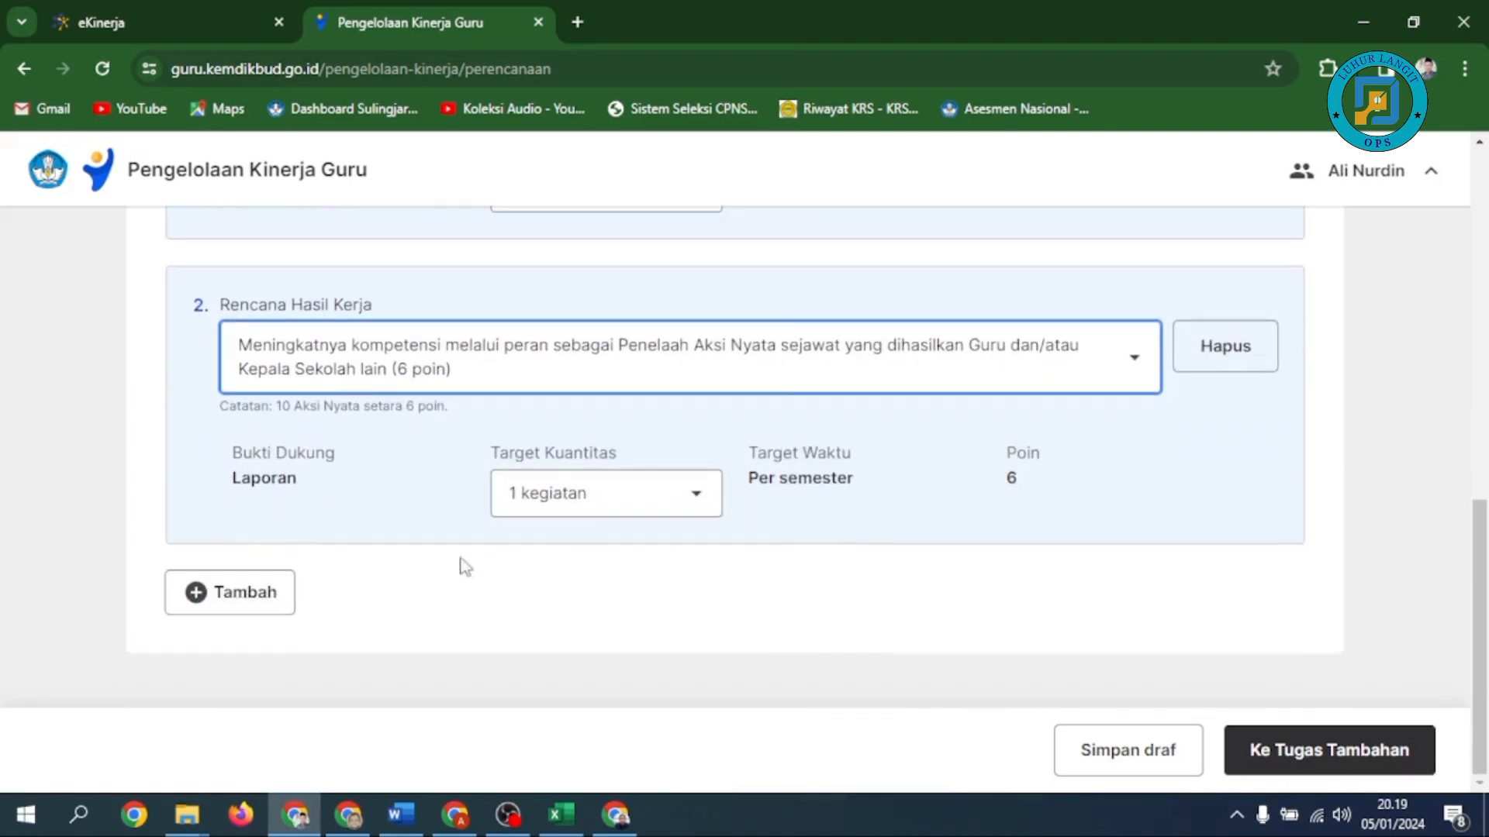
pyautogui.click(280, 596)
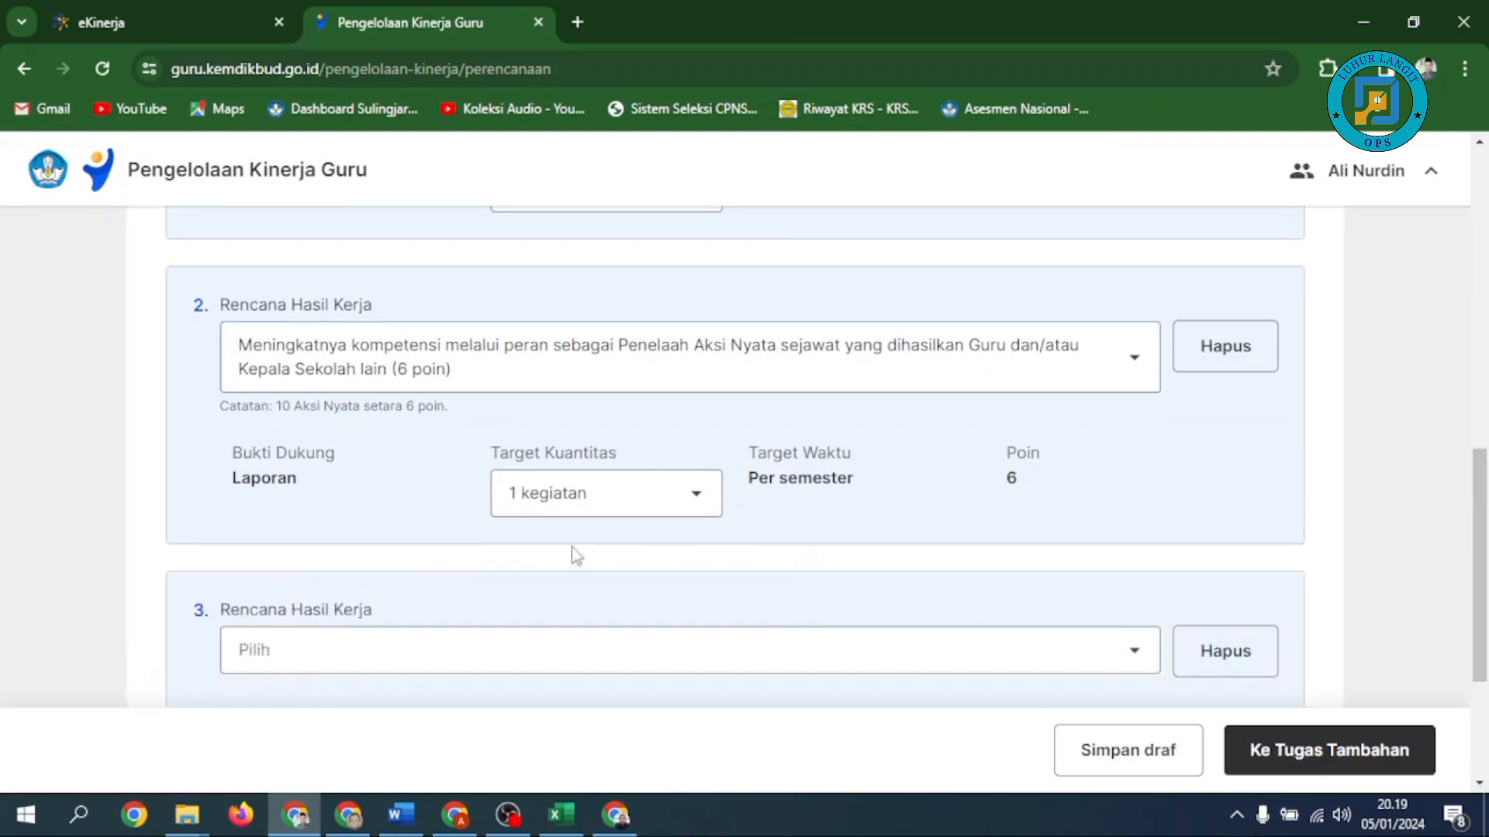
pyautogui.scroll(-3, 829, 523)
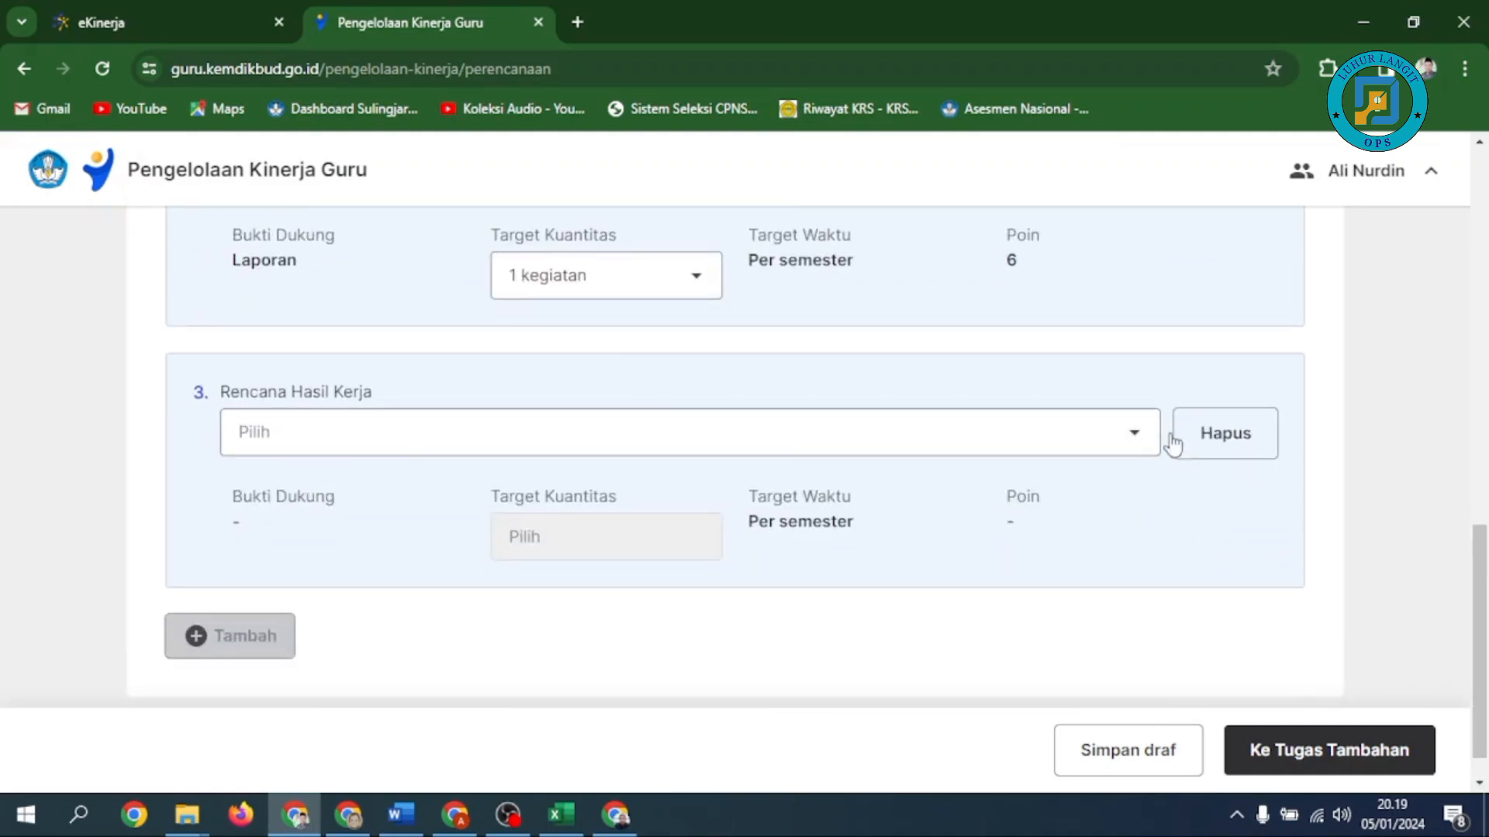
pyautogui.click(1144, 438)
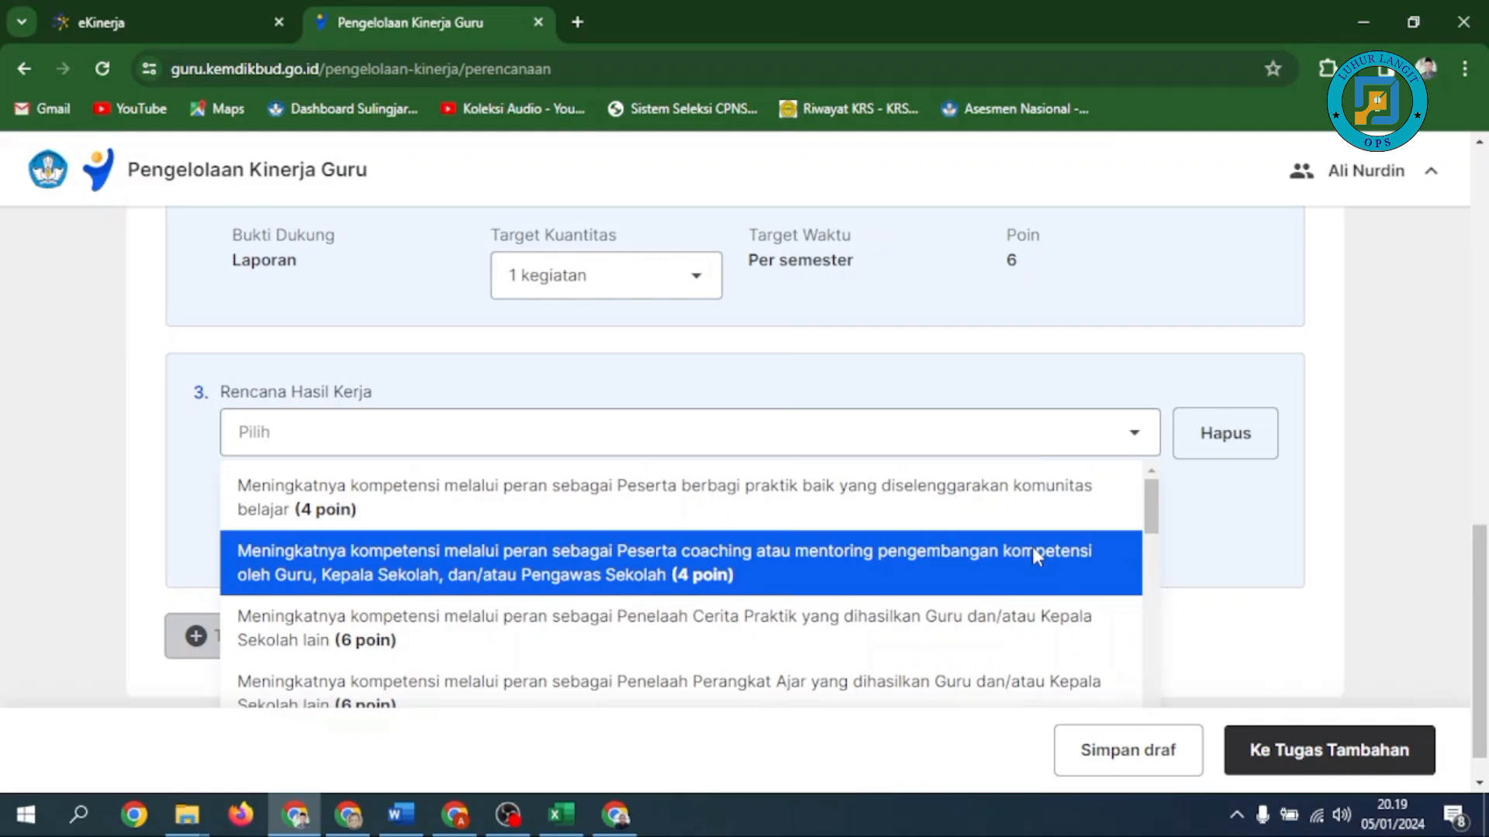
pyautogui.scroll(-1, 1034, 553)
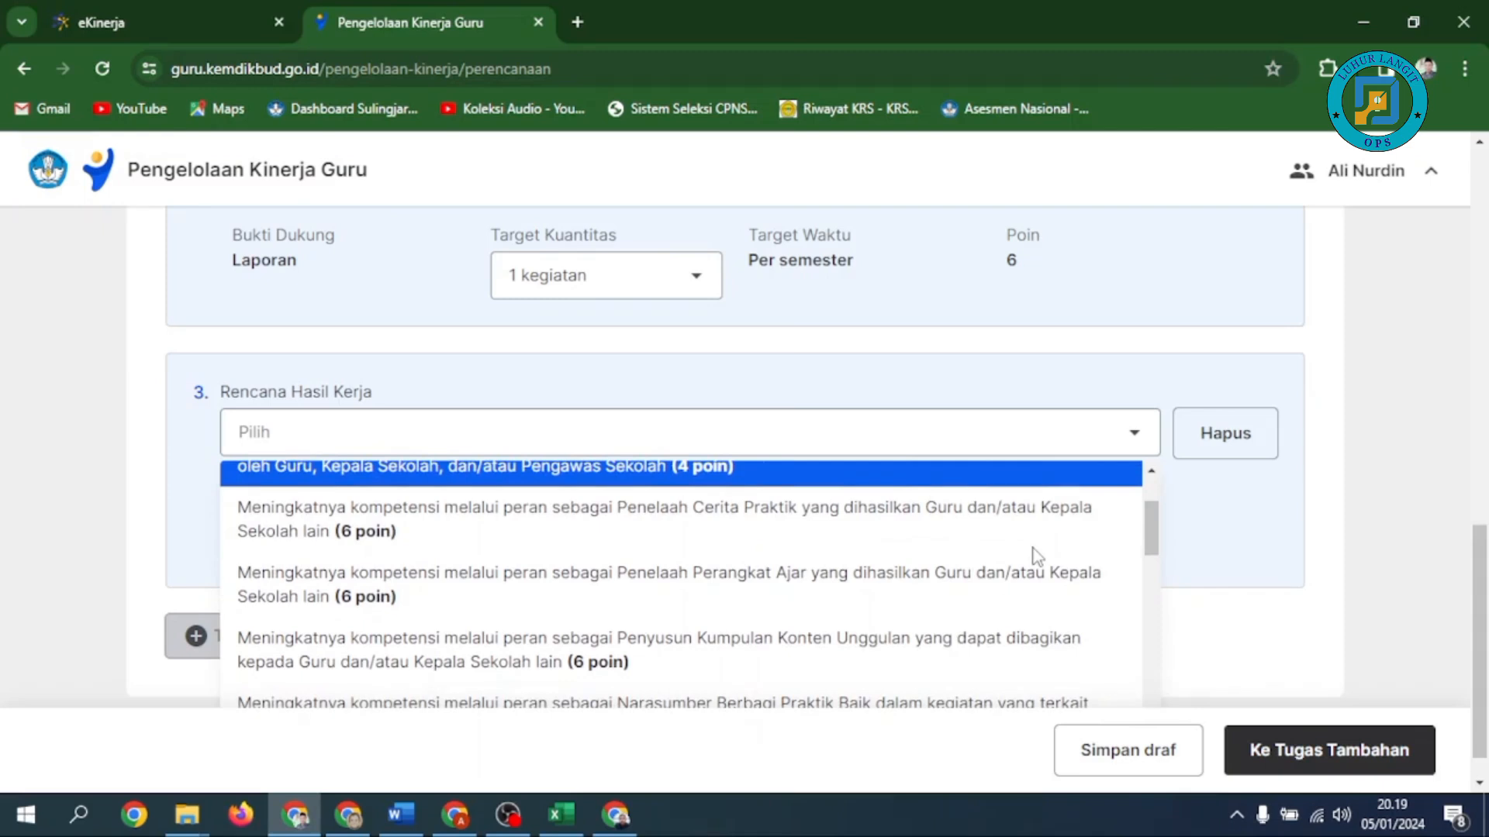
pyautogui.scroll(-1, 1037, 556)
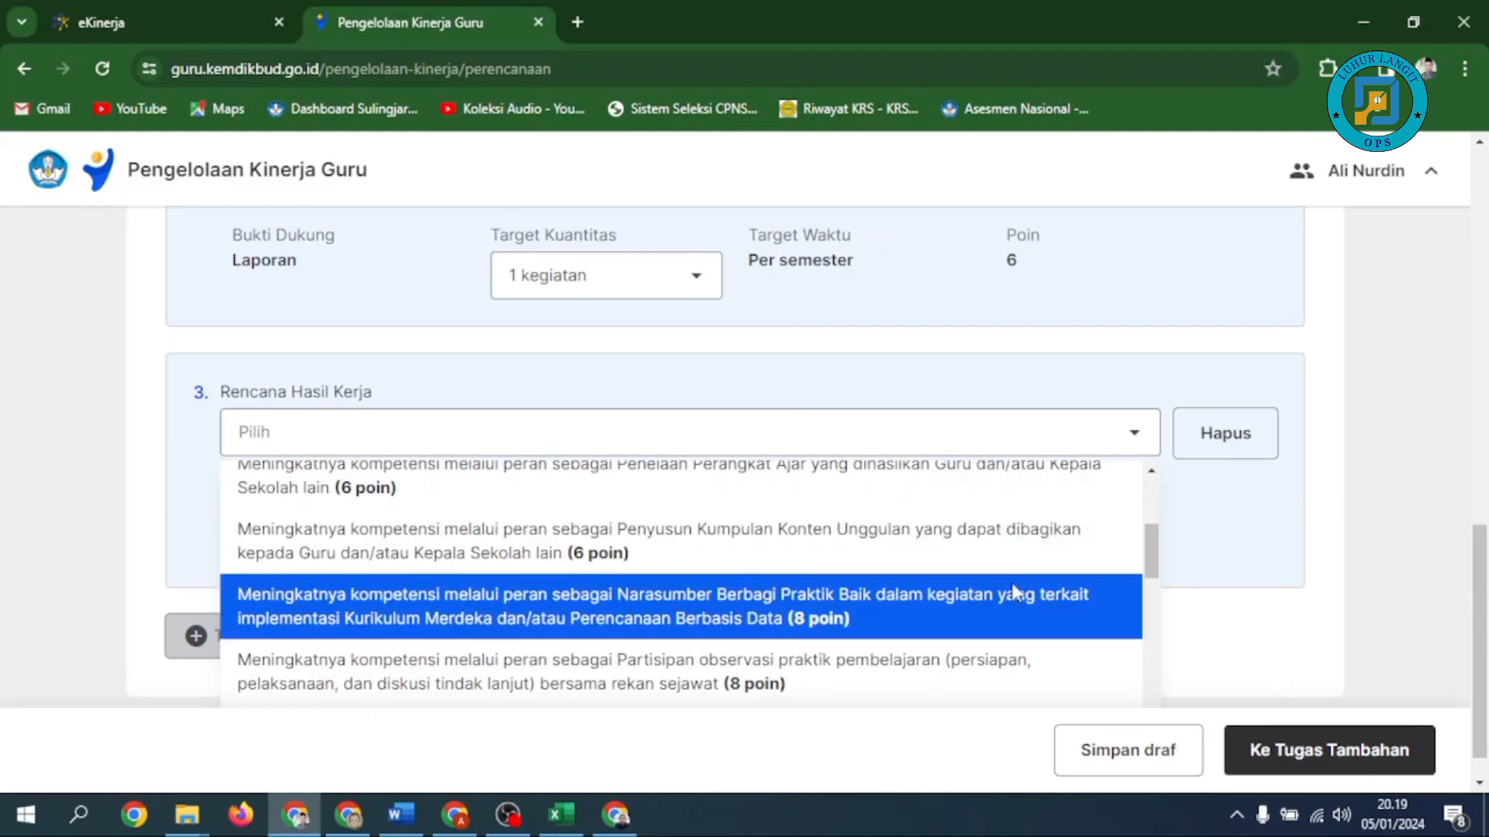
pyautogui.scroll(-1, 1008, 586)
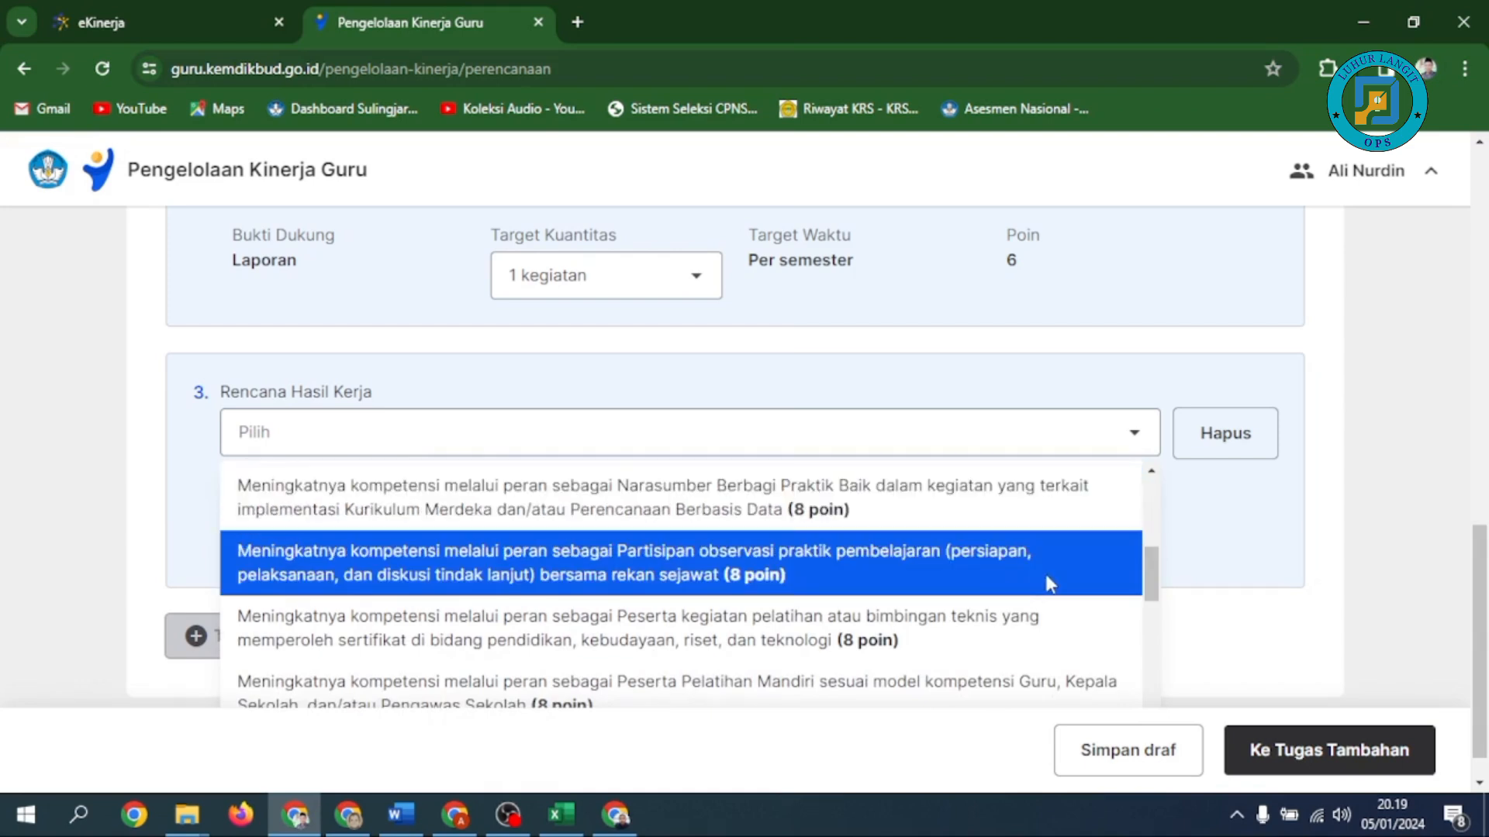
pyautogui.scroll(-1, 1045, 583)
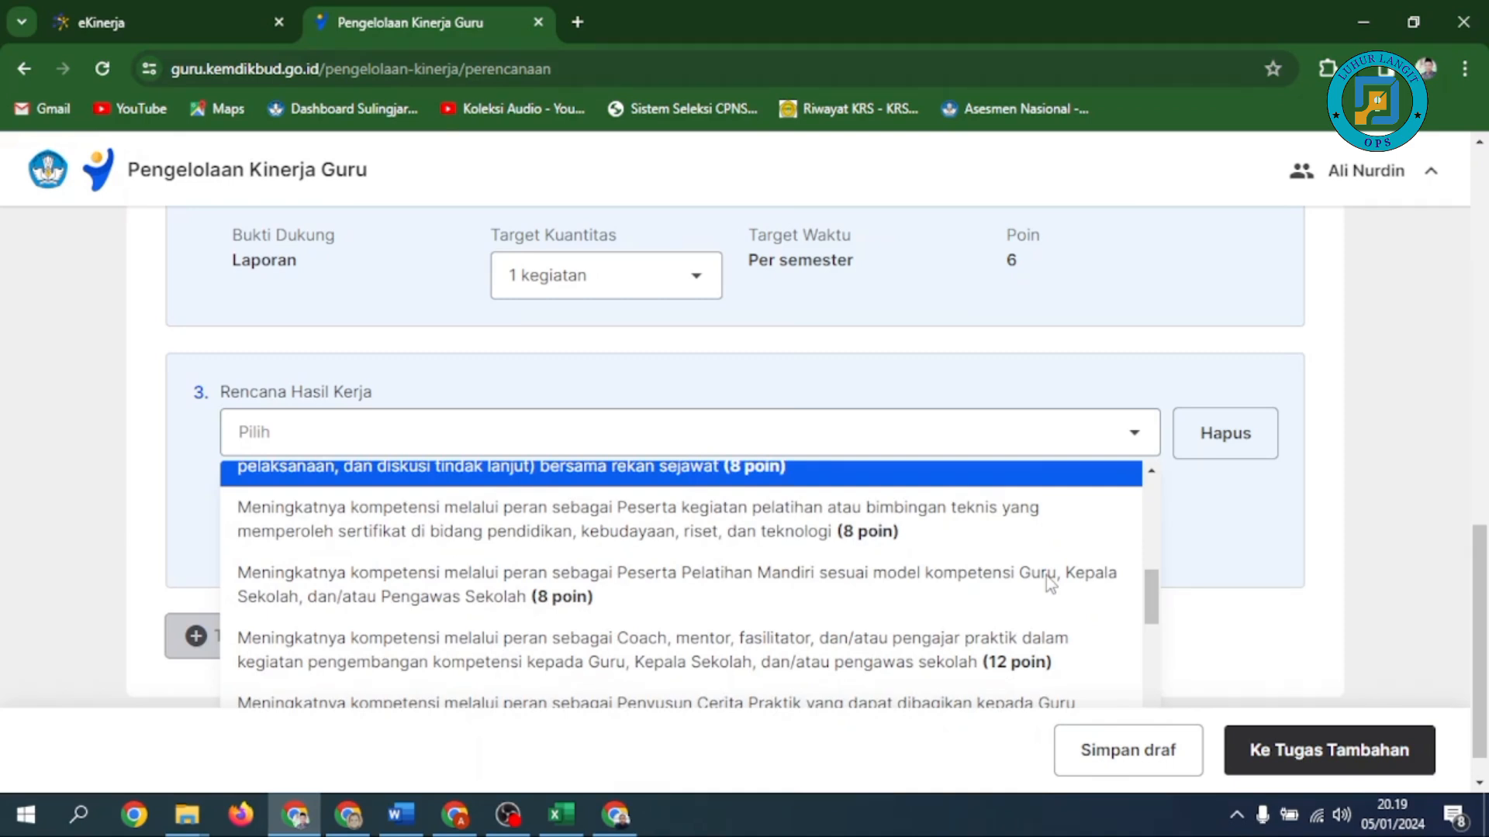
pyautogui.scroll(-1, 1045, 575)
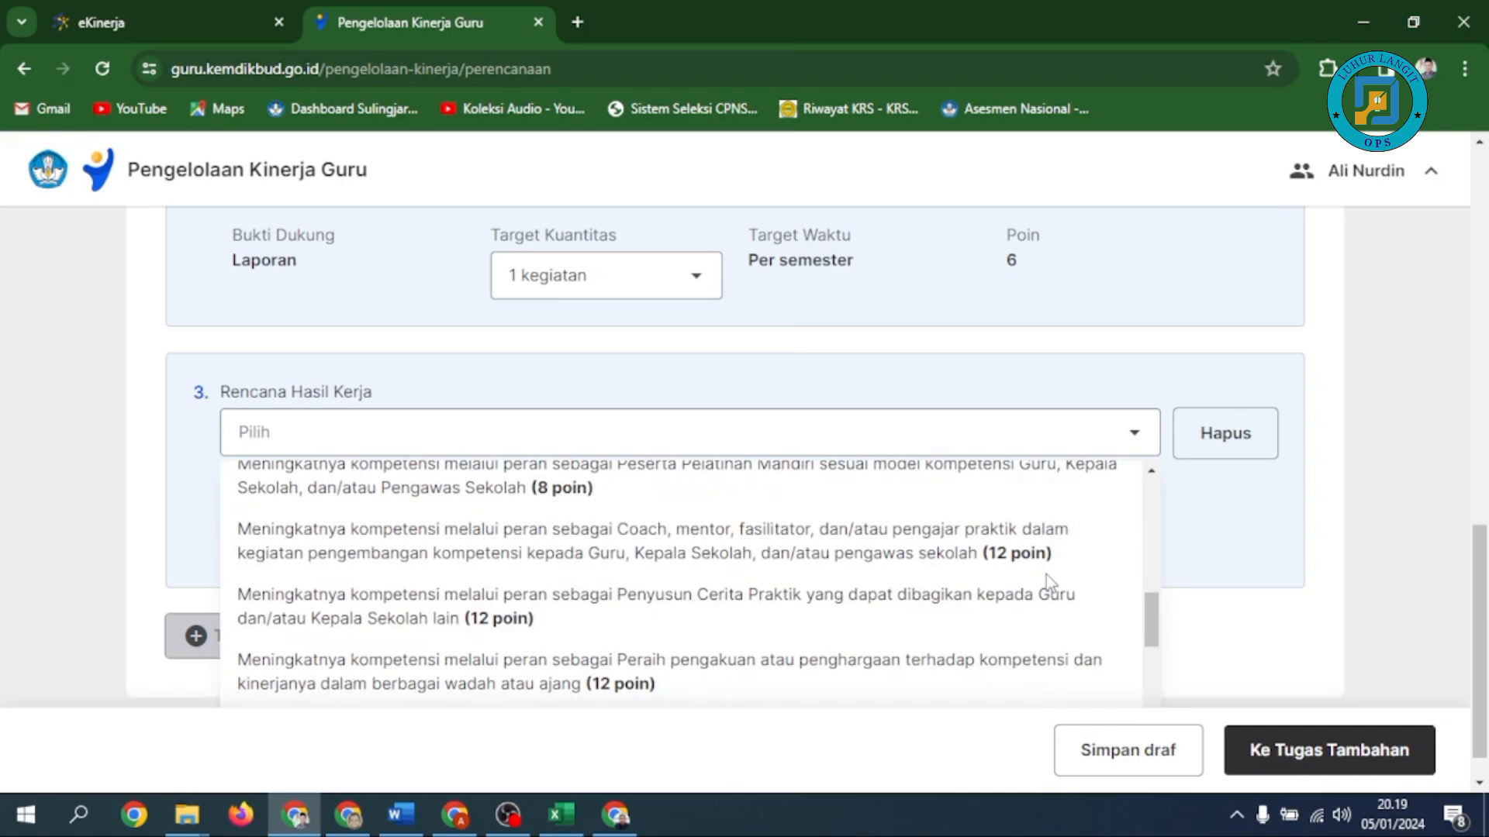
pyautogui.scroll(-2, 1045, 575)
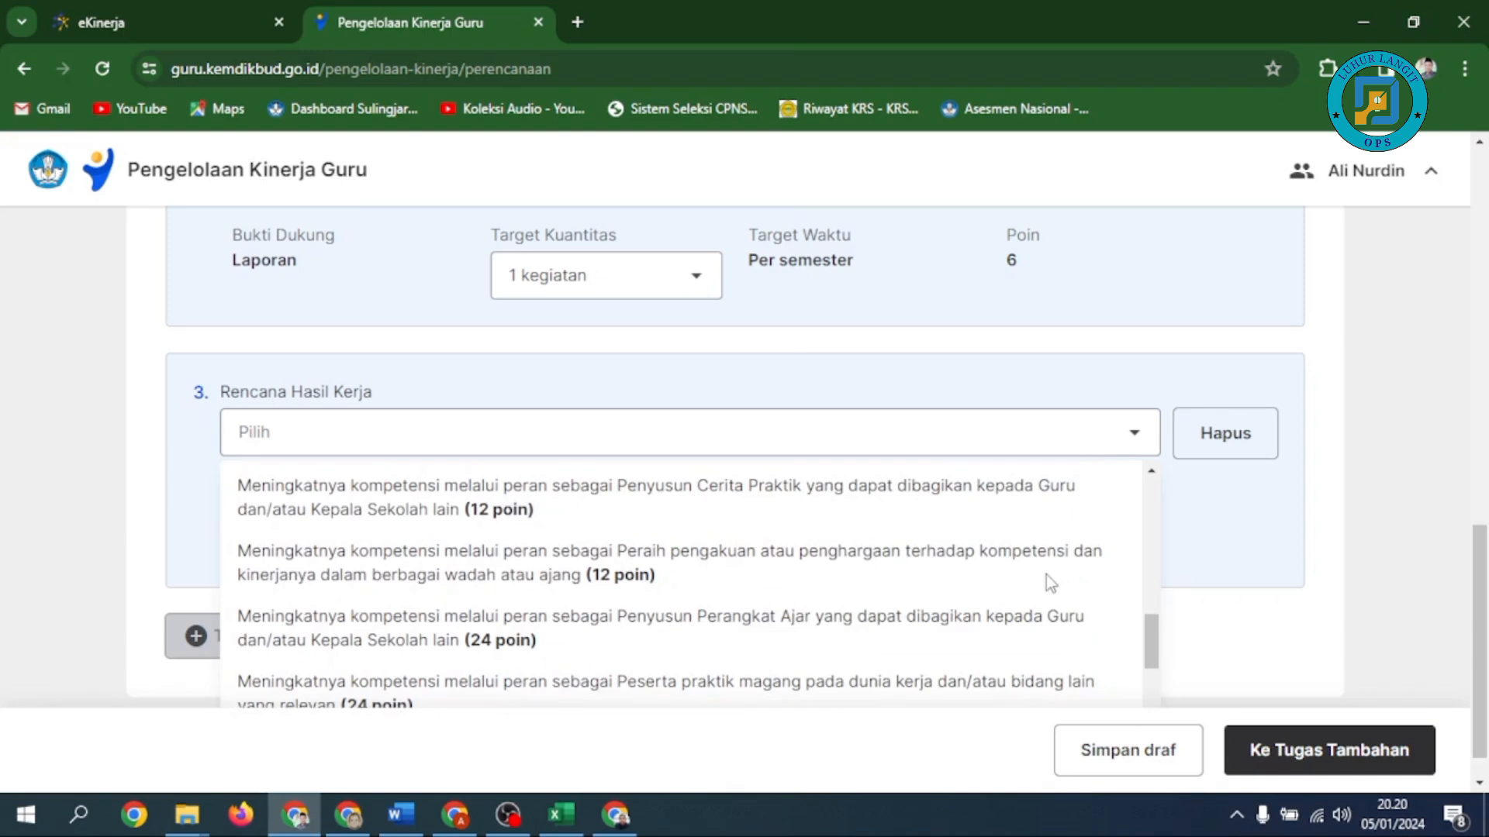
pyautogui.scroll(-2, 1045, 575)
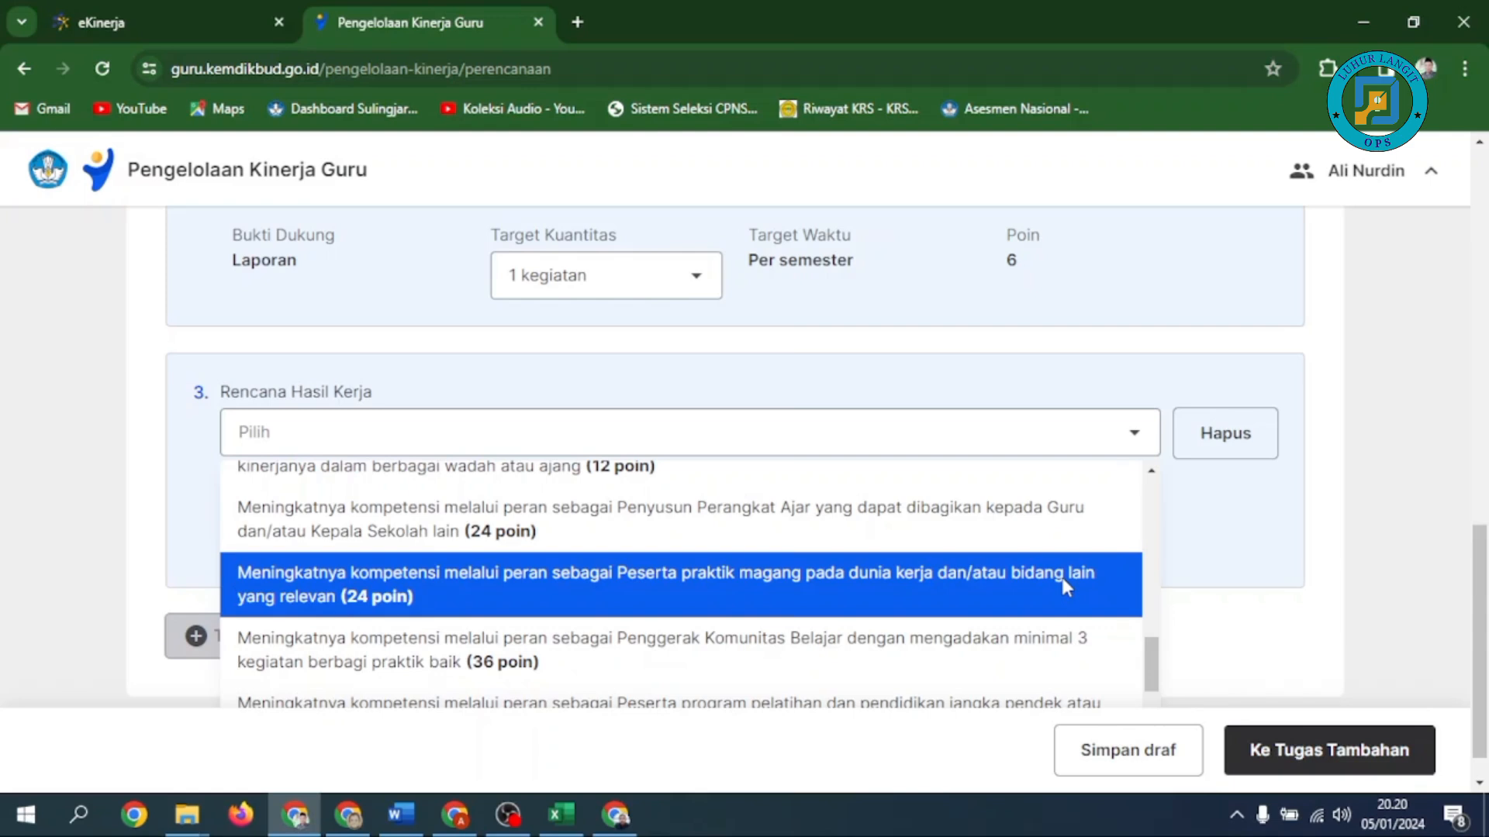
pyautogui.click(1066, 587)
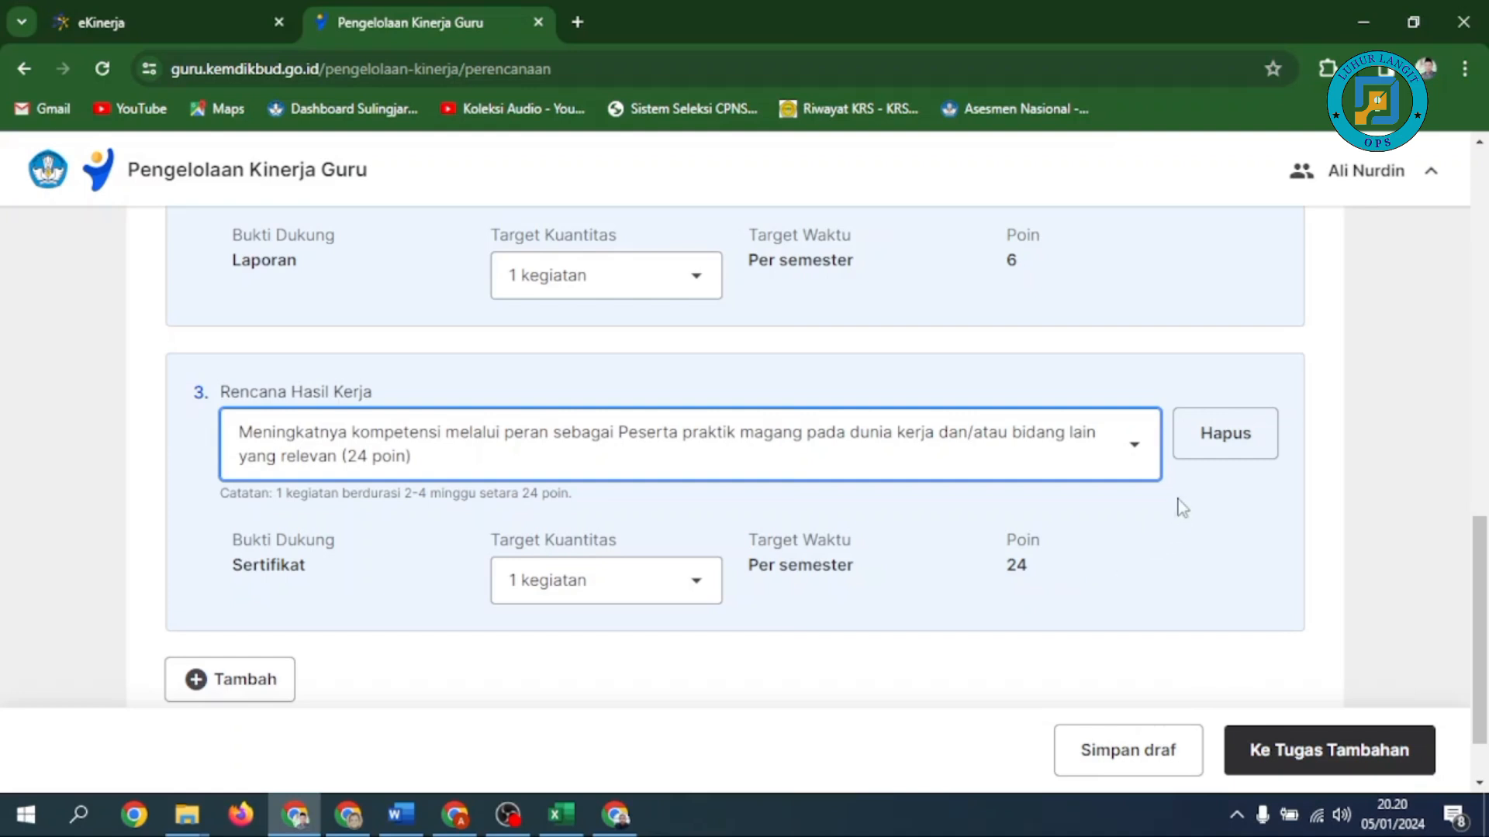
# Change the third Rencana Hasil Kerja to Penggerak Komunitas Belajar dengan mengadakan minimal 3 kegiatan berbagi praktik baik (36 poin).
pyautogui.click(1148, 460)
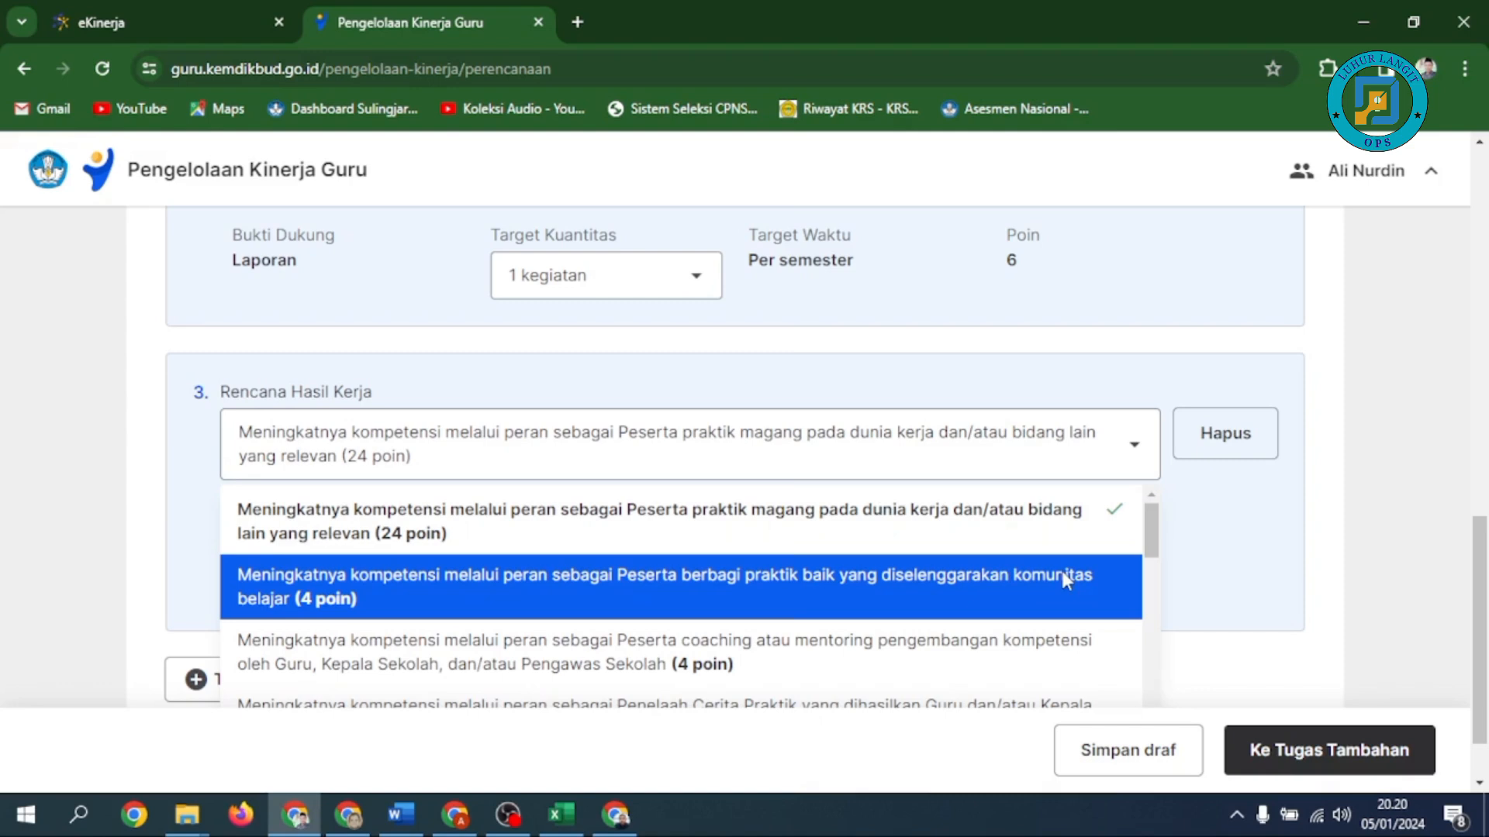
pyautogui.scroll(-2, 1063, 573)
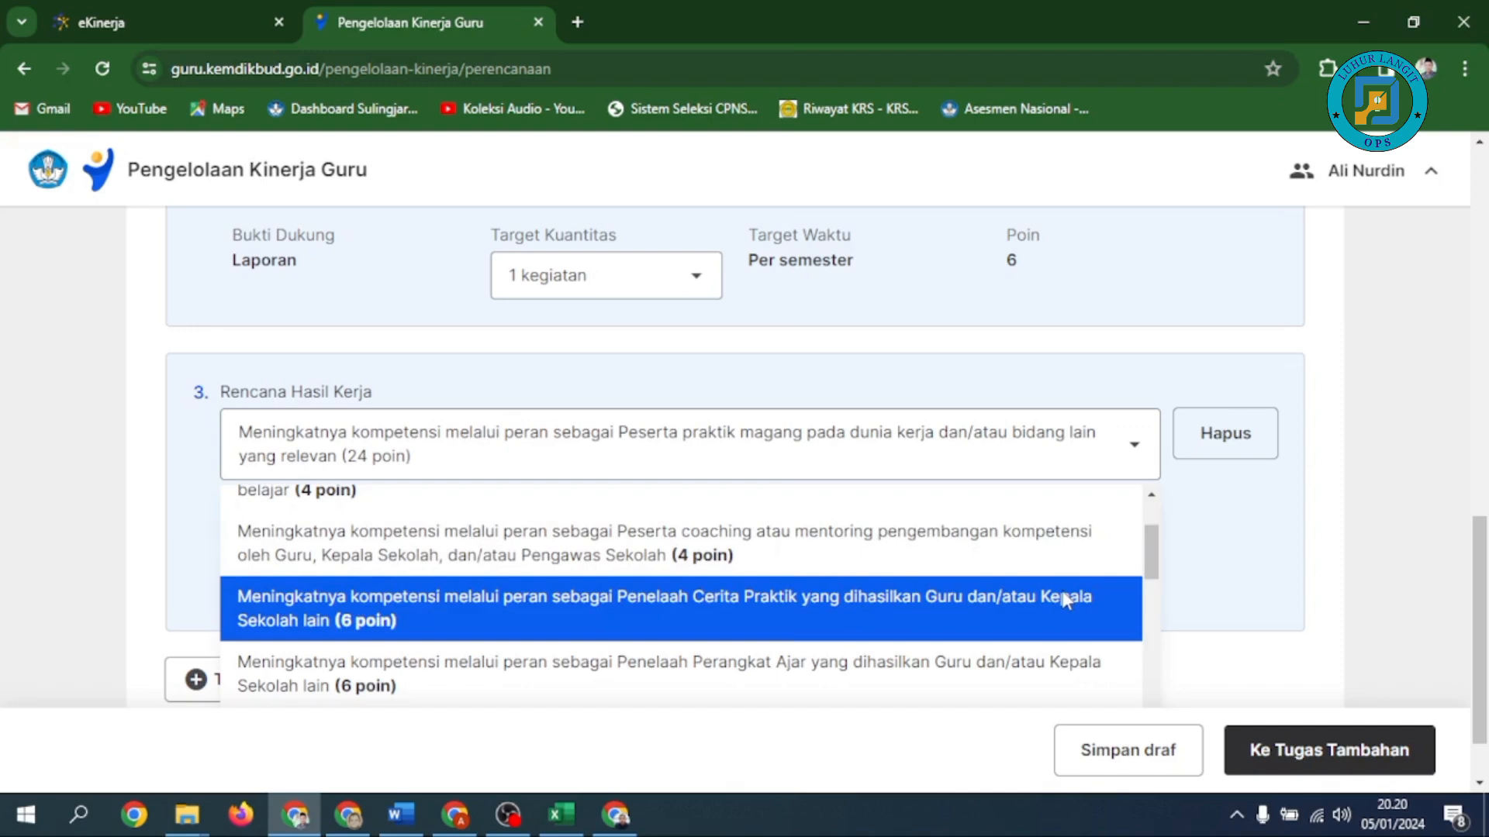
pyautogui.scroll(-2, 1064, 599)
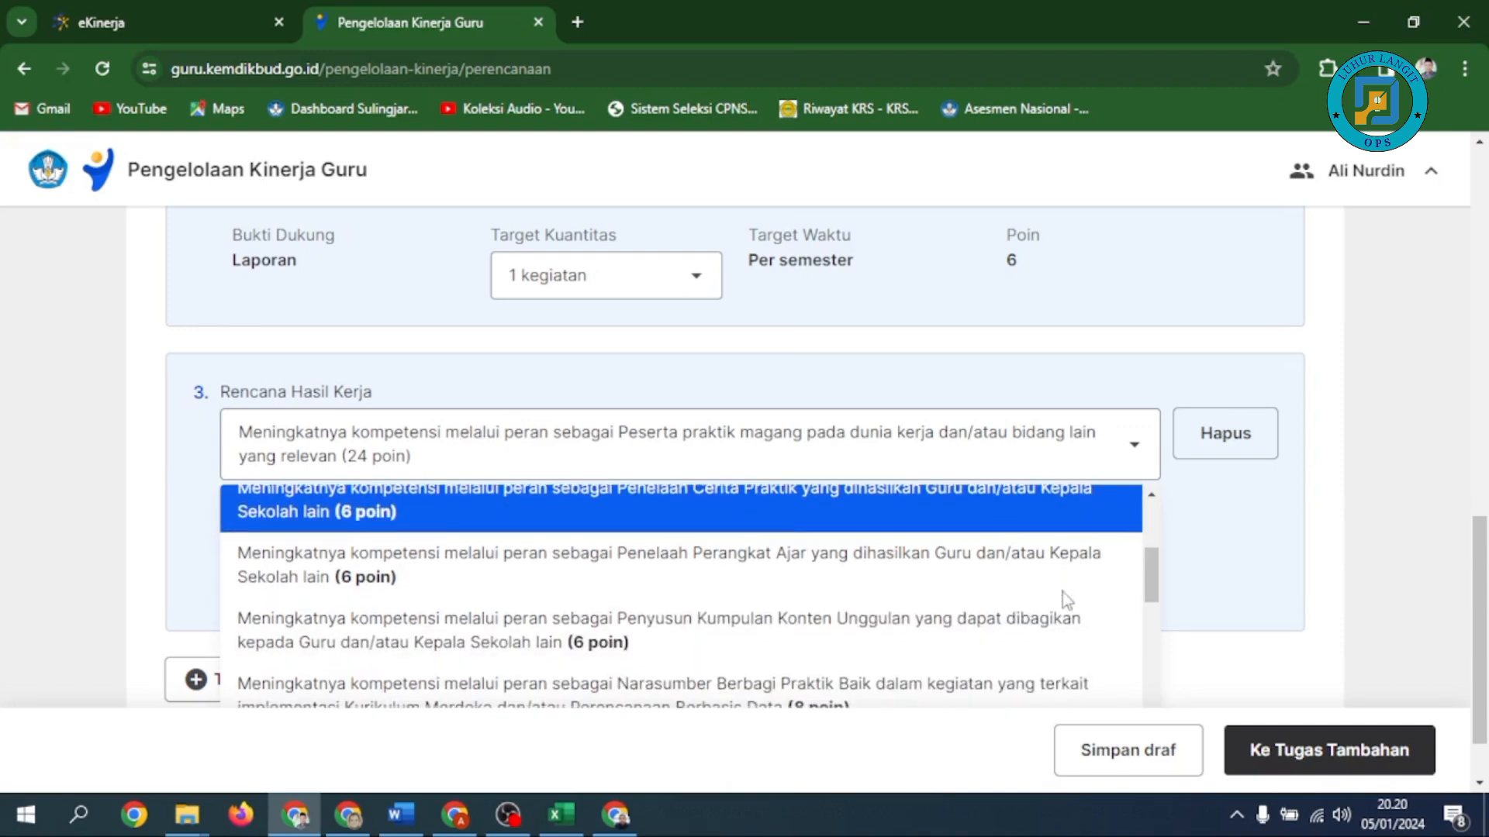
pyautogui.scroll(-4, 1066, 599)
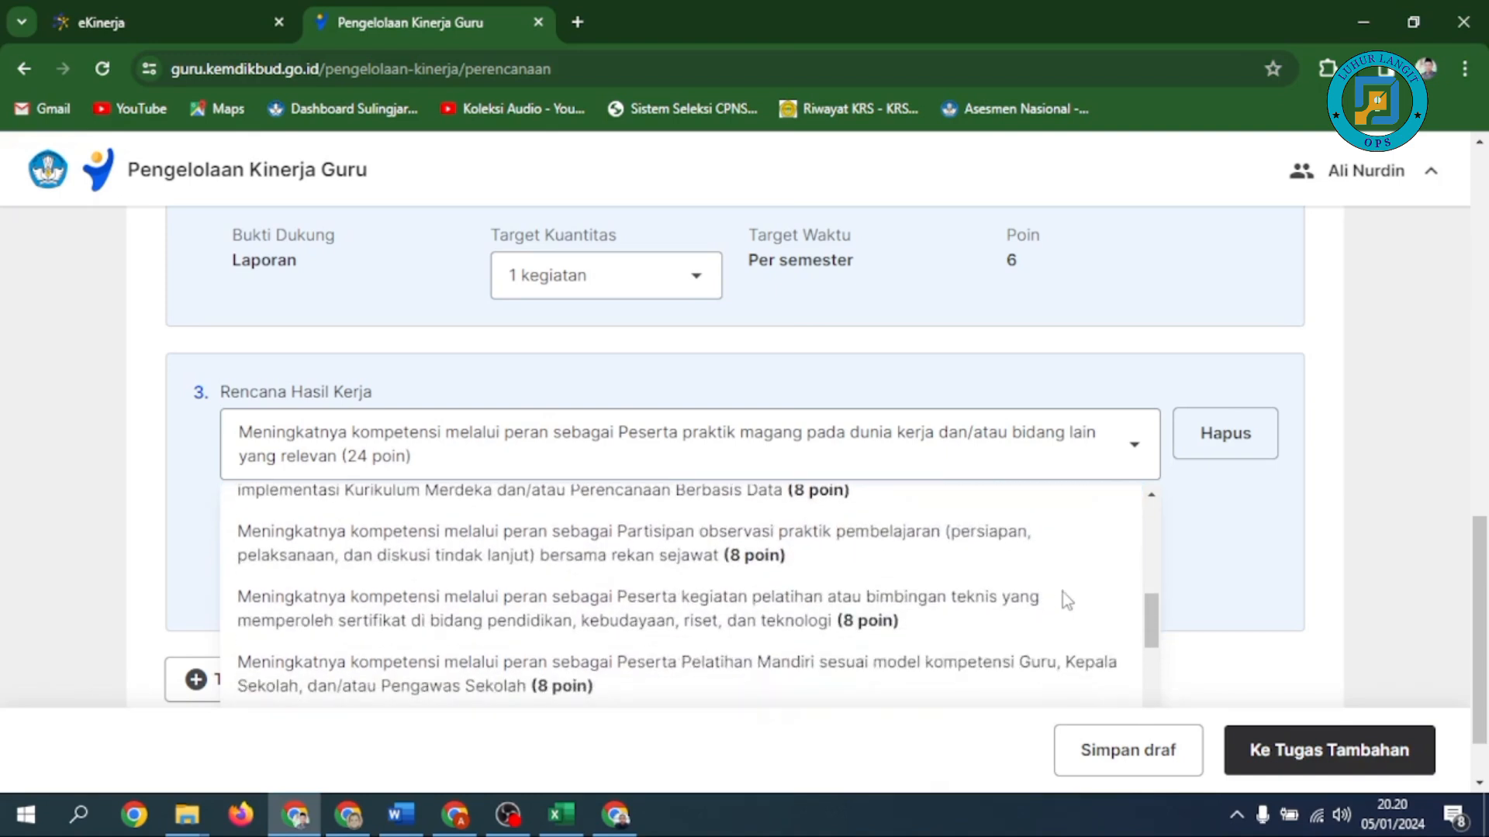
pyautogui.scroll(-6, 1065, 600)
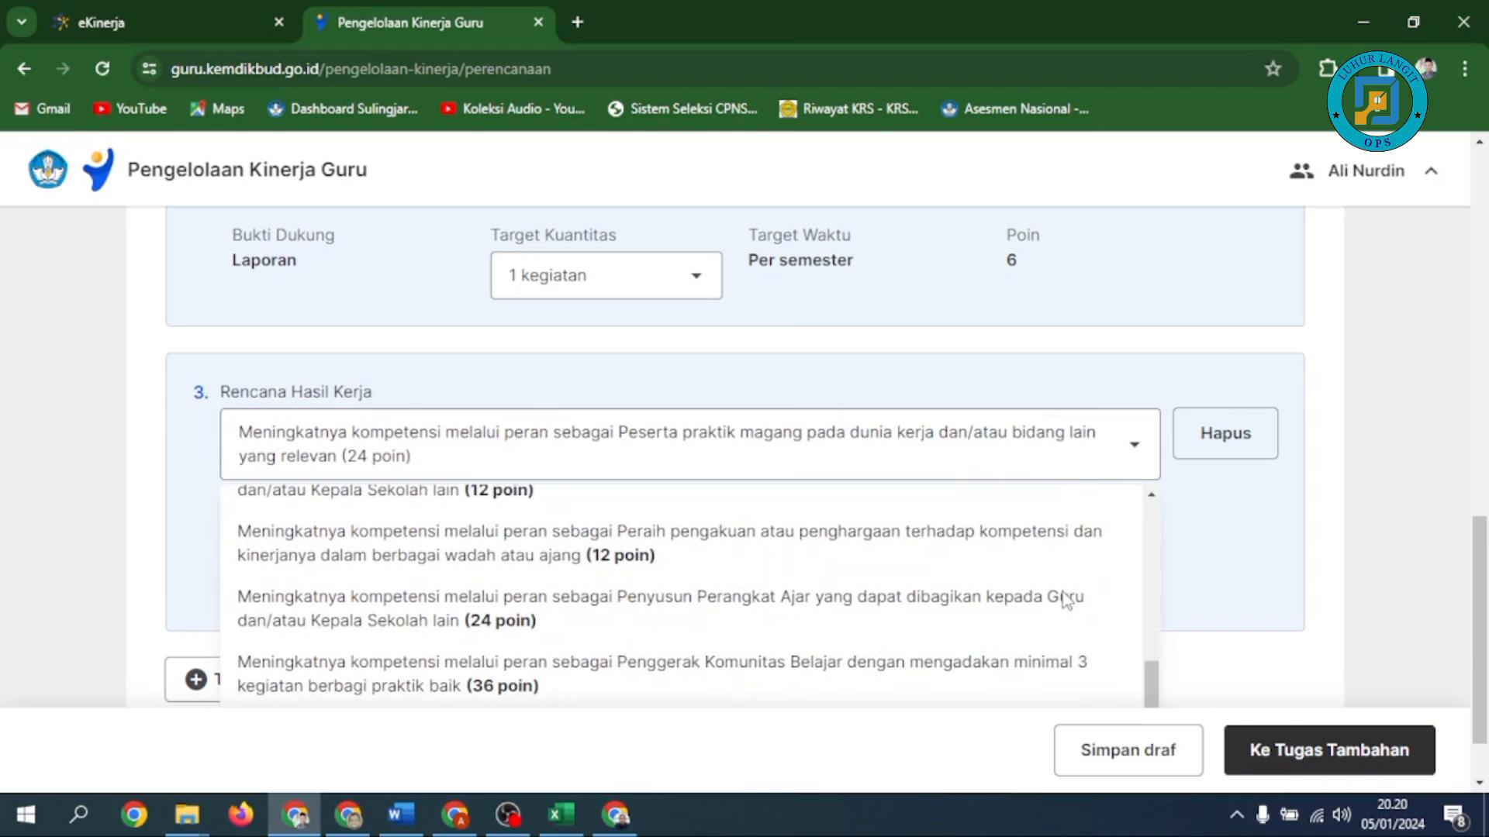
pyautogui.scroll(-1, 1067, 601)
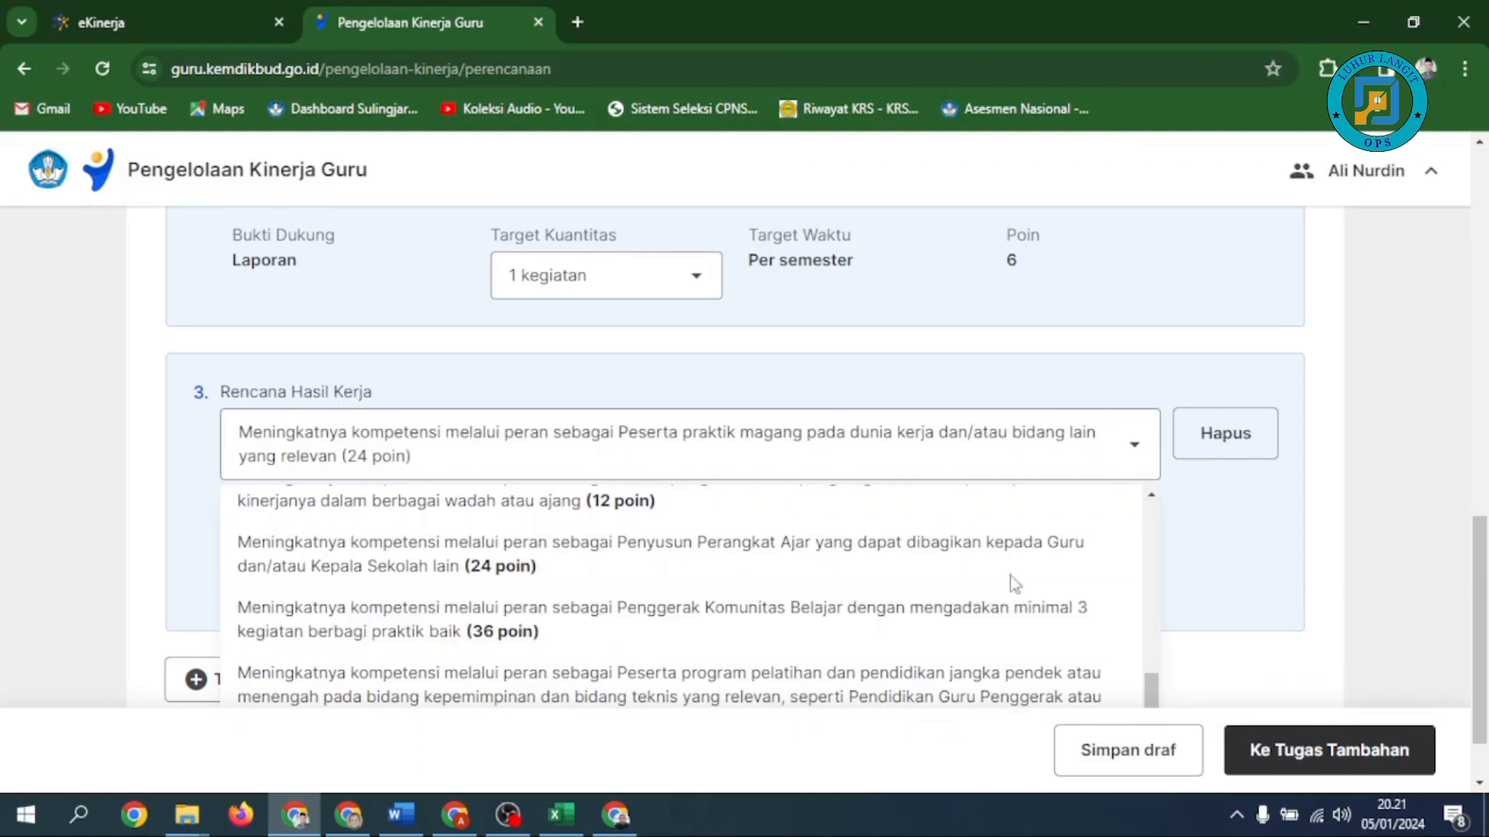
pyautogui.scroll(-1, 1048, 611)
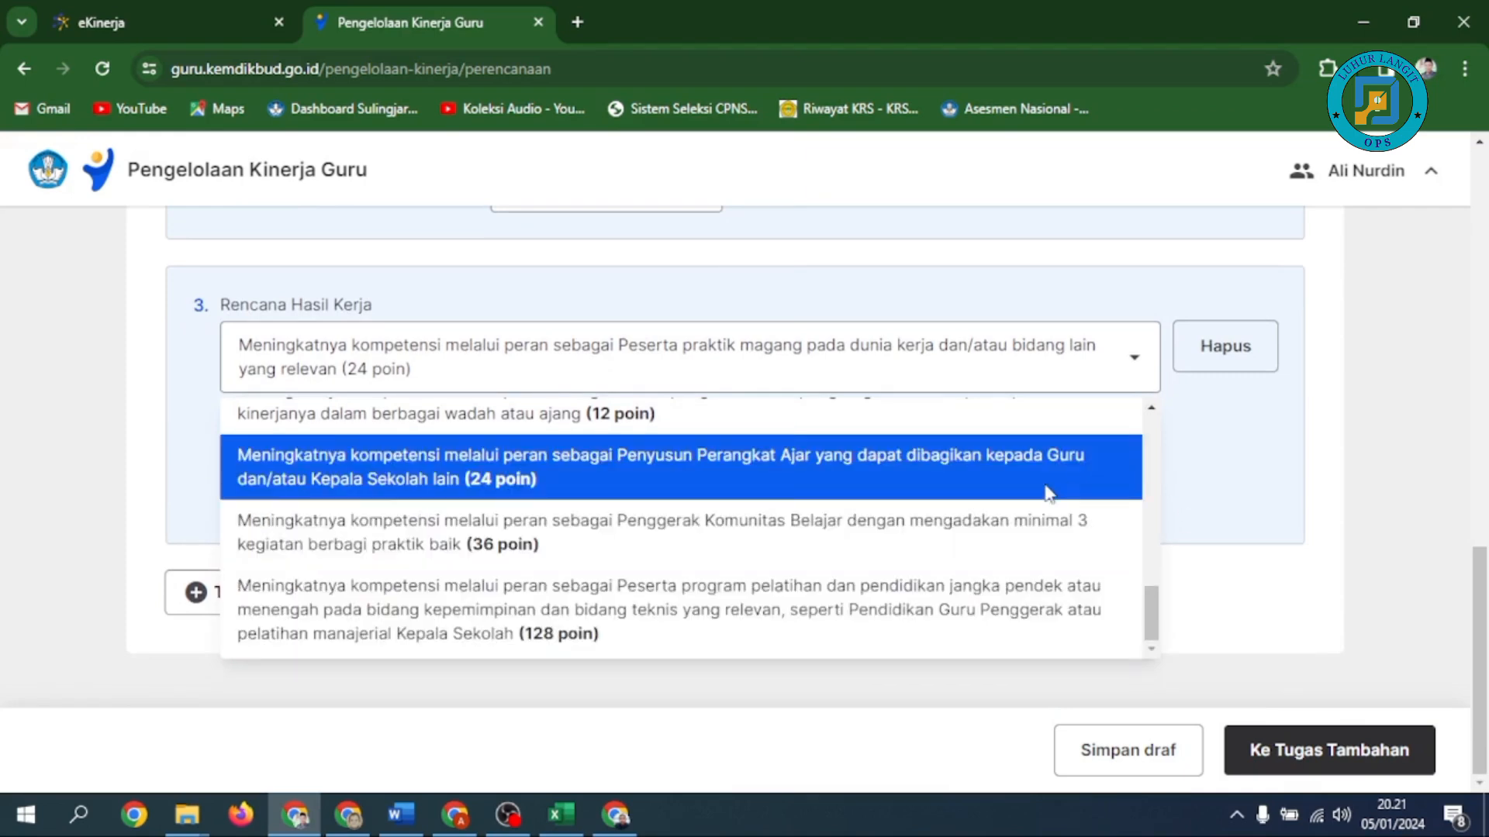
pyautogui.scroll(4, 1048, 493)
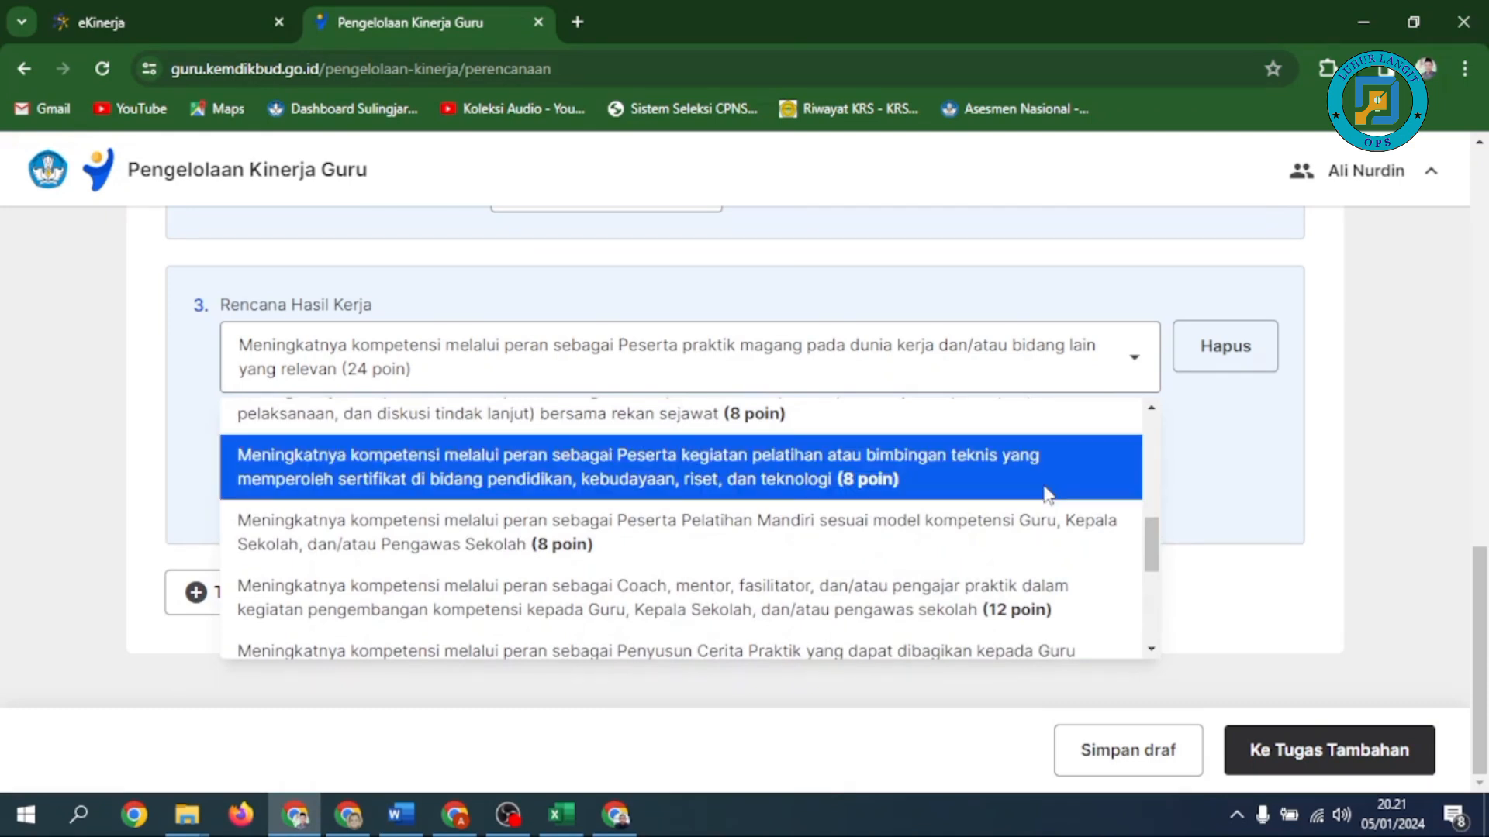
pyautogui.scroll(-4, 1046, 490)
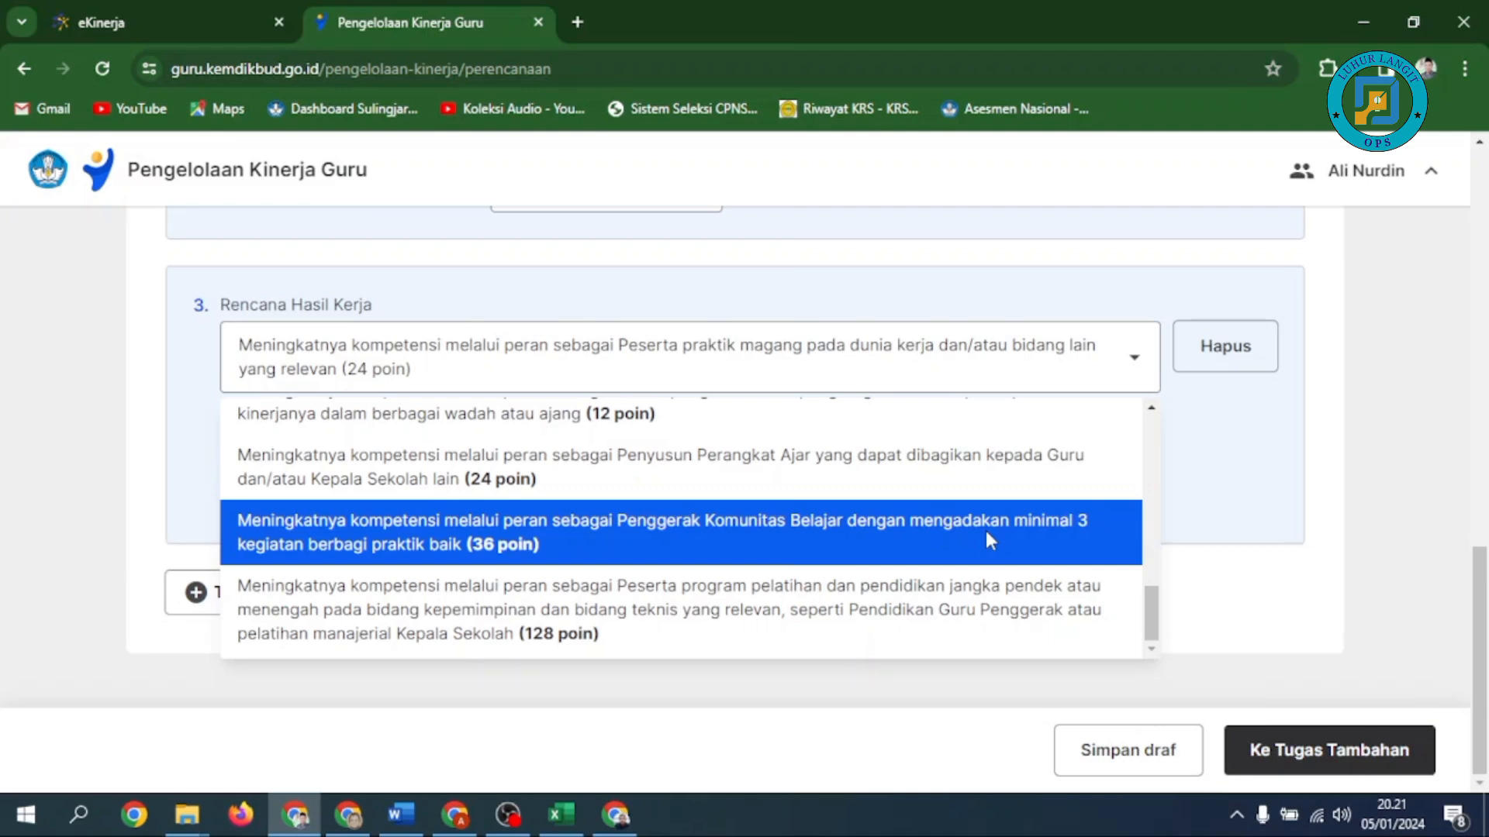
pyautogui.click(989, 540)
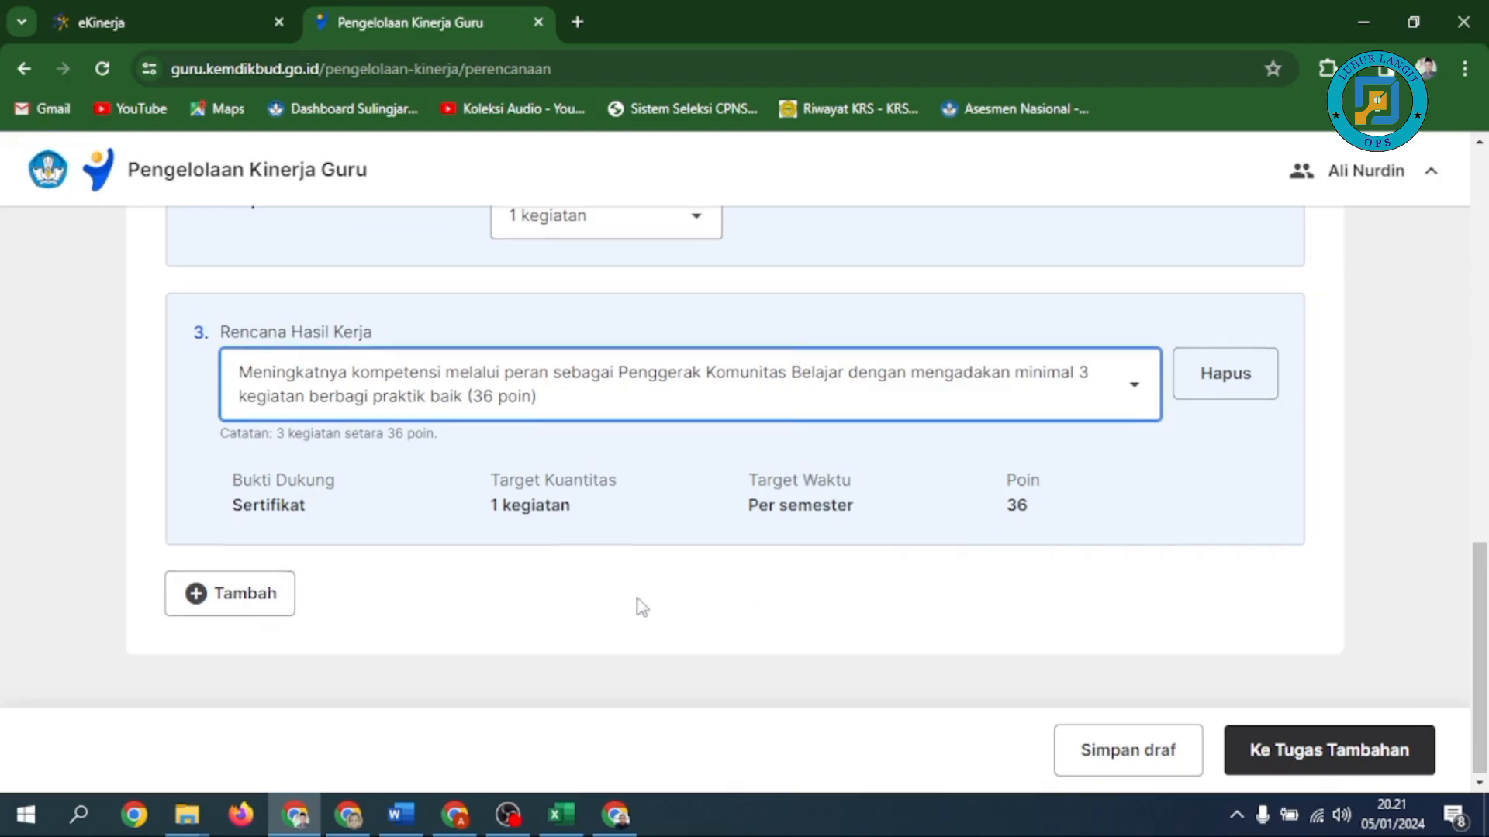
# Delete the Penelaah Aksi Nyata sejawat (6 poin) entry from the Rencana Hasil Kerja list.
pyautogui.scroll(4, 641, 607)
pyautogui.scroll(-2, 710, 550)
pyautogui.scroll(-1, 714, 552)
pyautogui.scroll(3, 712, 552)
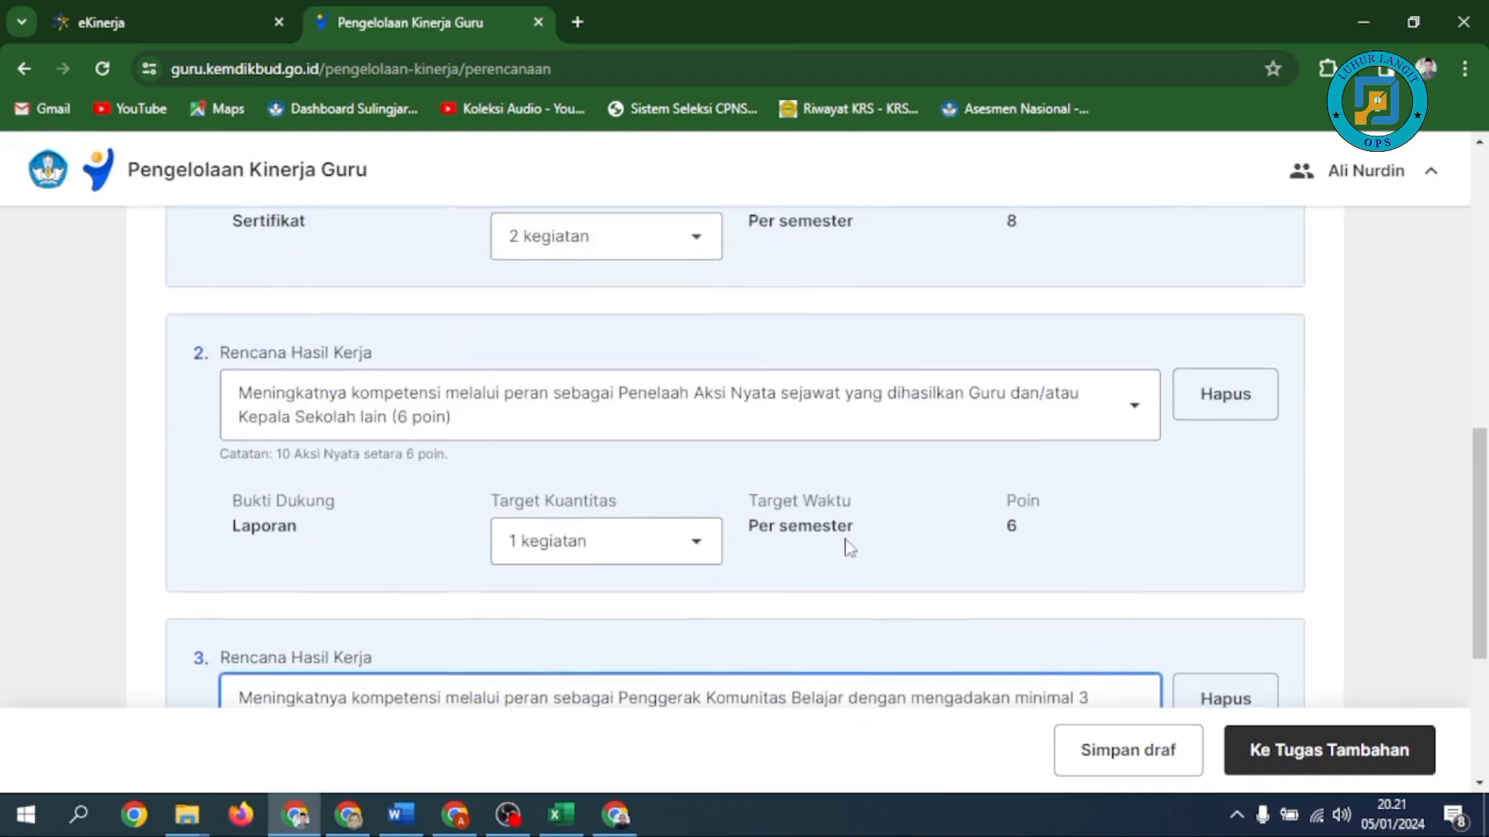
pyautogui.click(1211, 419)
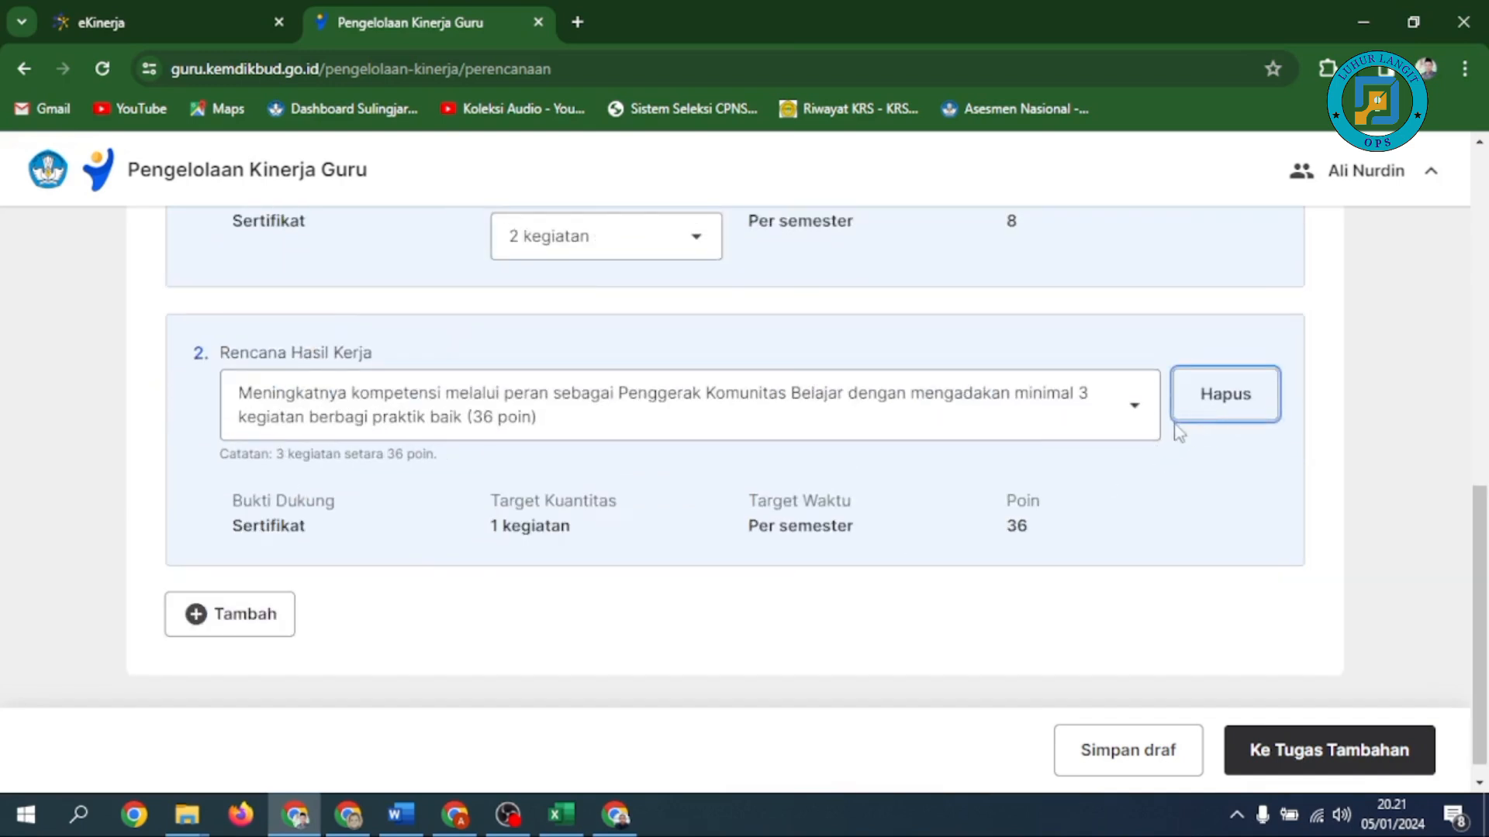
pyautogui.scroll(3, 1181, 431)
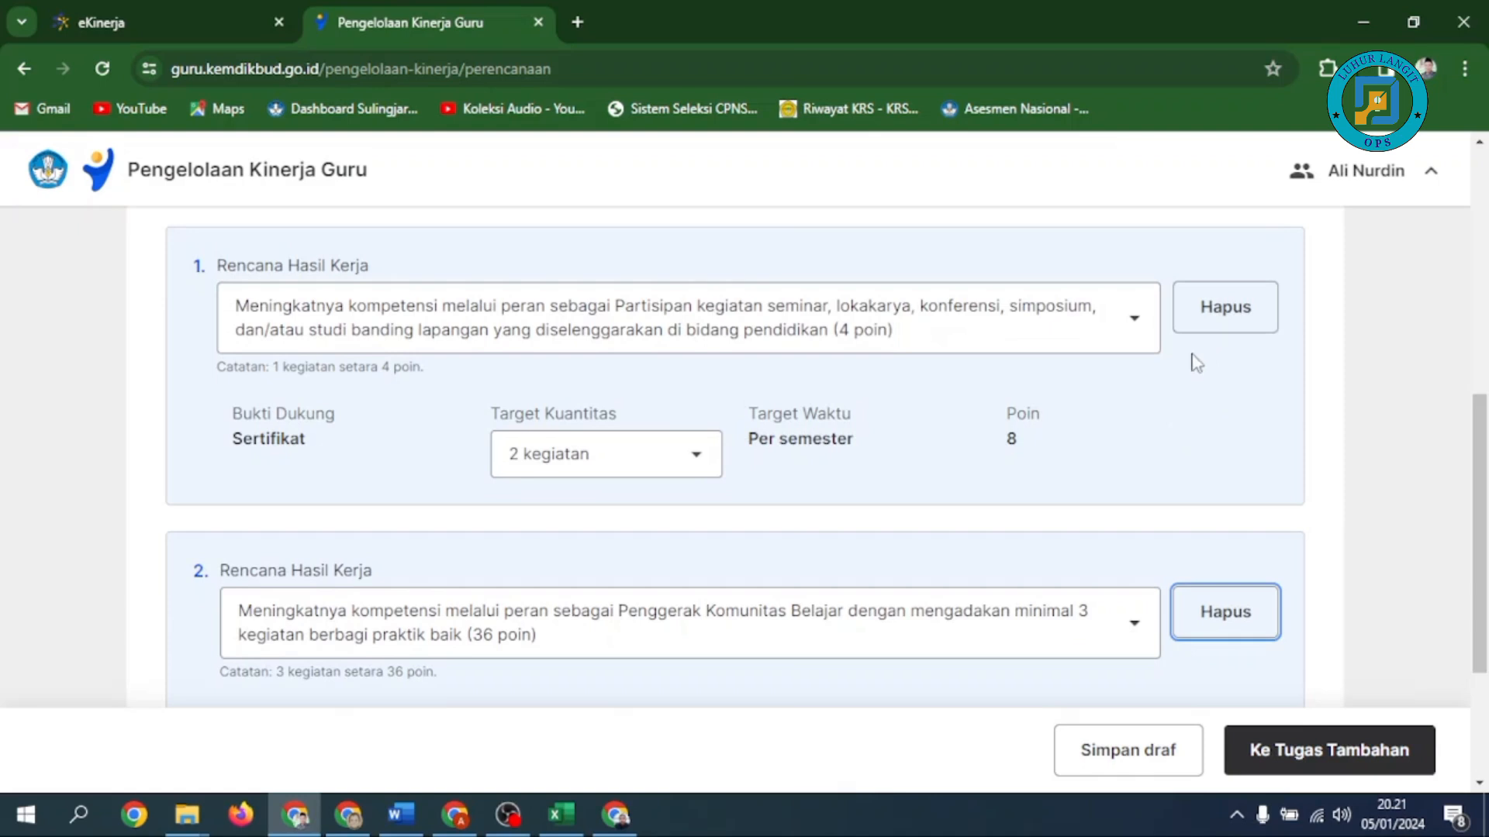
pyautogui.scroll(-3, 564, 524)
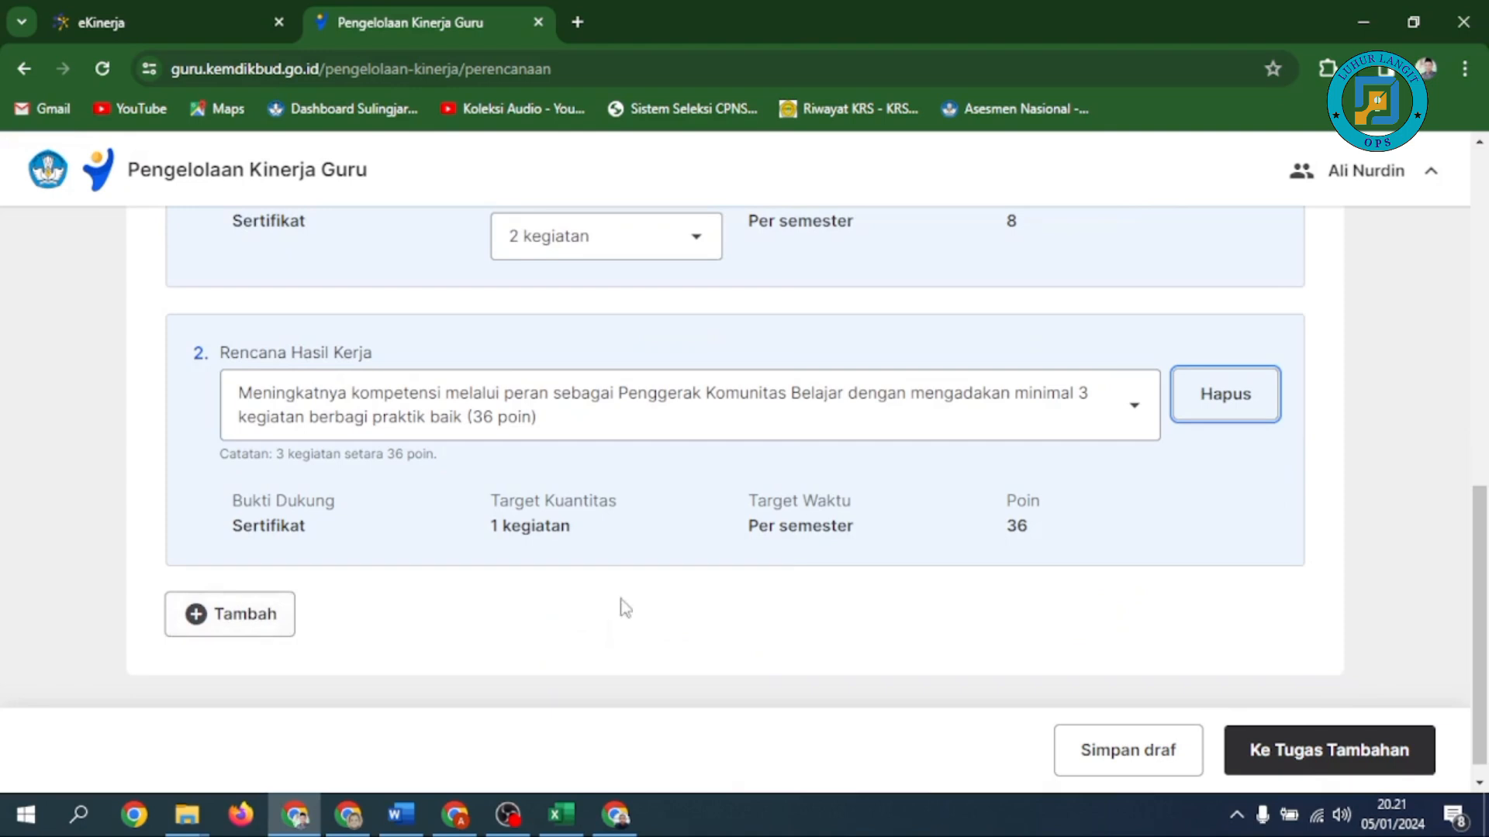
# Continue to Tugas Tambahan and set its first Rencana Hasil Kerja to Tim Pencegahan dan Penanganan Kekerasan (TPPK), Semua jenjang.
pyautogui.click(1260, 752)
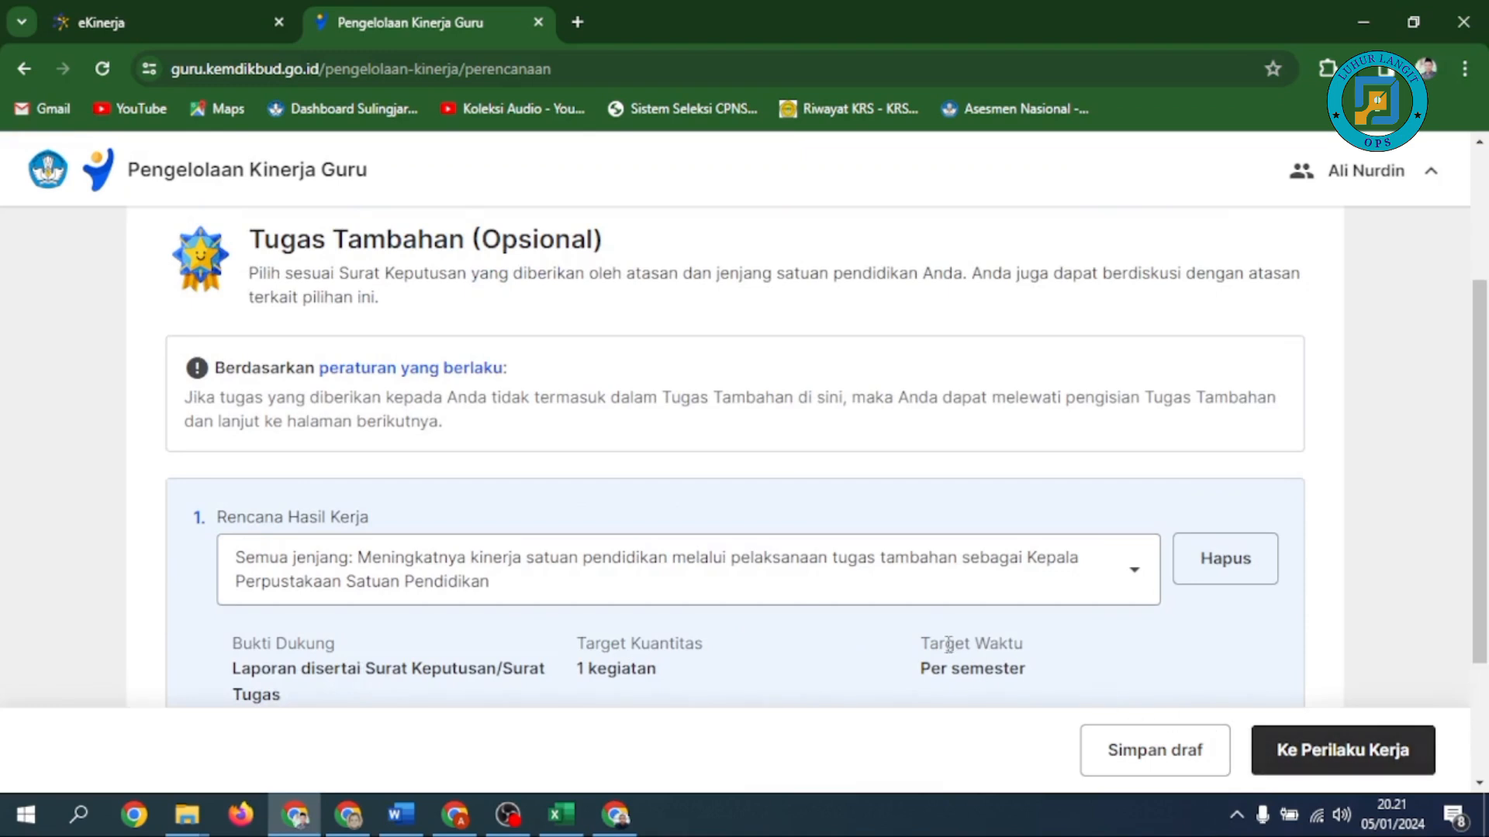
pyautogui.scroll(-2, 947, 646)
pyautogui.scroll(-2, 948, 645)
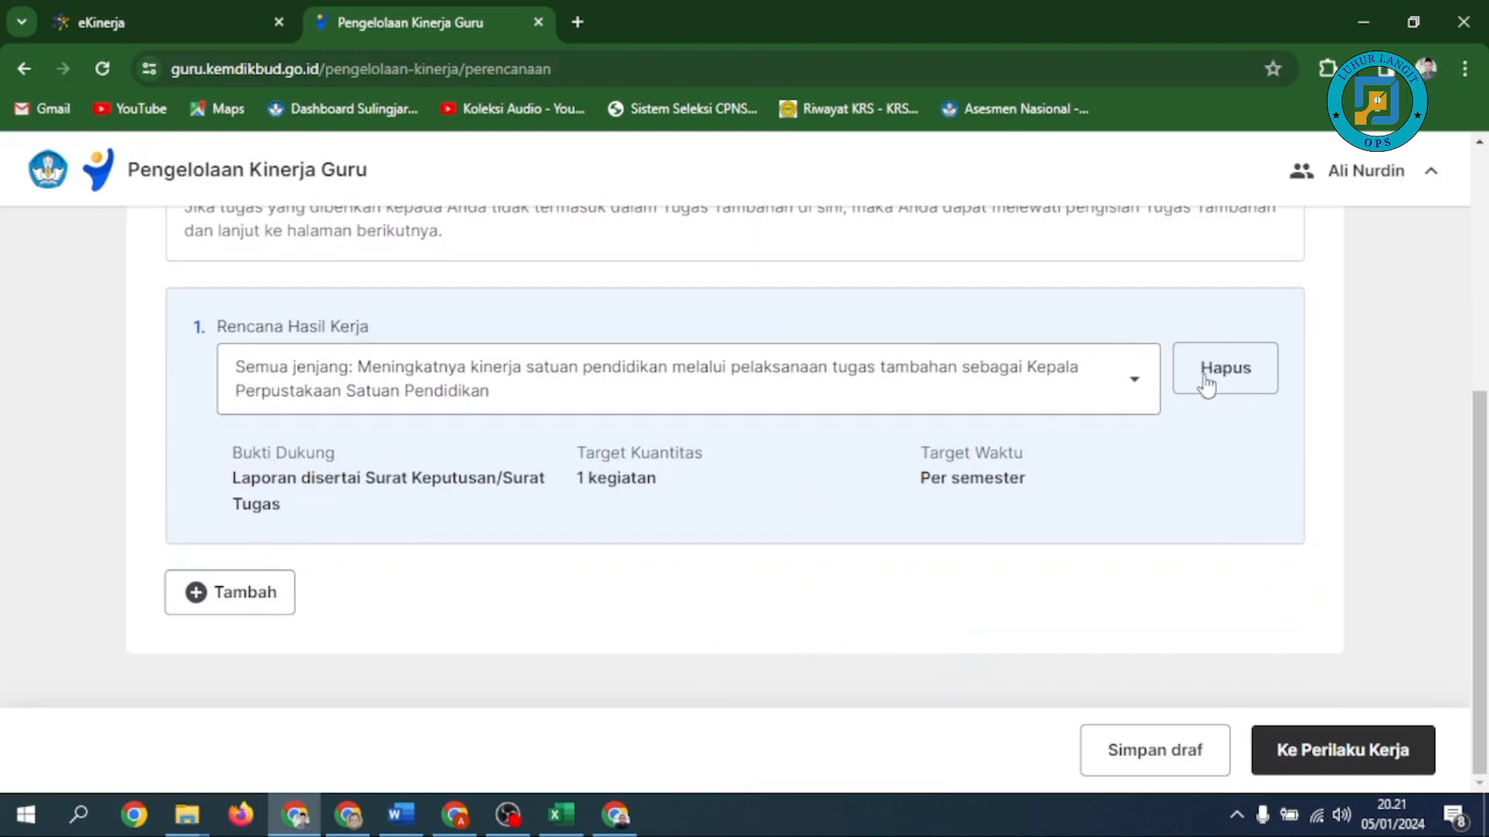
pyautogui.click(1146, 397)
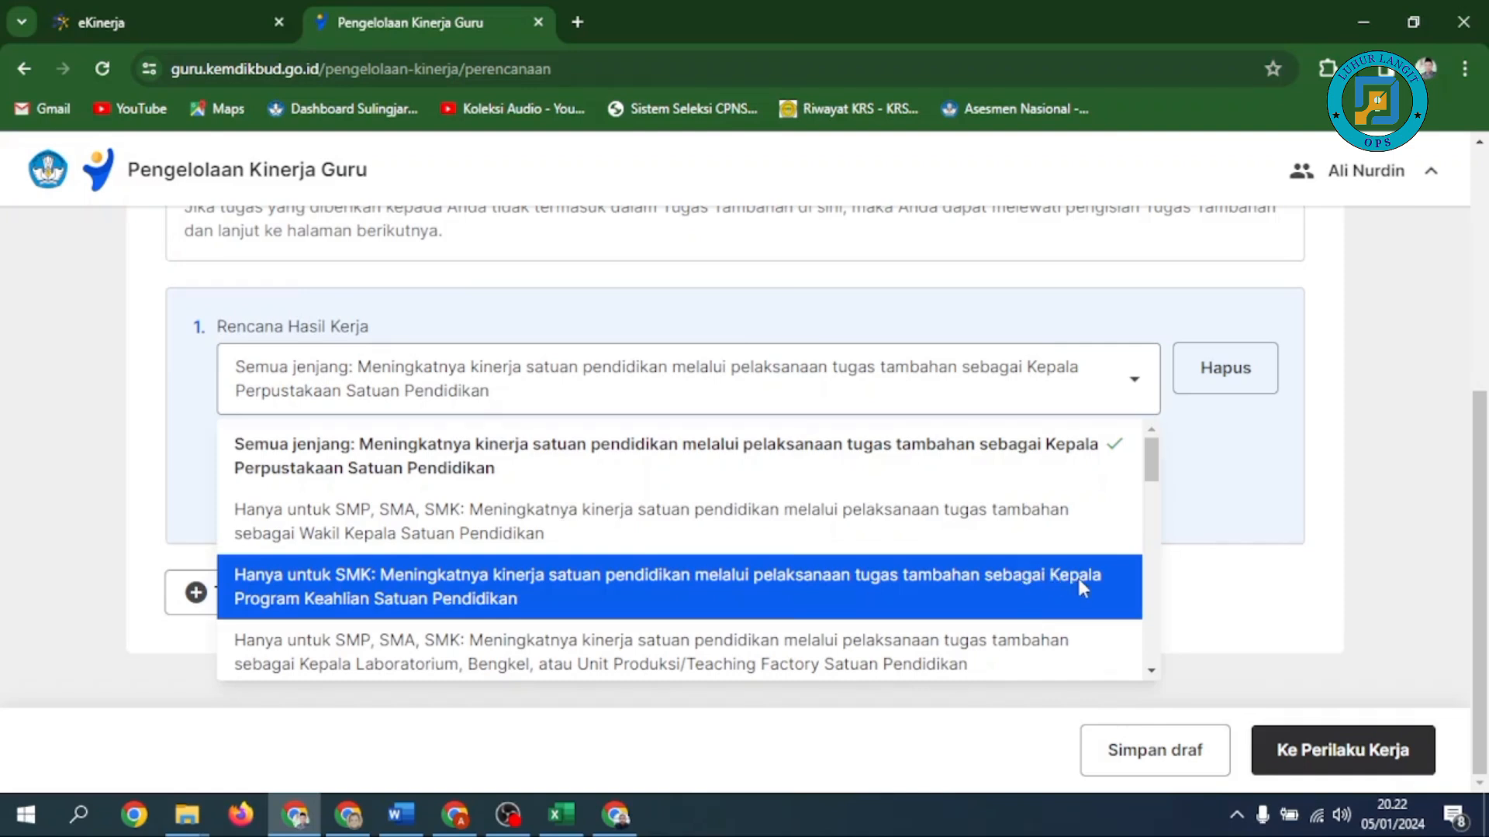
pyautogui.scroll(-5, 1058, 593)
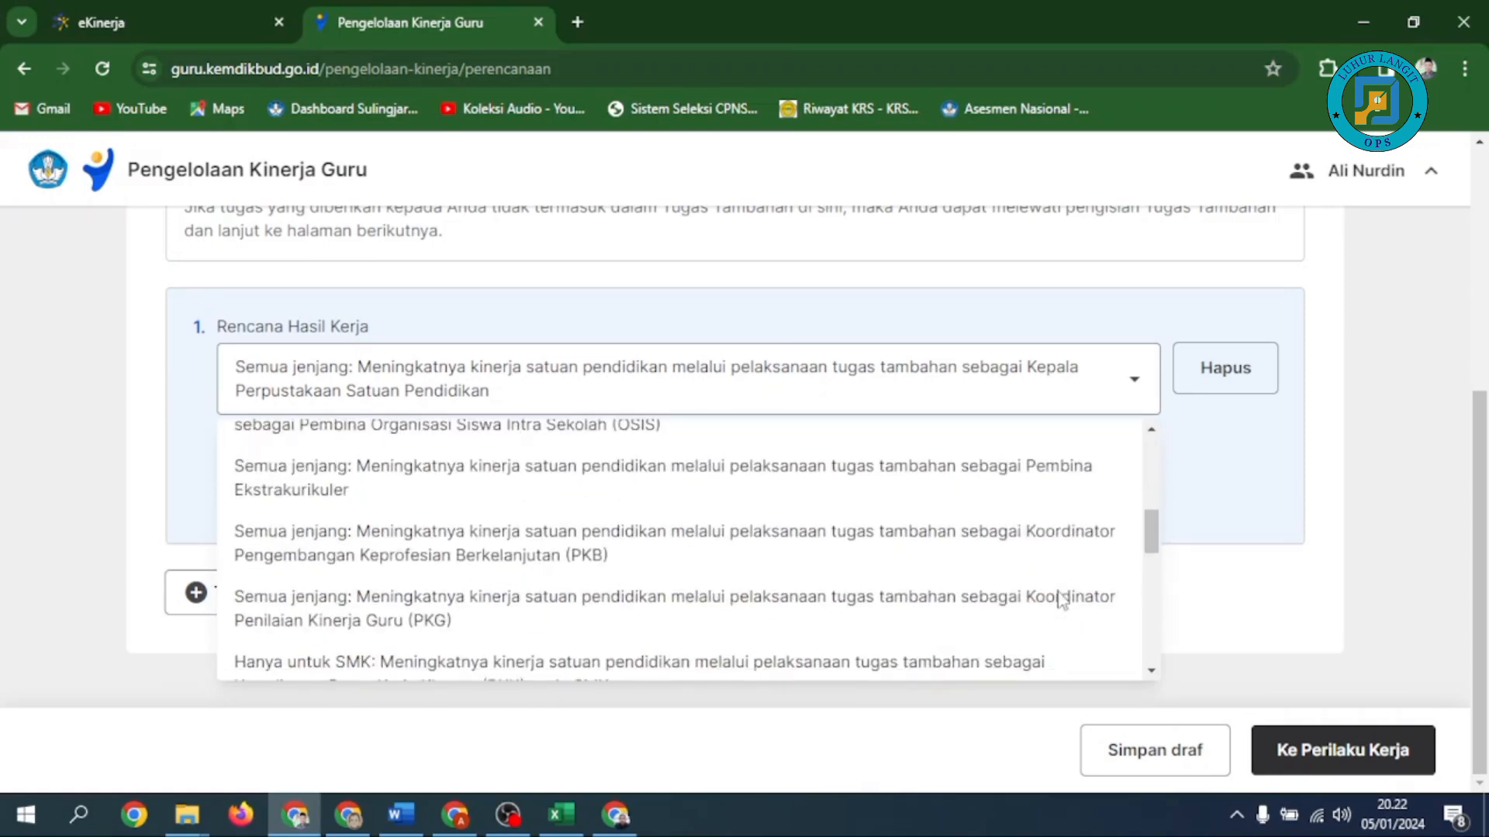
pyautogui.scroll(-3, 1060, 598)
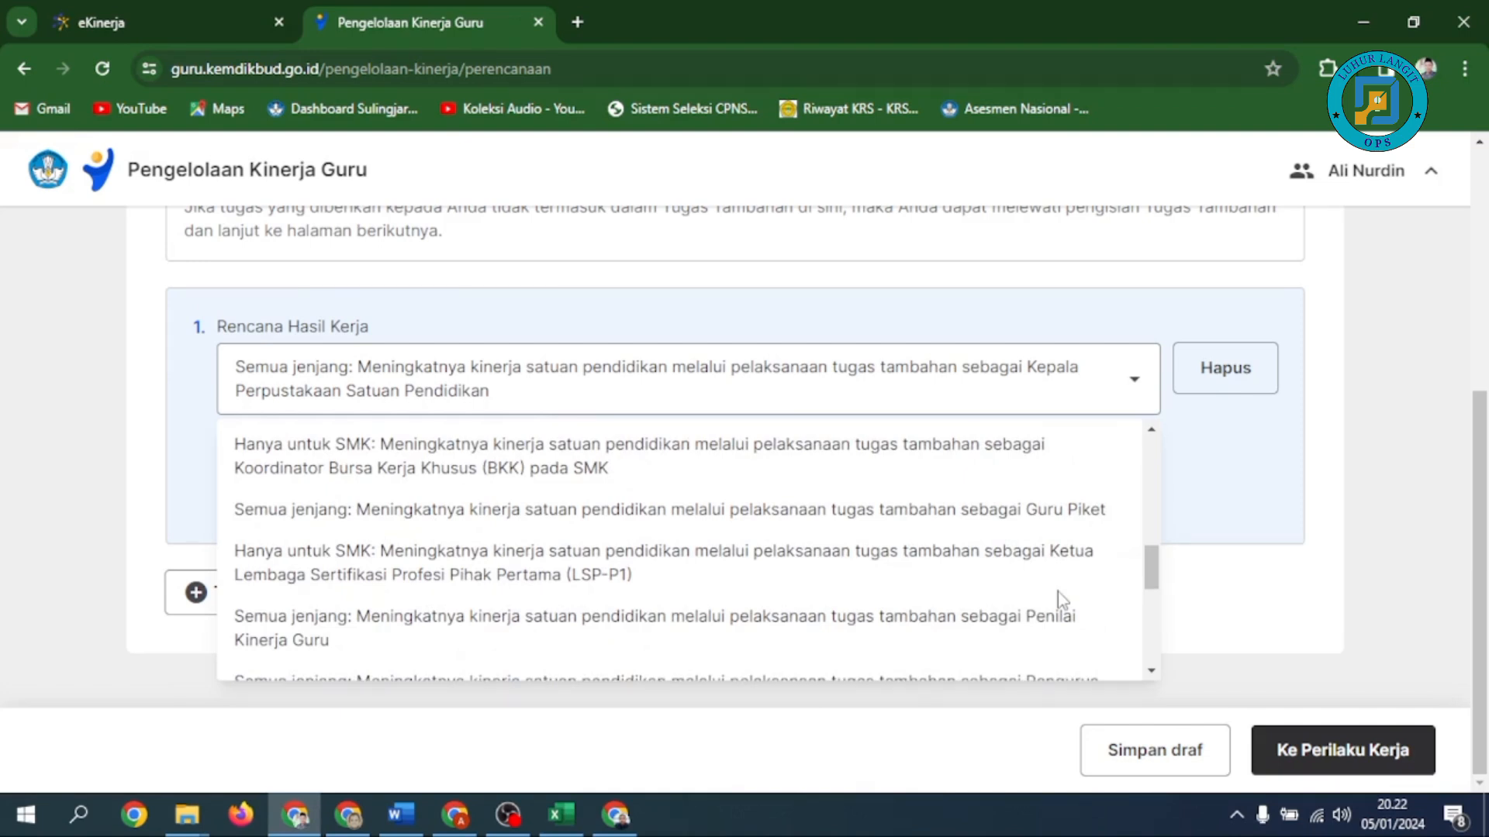
pyautogui.scroll(-2, 1058, 593)
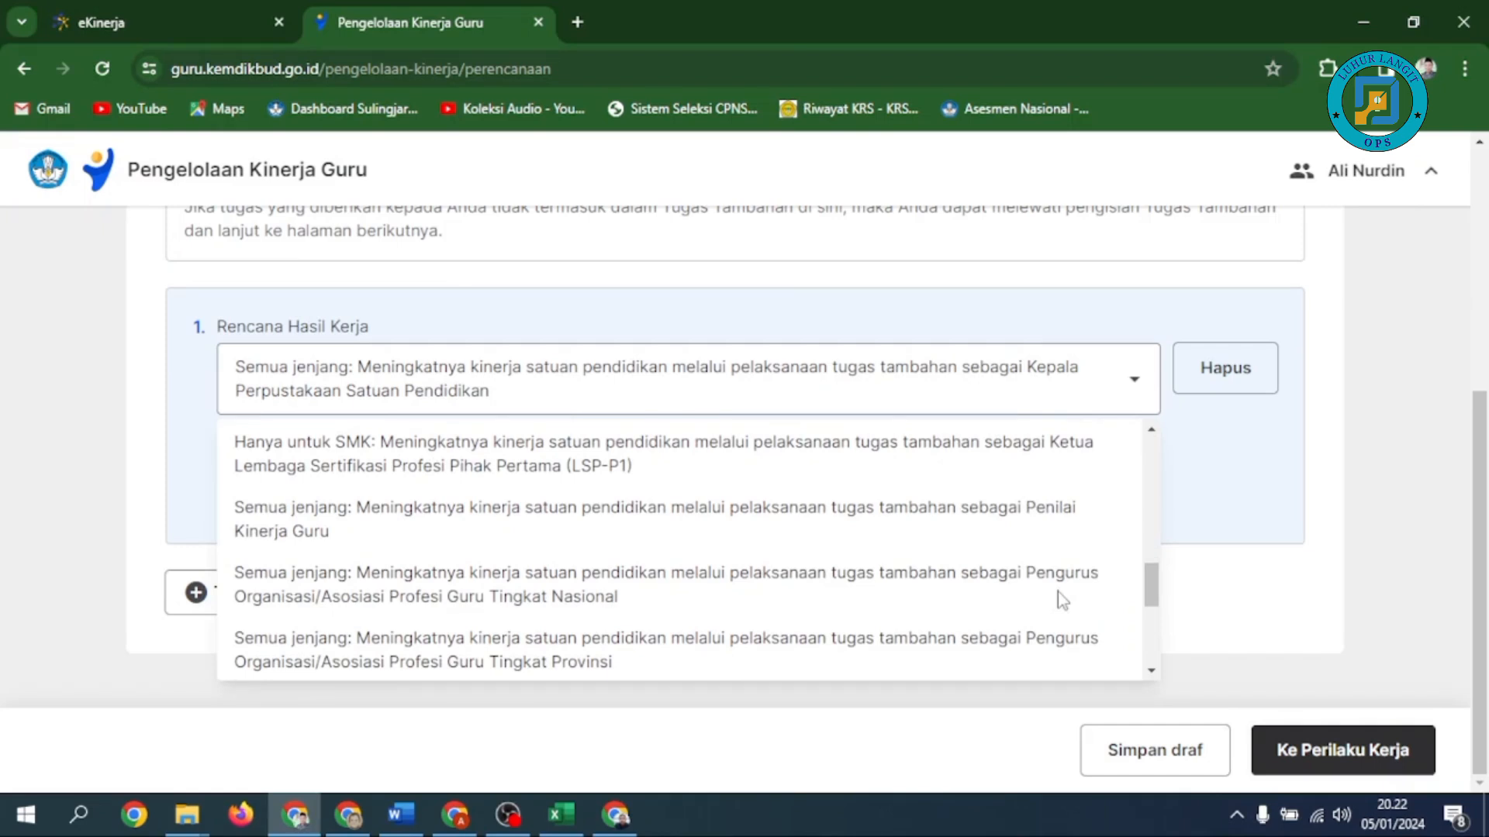
pyautogui.scroll(-2, 1058, 592)
pyautogui.scroll(-2, 1061, 601)
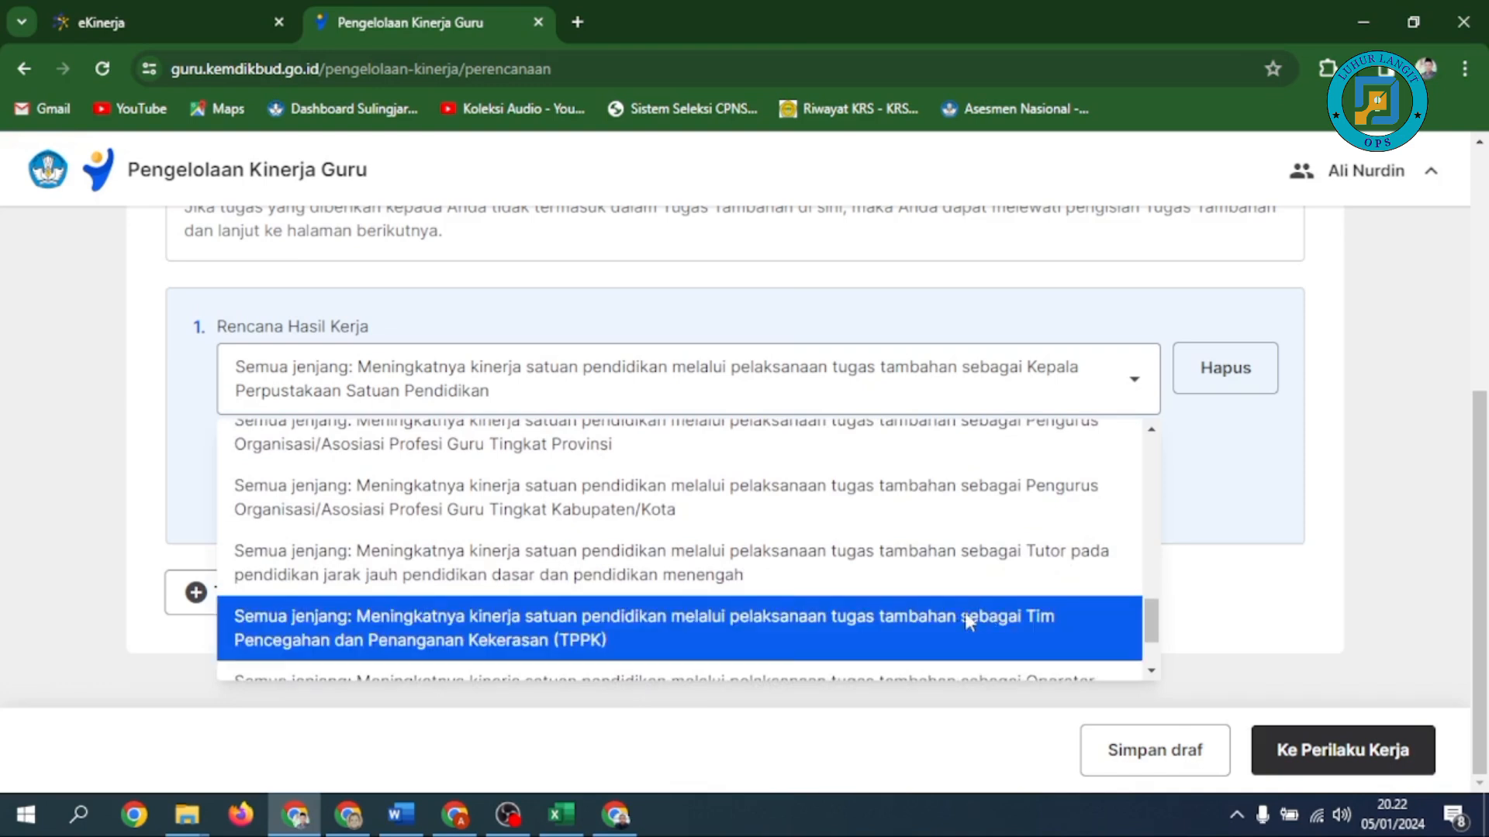
pyautogui.click(939, 616)
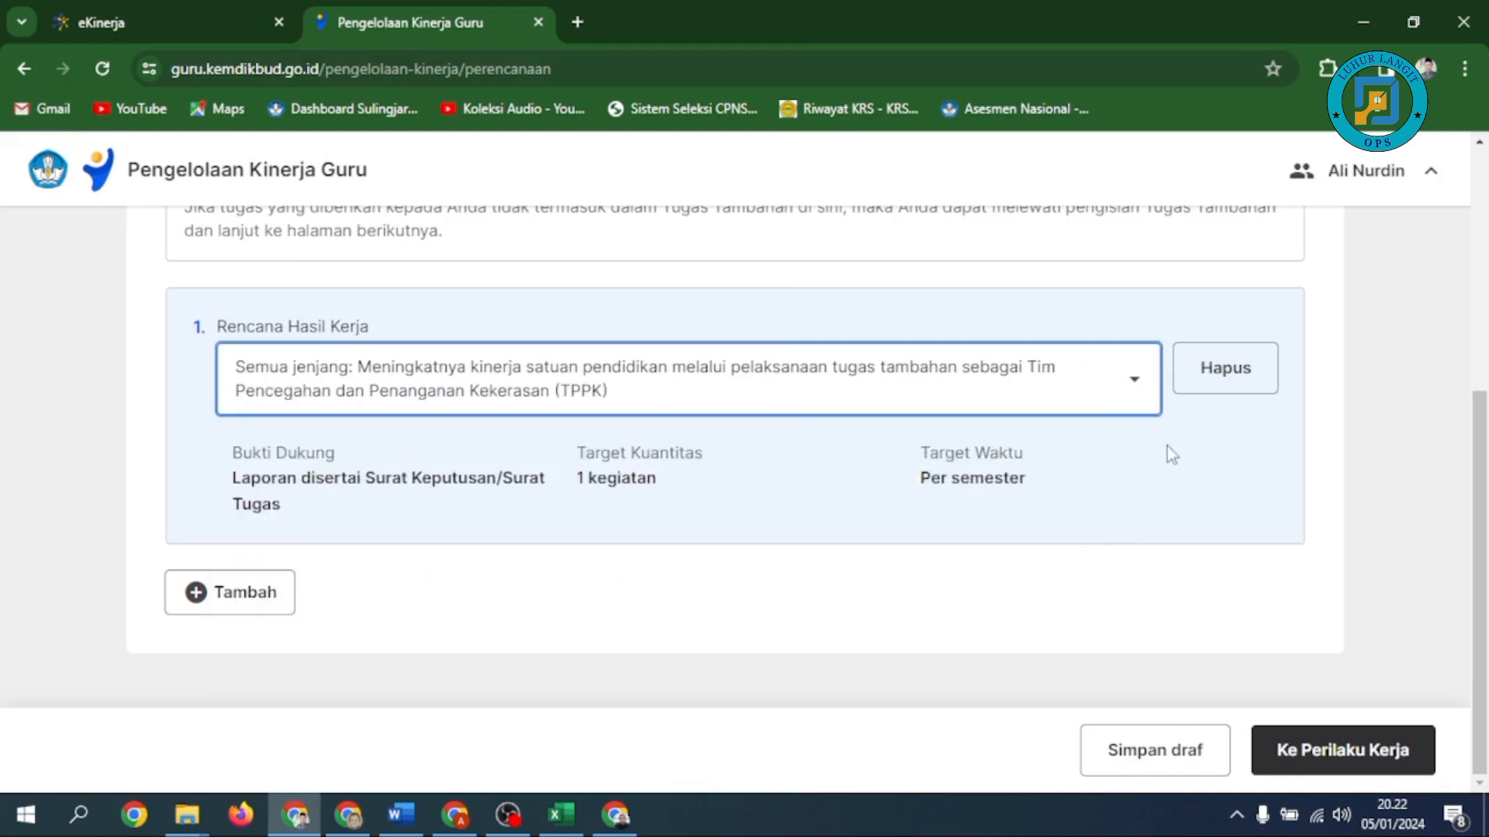
# Add a second Rencana Hasil Kerja under Tugas Tambahan and choose Operator Data Pokok Pendidikan (Dapodik), Semua jenjang.
pyautogui.click(225, 587)
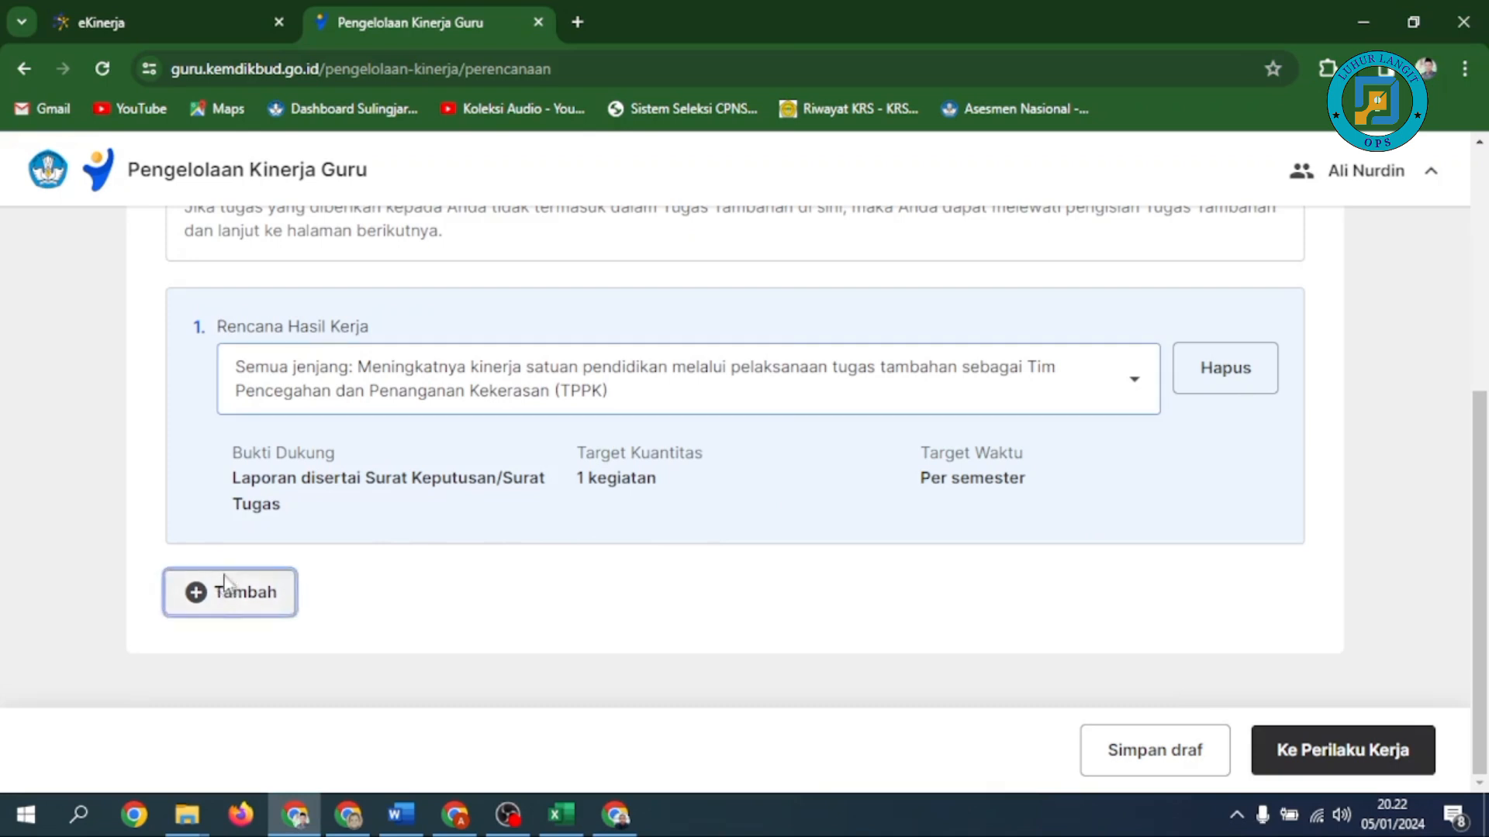
pyautogui.scroll(-1, 975, 599)
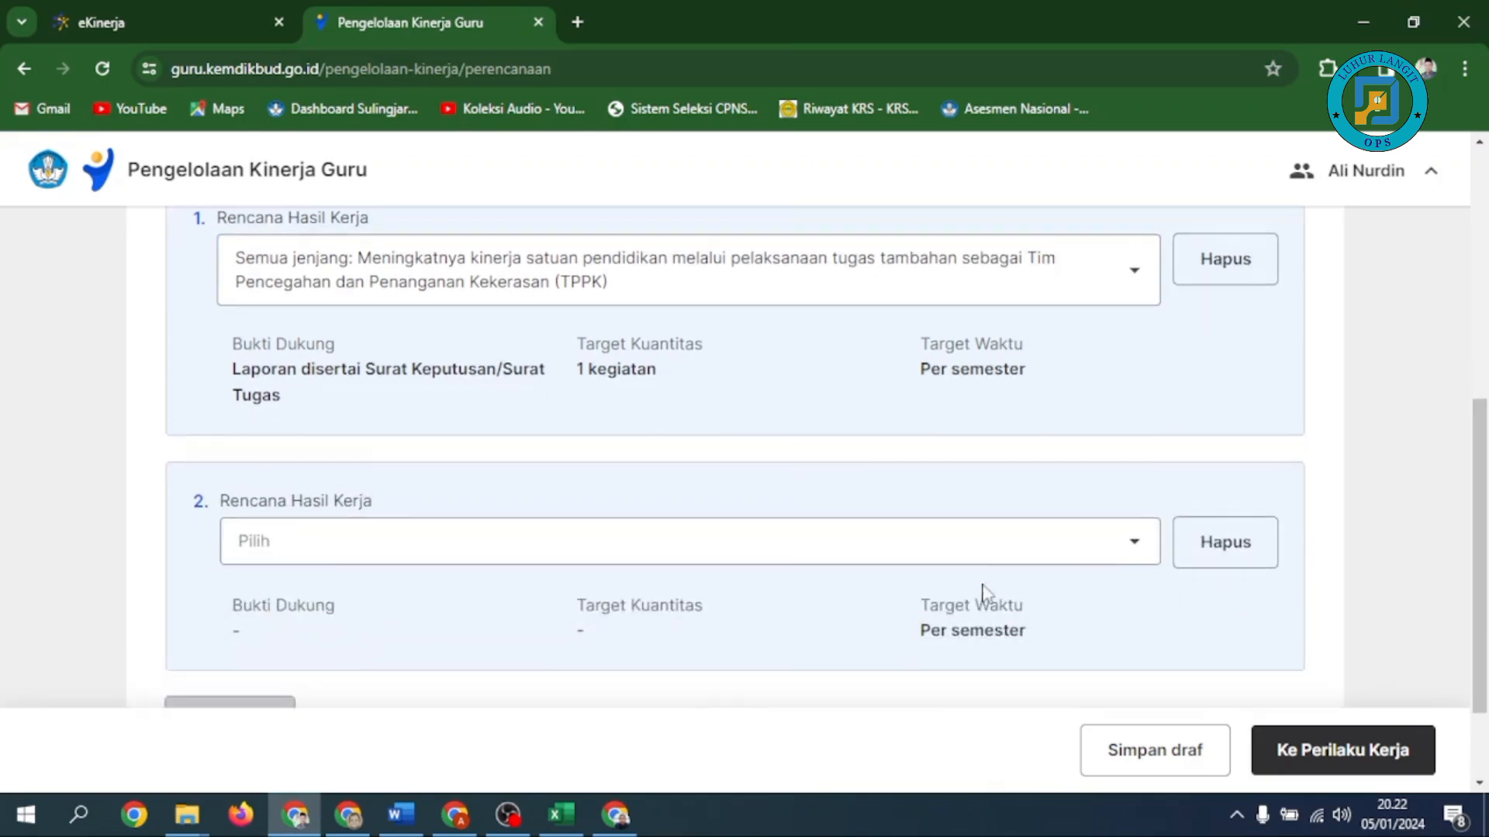
pyautogui.click(1136, 545)
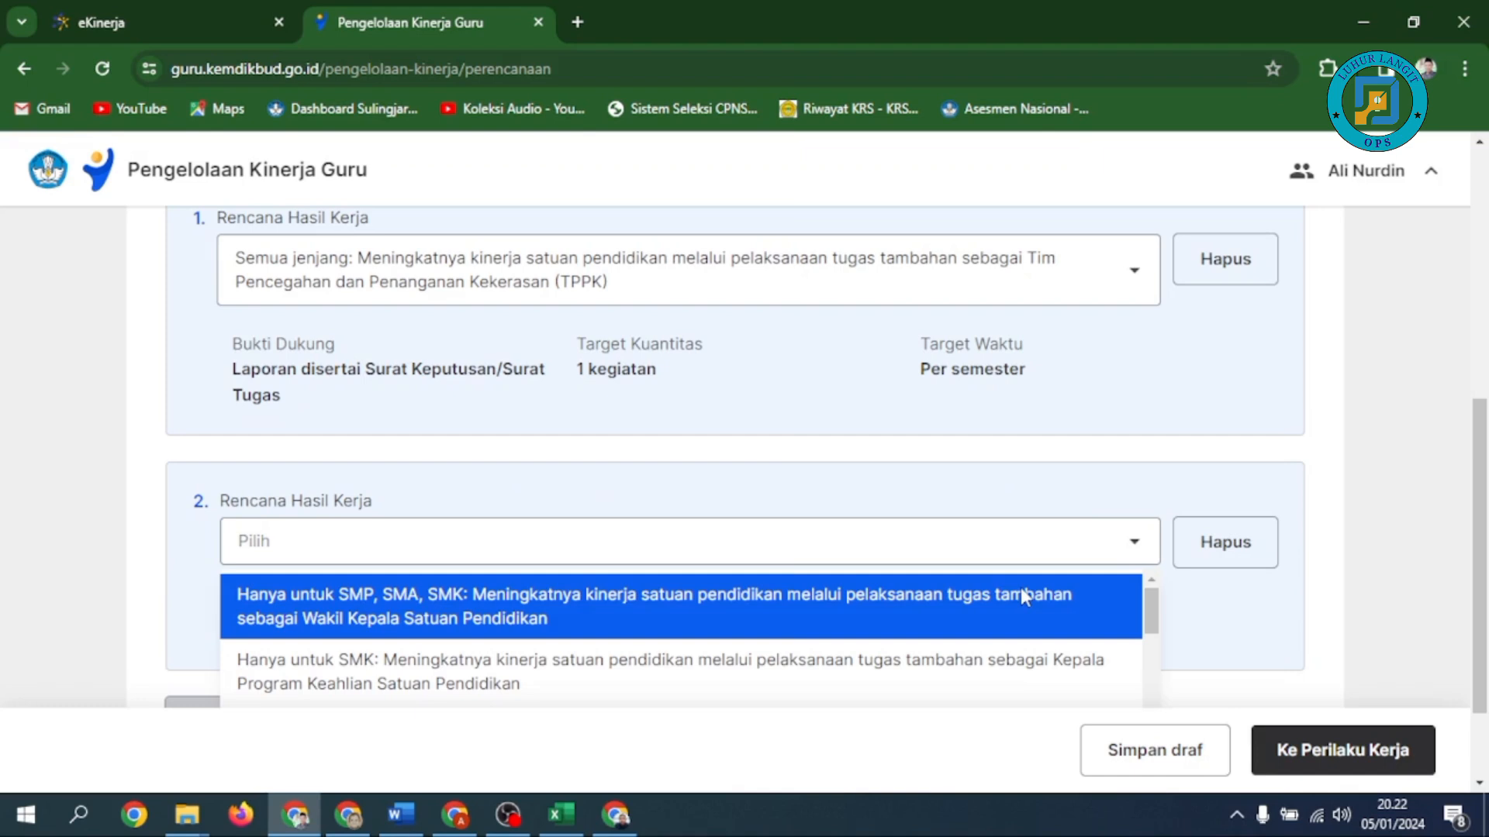
pyautogui.scroll(-5, 1023, 597)
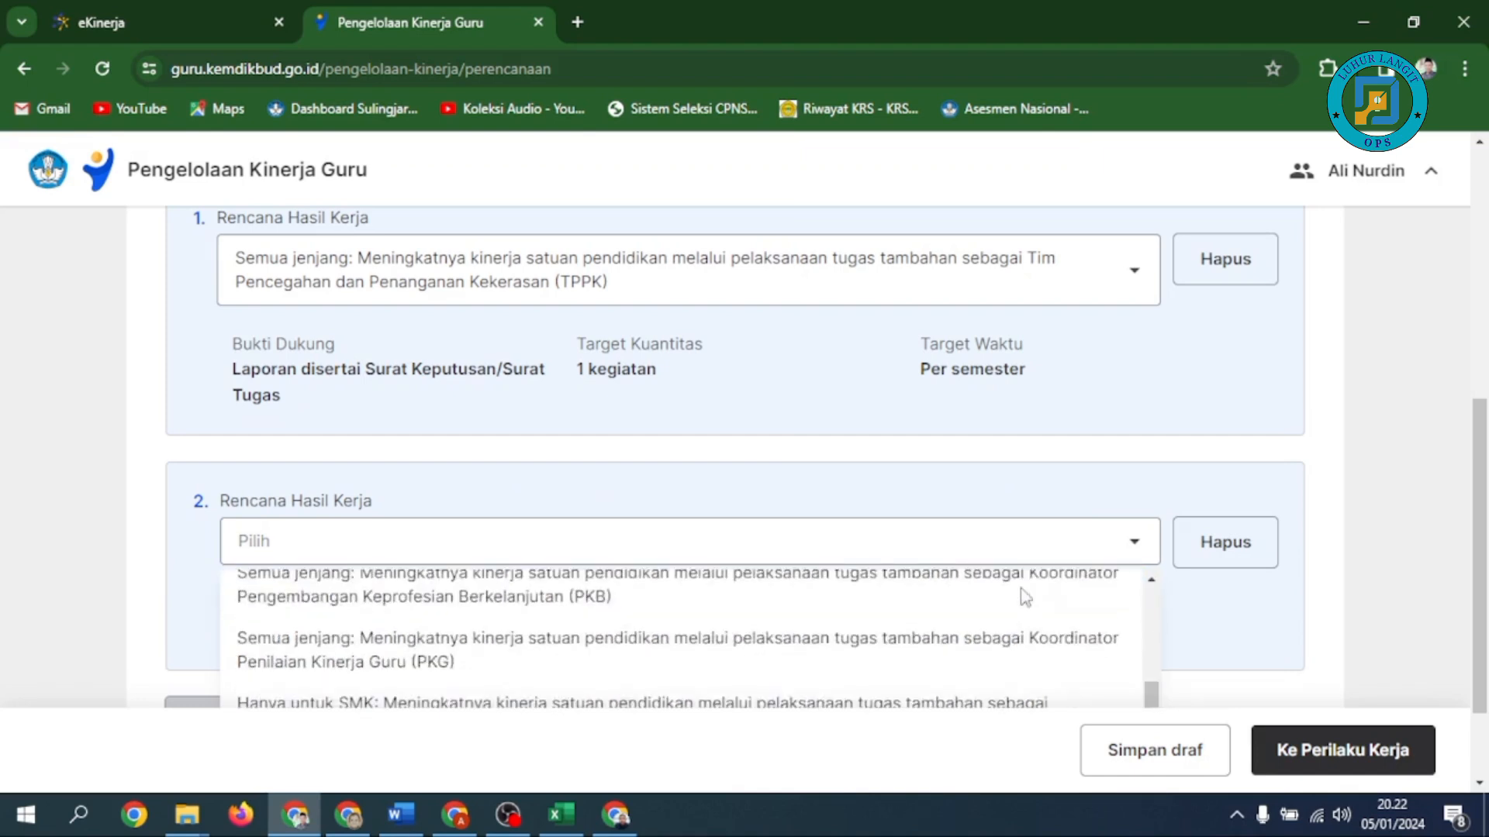
pyautogui.scroll(-2, 1025, 597)
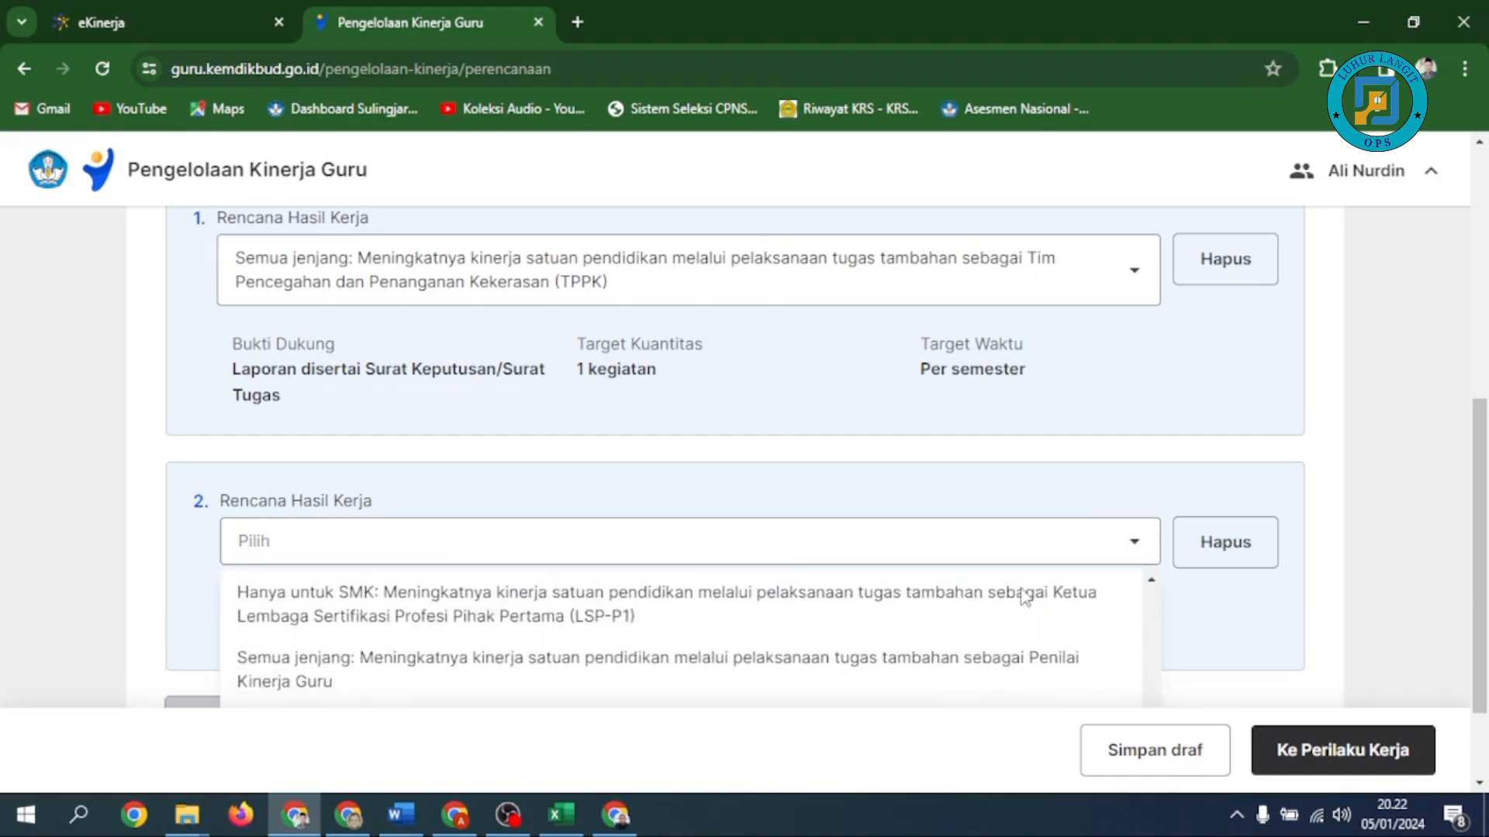
pyautogui.scroll(-3, 1025, 597)
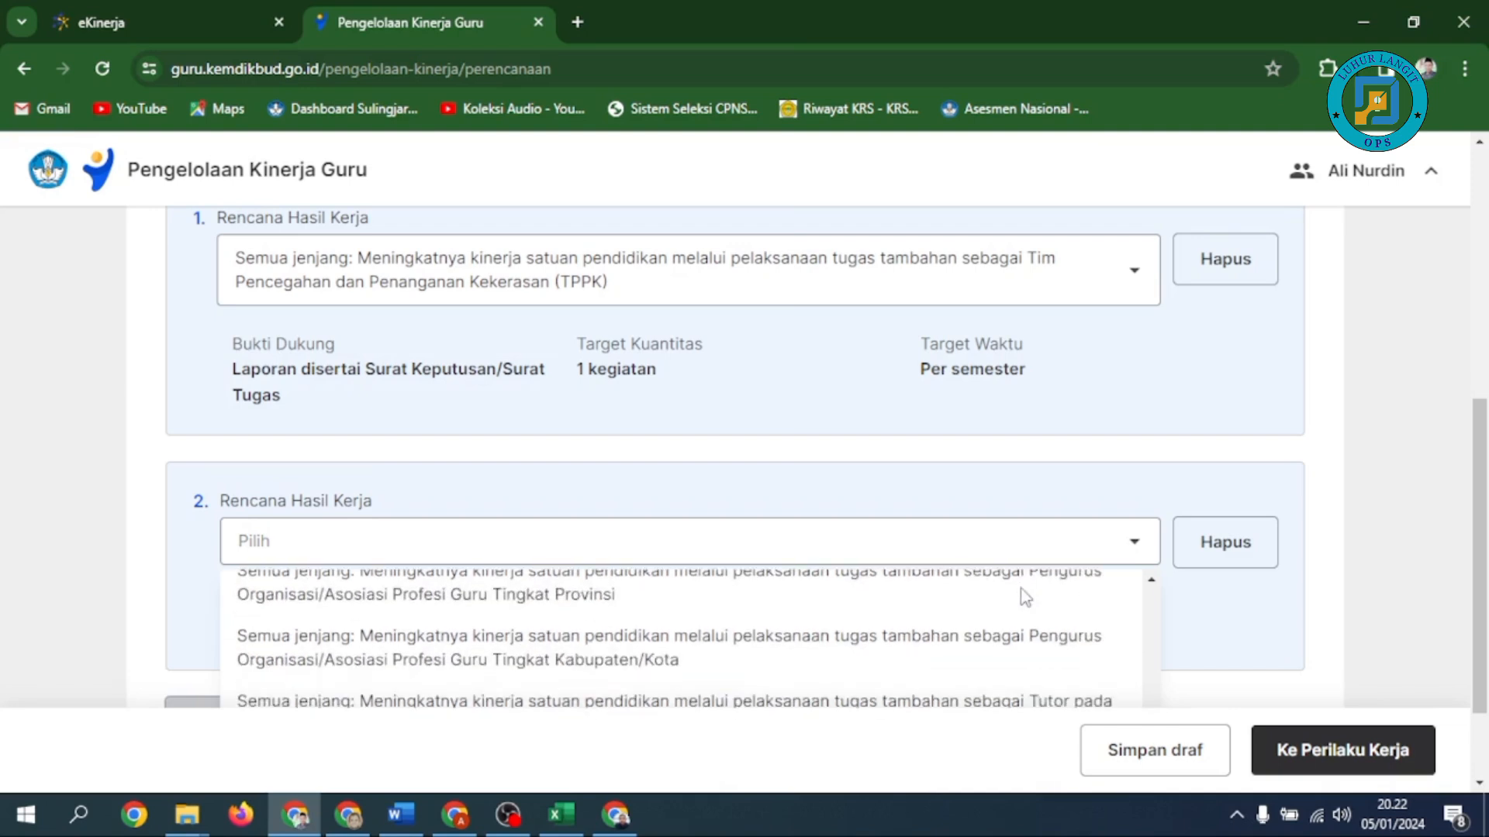
pyautogui.scroll(-1, 1025, 597)
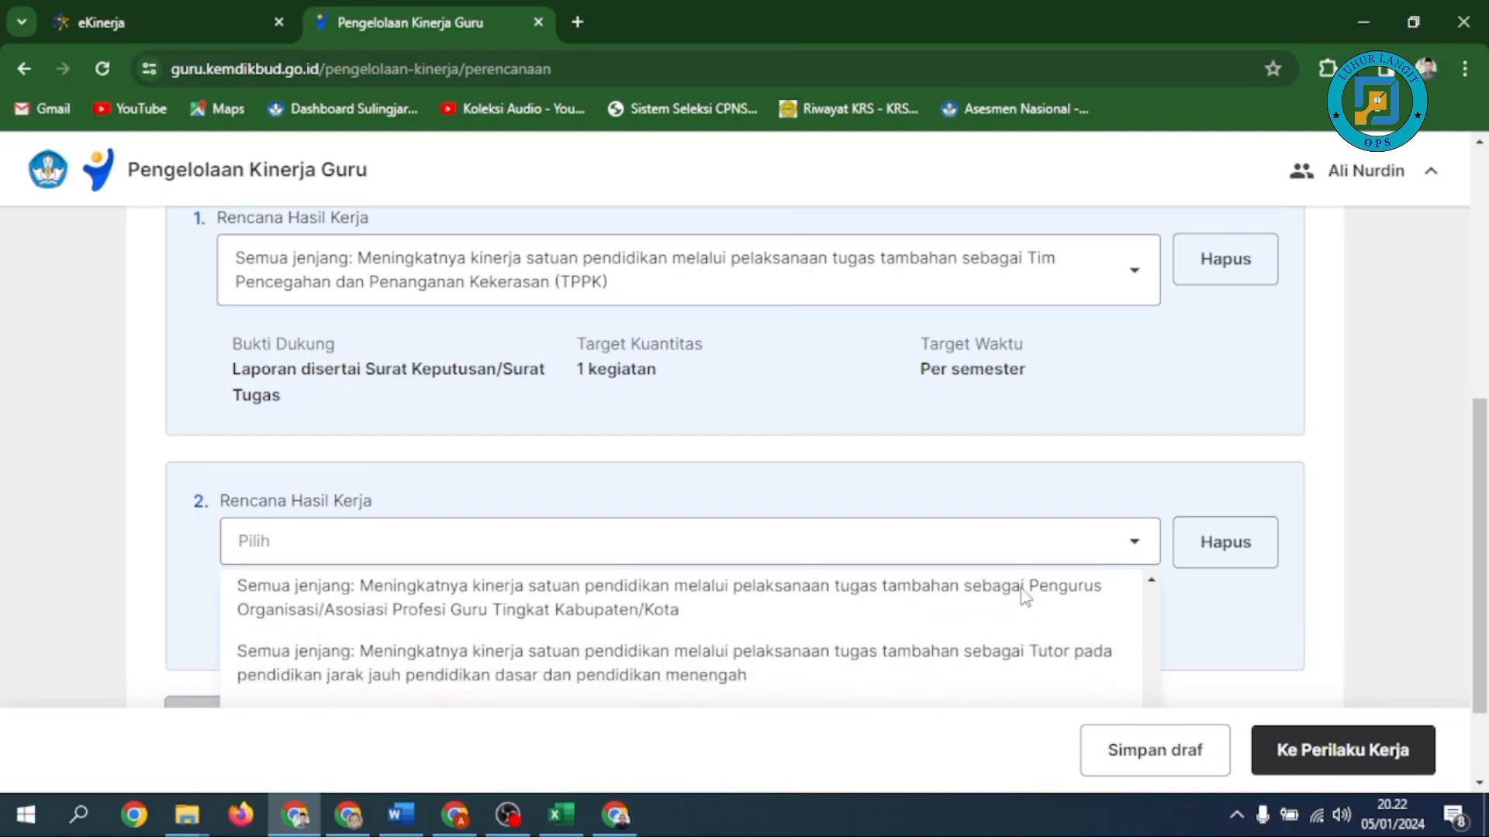
pyautogui.scroll(-2, 1025, 597)
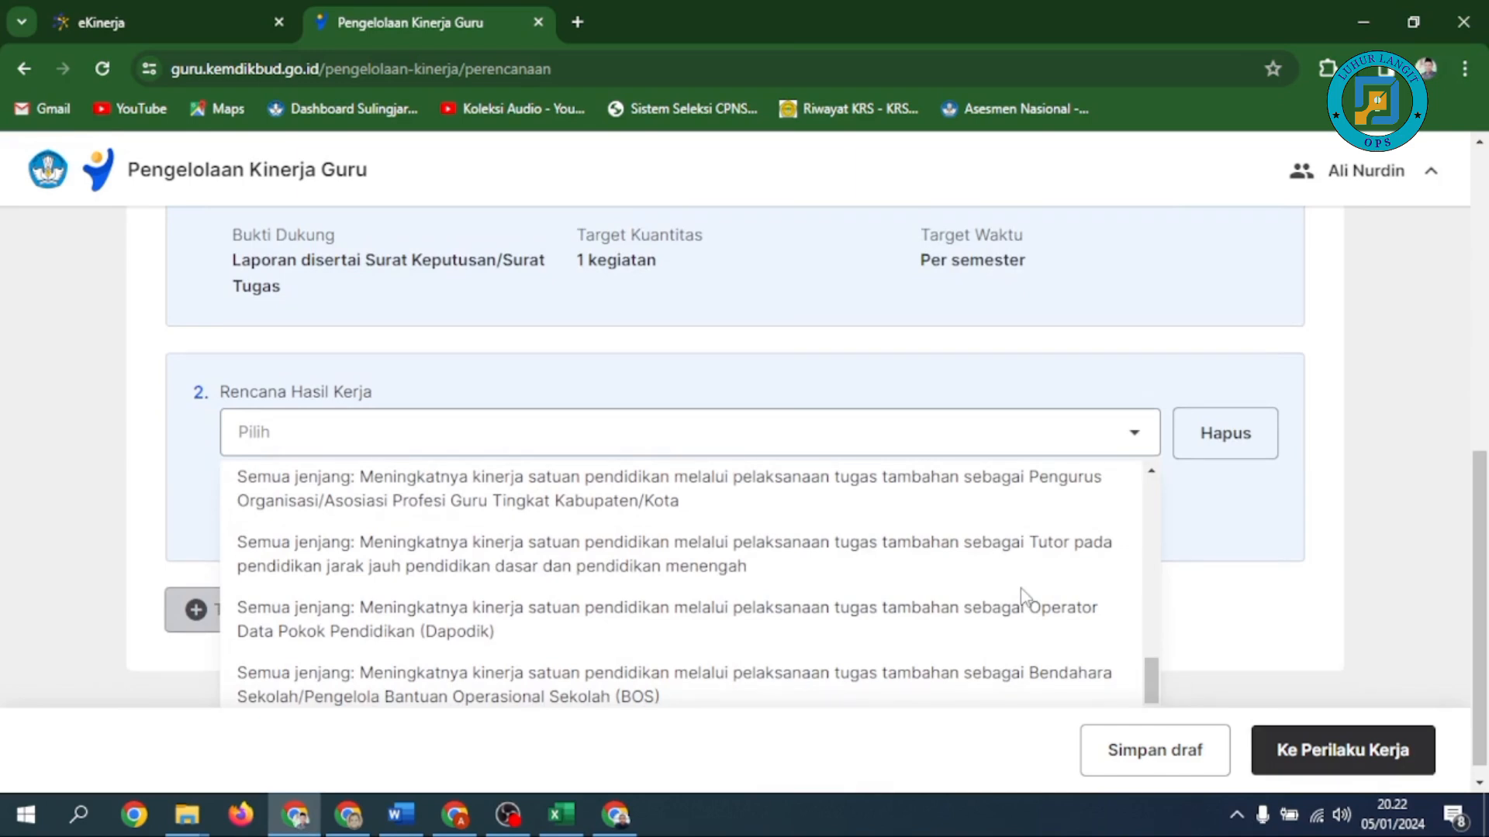
pyautogui.scroll(-1, 1025, 597)
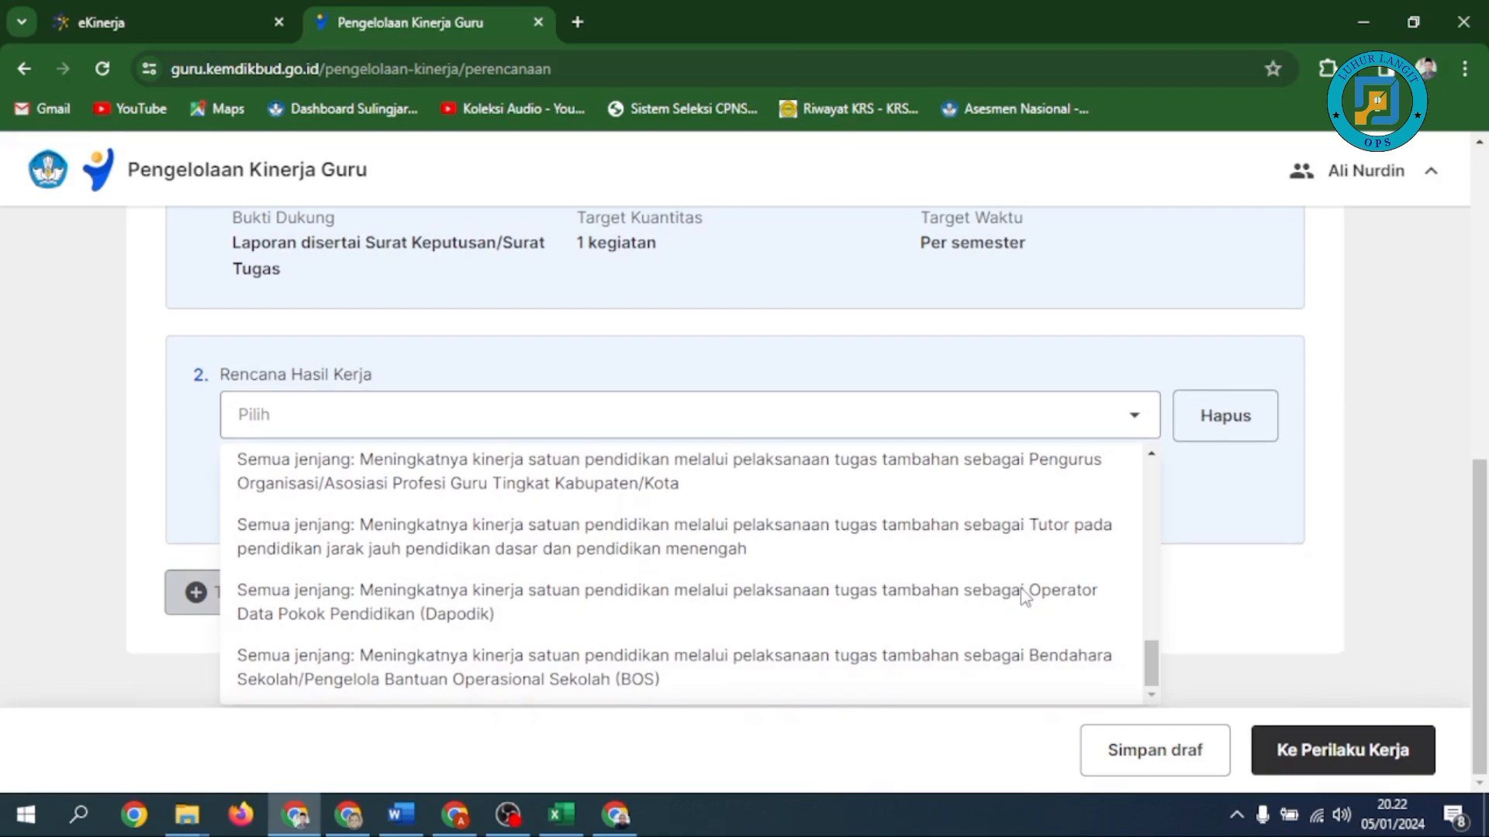
pyautogui.click(974, 599)
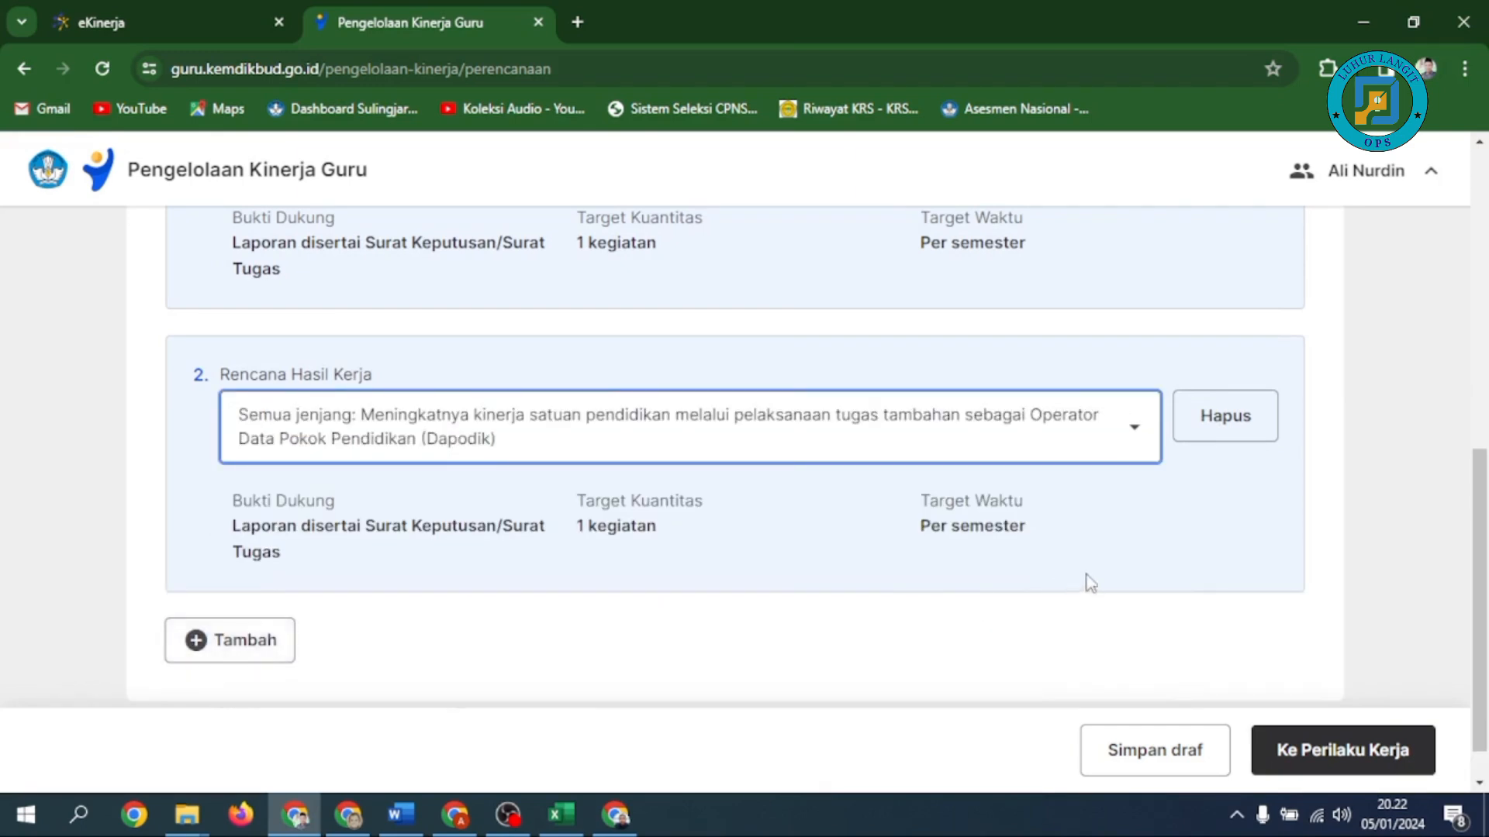
# Continue to Perilaku Kerja and set Berorientasi Pelayanan to Bersifat ramah kepada peserta didik dan orangtua, with Mengucapkan salam dan sapa dengan sikap ramah.
pyautogui.click(1343, 756)
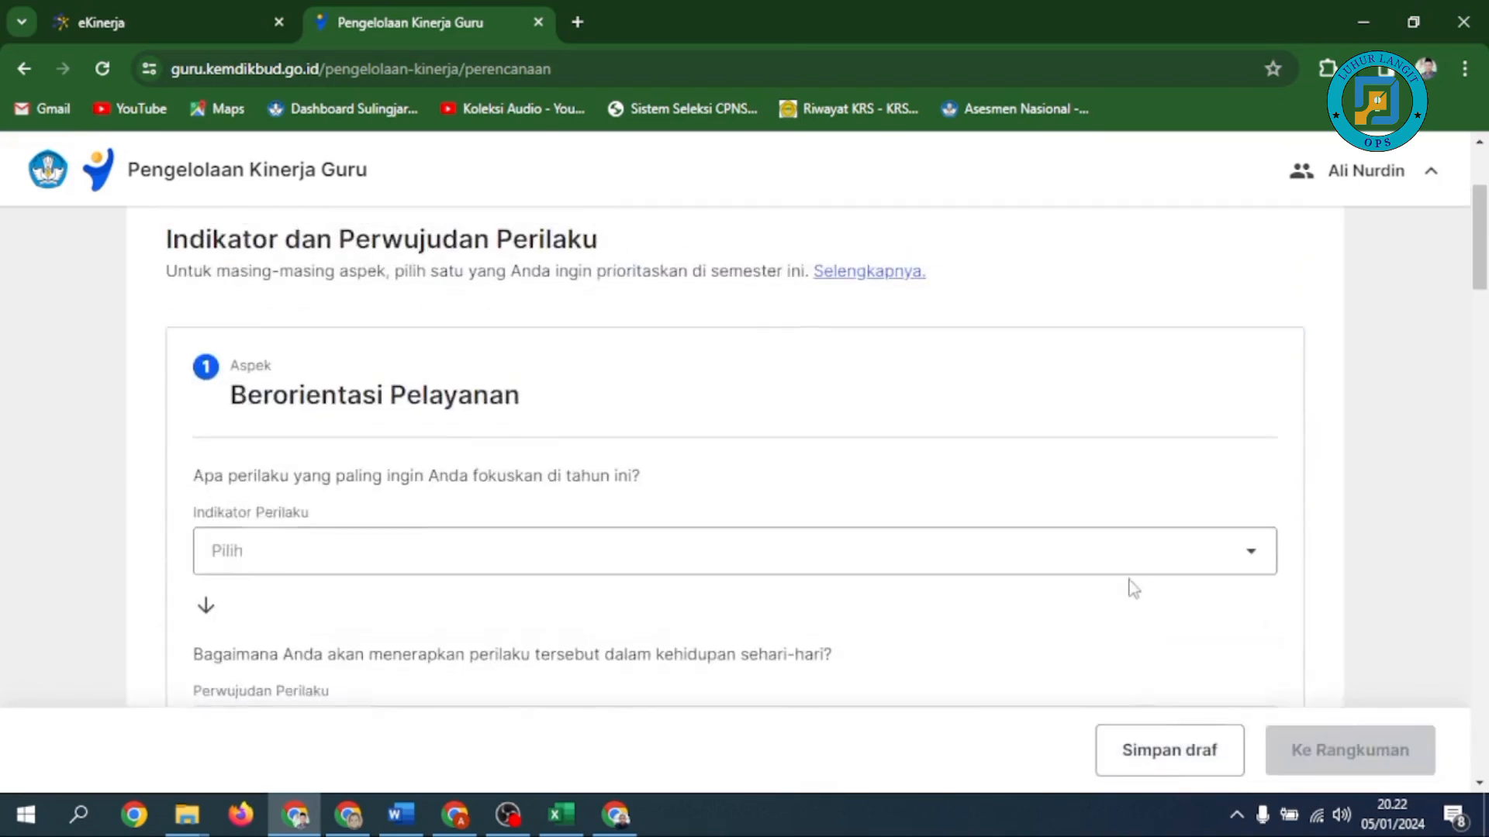
pyautogui.click(1262, 555)
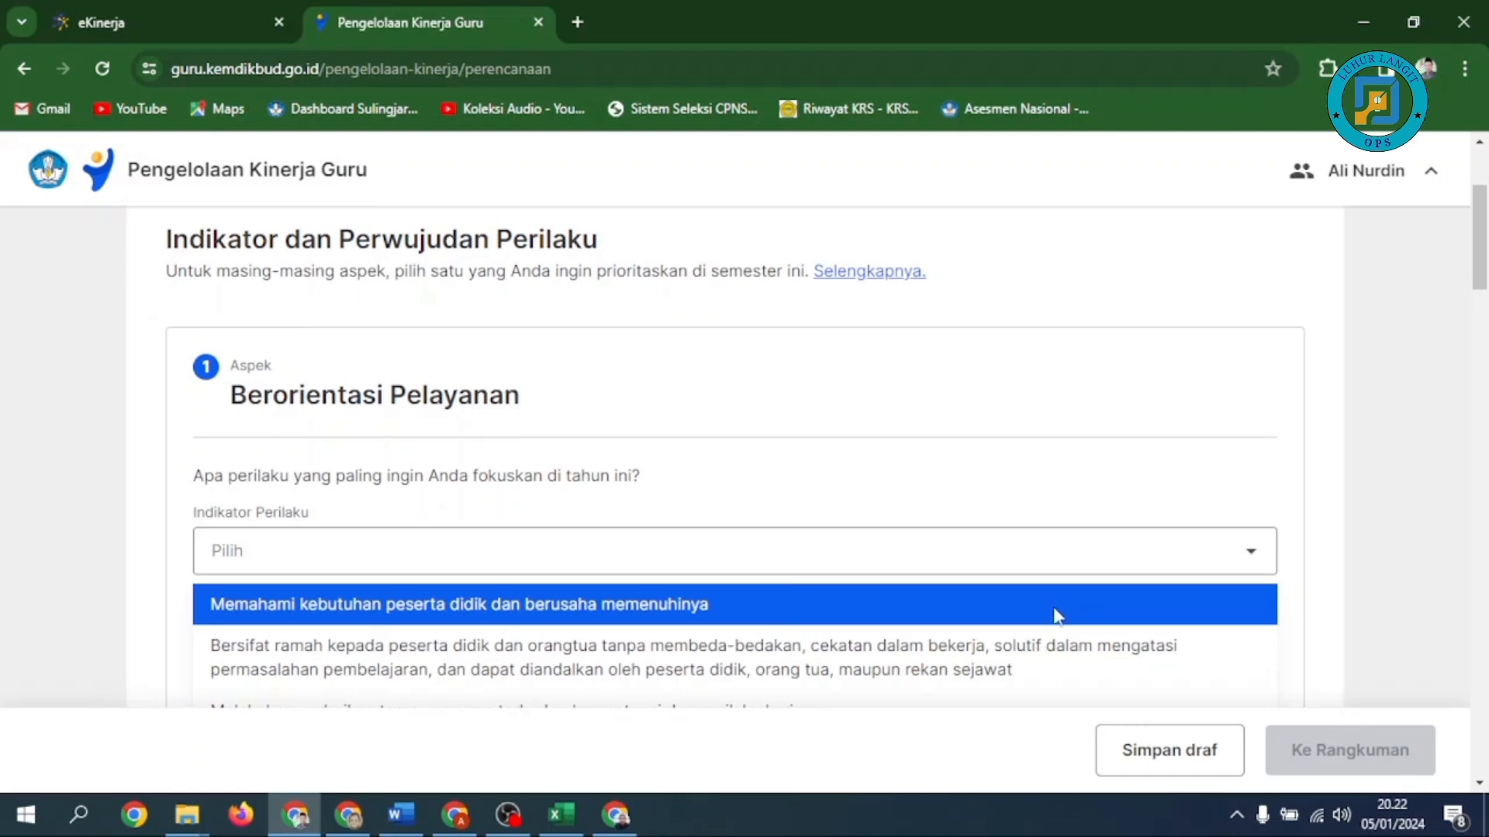
pyautogui.click(997, 666)
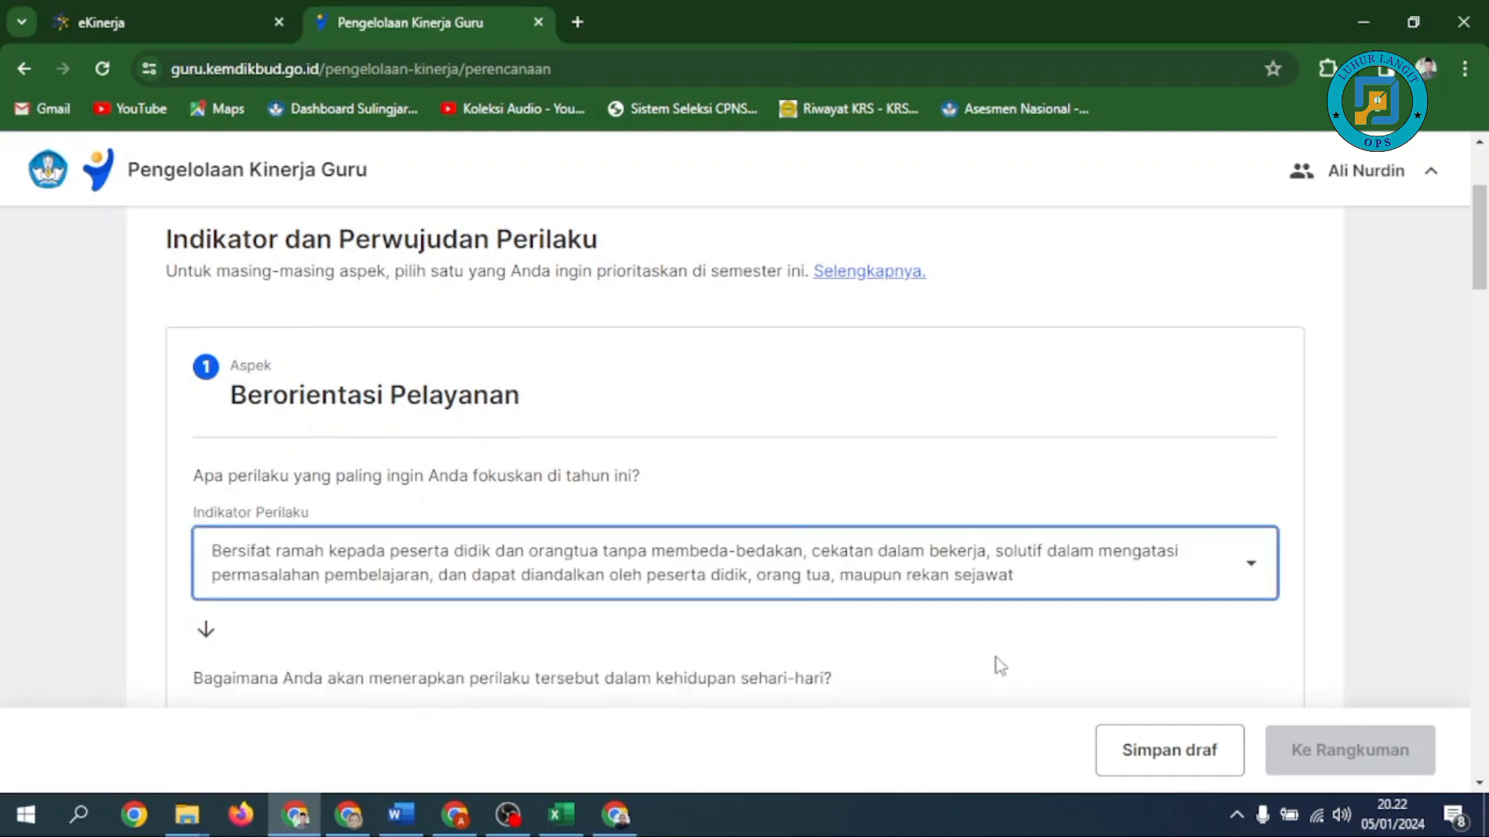
pyautogui.scroll(-3, 1040, 634)
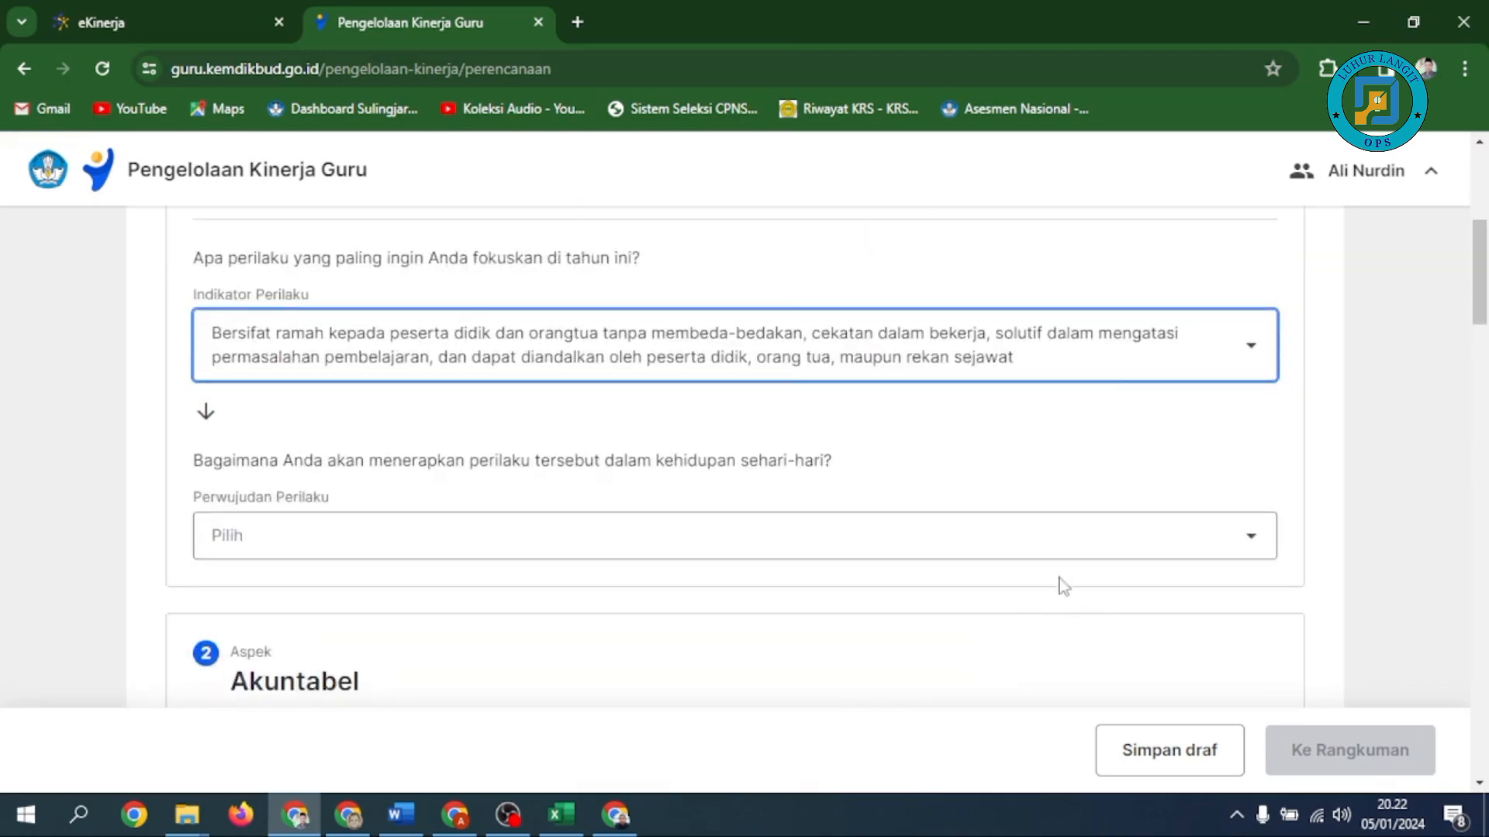
pyautogui.click(1159, 553)
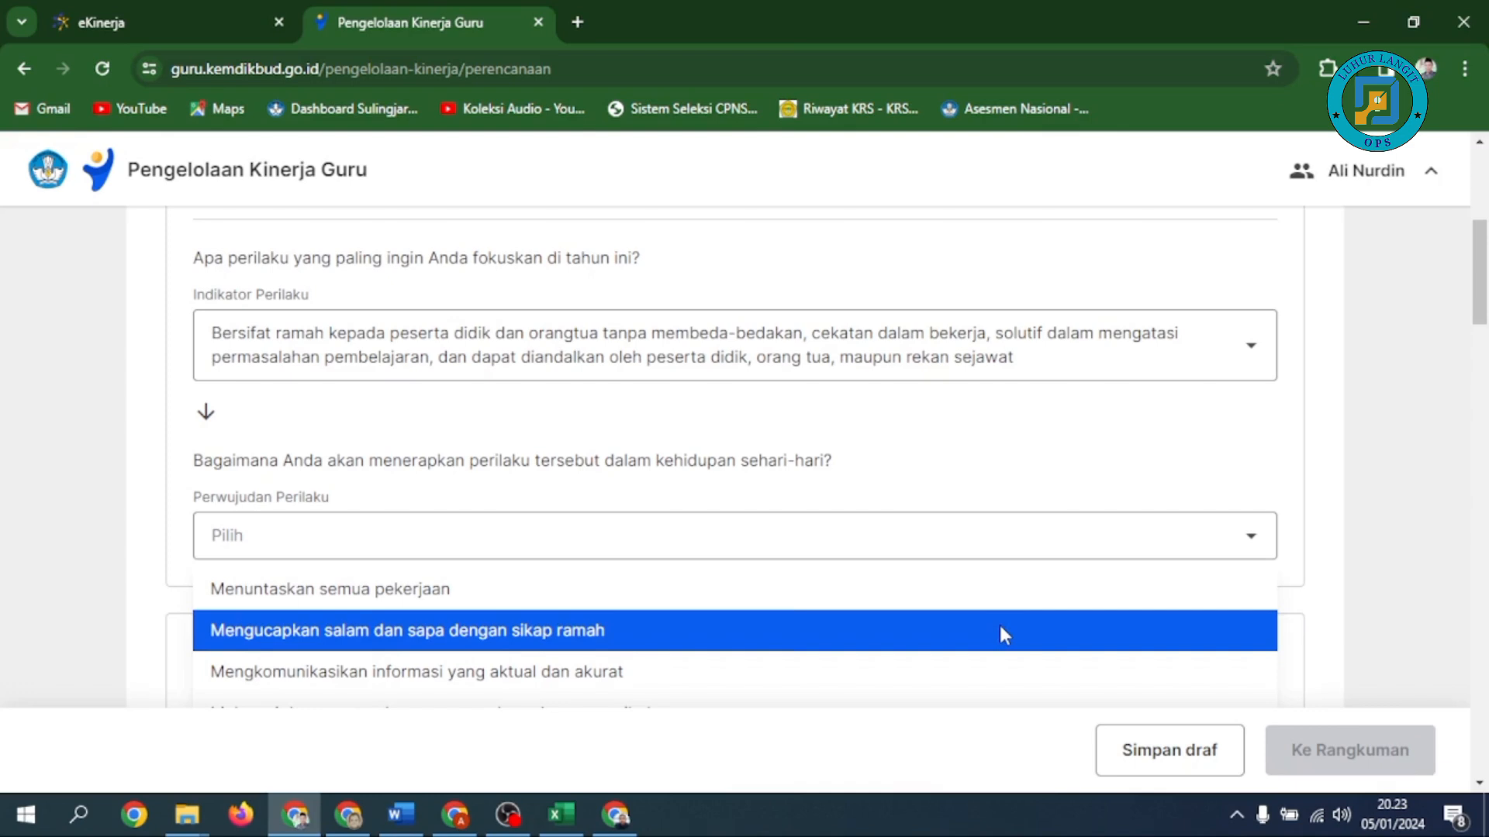
pyautogui.click(1000, 632)
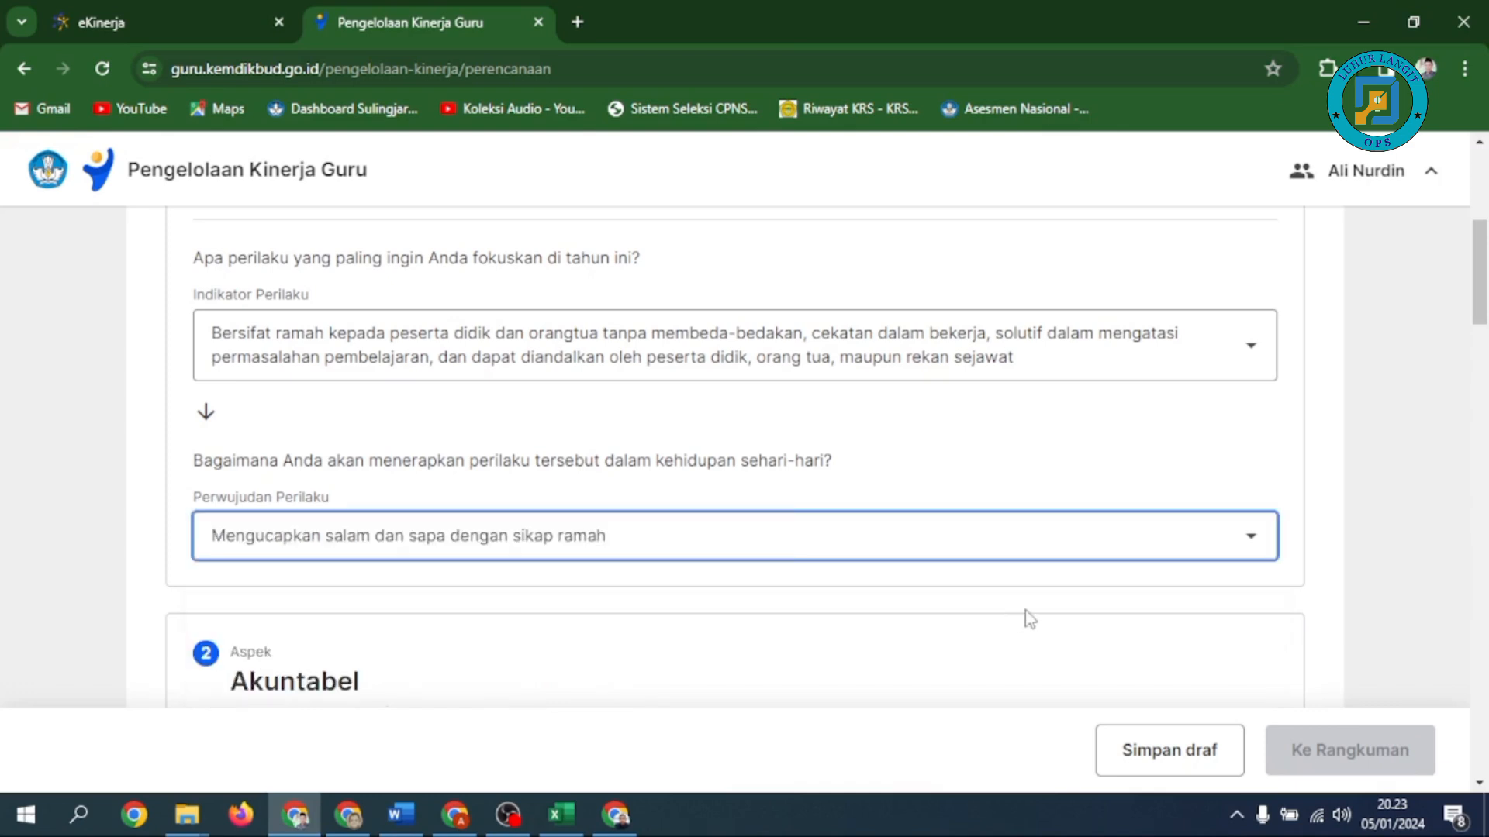
# For Akuntabel, choose the Indikator Melaksanakan tugas dengan jujur, bertanggung jawab, cermat, disiplin, dan berintegritas tinggi and the Perwujudan Melaksanakan pekerjaan sesuai dengan ketentuan.
pyautogui.scroll(-3, 1016, 616)
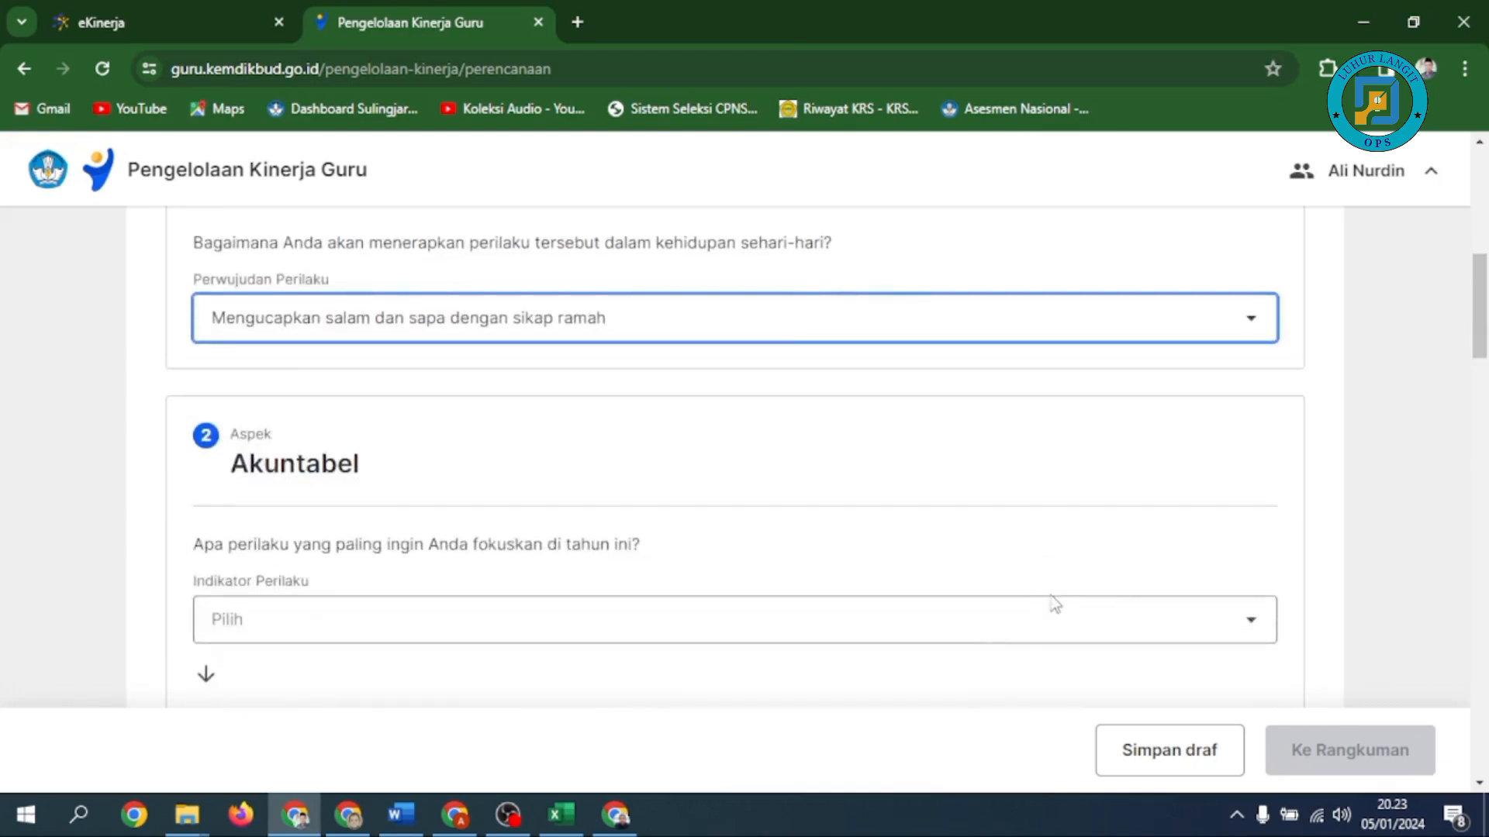
pyautogui.scroll(-3, 1103, 608)
pyautogui.click(1266, 416)
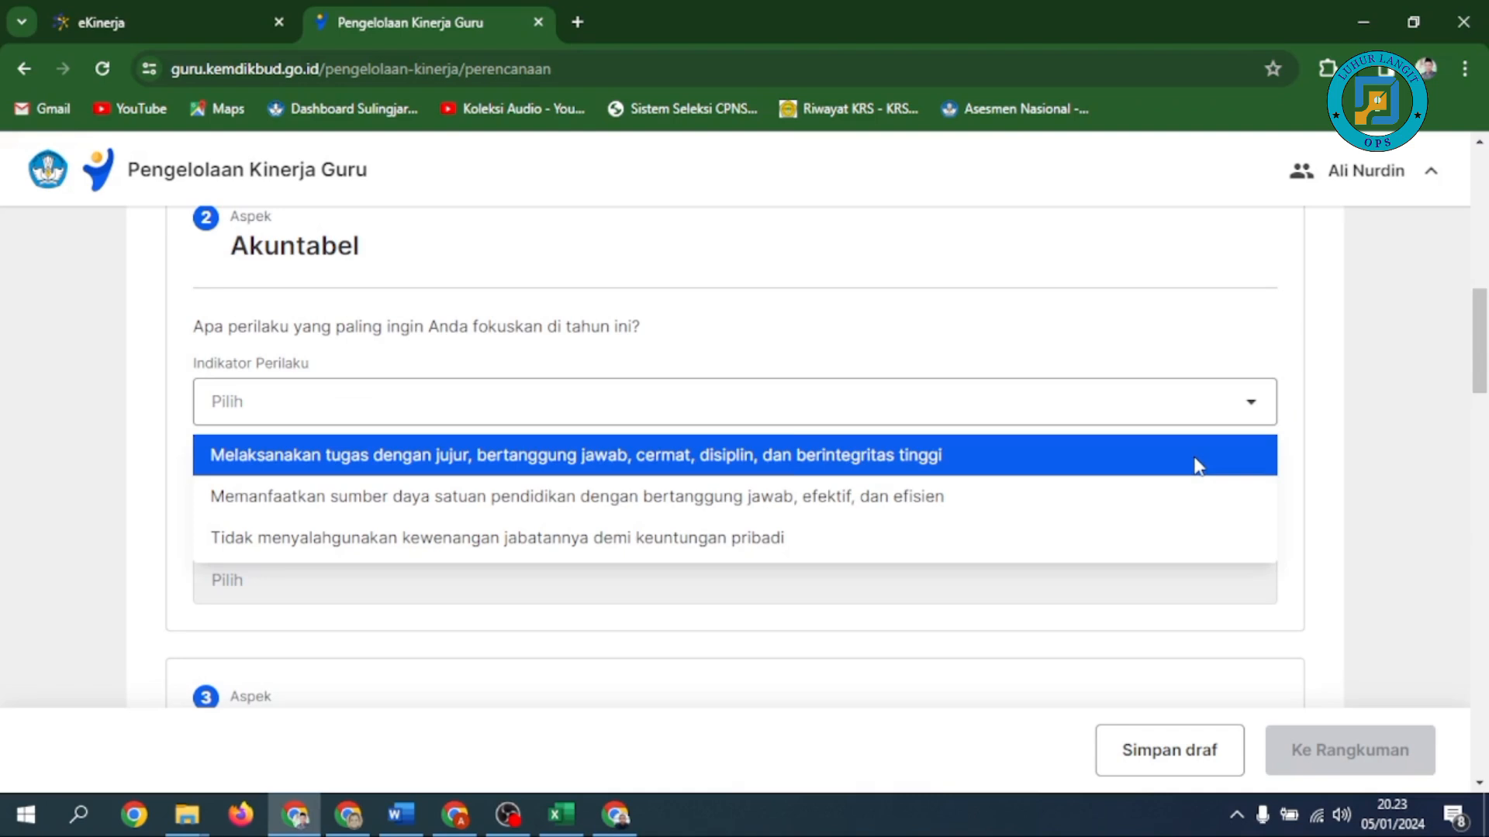
pyautogui.click(1198, 465)
pyautogui.scroll(-1, 1198, 465)
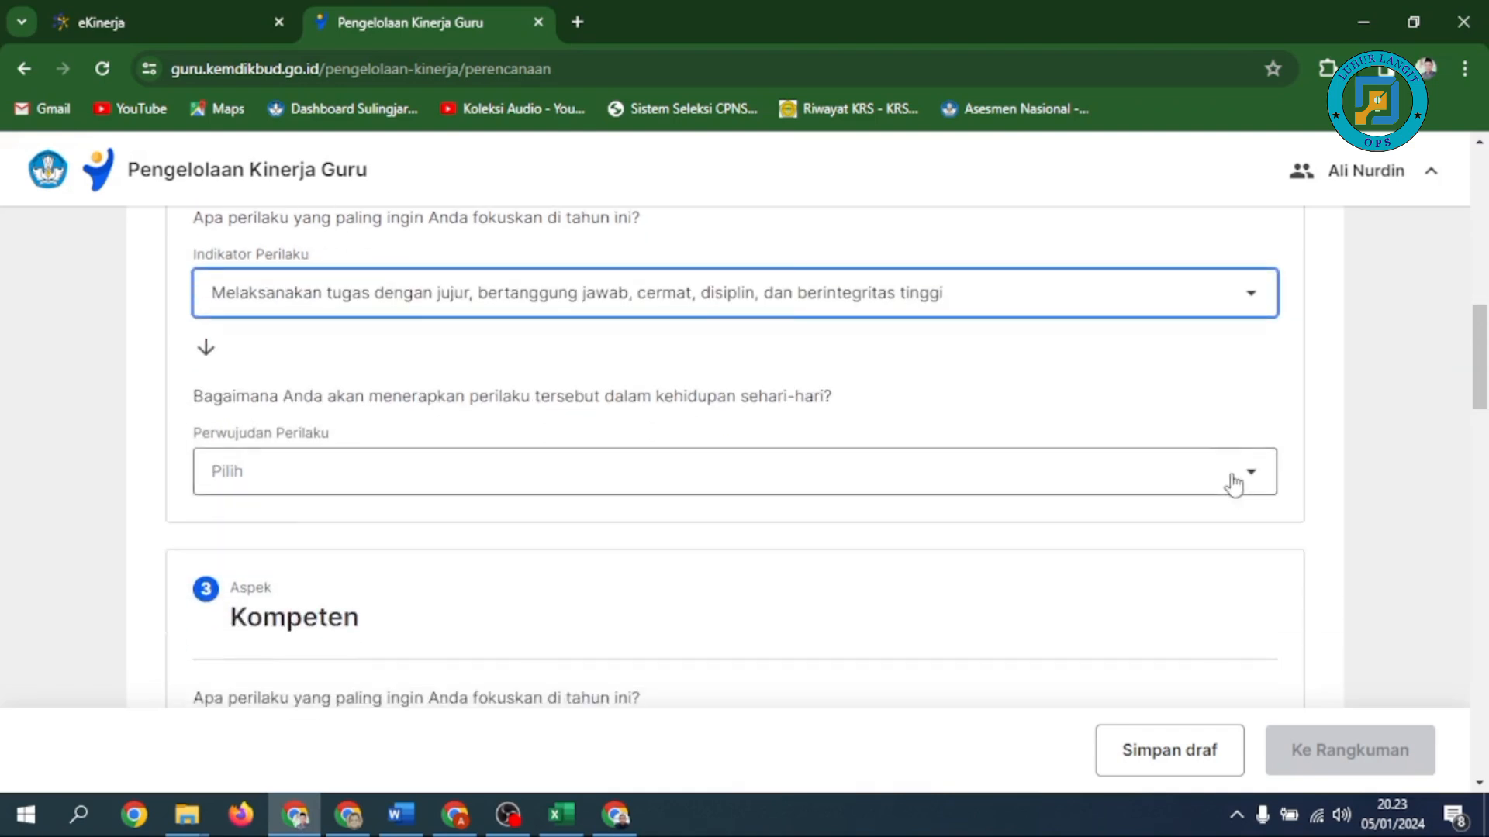
pyautogui.click(1229, 481)
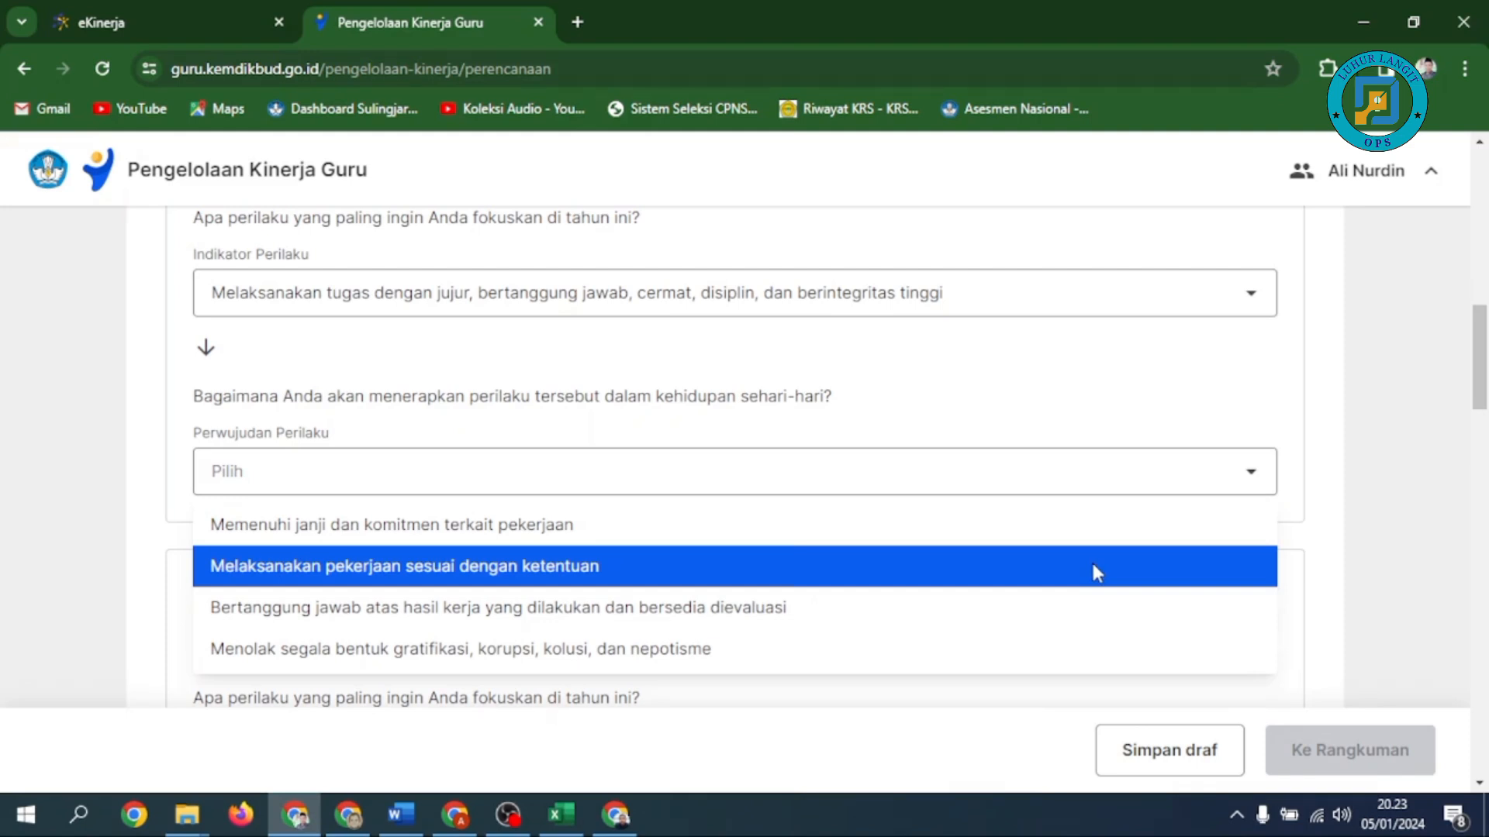
pyautogui.click(1093, 573)
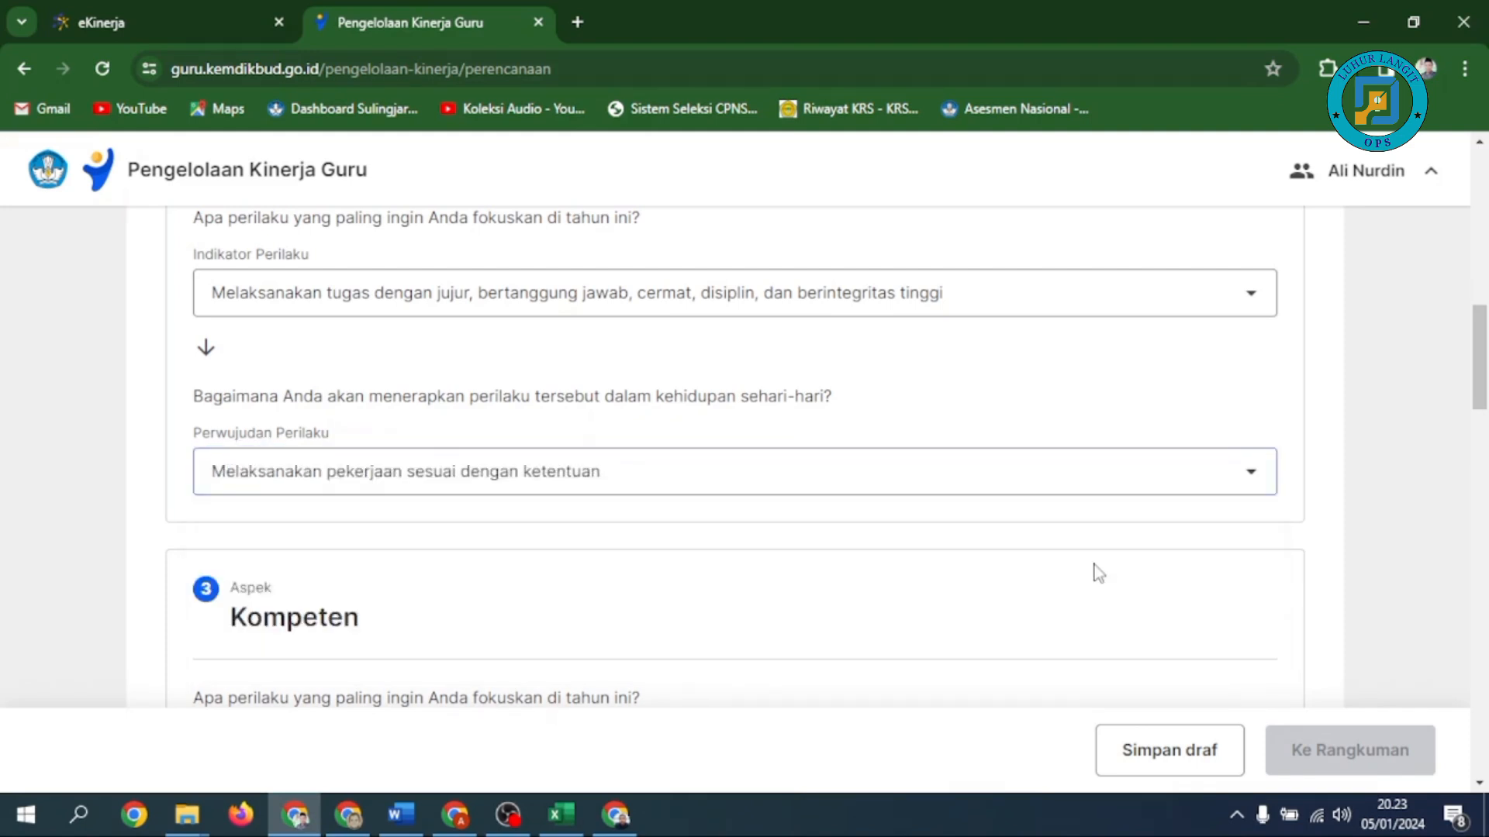
# For Kompeten, choose the Indikator Melaksanakan tugas dengan kualitas terbaik and the Perwujudan Melaksanakan rencana kerja dan/atau anggaran sesuai target yang ditetapkan.
pyautogui.scroll(-4, 1097, 568)
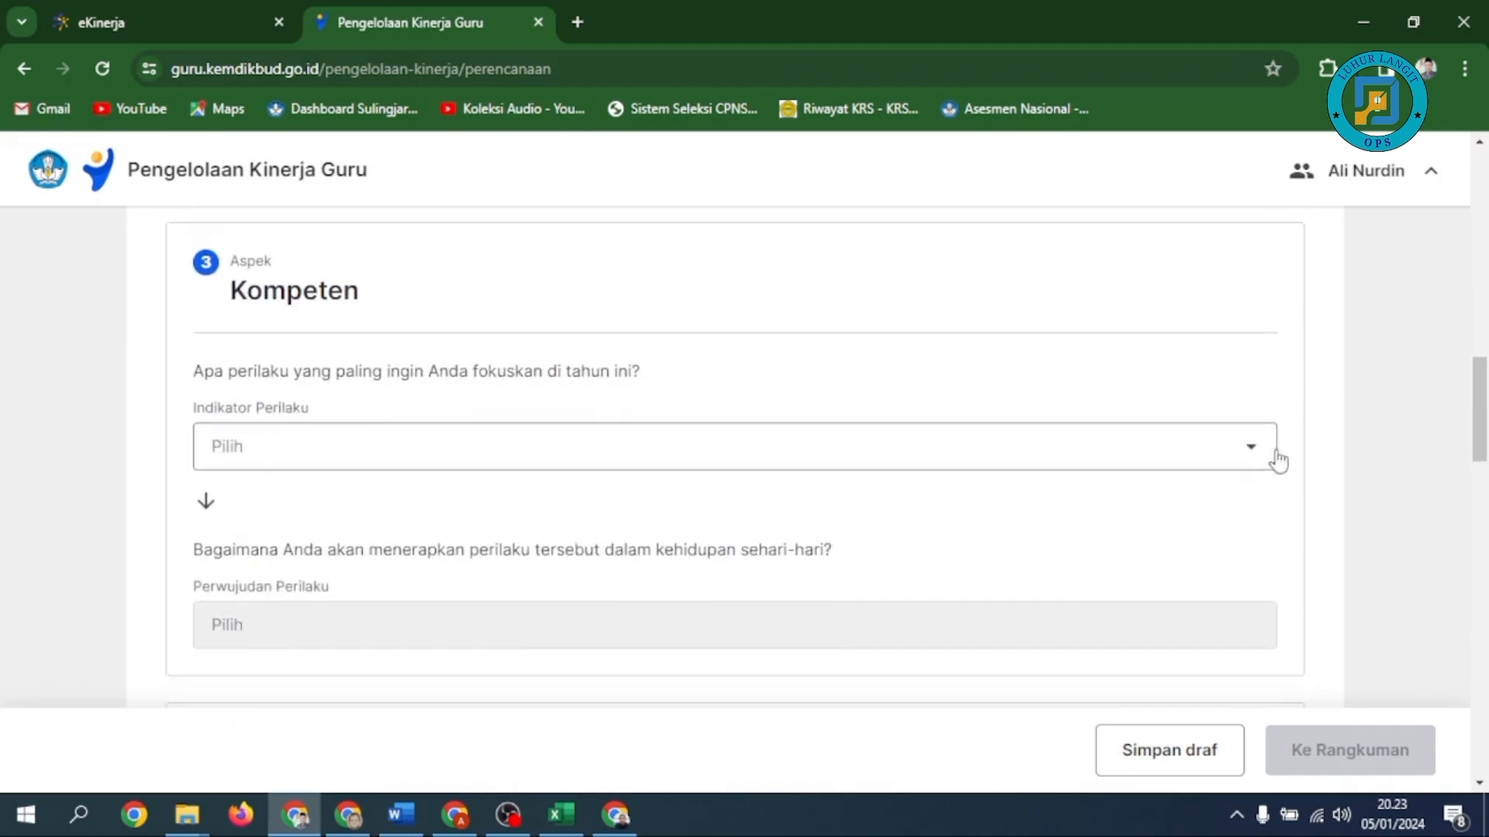
pyautogui.click(1245, 460)
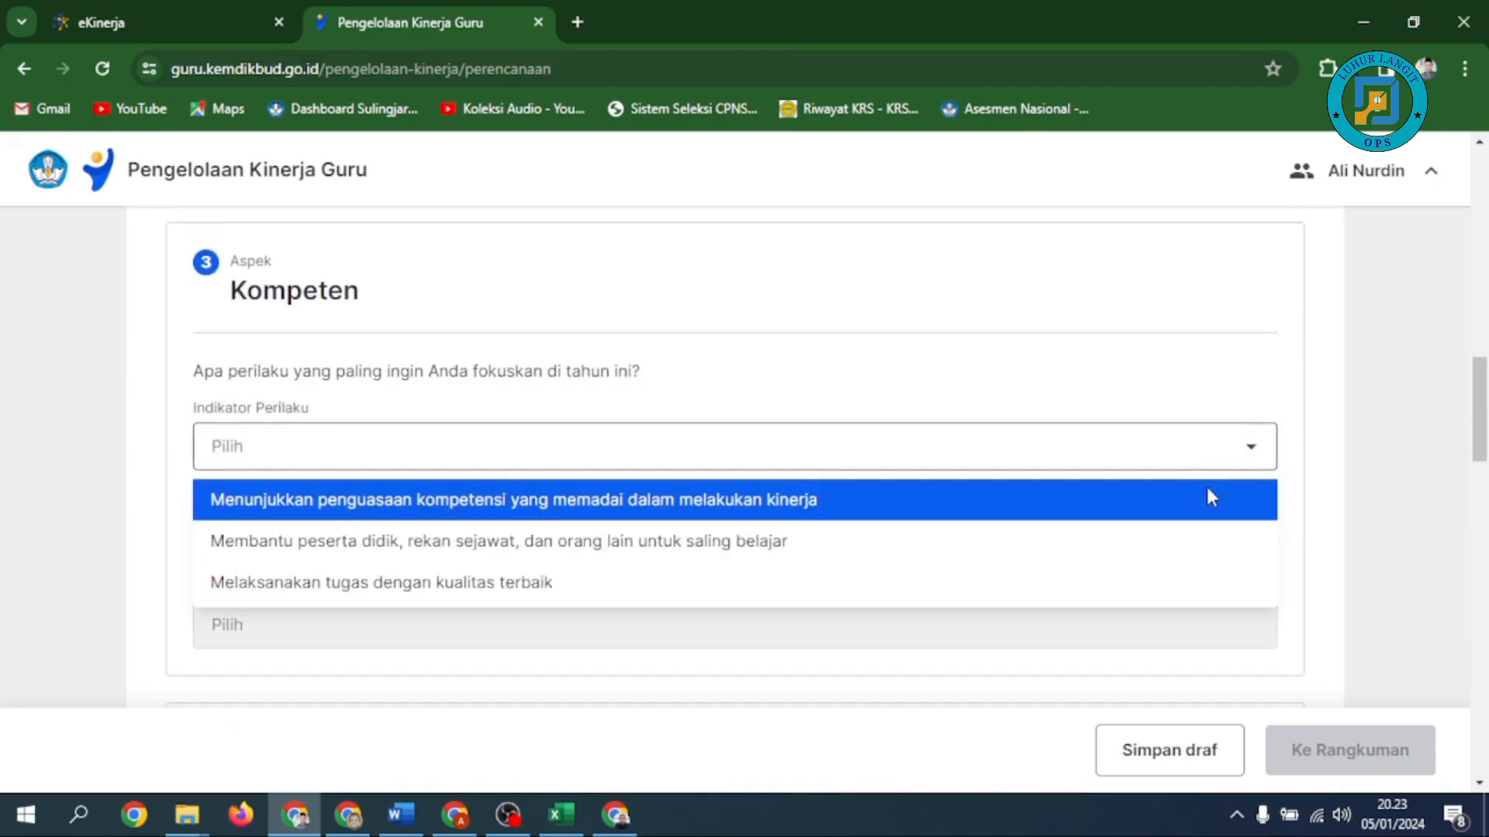
pyautogui.click(1168, 576)
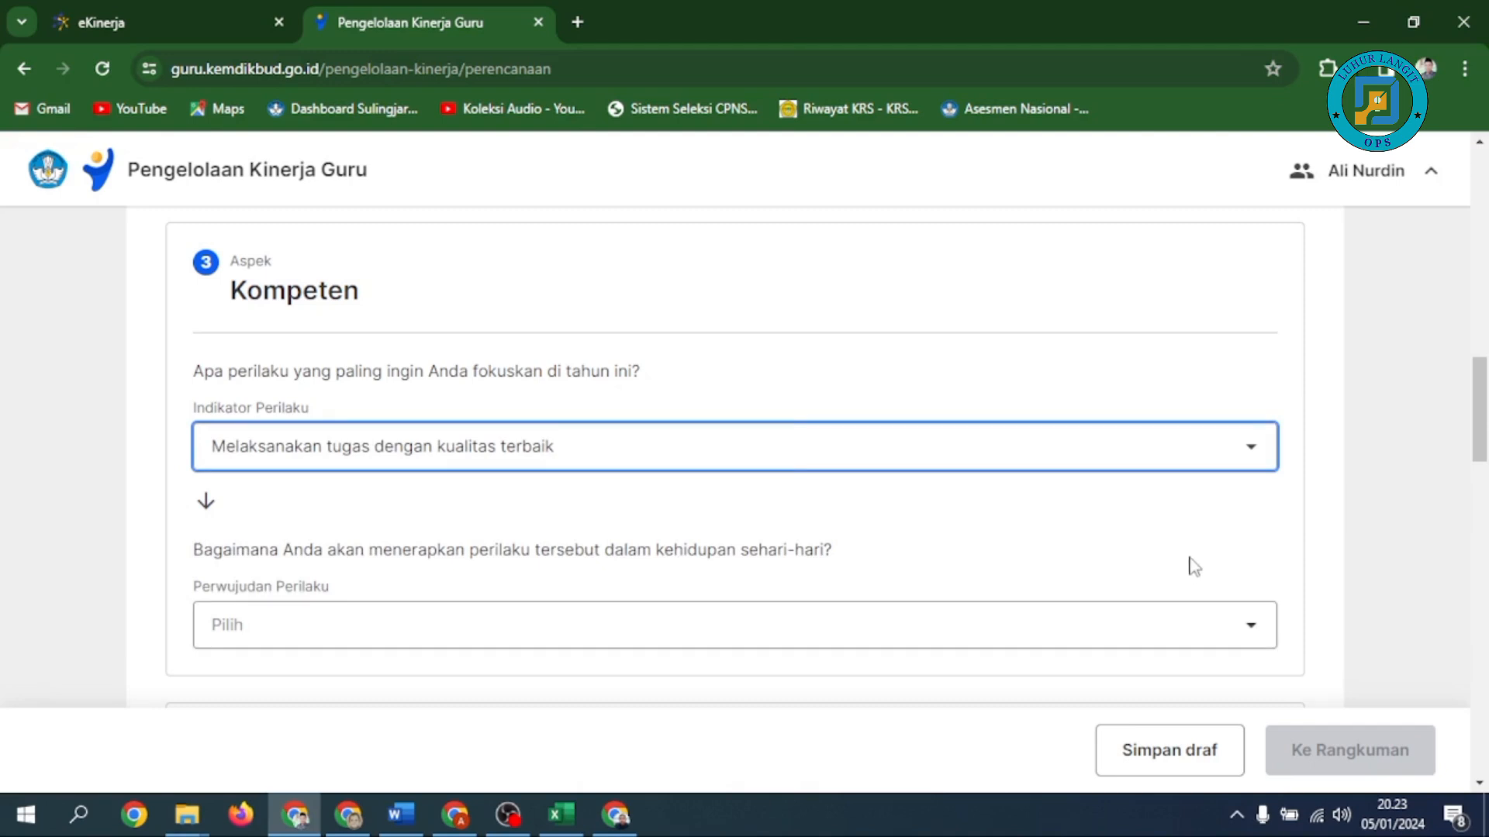
pyautogui.scroll(-1, 1191, 559)
pyautogui.scroll(-2, 1194, 566)
pyautogui.click(1262, 425)
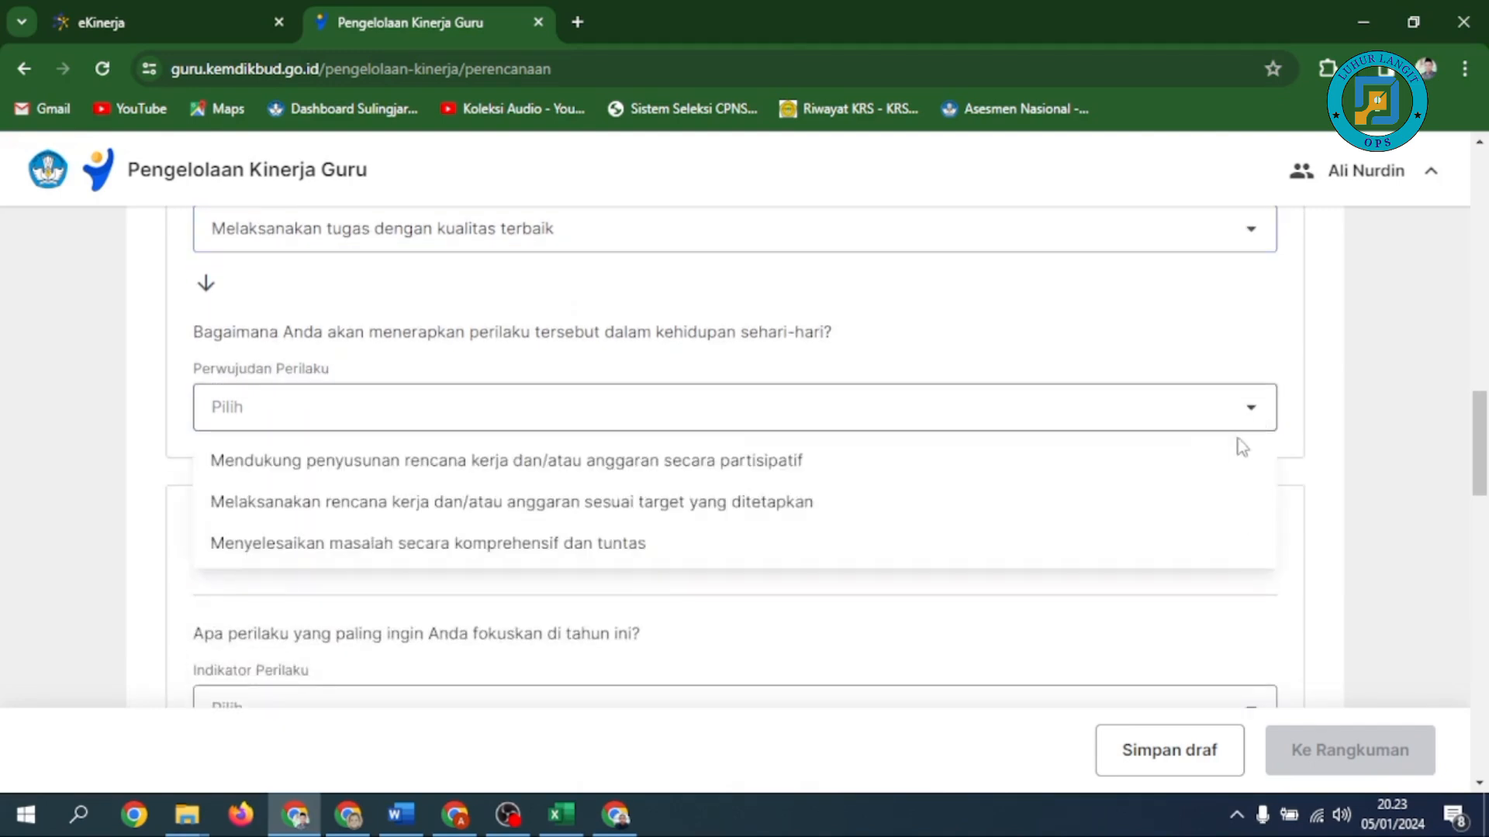
pyautogui.click(1217, 501)
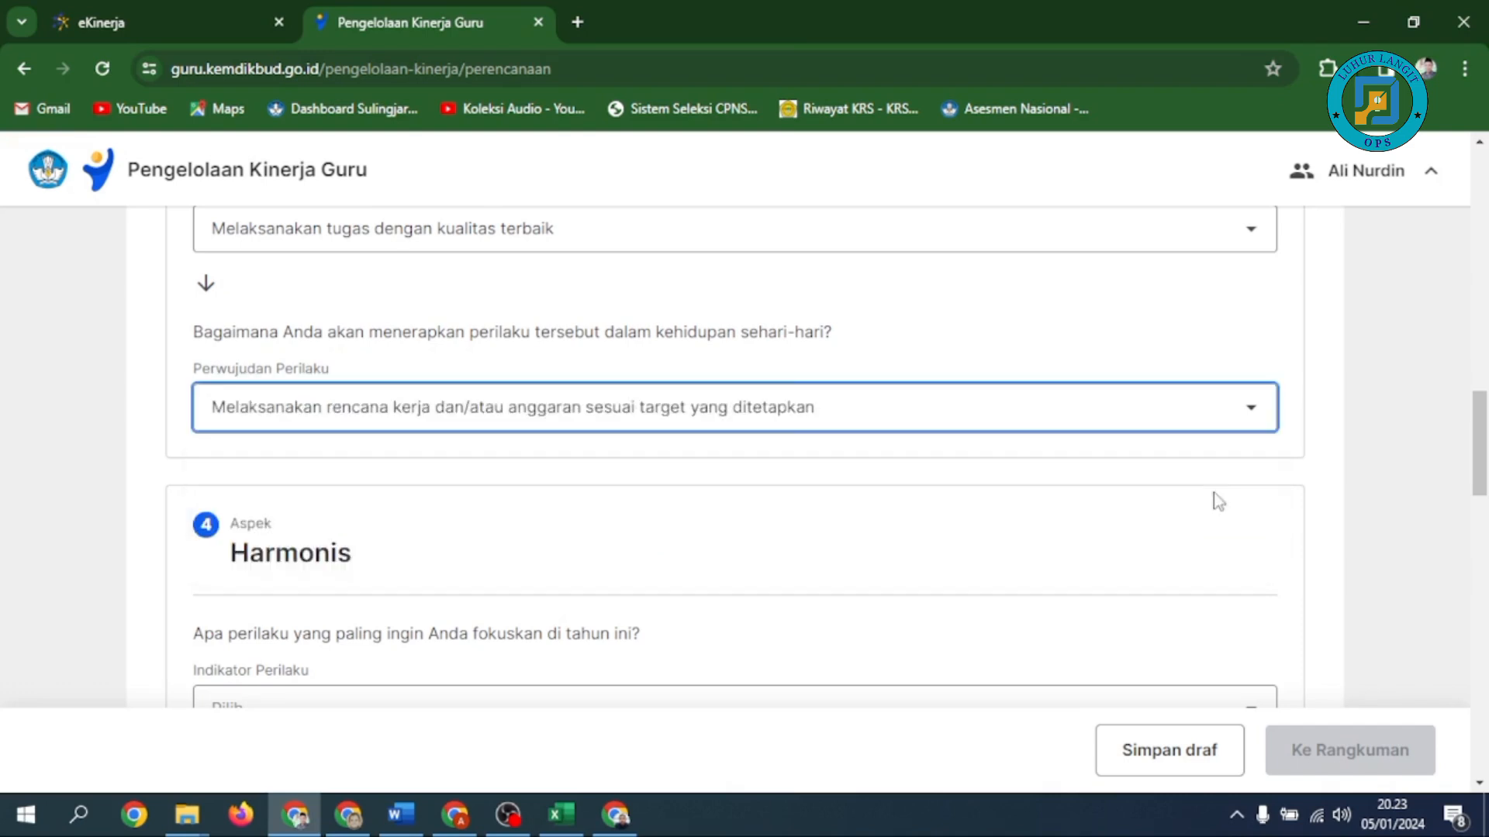
# For Harmonis, choose the Indikator Memberikan pertolongan bagi warga satuan pendidikan yang memerlukan and the Perwujudan Menawarkan solusi kepada warga satuan pendidikan dengan responsif.
pyautogui.scroll(-3, 1217, 501)
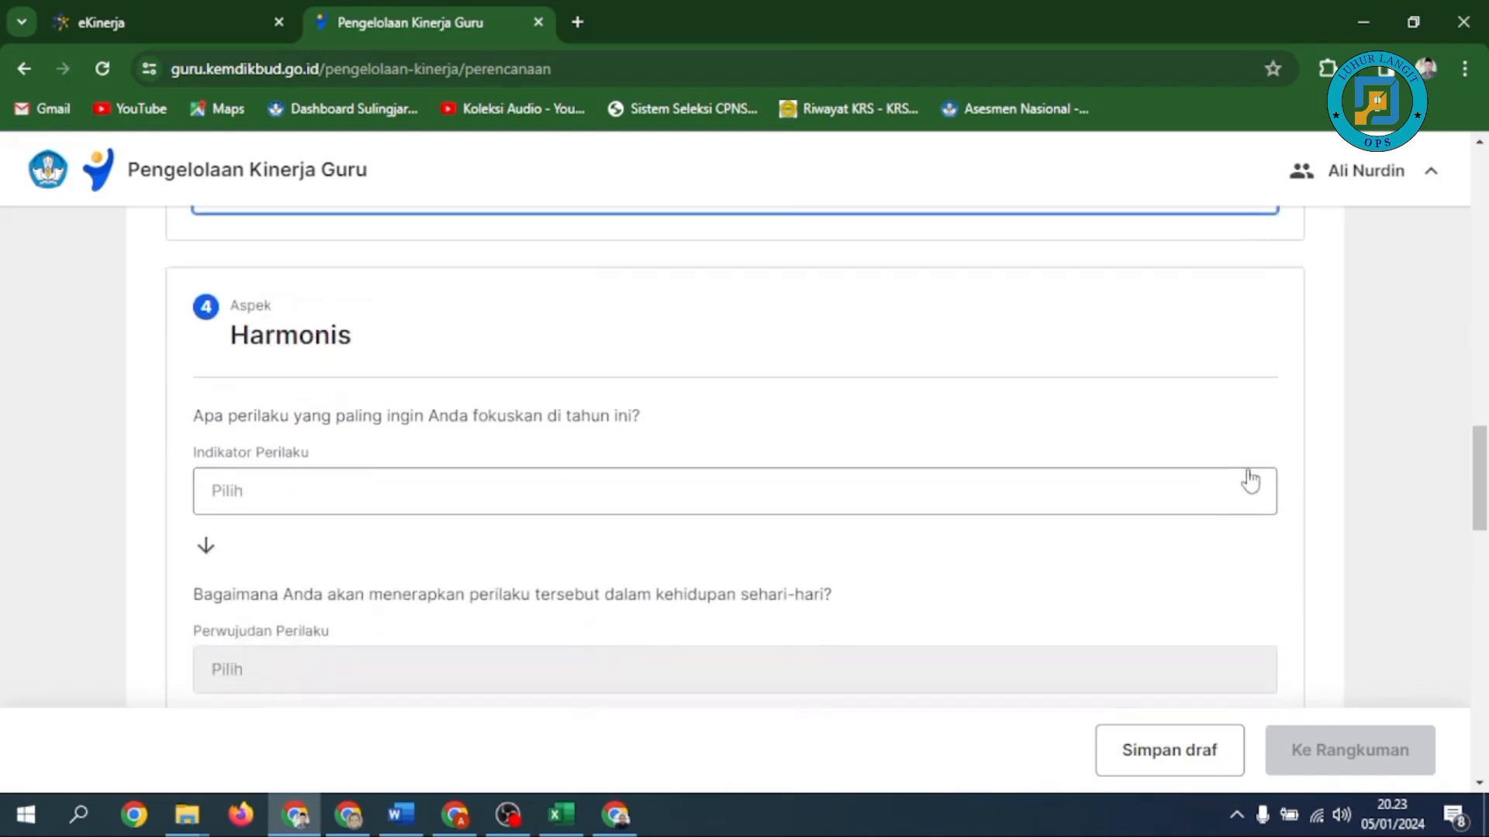
pyautogui.click(1248, 478)
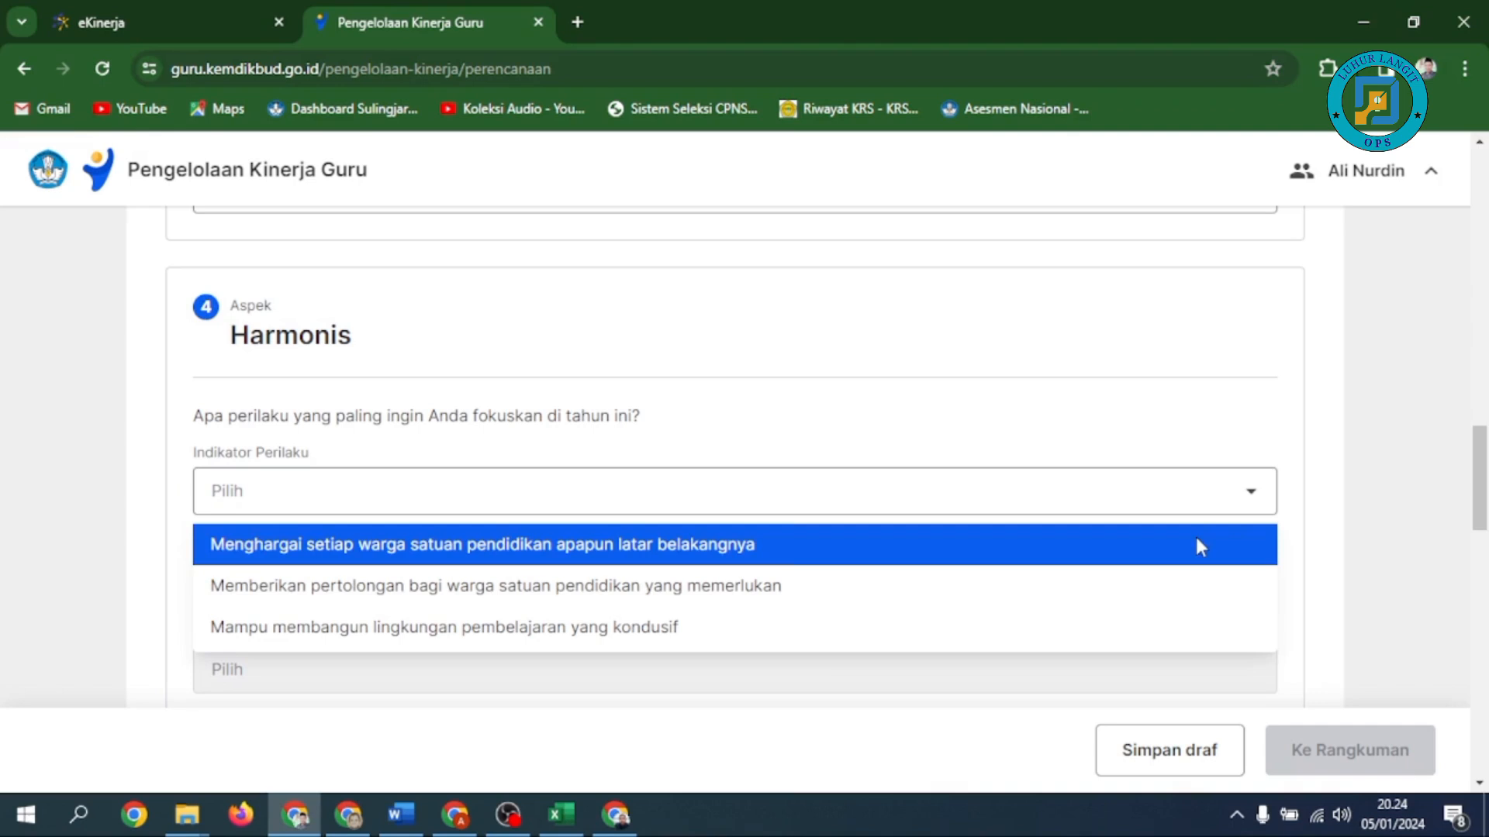
pyautogui.click(1184, 578)
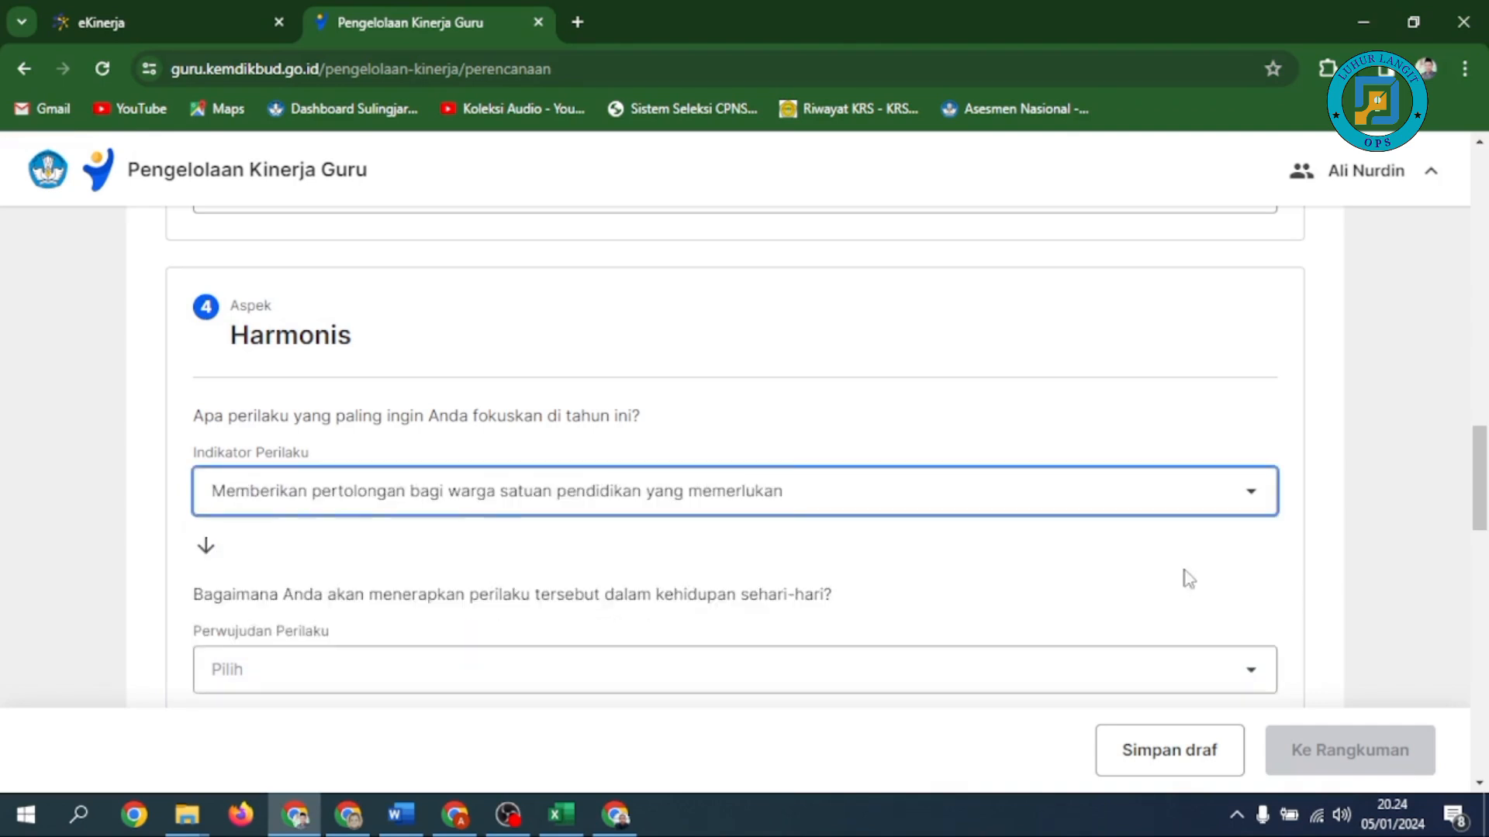
pyautogui.scroll(-3, 1186, 570)
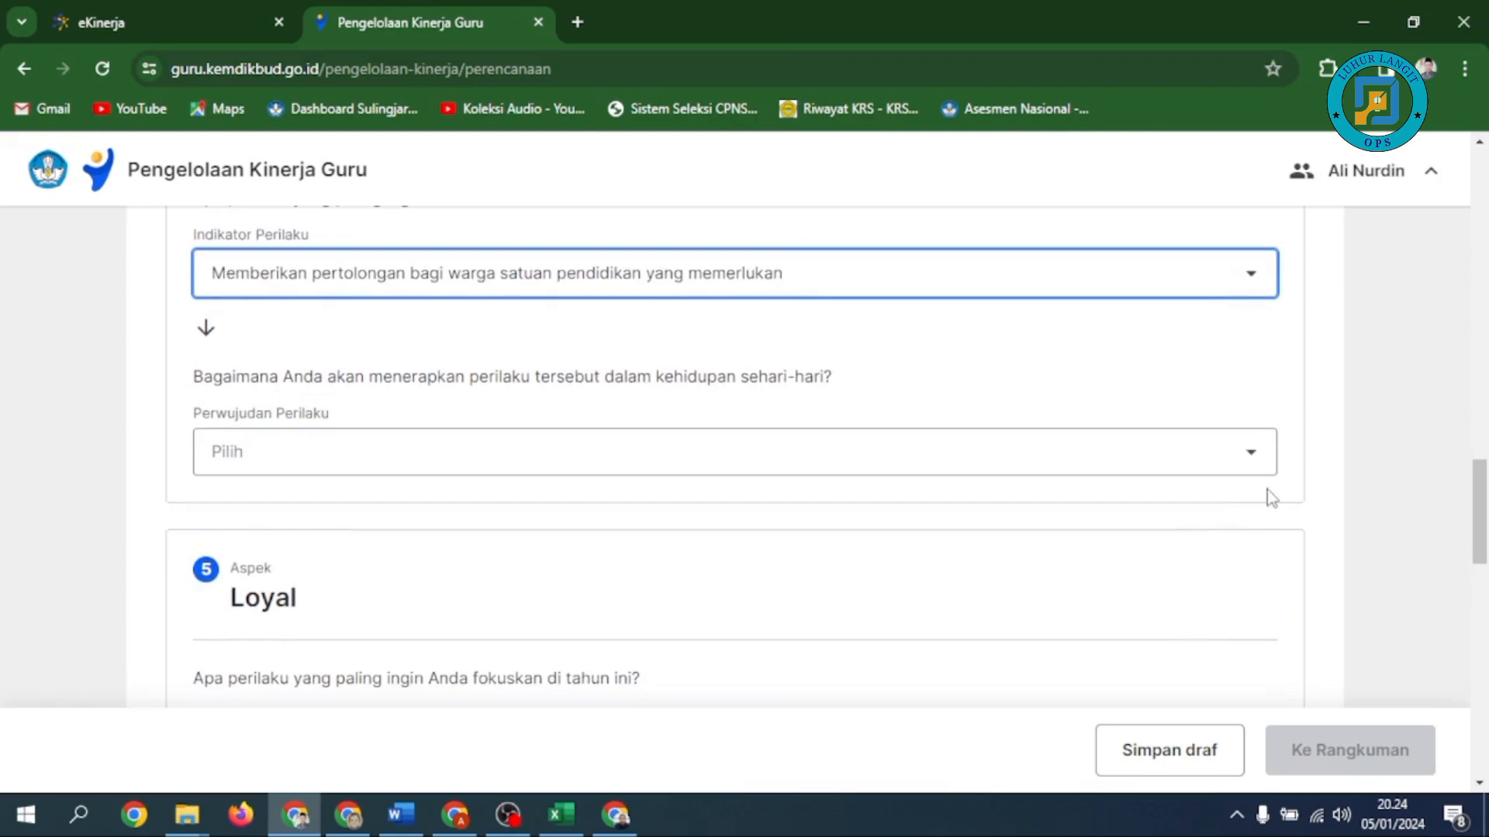
pyautogui.click(1259, 471)
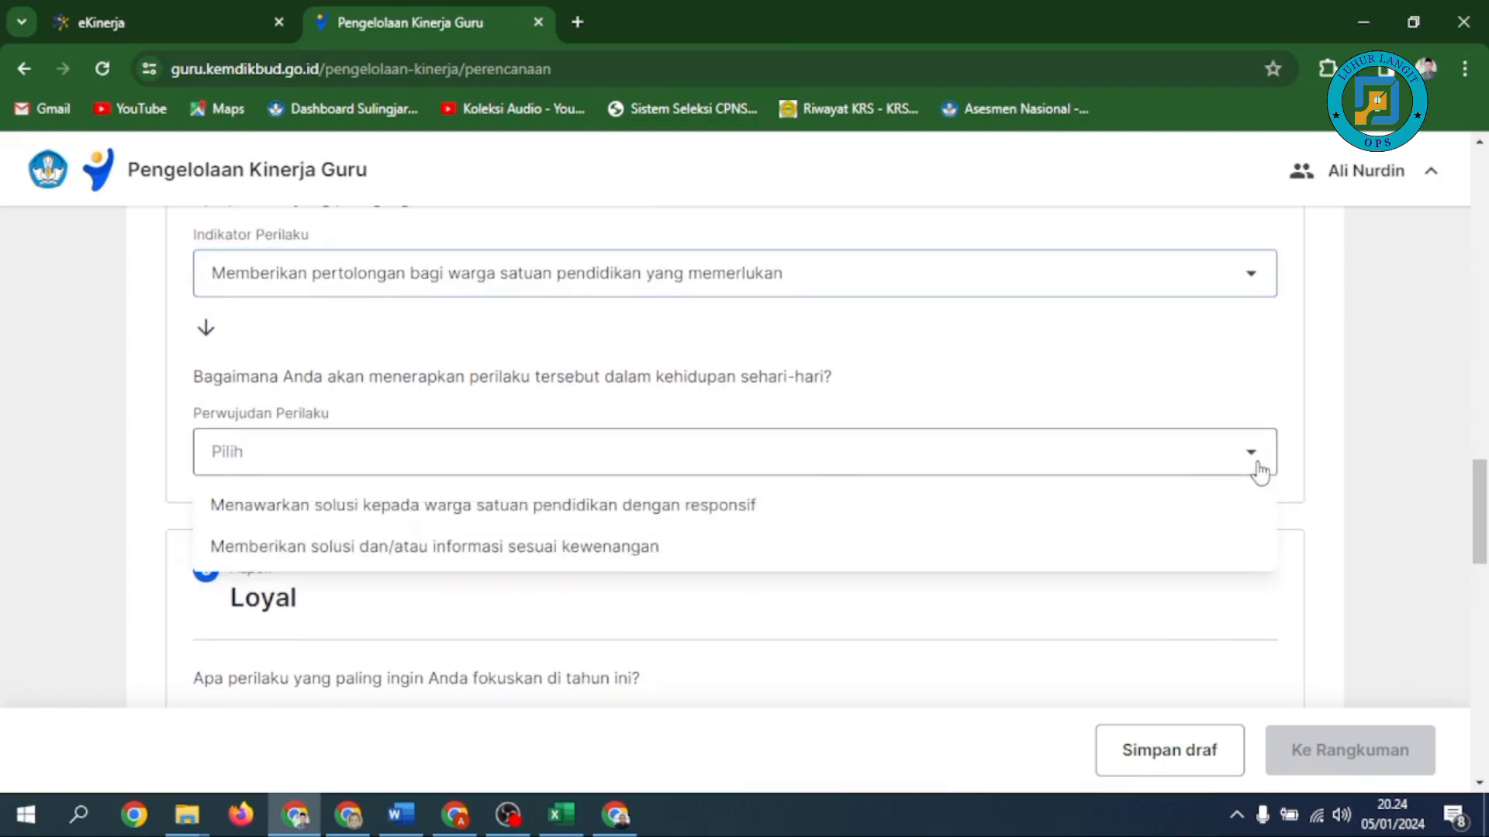
pyautogui.click(1205, 518)
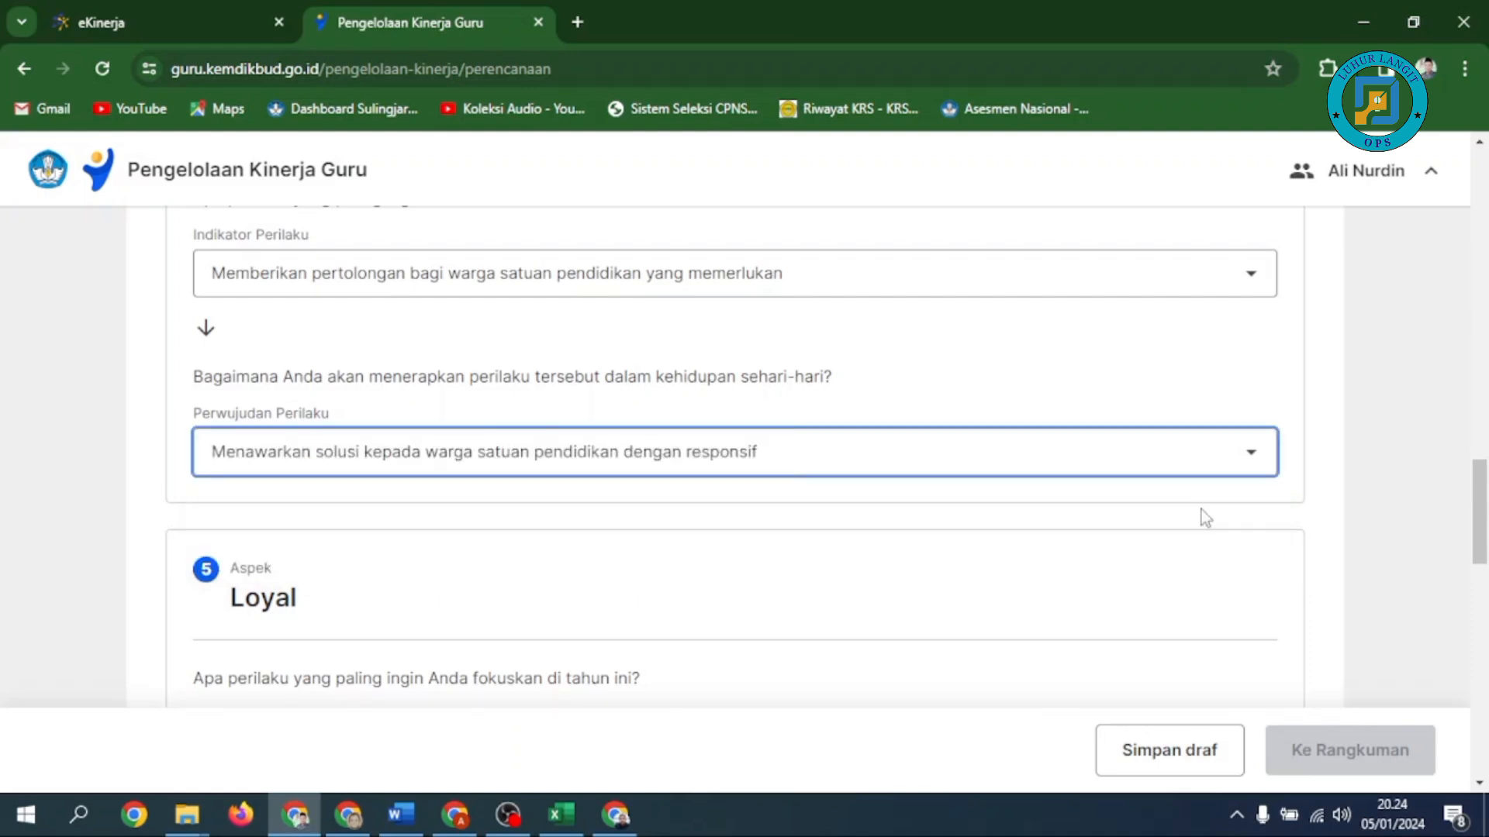
# For Loyal, choose the Indikator Memegang teguh moral dan mematuhi peraturan perundang-undangan yang berlaku and the Perwujudan Menyebarkan informasi yang mendukung transformasi pembelajaran.
pyautogui.scroll(-3, 1202, 519)
pyautogui.click(1236, 536)
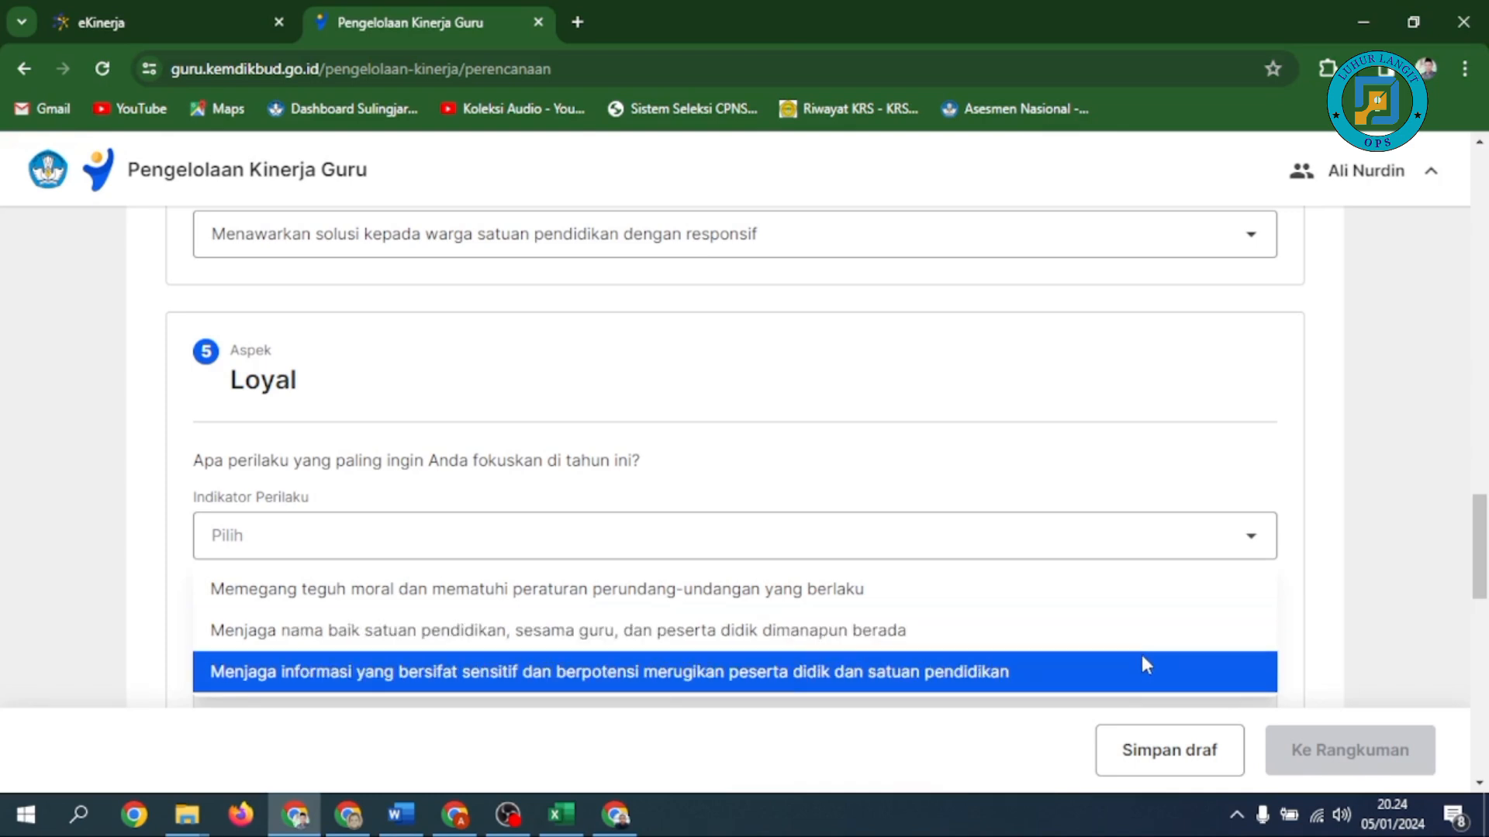
pyautogui.click(1150, 597)
pyautogui.scroll(-3, 1148, 597)
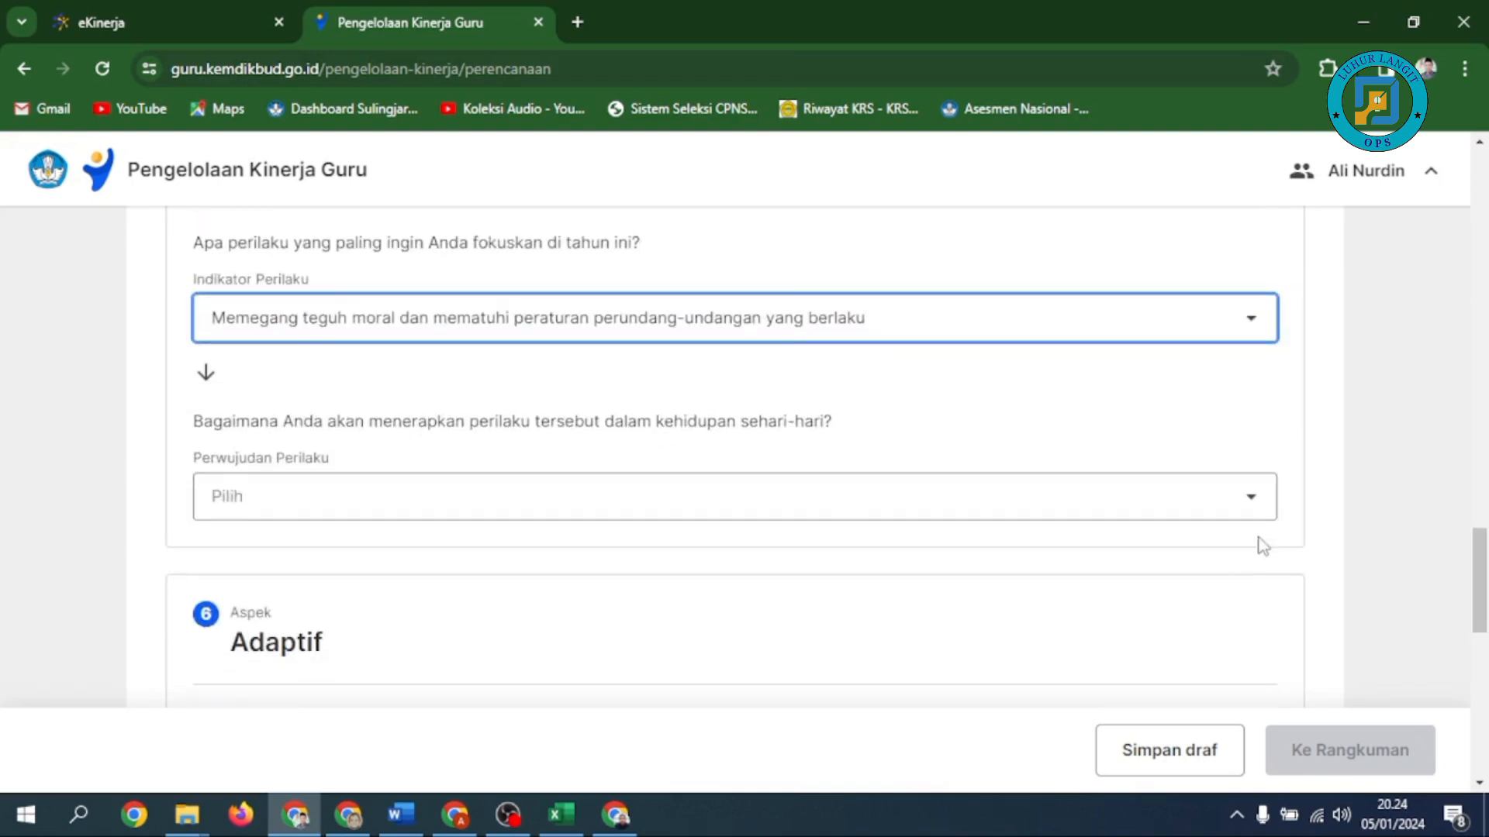
pyautogui.click(1253, 512)
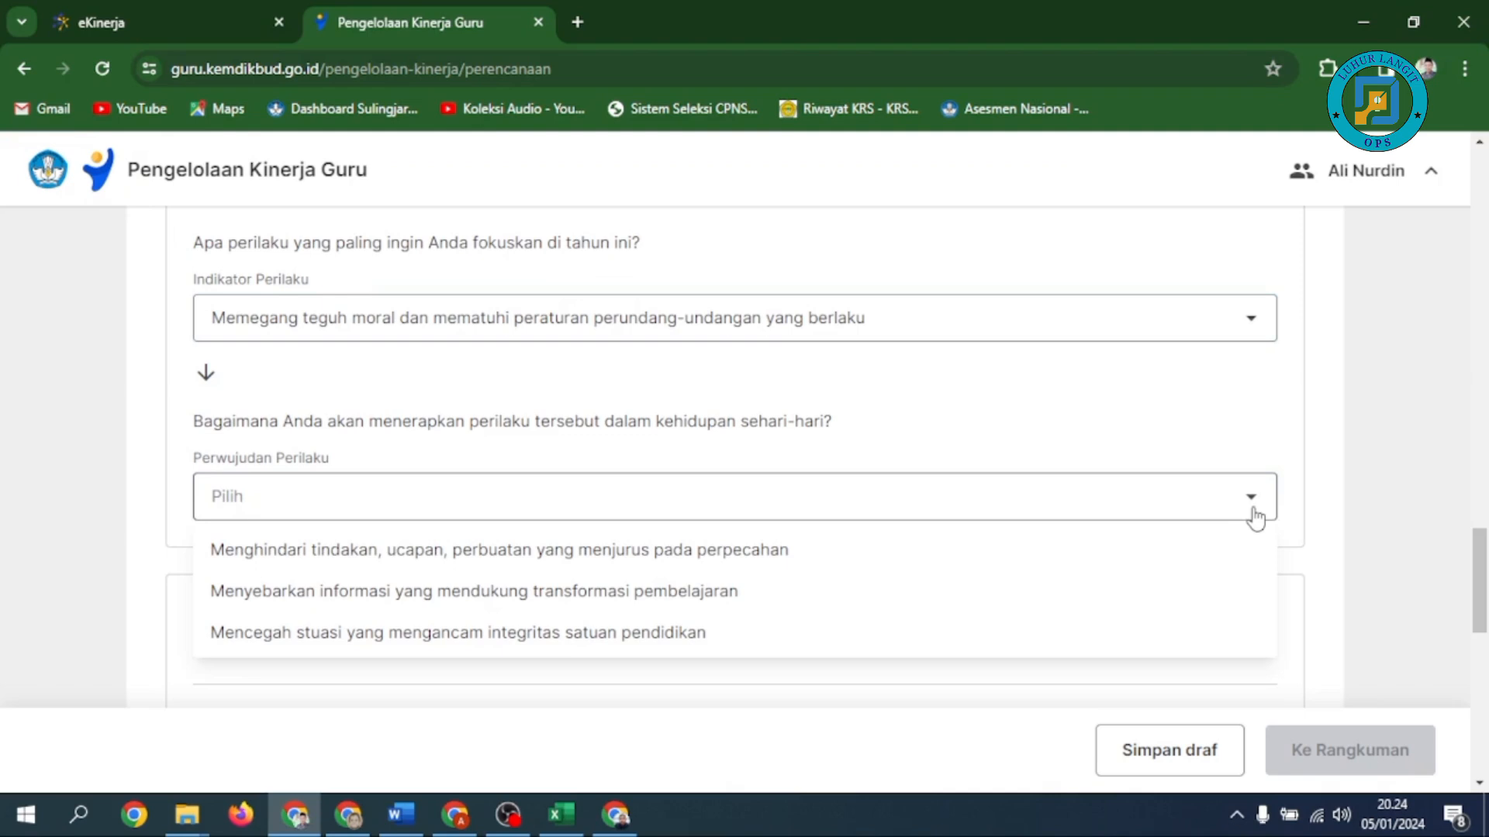
pyautogui.click(1101, 594)
# For Adaptif, choose the Indikator Terus berinovasi dan mengembangkan kreativitas untuk memajukan satuan pendidikan and the Perwujudan Memanfaatkan teknologi informasi untuk mendukung pekerjaan.
pyautogui.scroll(-3, 1107, 582)
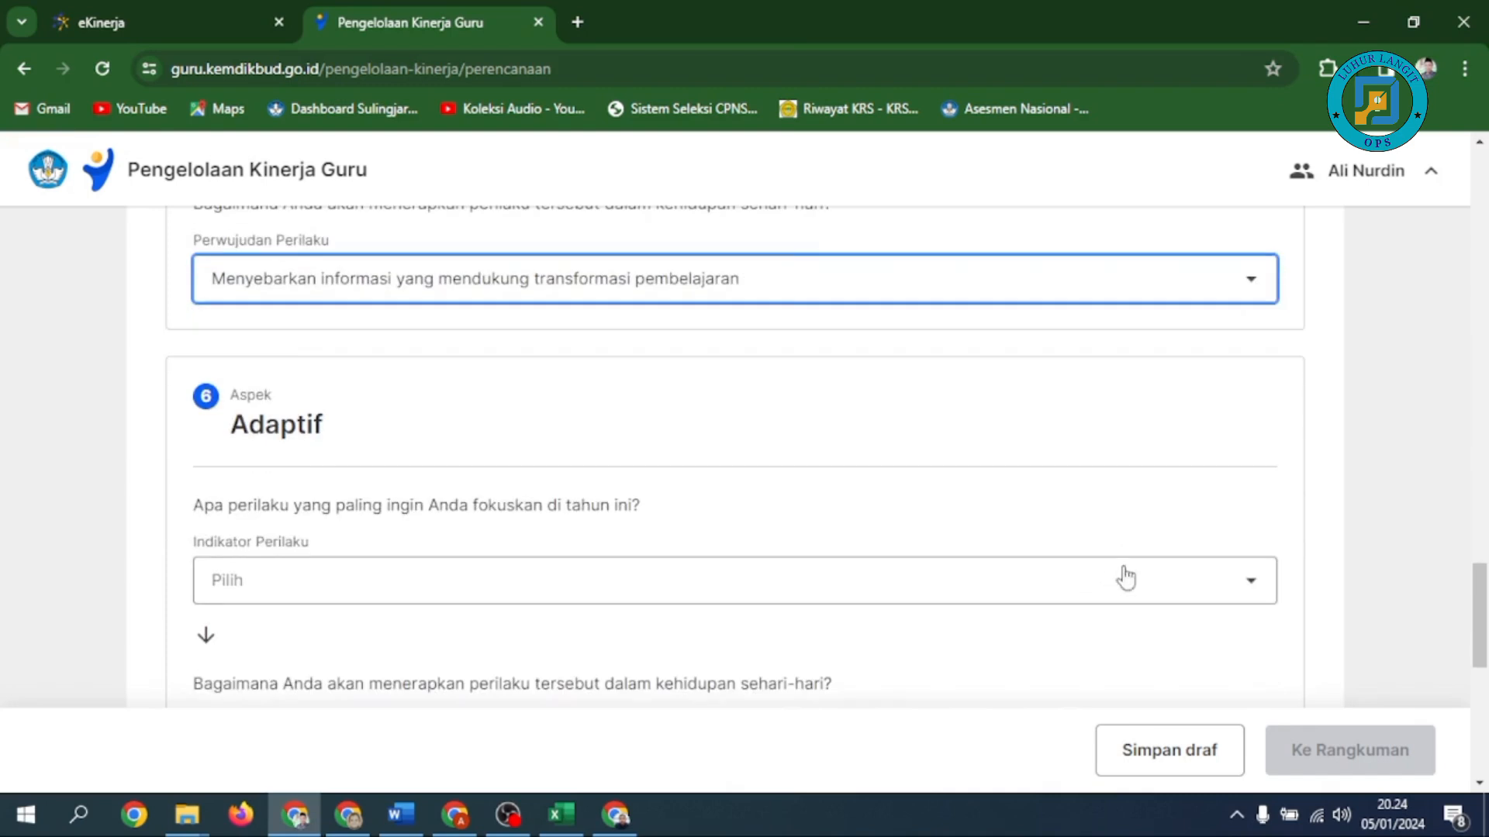
pyautogui.click(1243, 583)
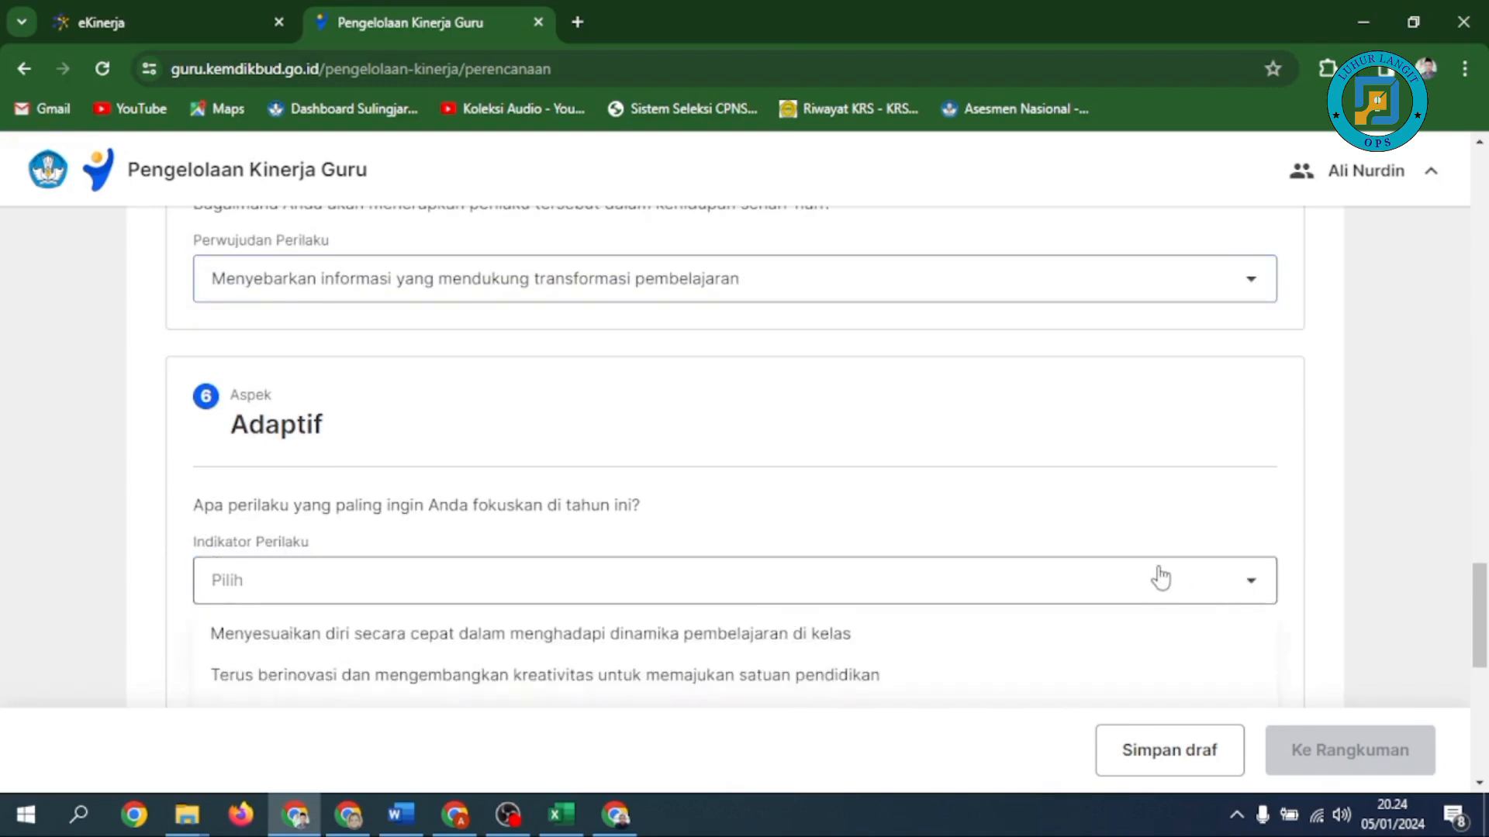
pyautogui.scroll(-1, 1155, 577)
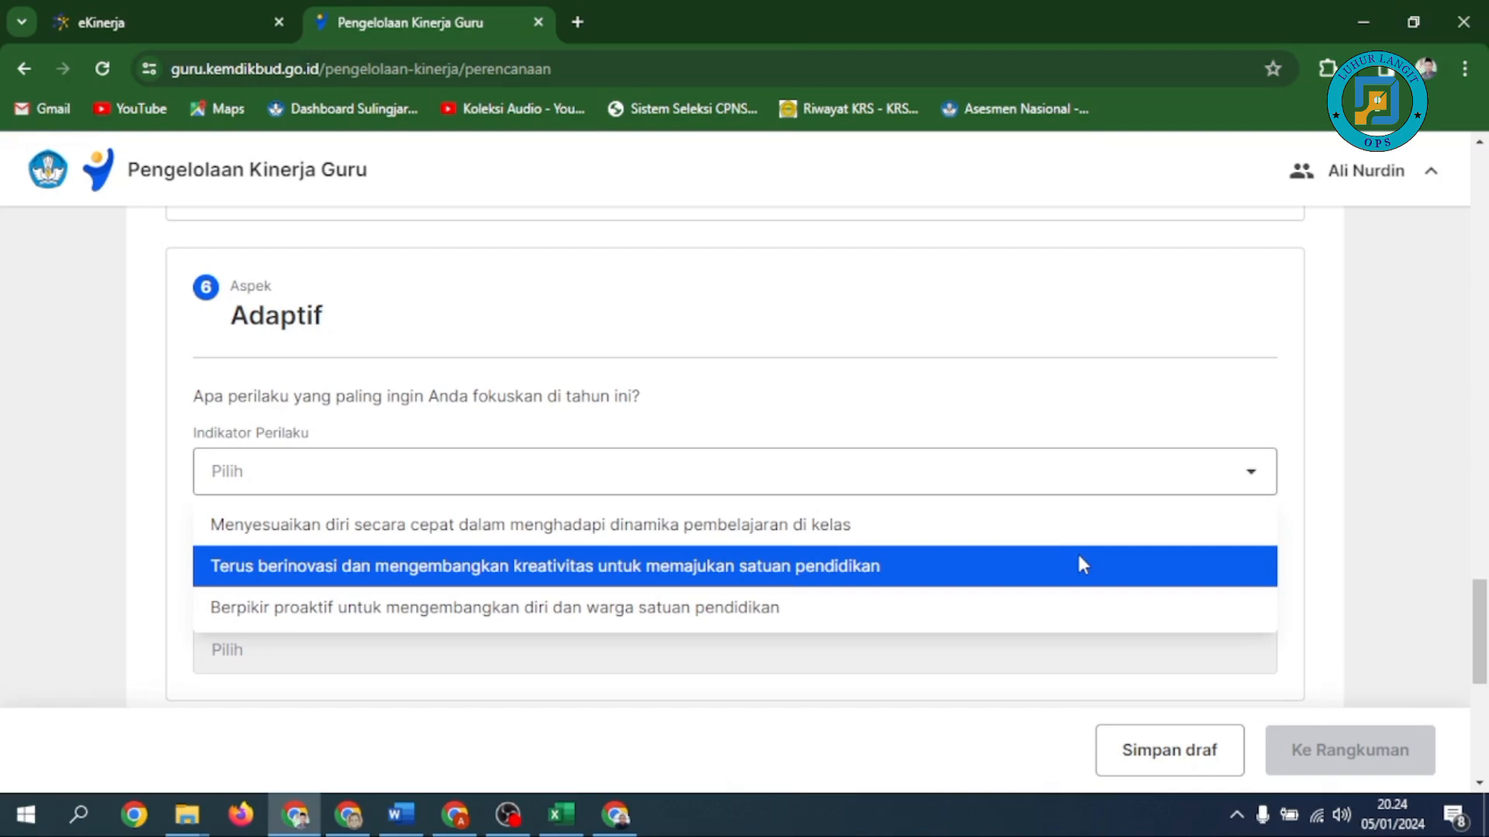
pyautogui.click(1078, 557)
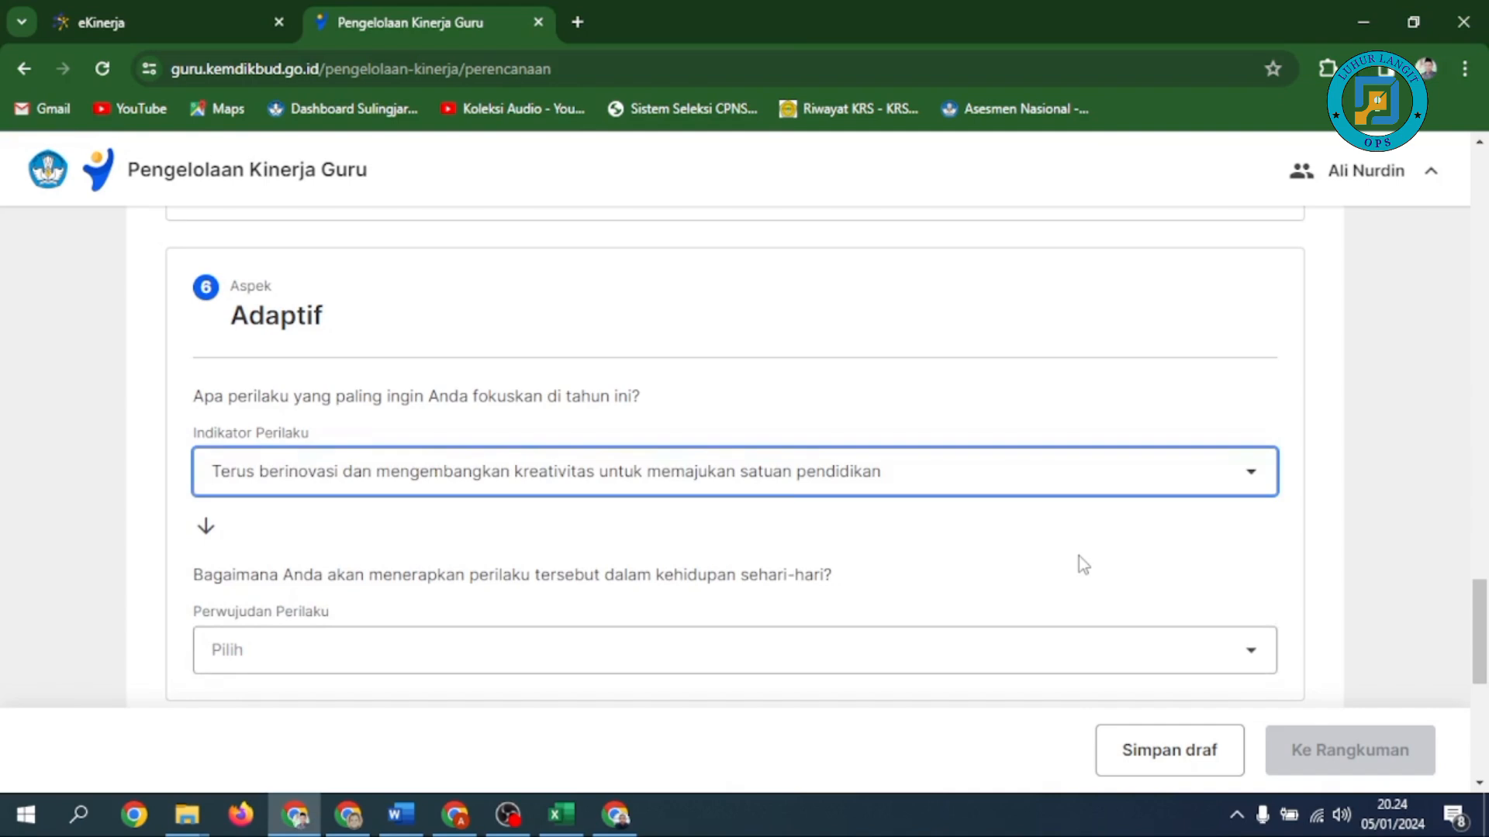
pyautogui.scroll(-3, 1078, 557)
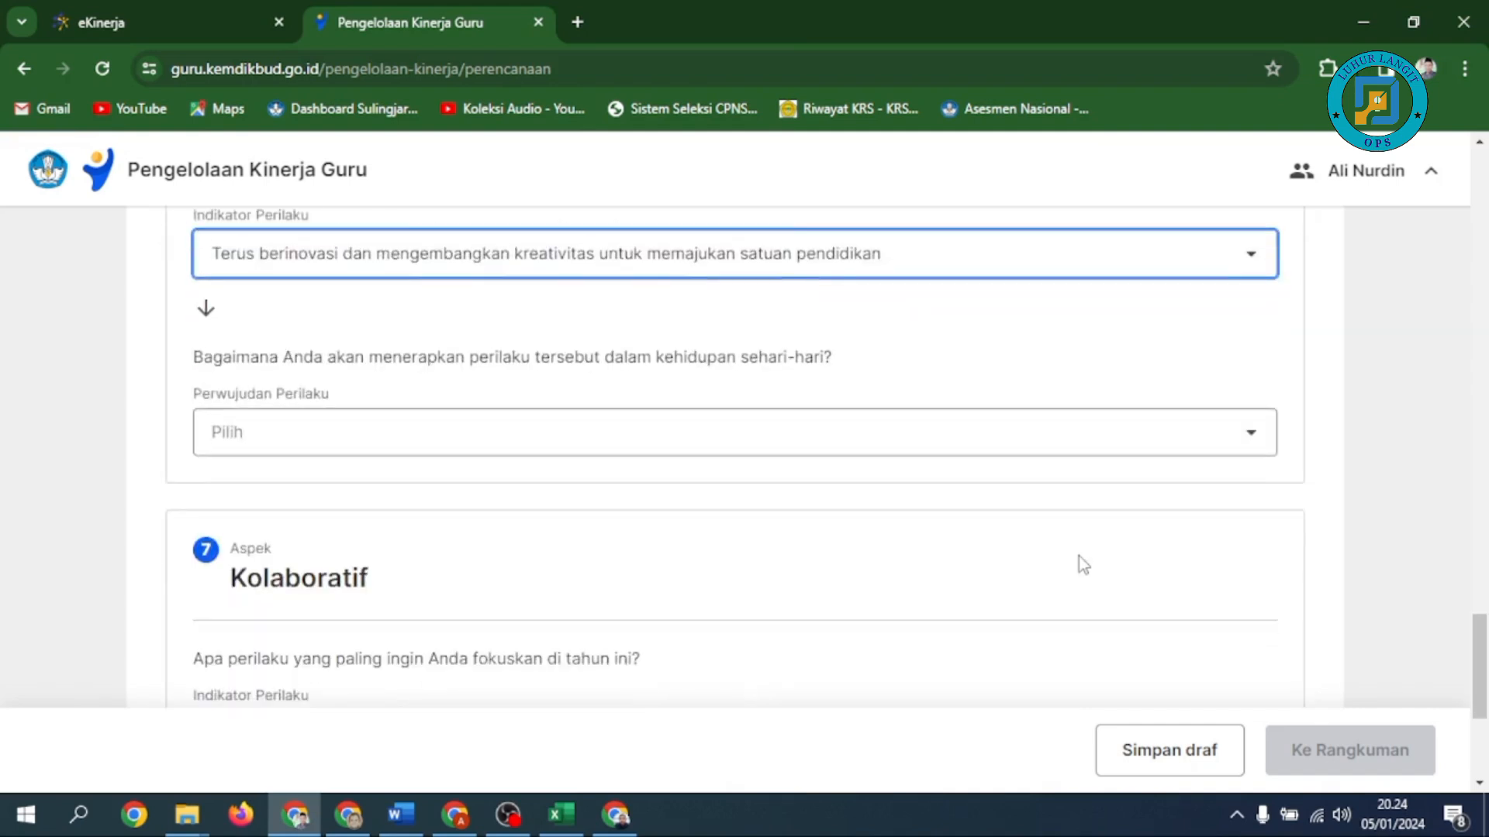
pyautogui.click(1226, 443)
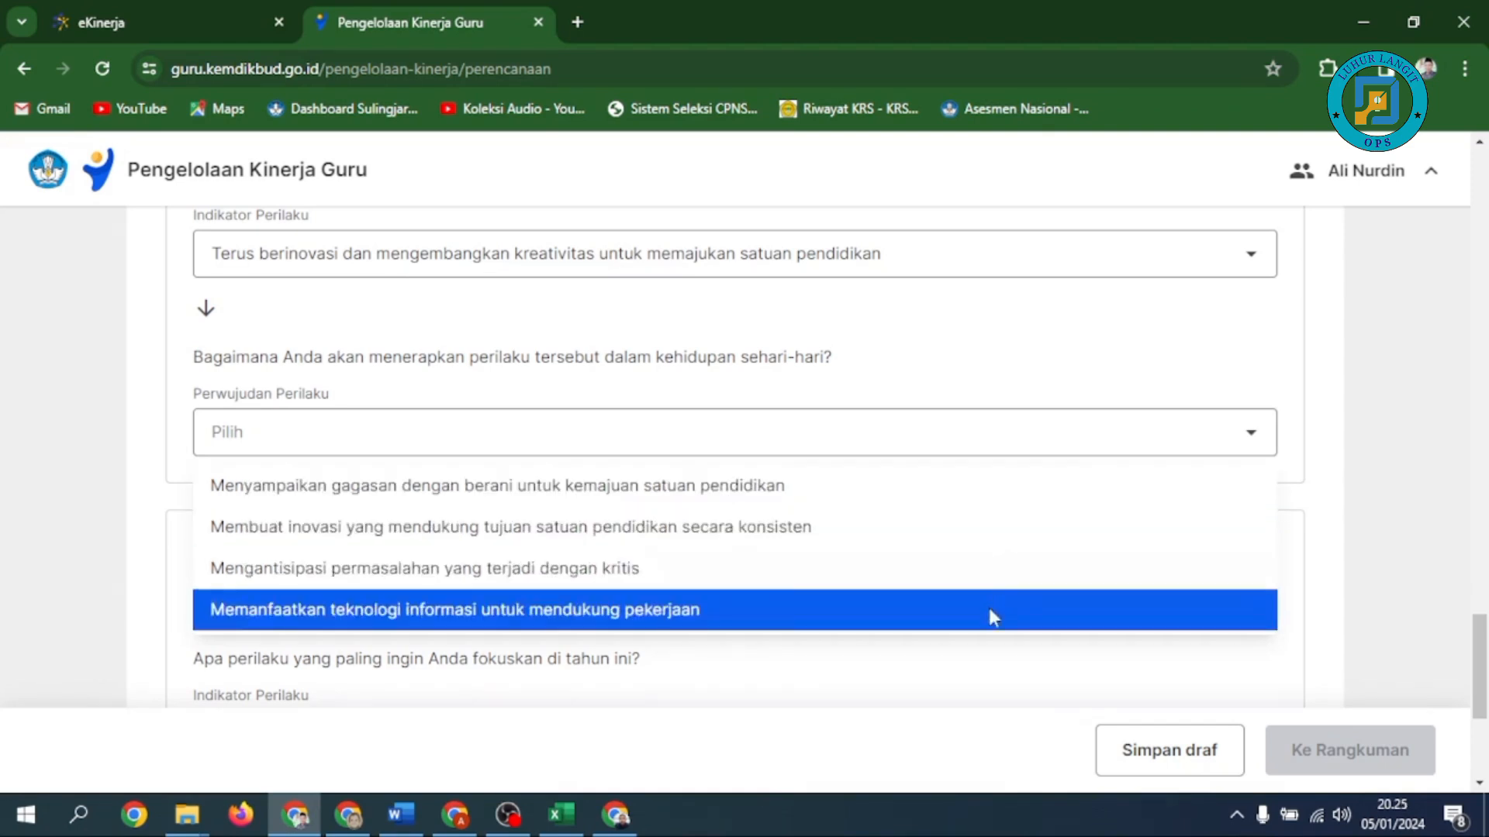
pyautogui.click(988, 609)
# For Kolaboratif, choose the Indikator beginning Bekerja sama secara terbuka and the Perwujudan beginning Mengajukan diri secara sukarela untuk terlibat dalam kegiatan.
pyautogui.scroll(-3, 1041, 589)
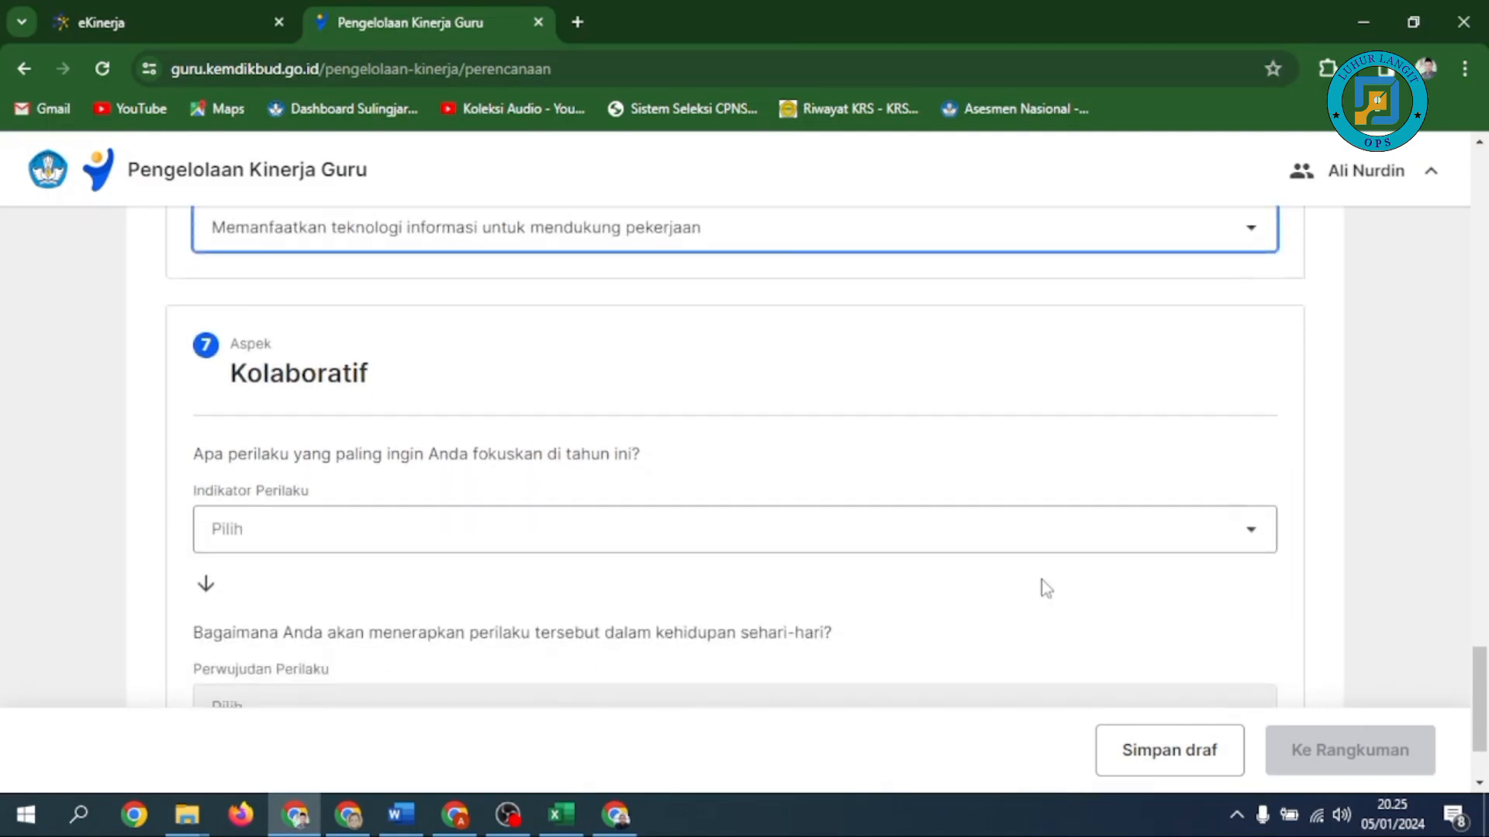
pyautogui.click(1230, 527)
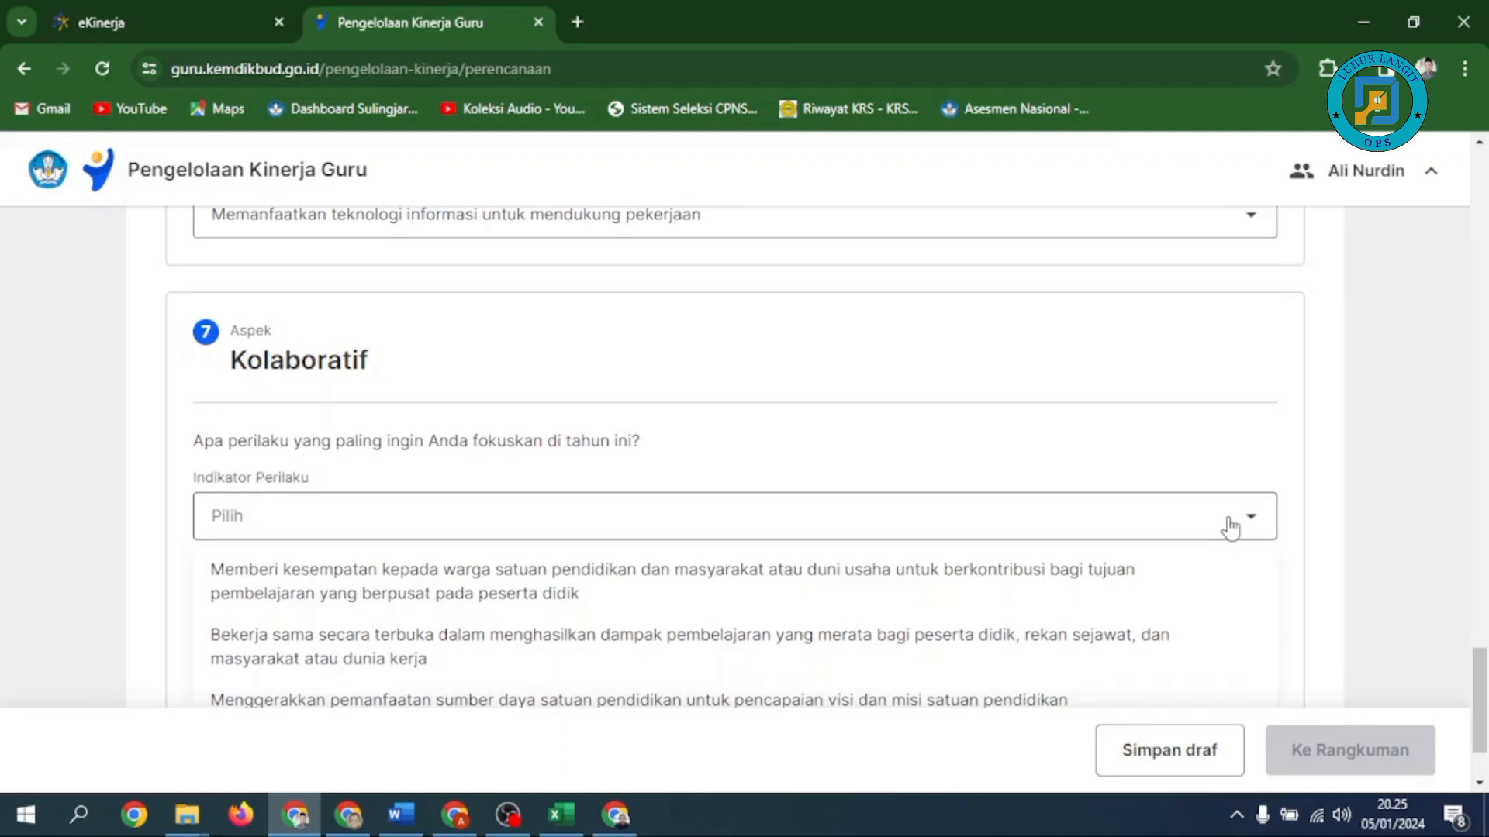
pyautogui.scroll(-2, 1230, 527)
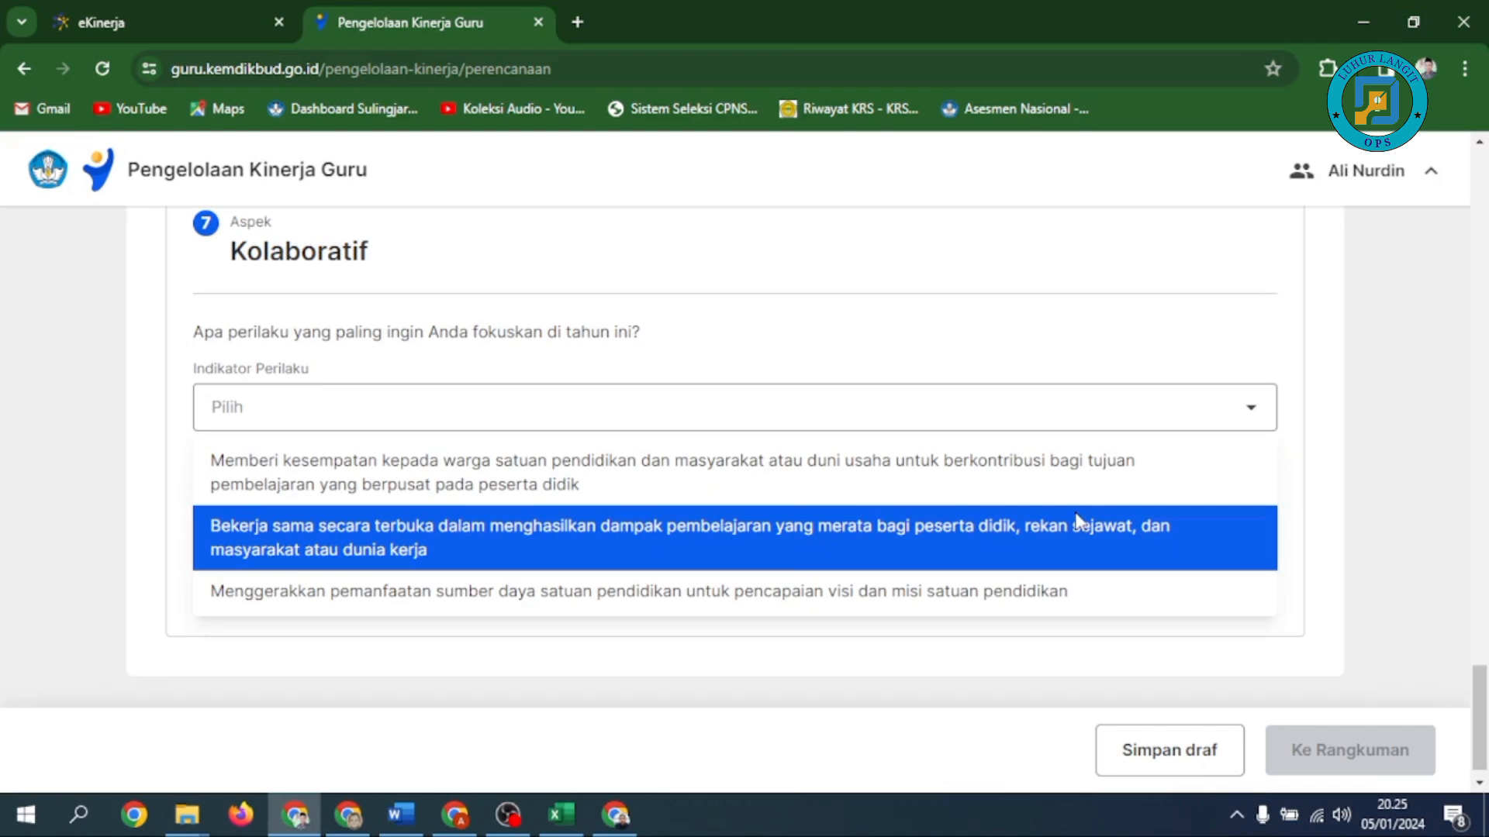
pyautogui.click(1078, 520)
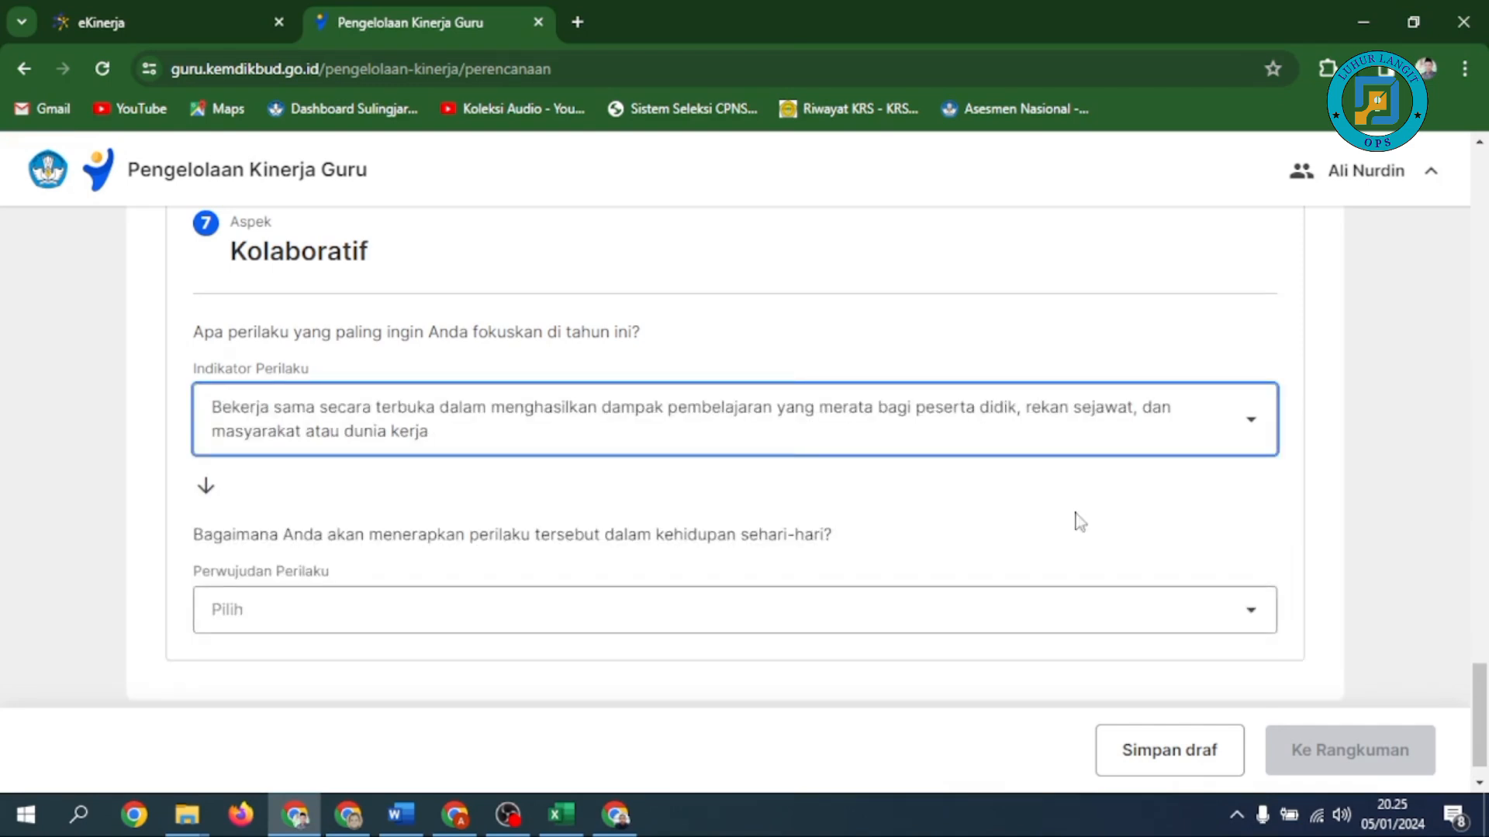
pyautogui.scroll(-1, 1074, 521)
pyautogui.click(1247, 568)
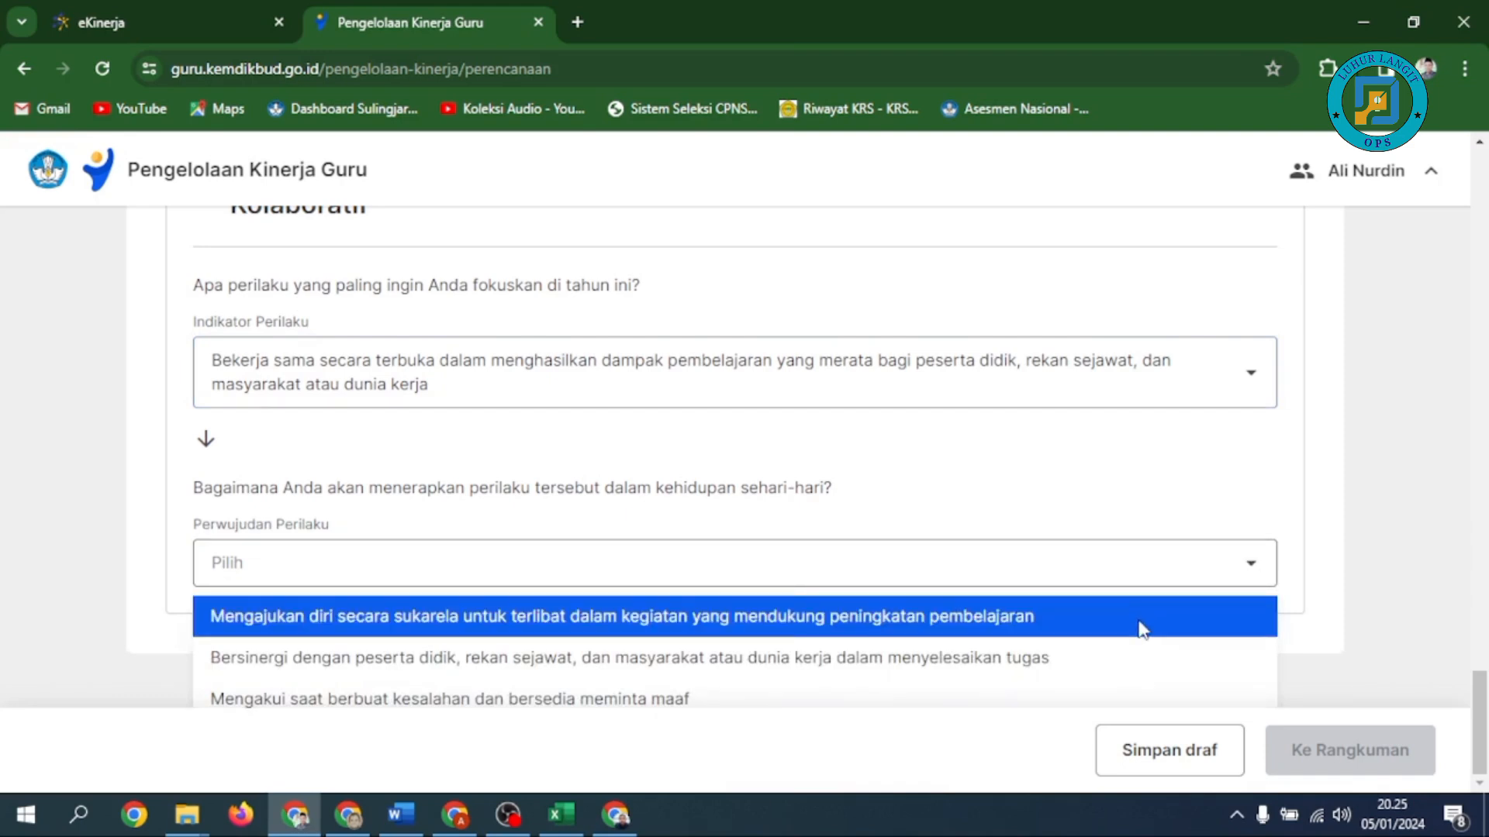
pyautogui.click(1141, 621)
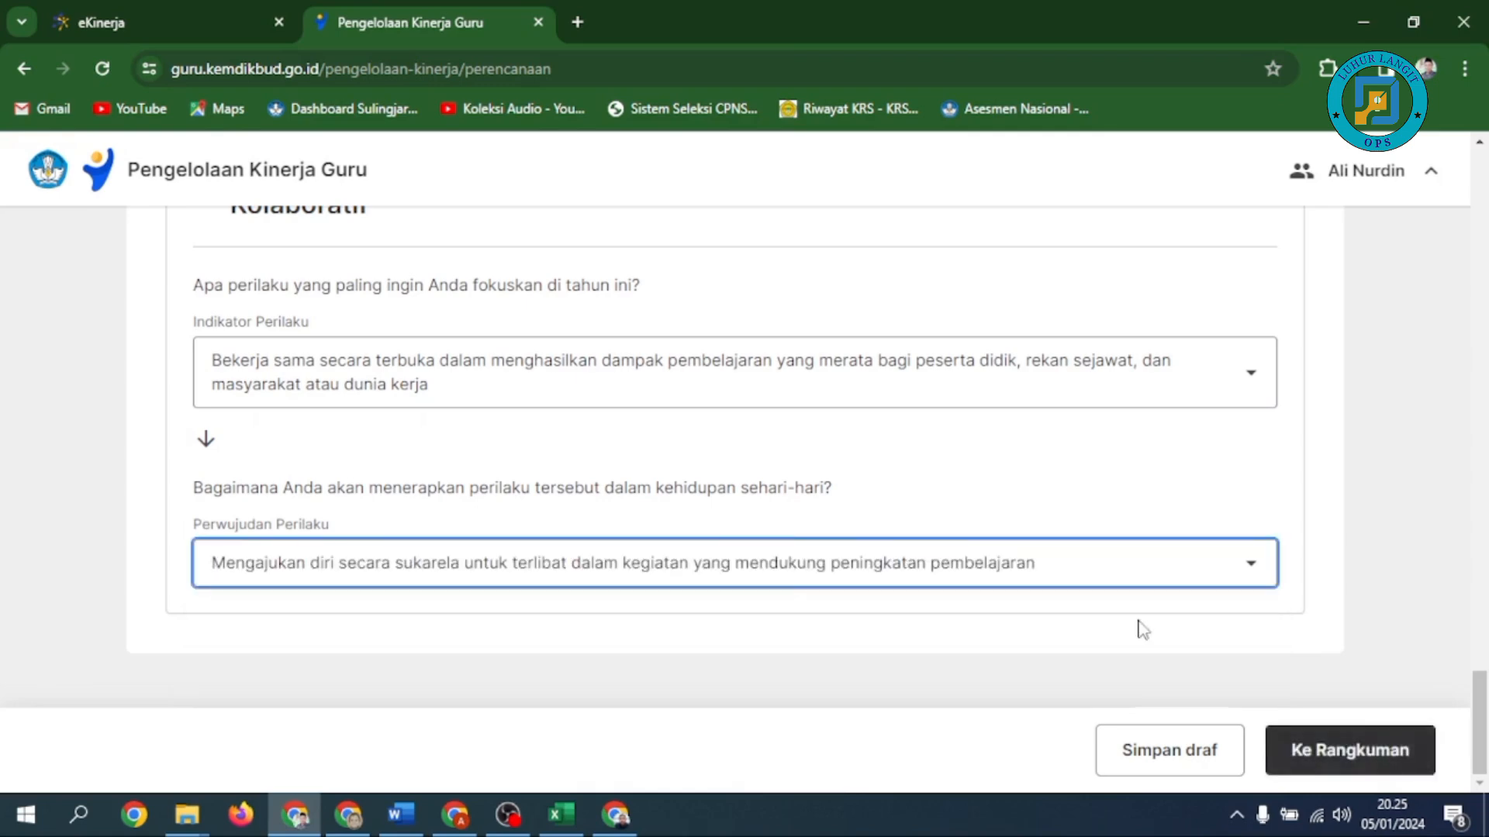
# Continue to Rangkuman and review the Rencana Hasil Kerja entries under Hasil Kerja Utama, with their Target Kualitas, Target Kuantitas and Poin.
pyautogui.click(1311, 750)
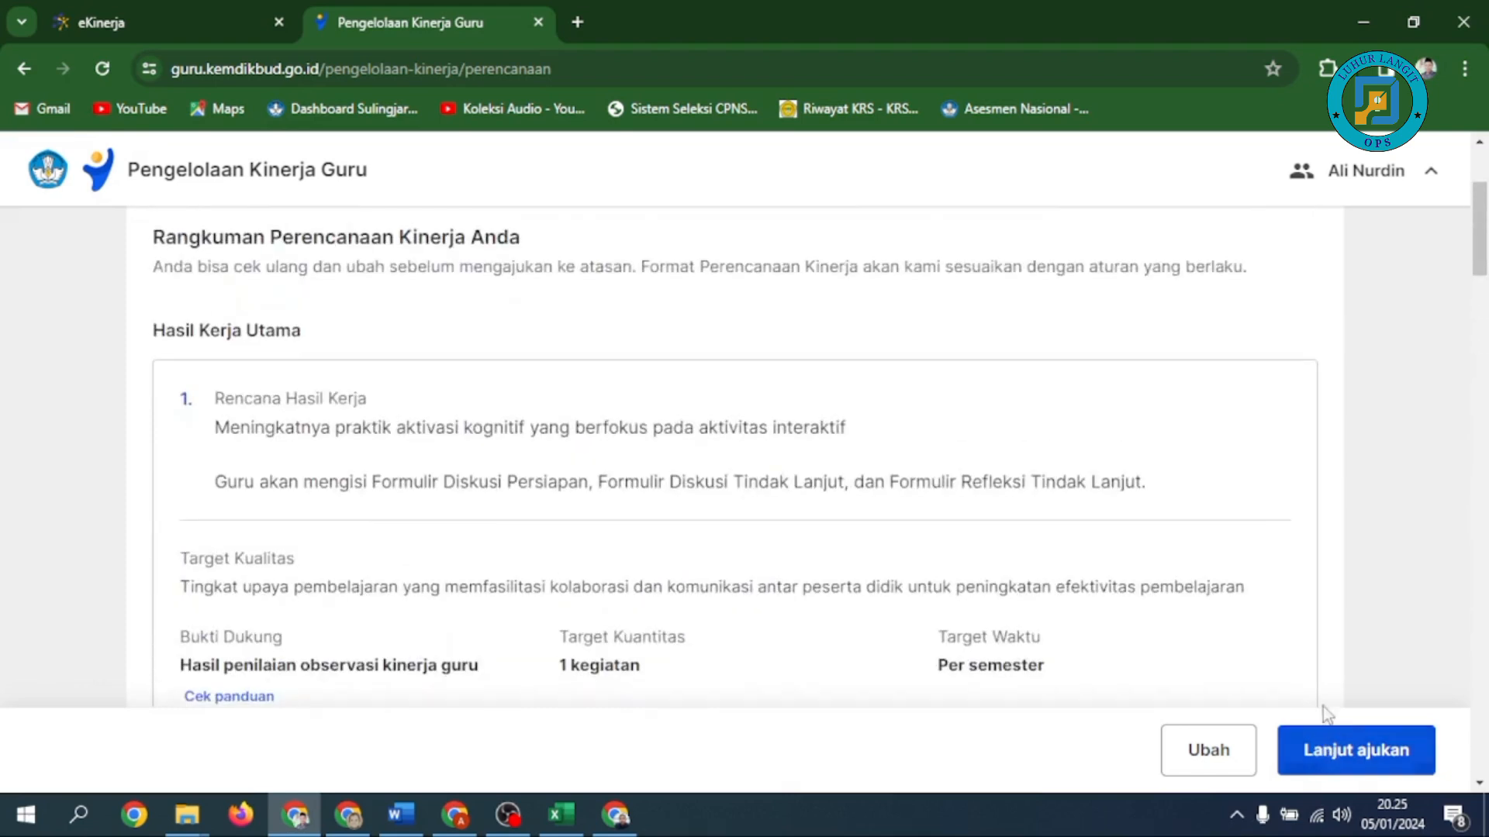
pyautogui.scroll(-7, 1267, 646)
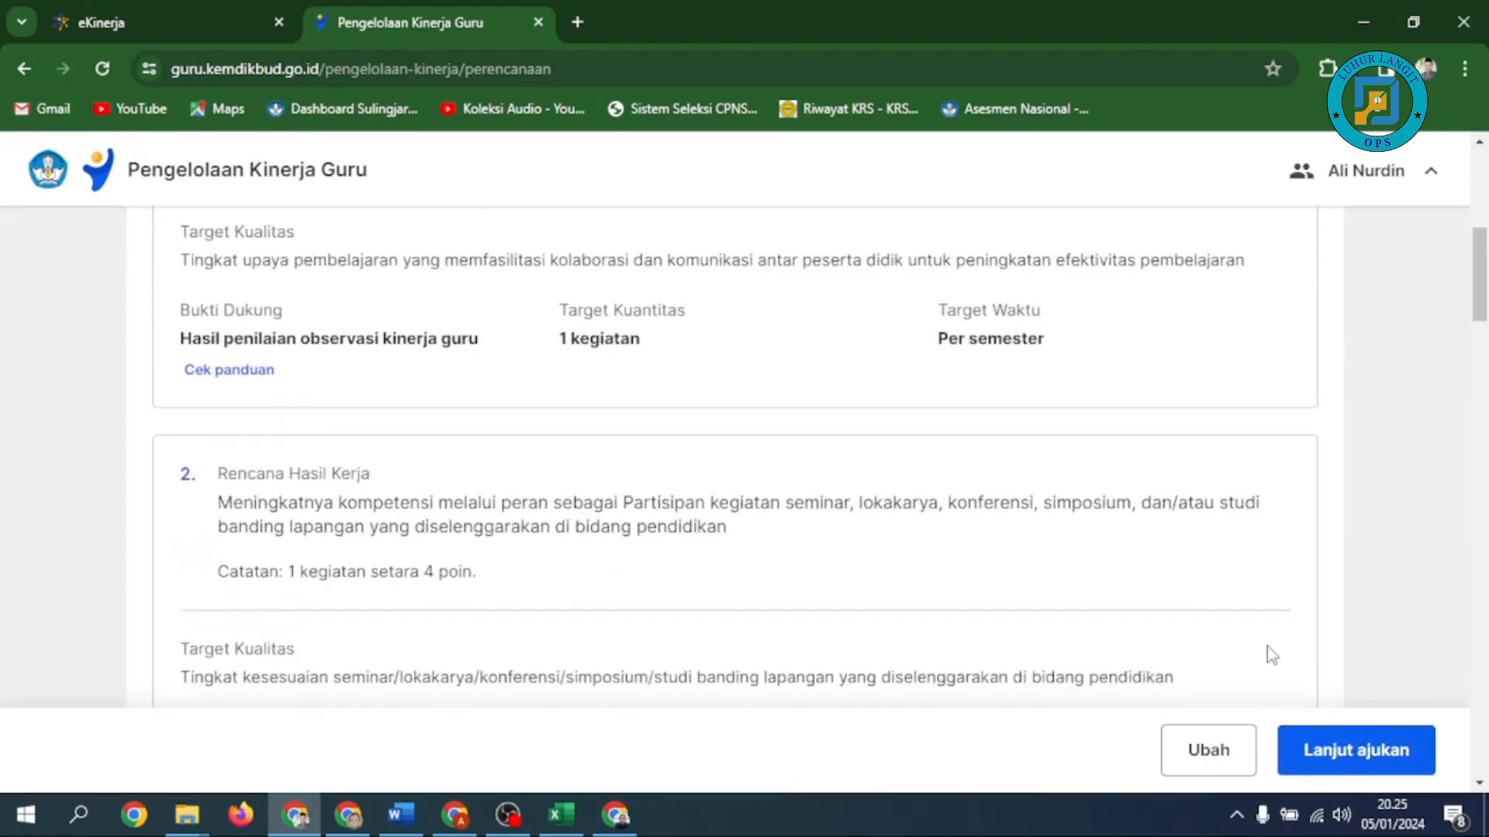
pyautogui.scroll(-1, 1268, 649)
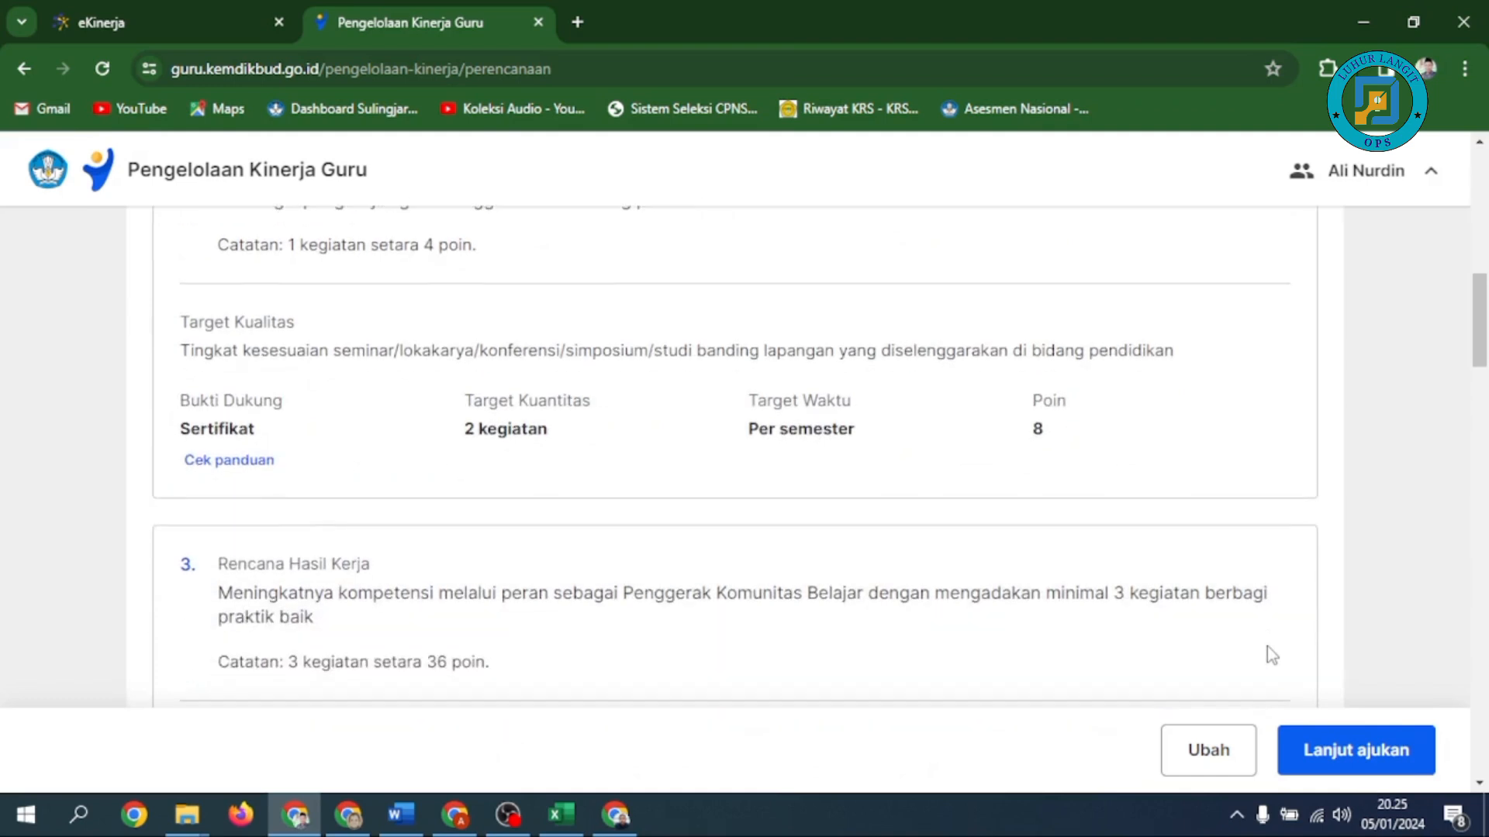
pyautogui.scroll(1, 1267, 645)
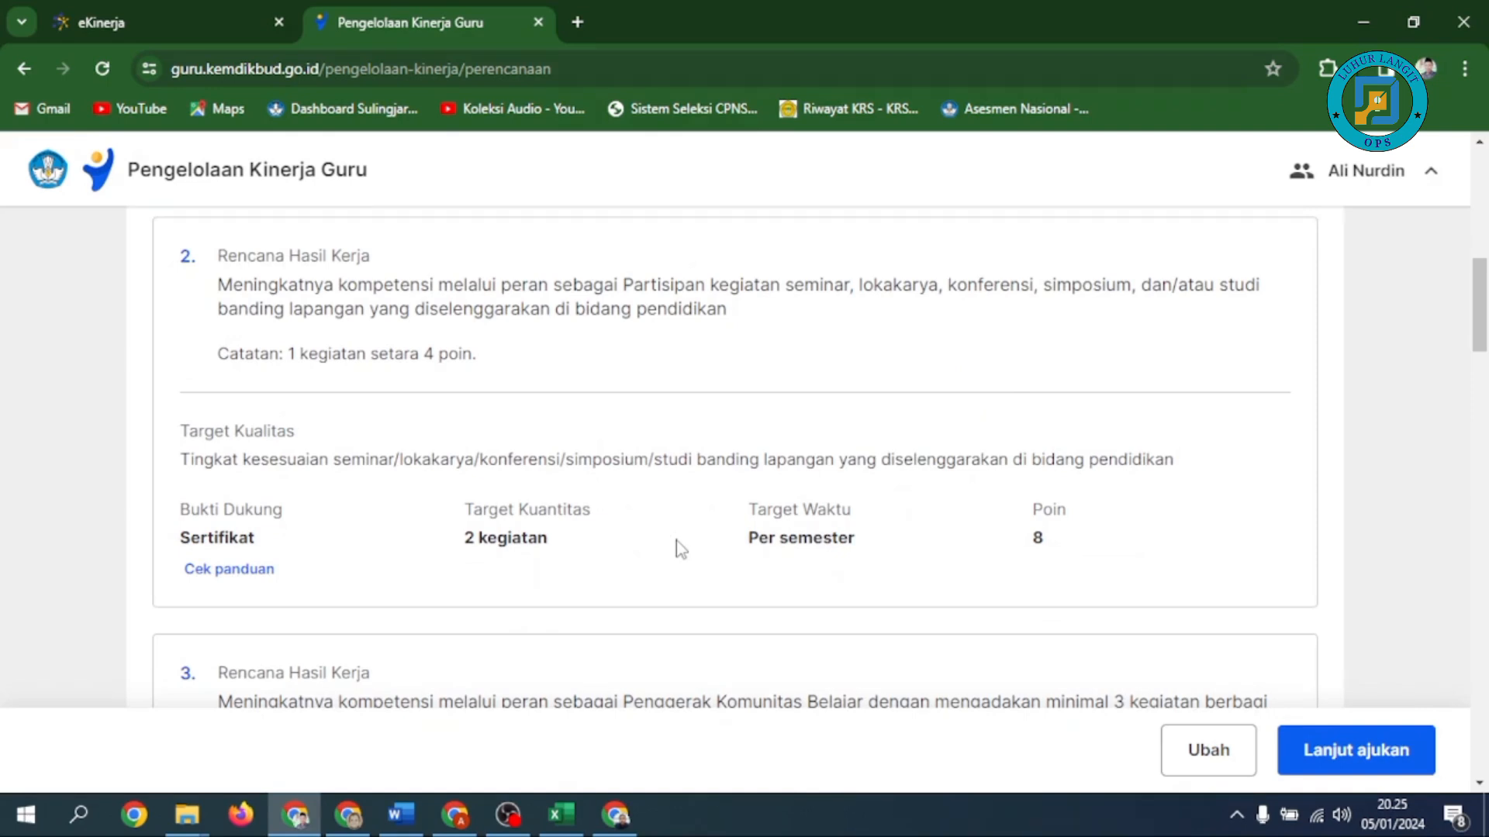
pyautogui.scroll(-1, 688, 545)
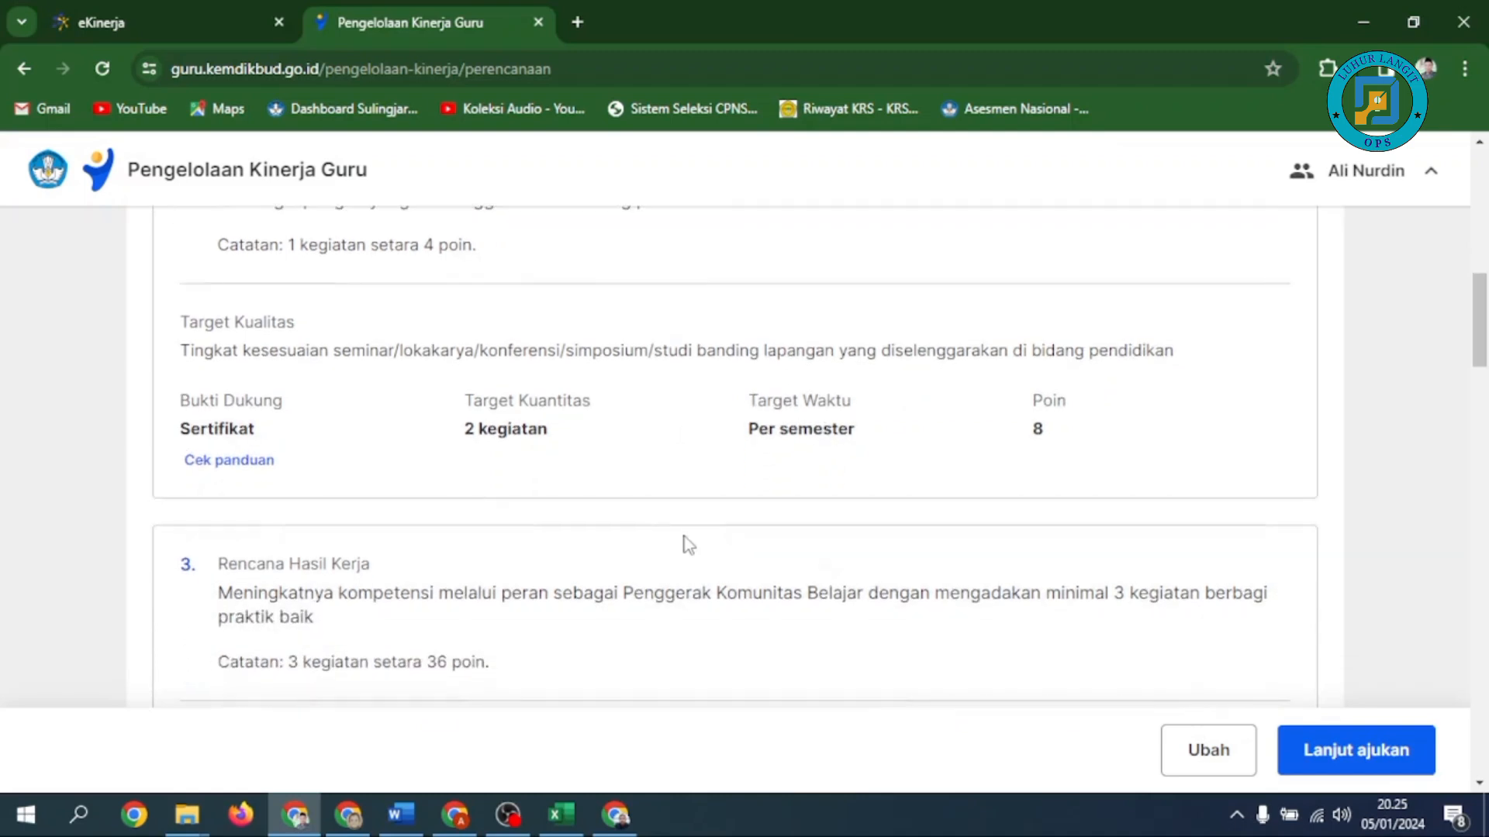
pyautogui.scroll(-1, 689, 545)
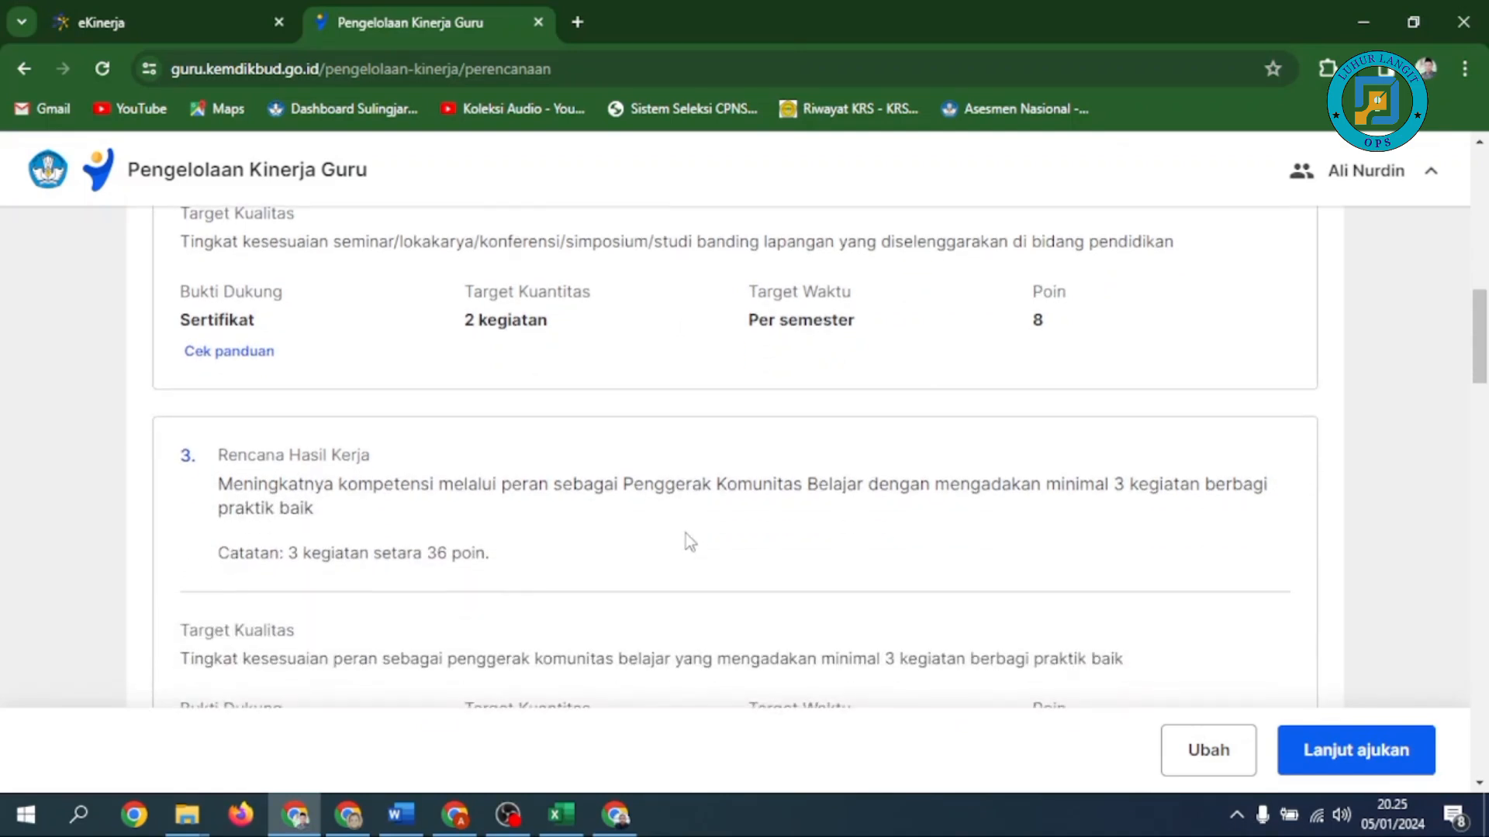
pyautogui.scroll(-1, 686, 533)
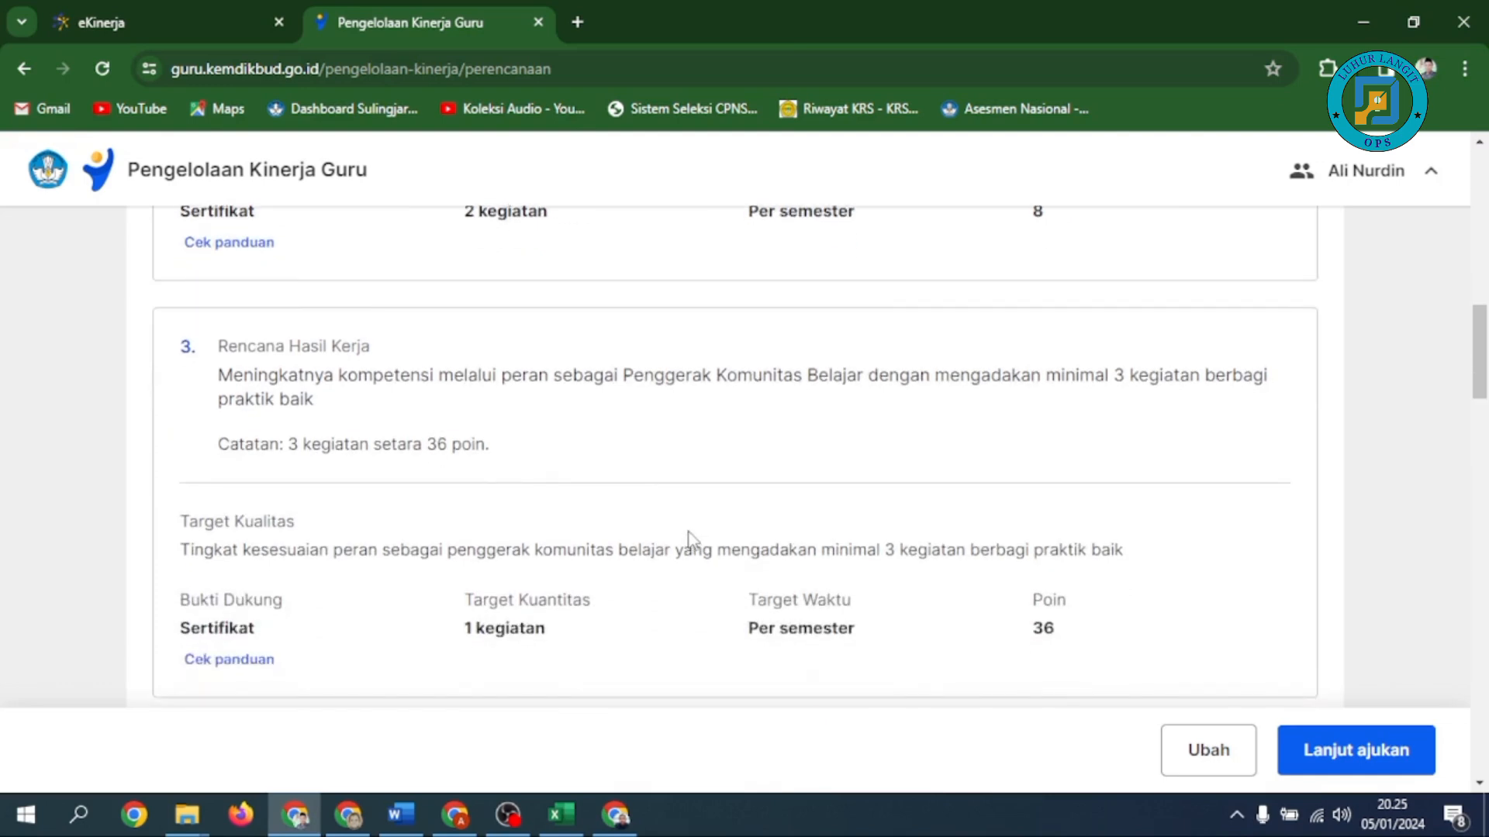
pyautogui.scroll(3, 692, 541)
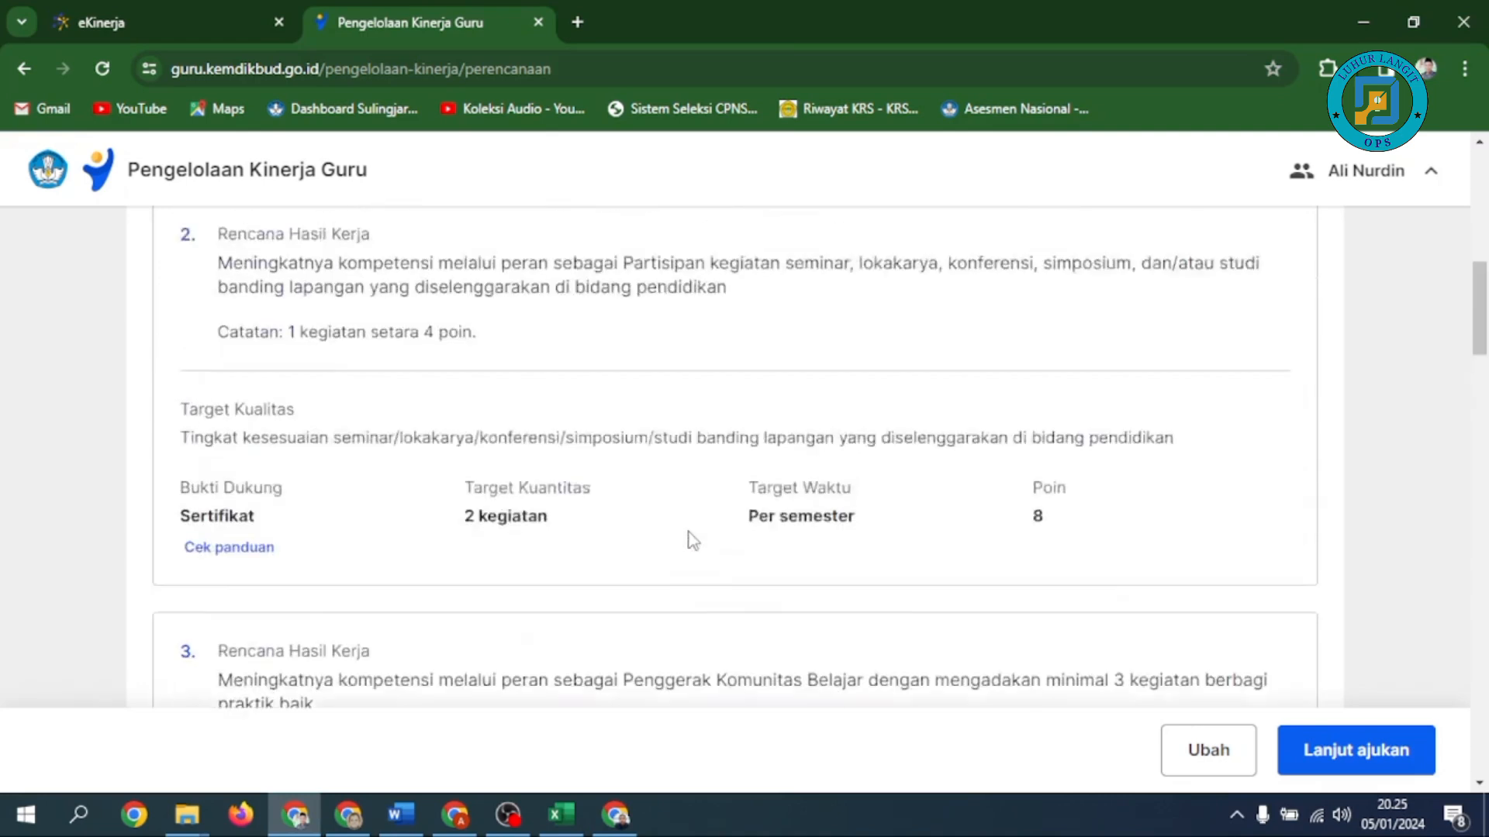
pyautogui.scroll(4, 693, 541)
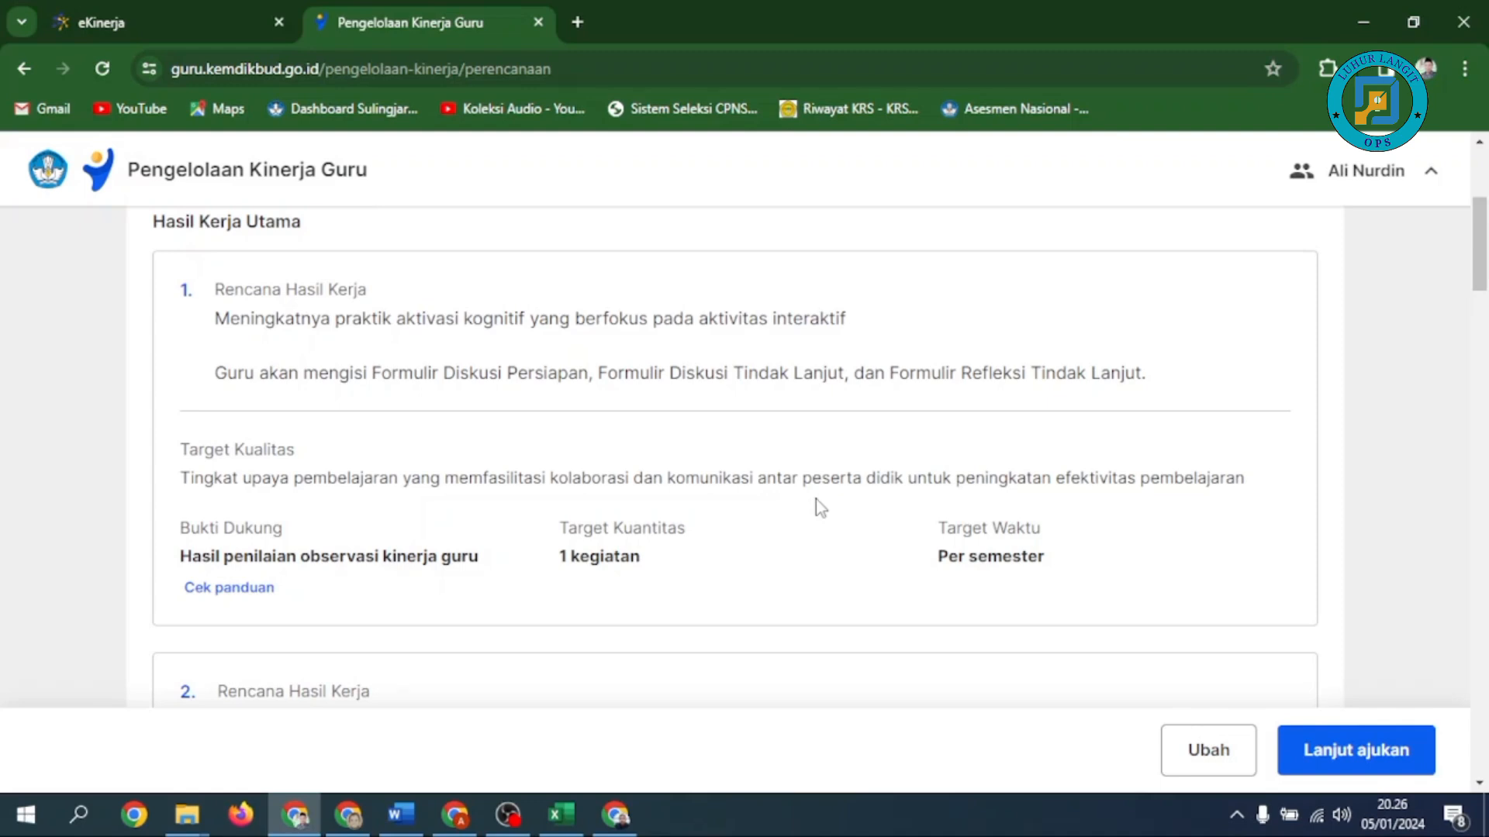
pyautogui.scroll(-5, 821, 508)
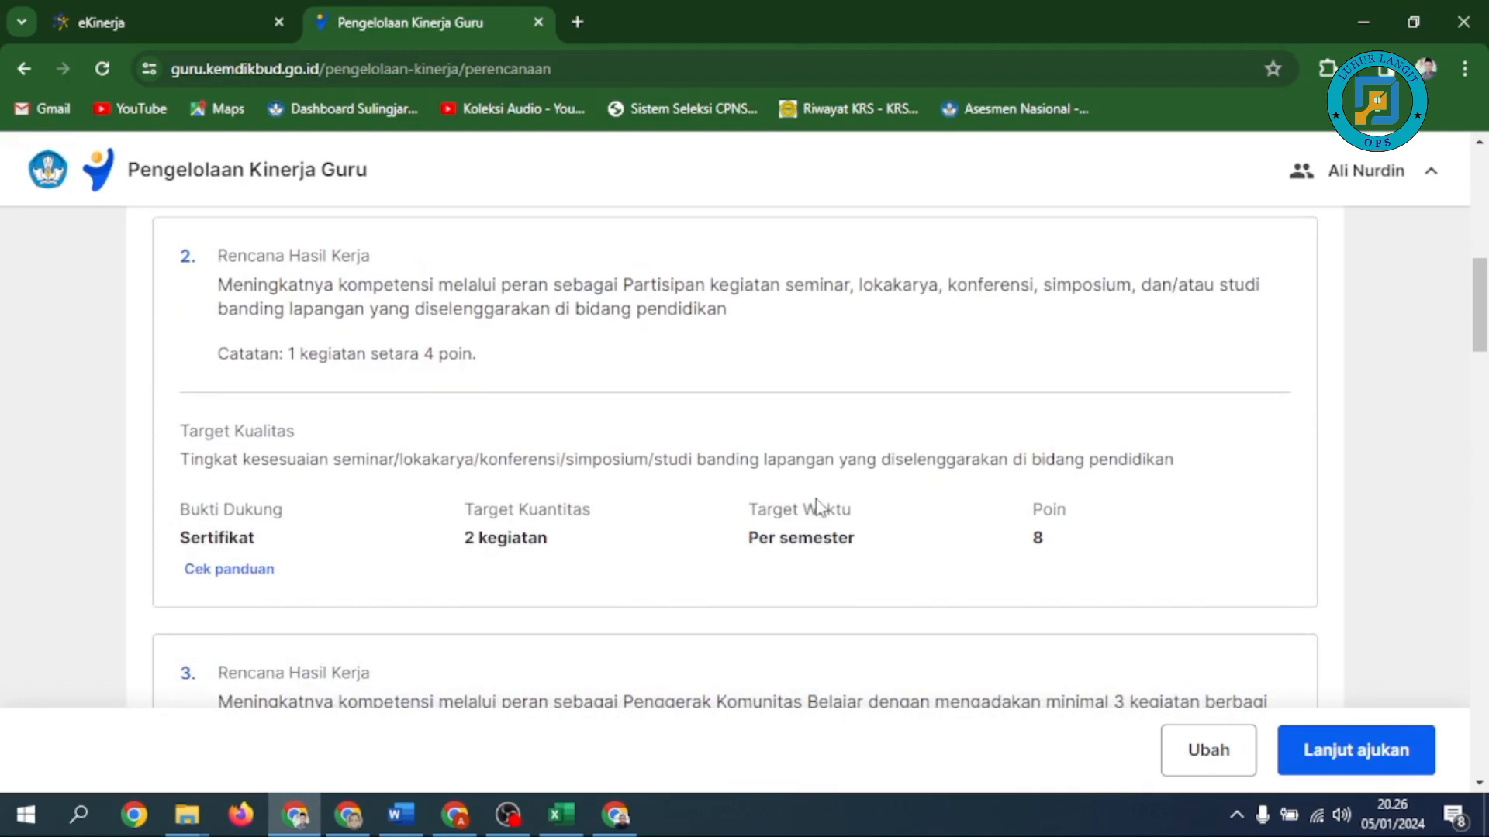
pyautogui.scroll(5, 817, 504)
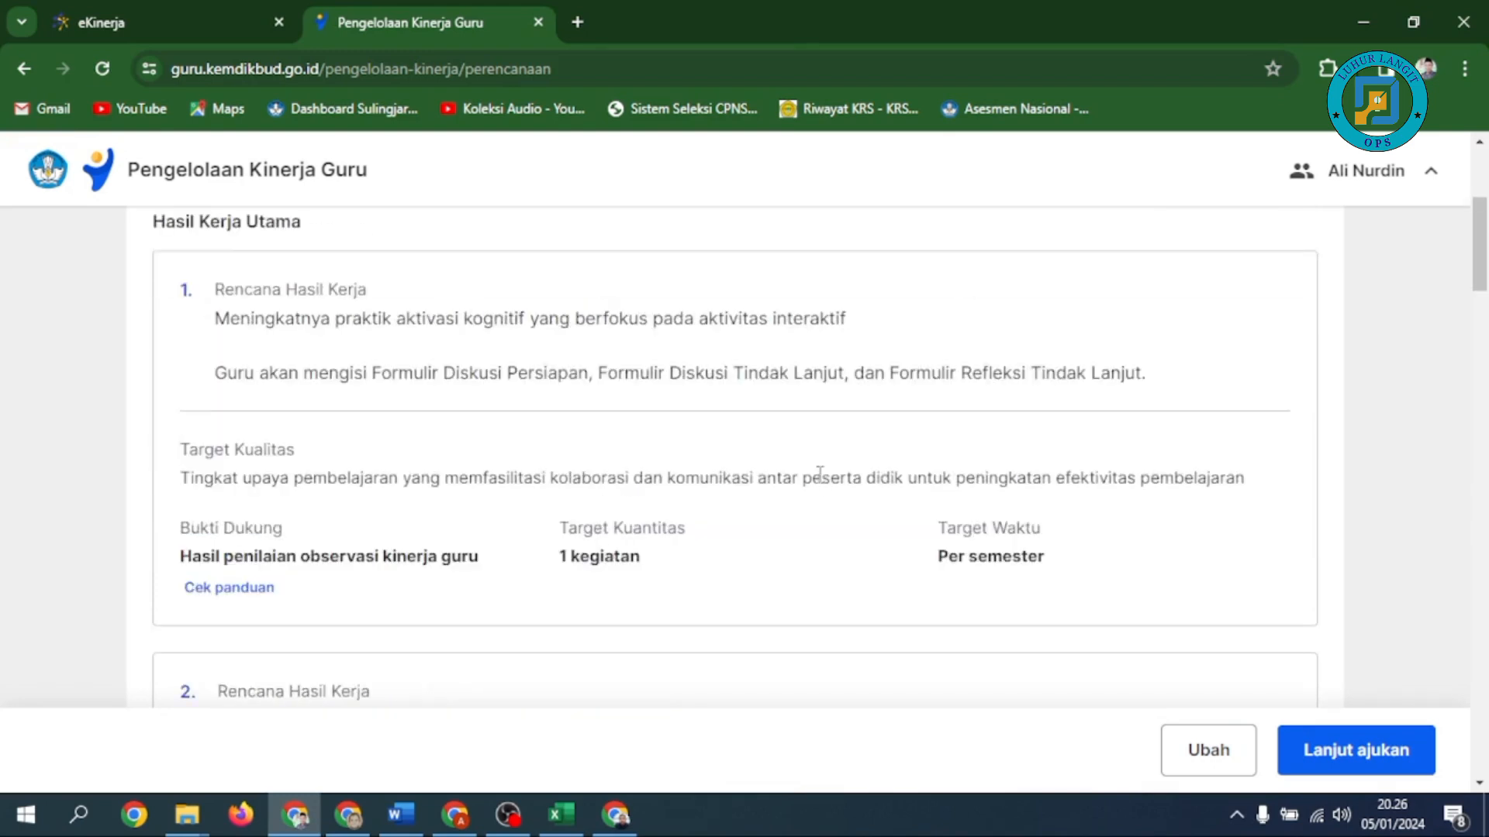
pyautogui.scroll(-1, 818, 472)
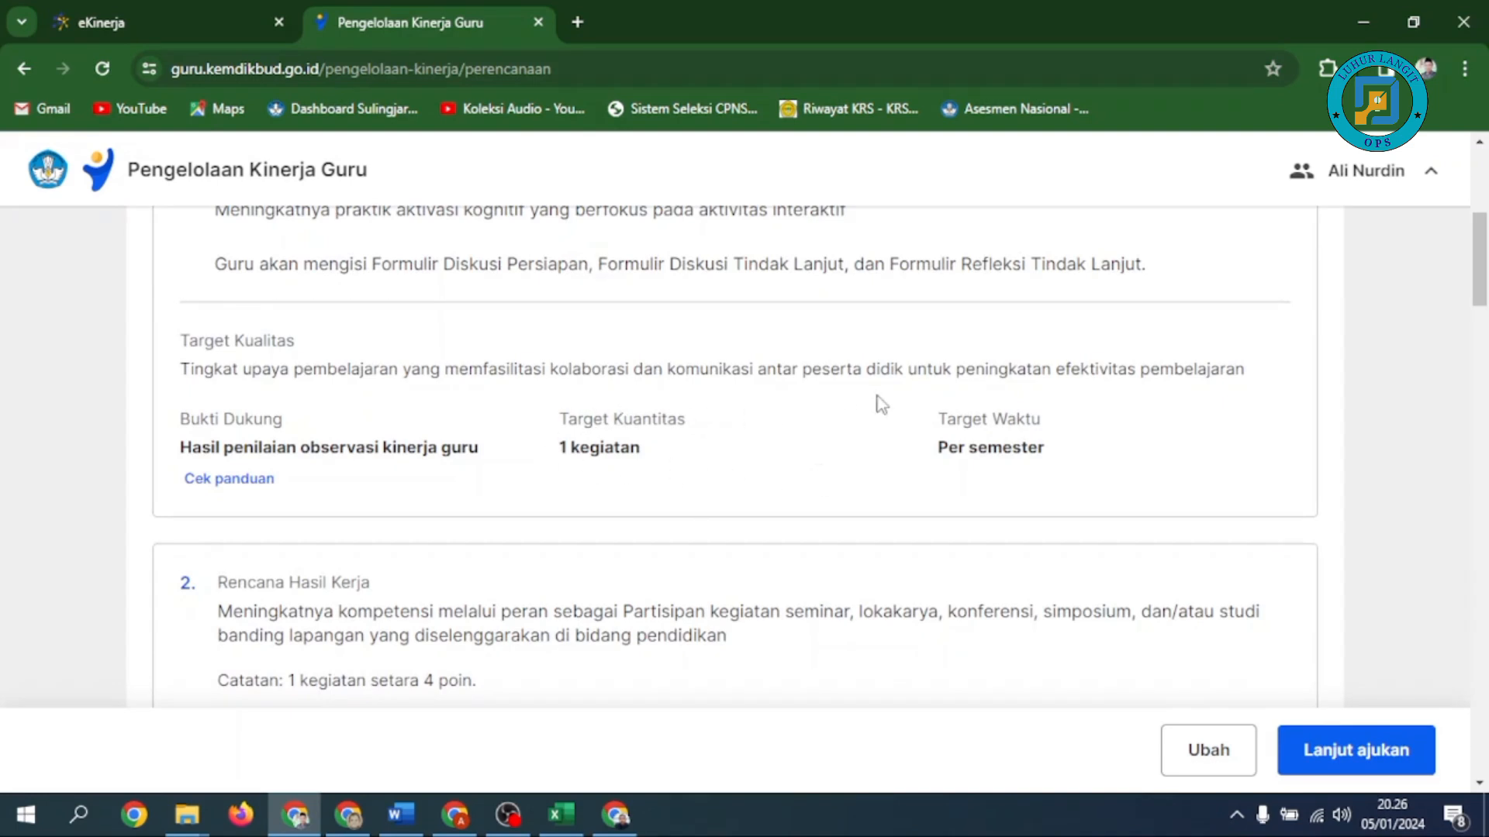
pyautogui.scroll(-1, 882, 419)
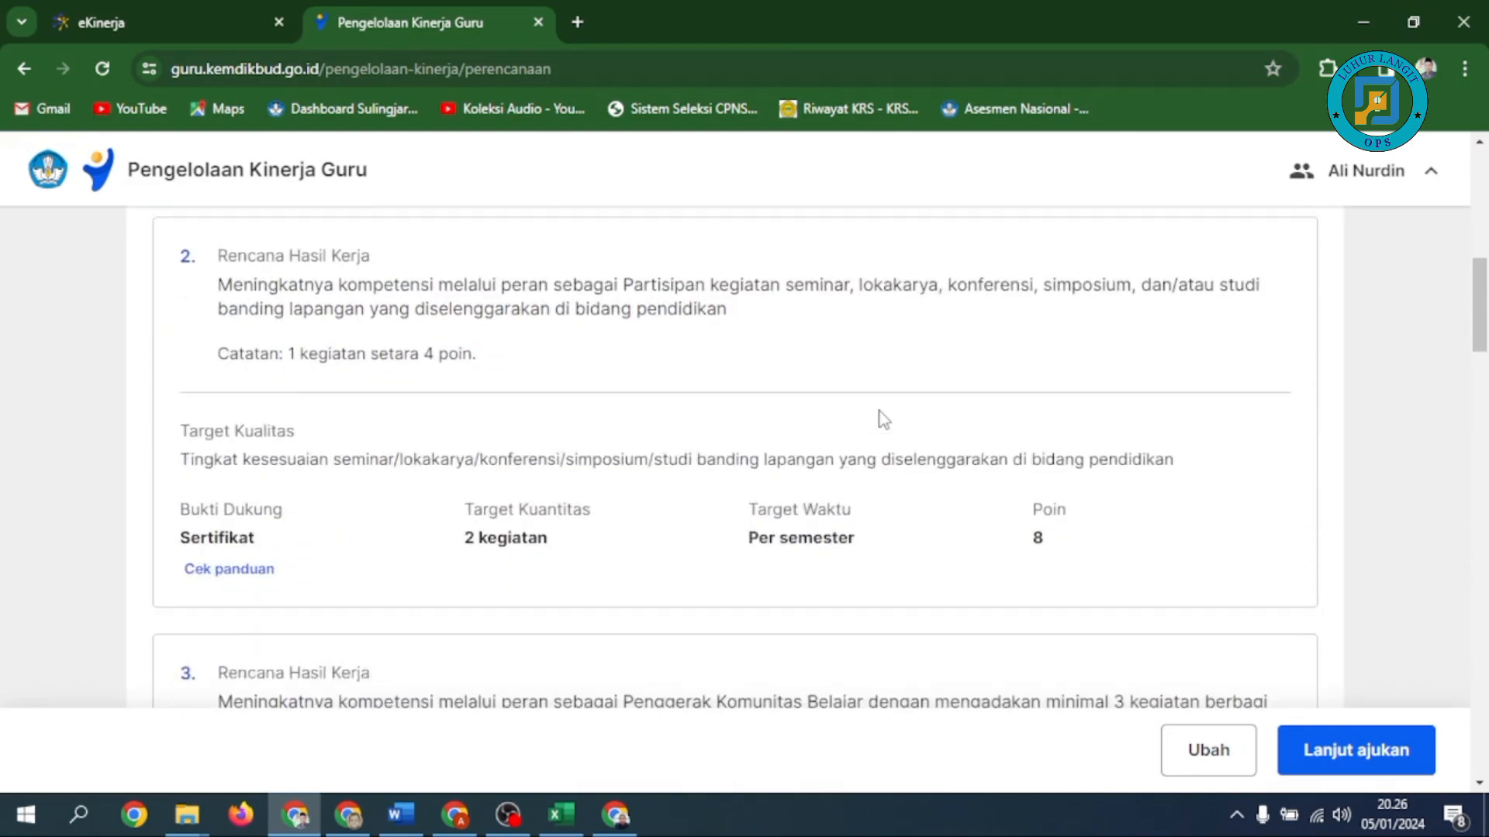
pyautogui.scroll(-3, 882, 419)
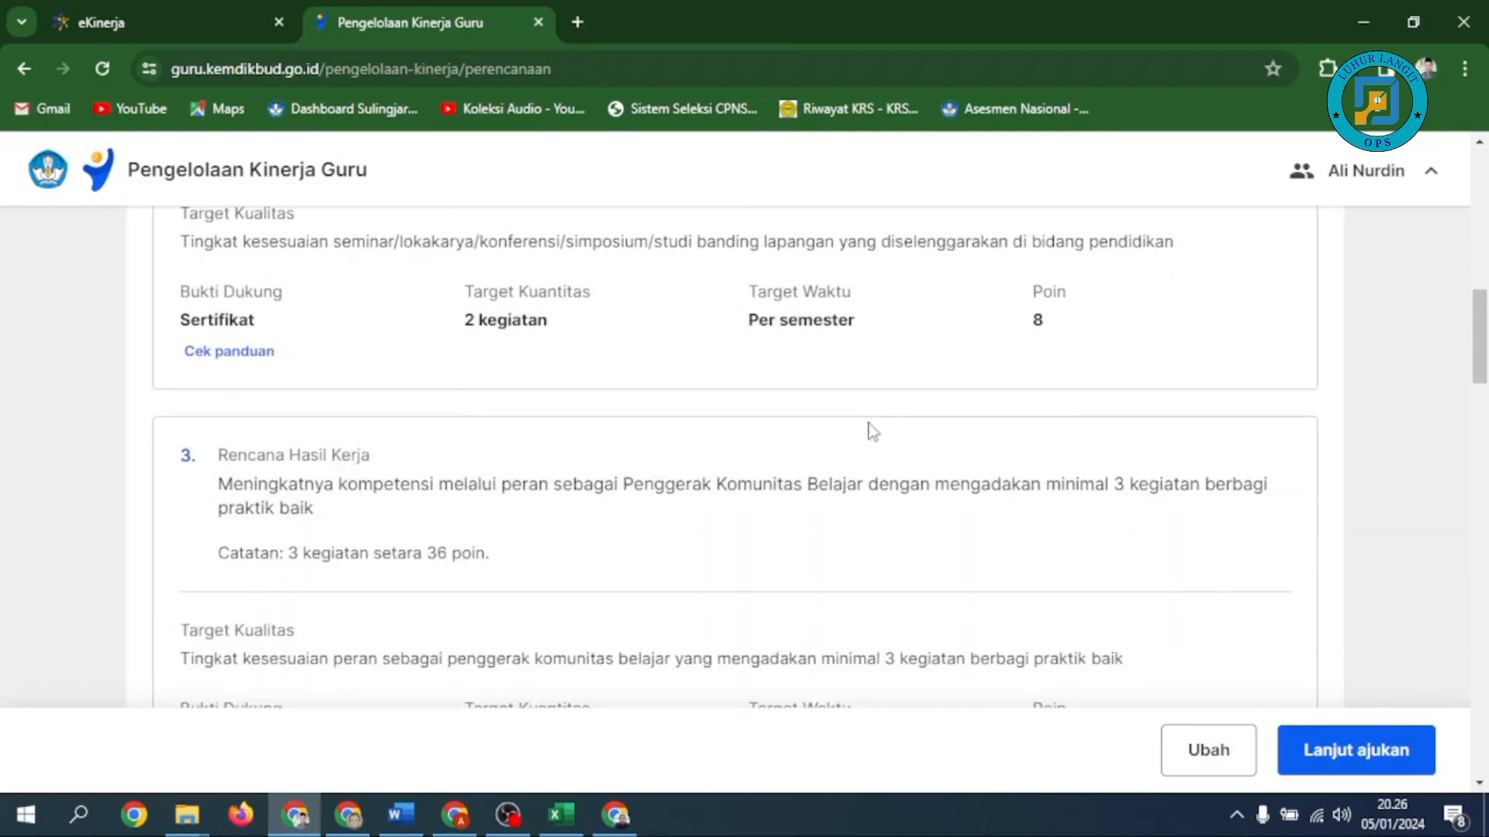
pyautogui.scroll(12, 1009, 520)
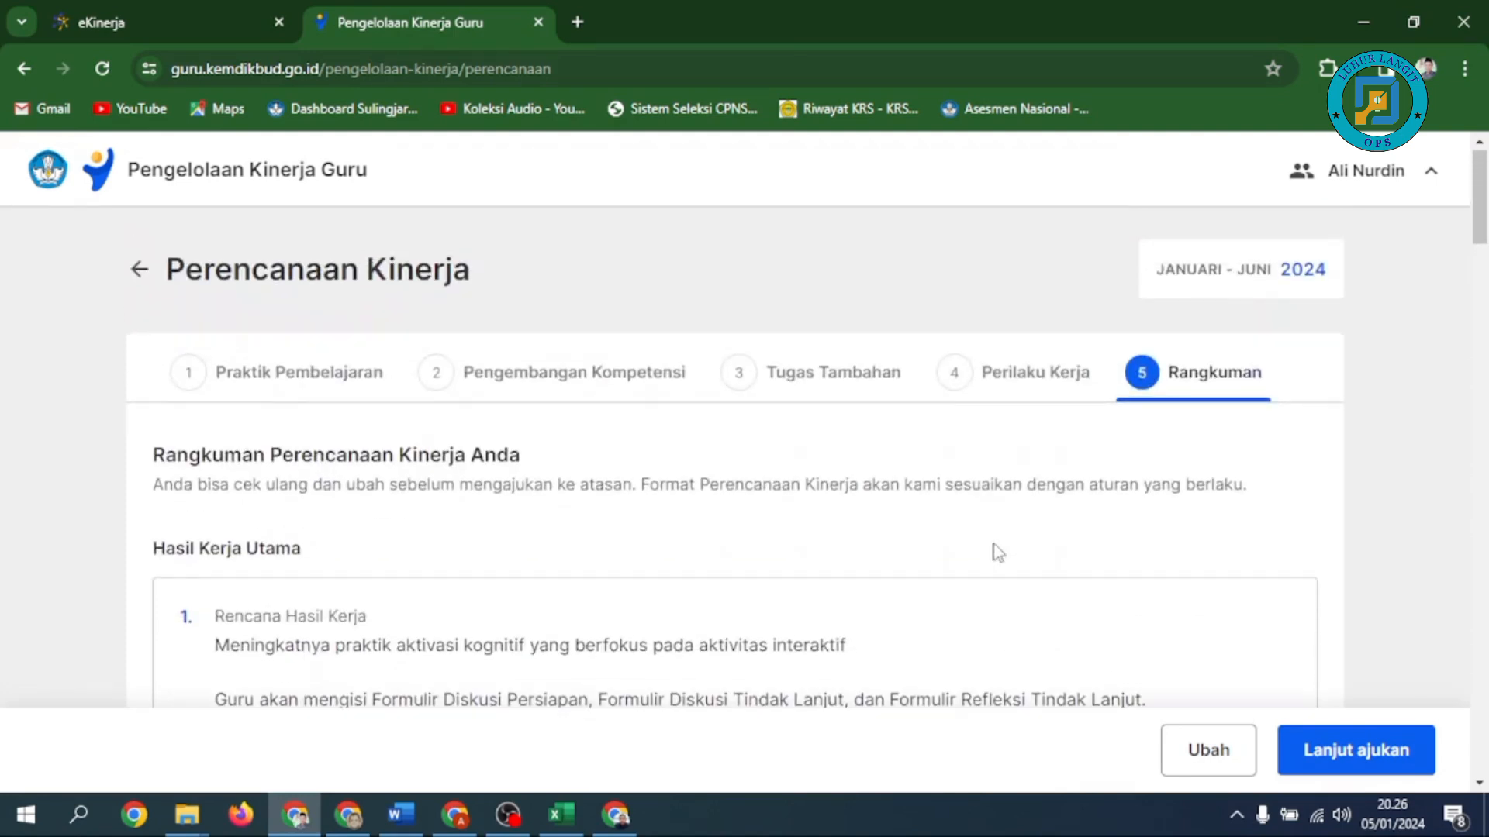
# Reopen the plan with Ubah, check the focus indicator chosen under Praktik Pembelajaran, and continue to Pengembangan Kompetensi.
pyautogui.click(1185, 751)
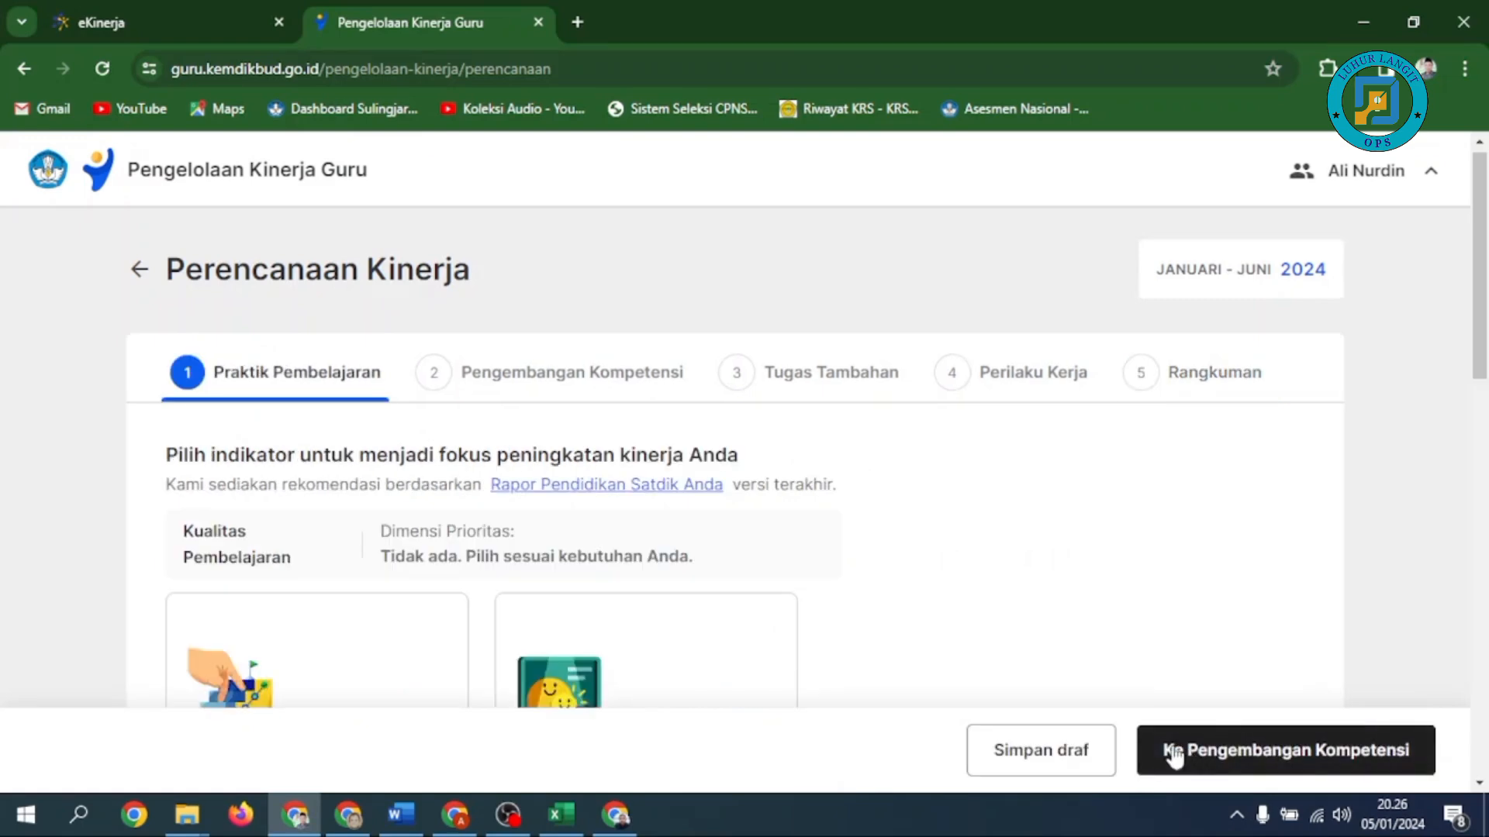
pyautogui.scroll(-10, 1033, 695)
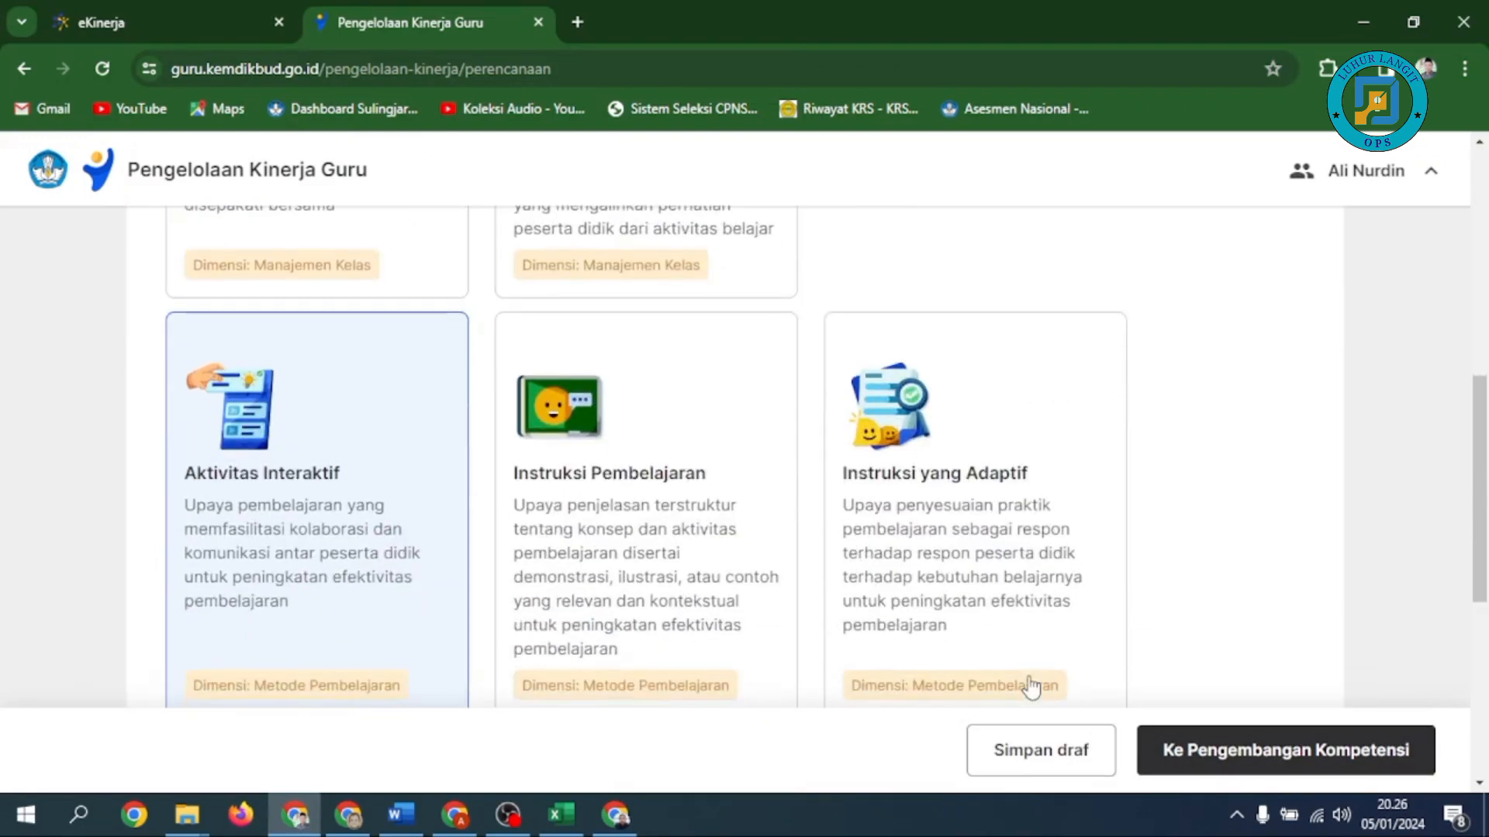
pyautogui.scroll(-3, 1031, 686)
pyautogui.click(1201, 747)
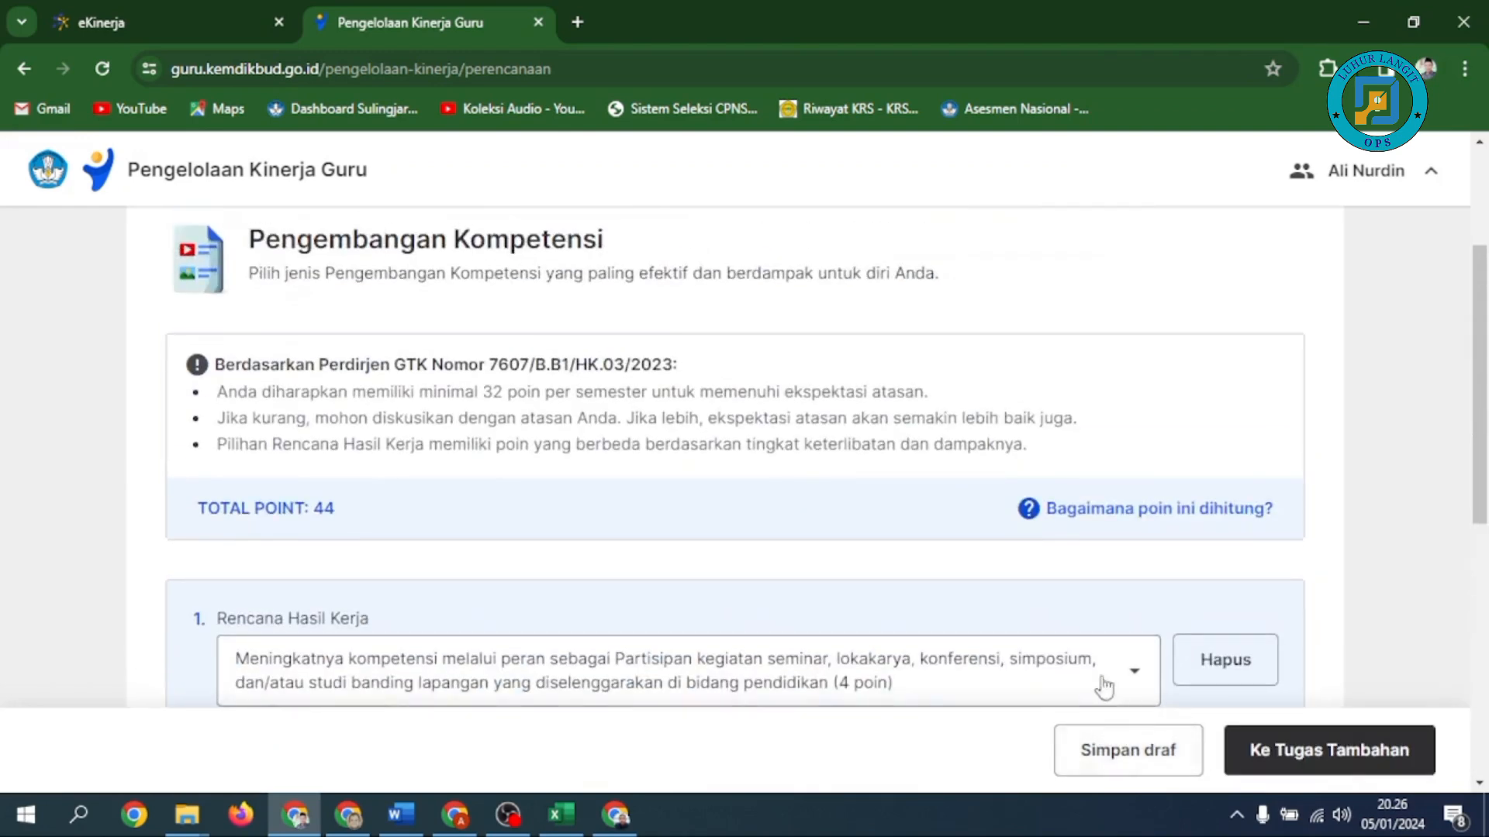
# Review both Rencana Hasil Kerja entries under Pengembangan Kompetensi, including their Target Kuantitas, Poin and the total points.
pyautogui.scroll(-2, 1052, 656)
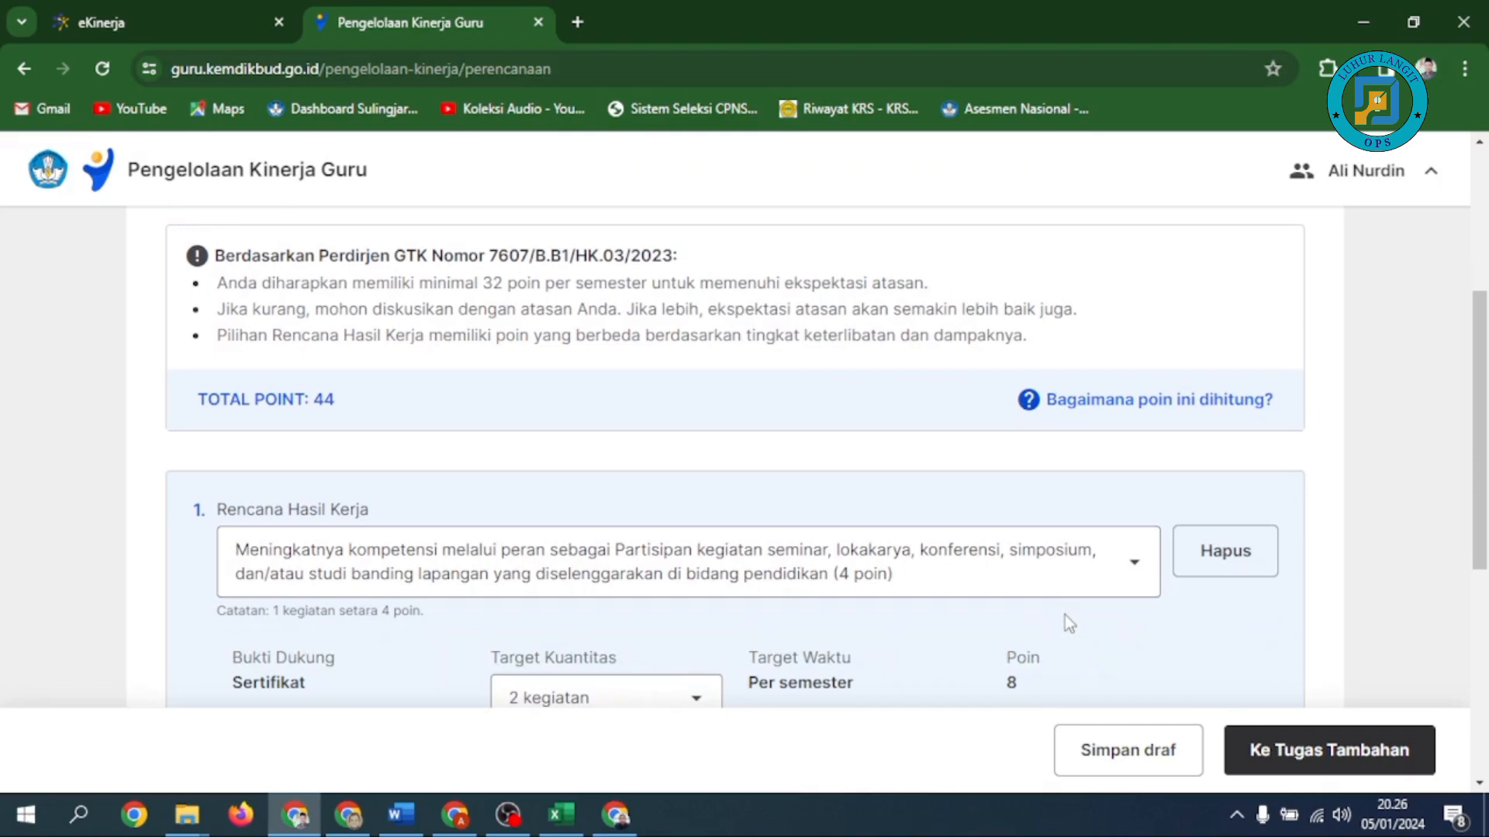
pyautogui.scroll(-4, 1065, 618)
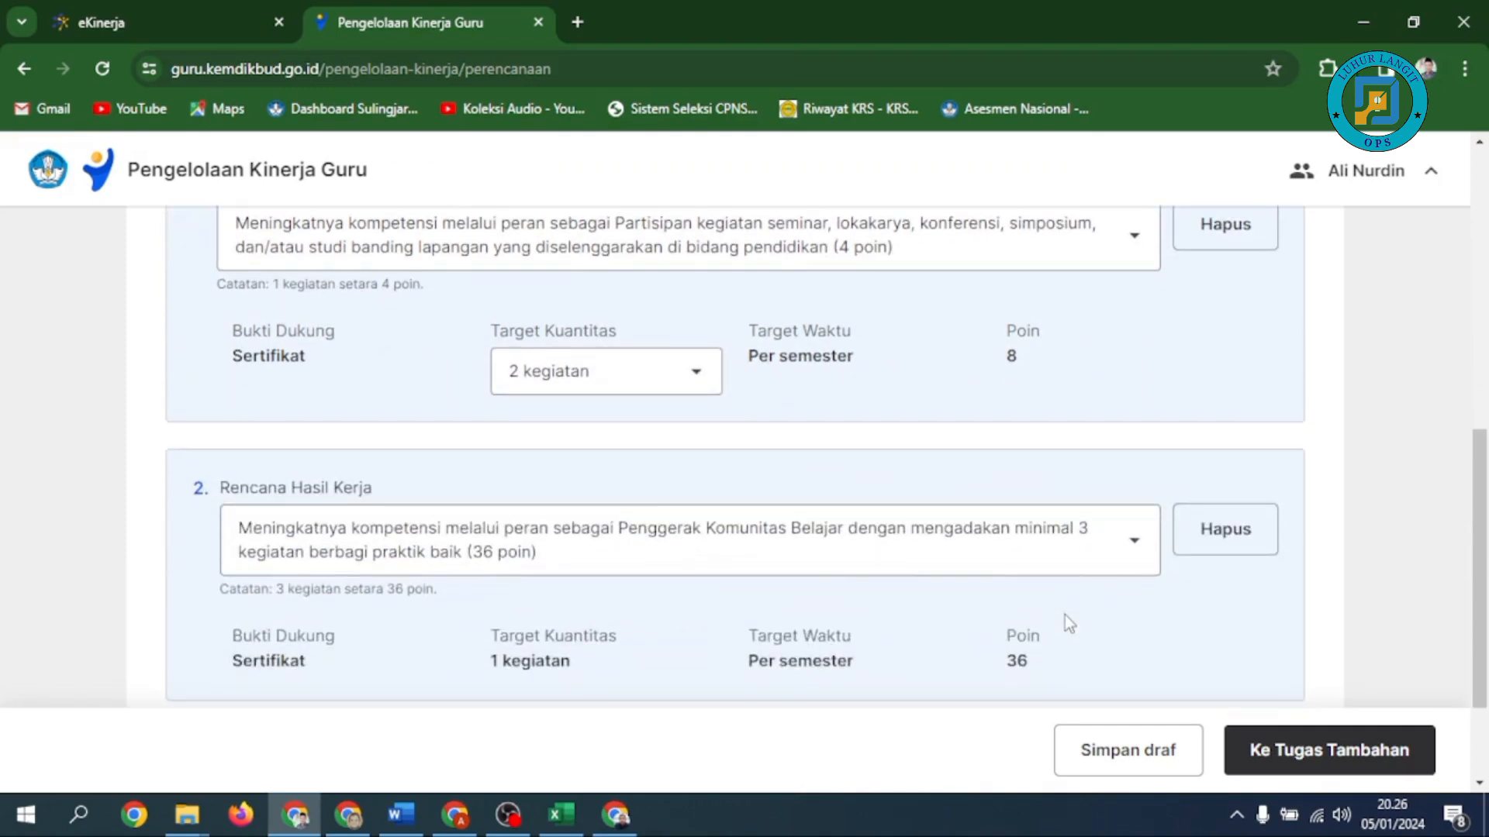
pyautogui.scroll(-2, 1064, 615)
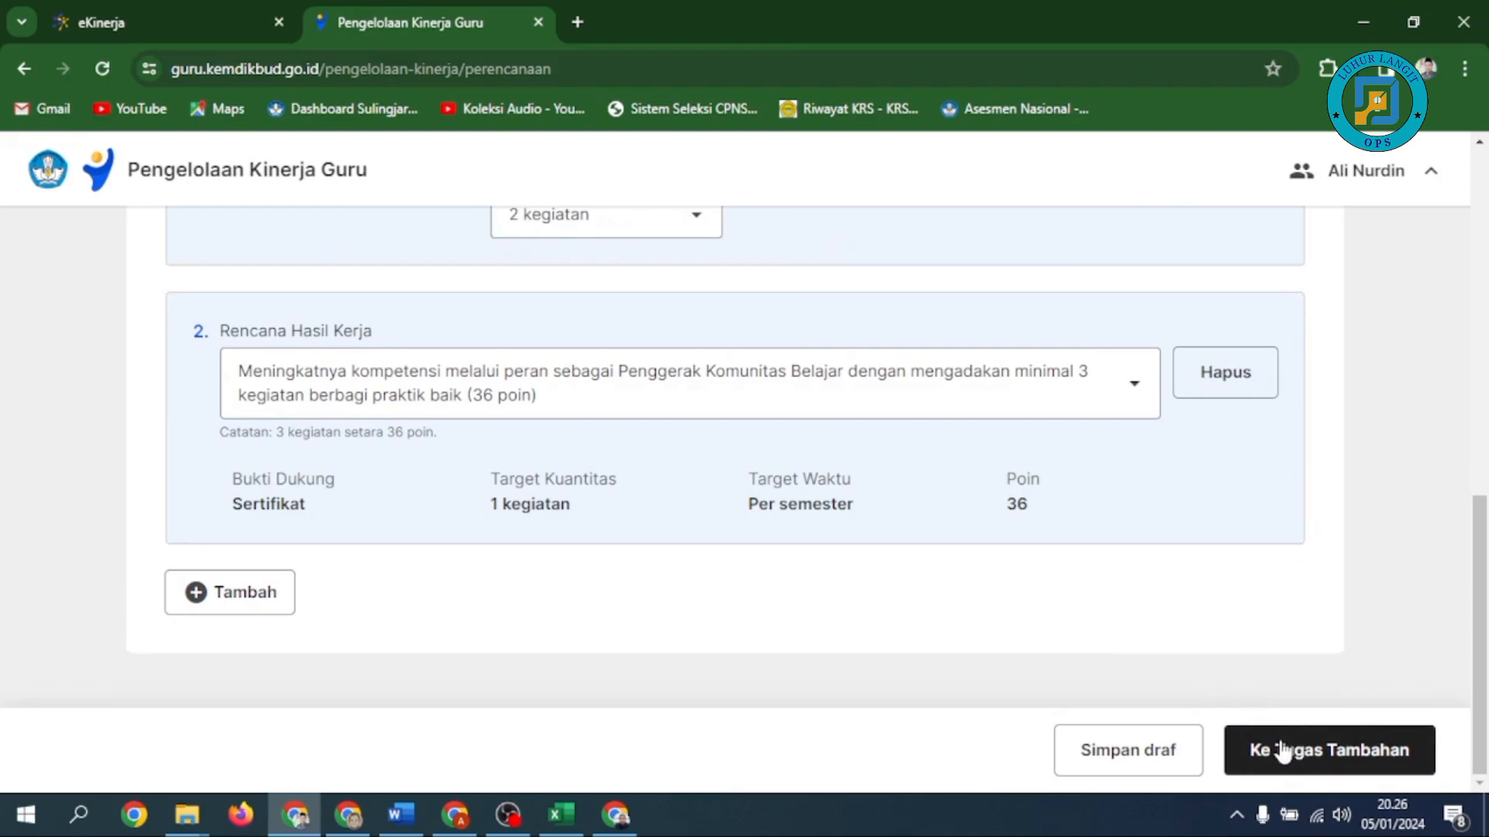
pyautogui.scroll(3, 1217, 664)
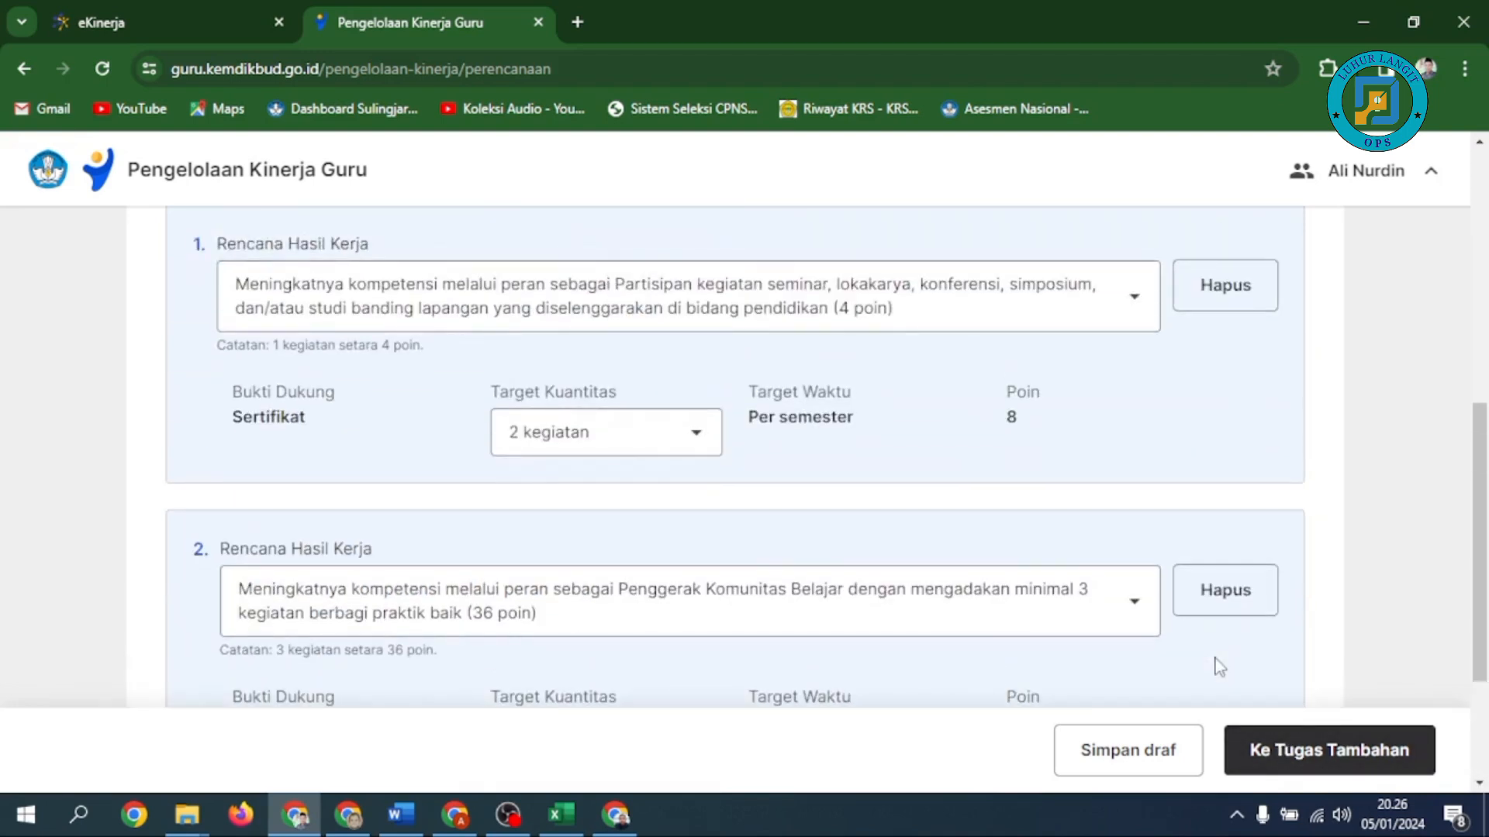
pyautogui.scroll(-2, 1219, 667)
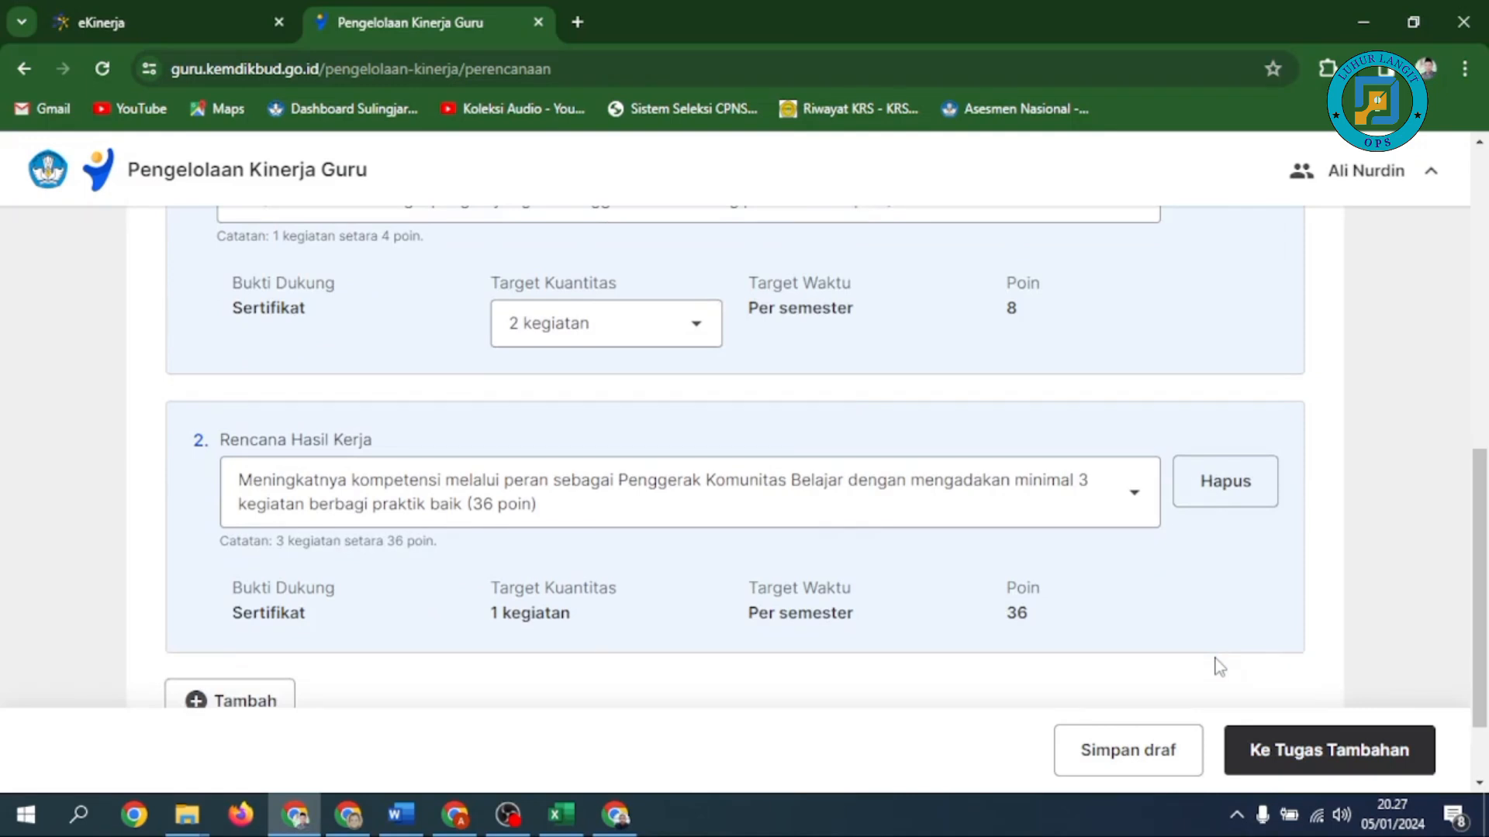
pyautogui.scroll(3, 1245, 694)
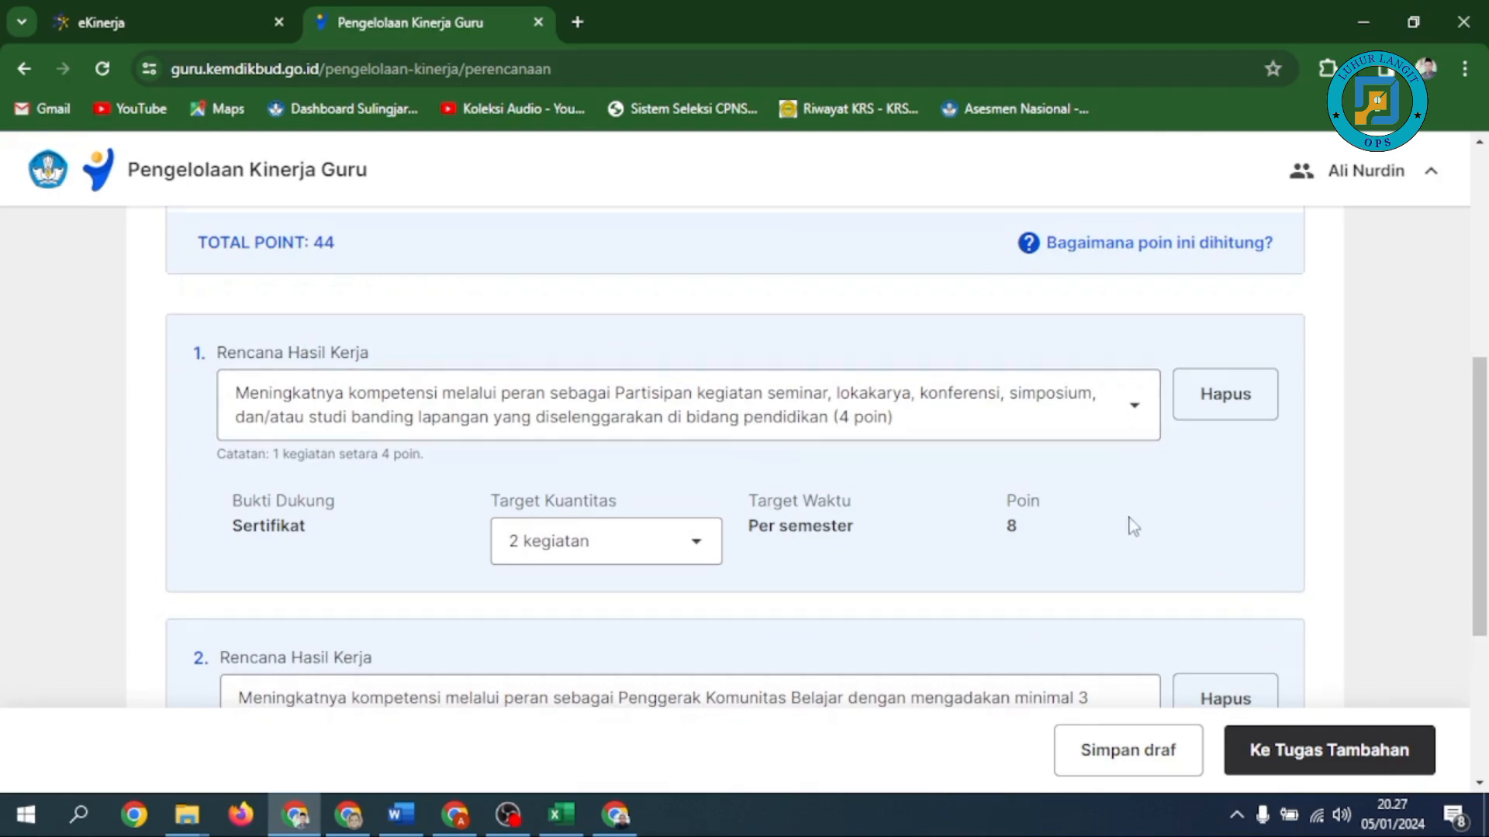
pyautogui.scroll(-1, 1134, 525)
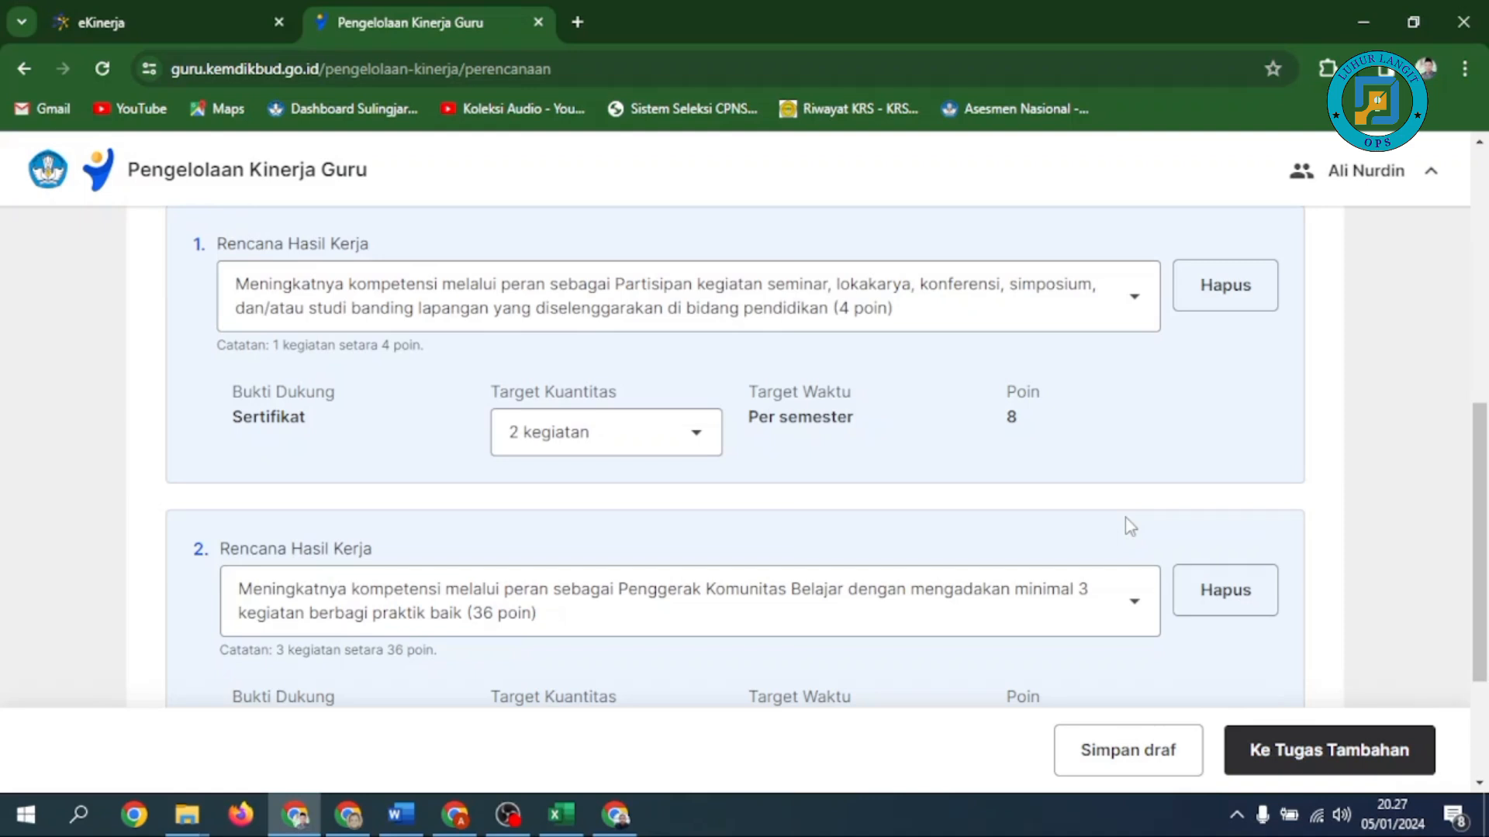
pyautogui.scroll(-2, 1124, 518)
pyautogui.scroll(3, 1128, 524)
pyautogui.scroll(4, 1129, 528)
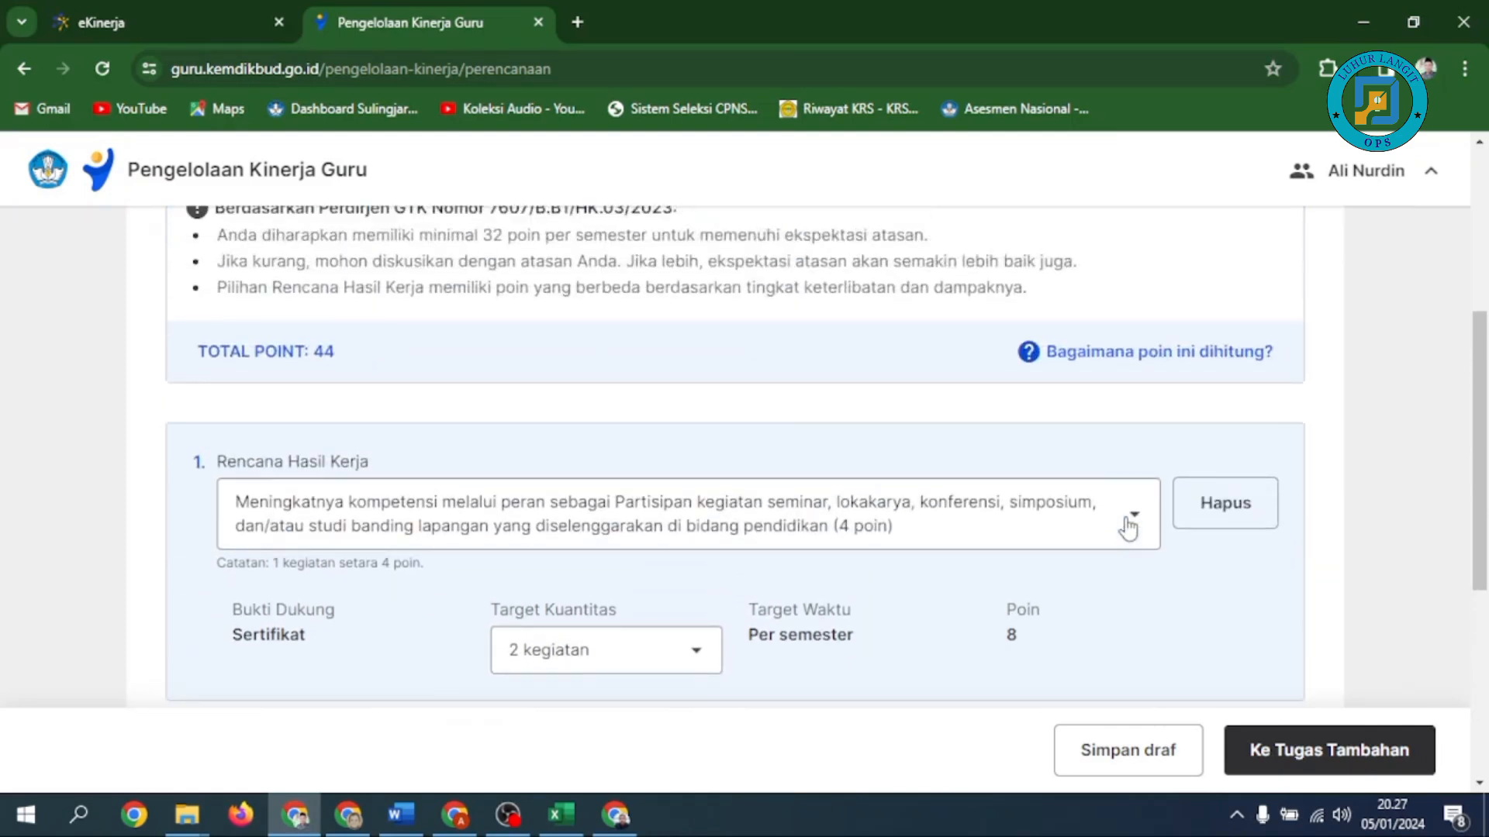
# Continue to Tugas Tambahan and review its Rencana Hasil Kerja entries with their Bukti Dukung, Target Kuantitas and Target Waktu.
pyautogui.click(1319, 749)
pyautogui.scroll(-1, 1267, 642)
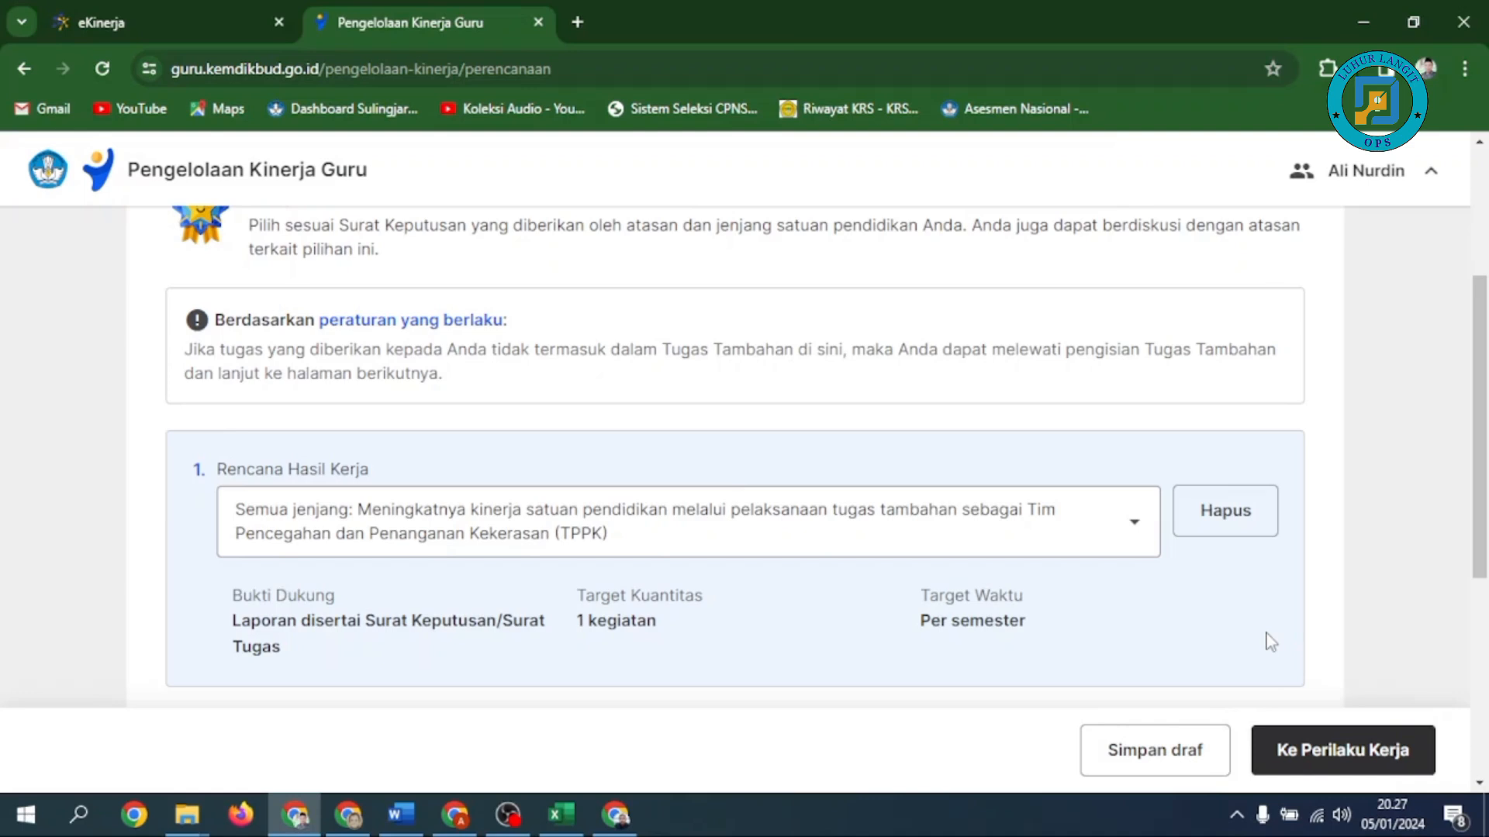
pyautogui.scroll(-1, 1234, 612)
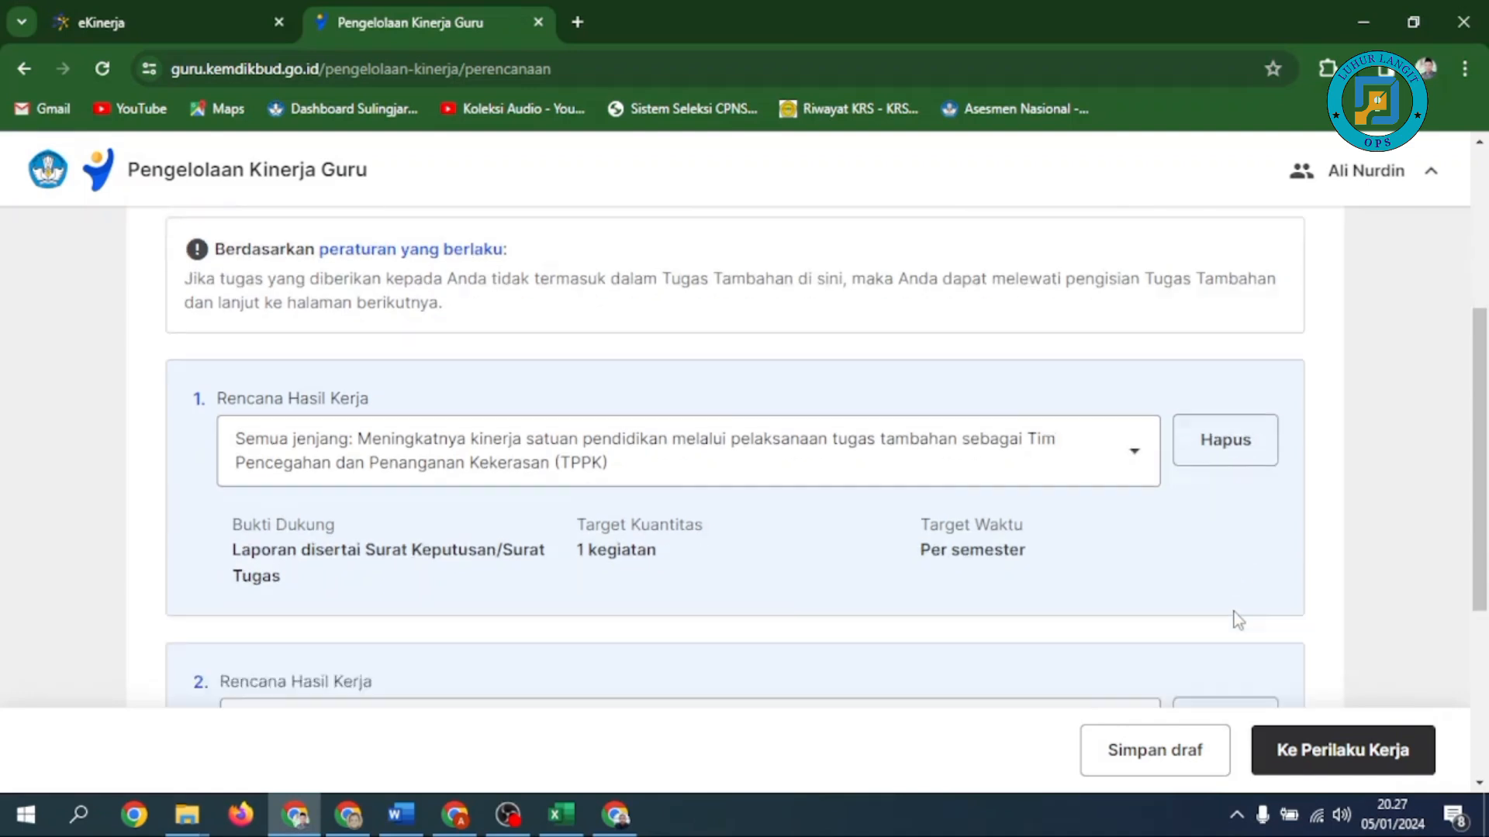
pyautogui.scroll(-2, 1234, 612)
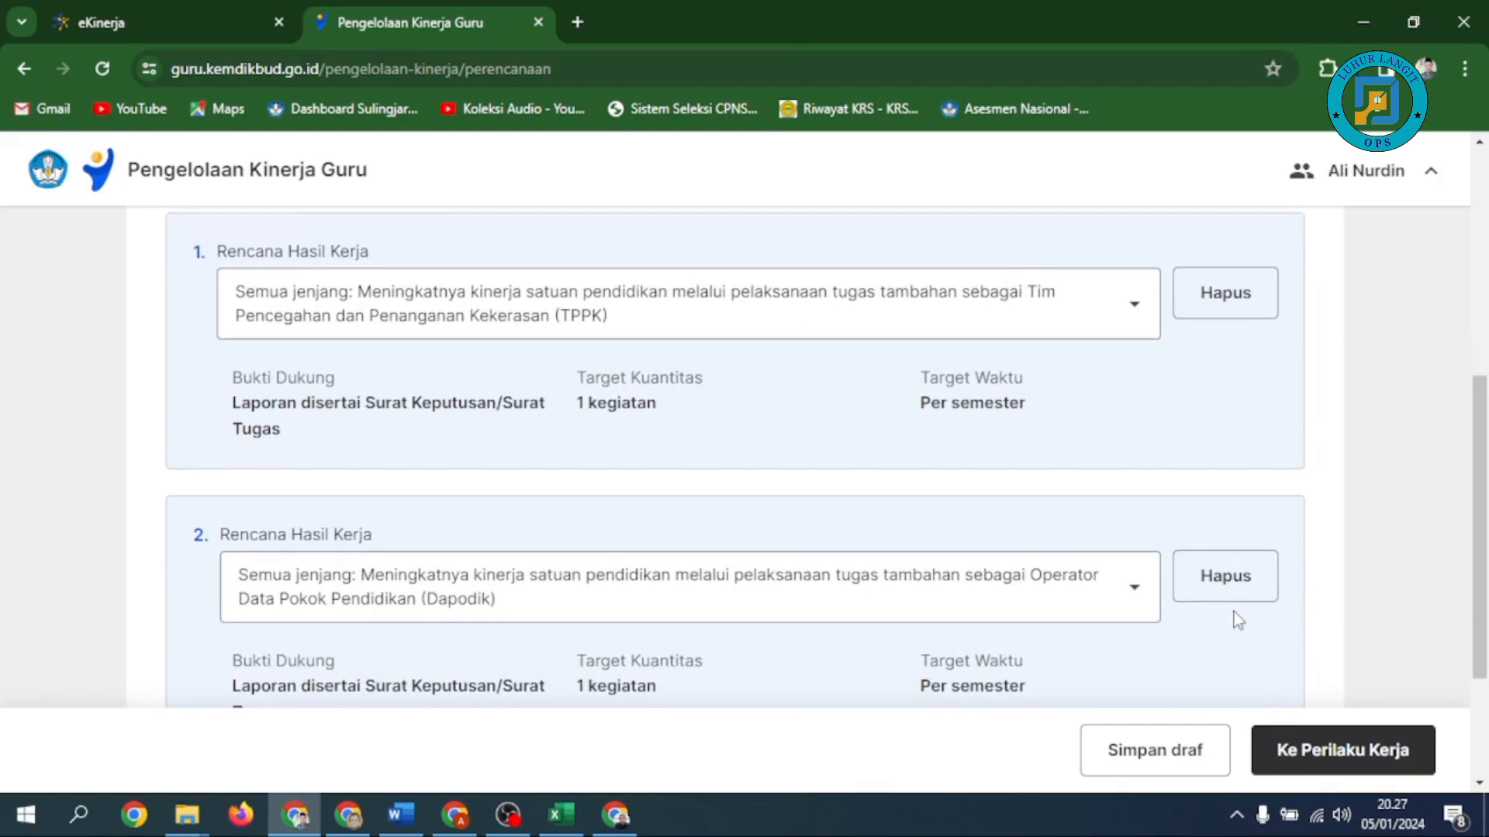
pyautogui.scroll(-1, 1234, 612)
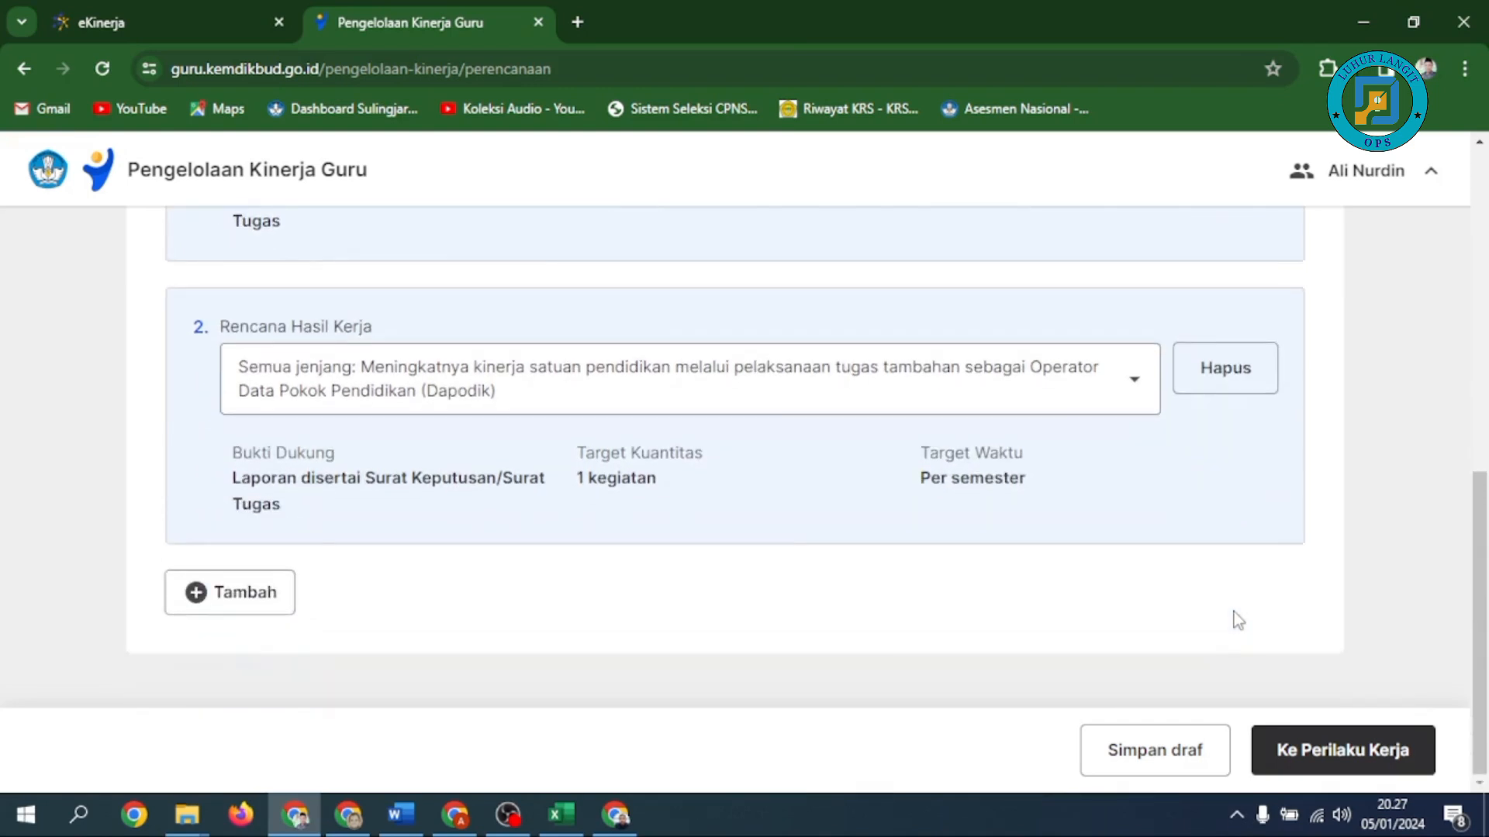
pyautogui.scroll(1, 1234, 612)
# Proceed through Perilaku Kerja to Rangkuman and submit the Perencanaan Kinerja to the supervisor.
pyautogui.click(1322, 751)
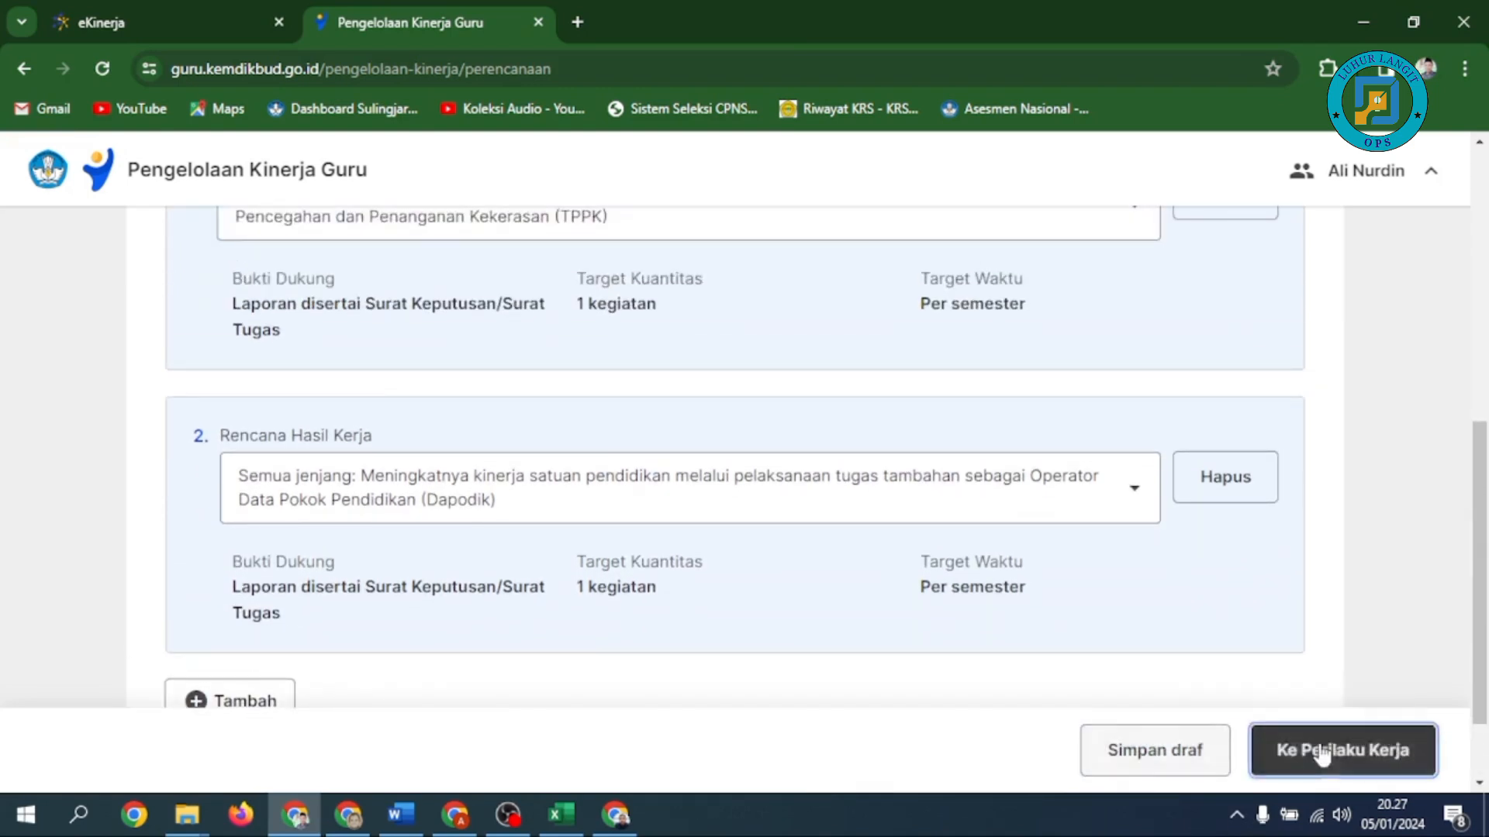
pyautogui.scroll(-7, 1230, 649)
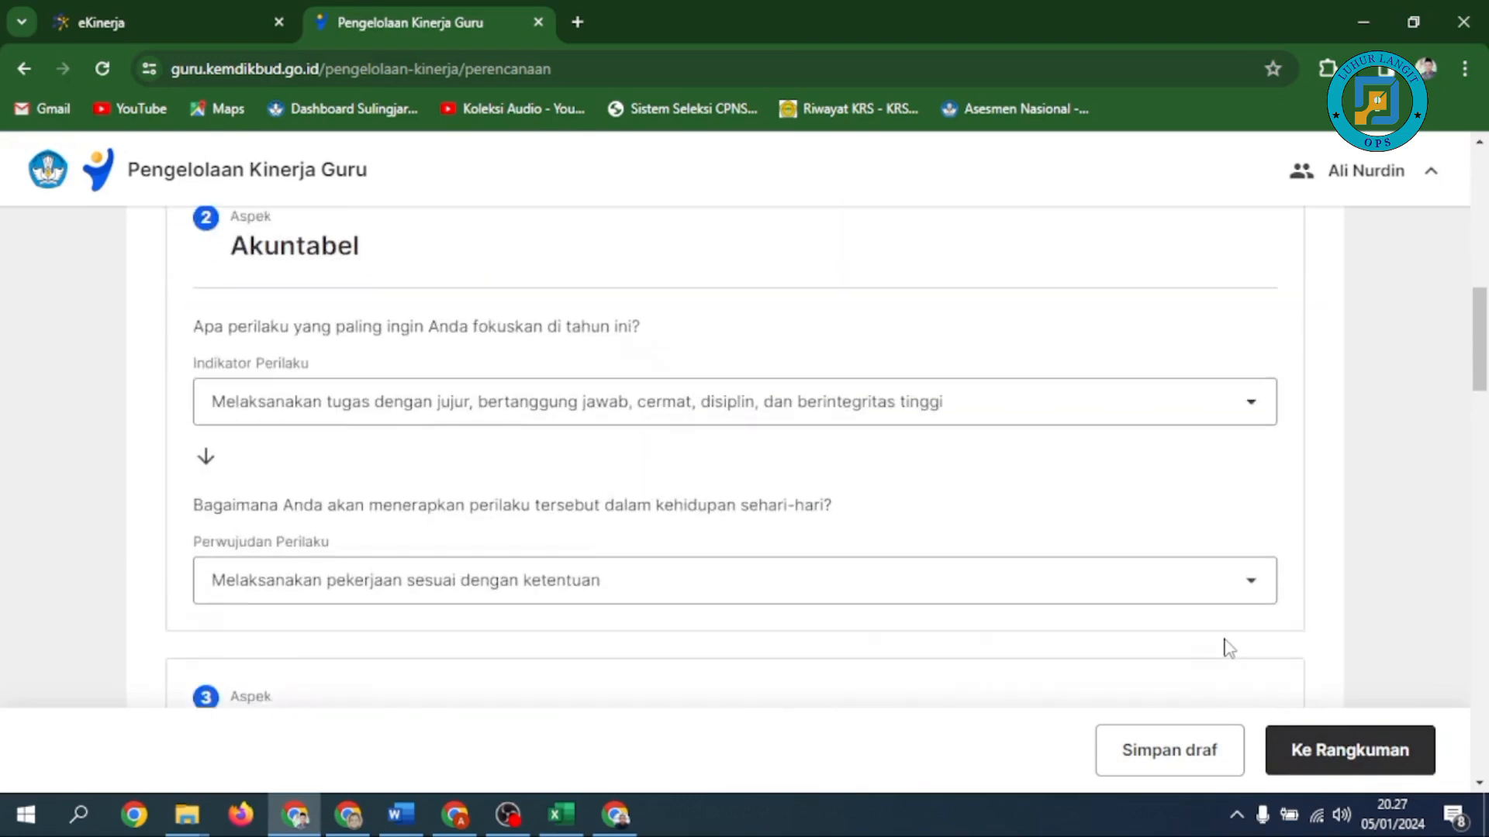
pyautogui.scroll(-10, 1229, 649)
pyautogui.click(1320, 751)
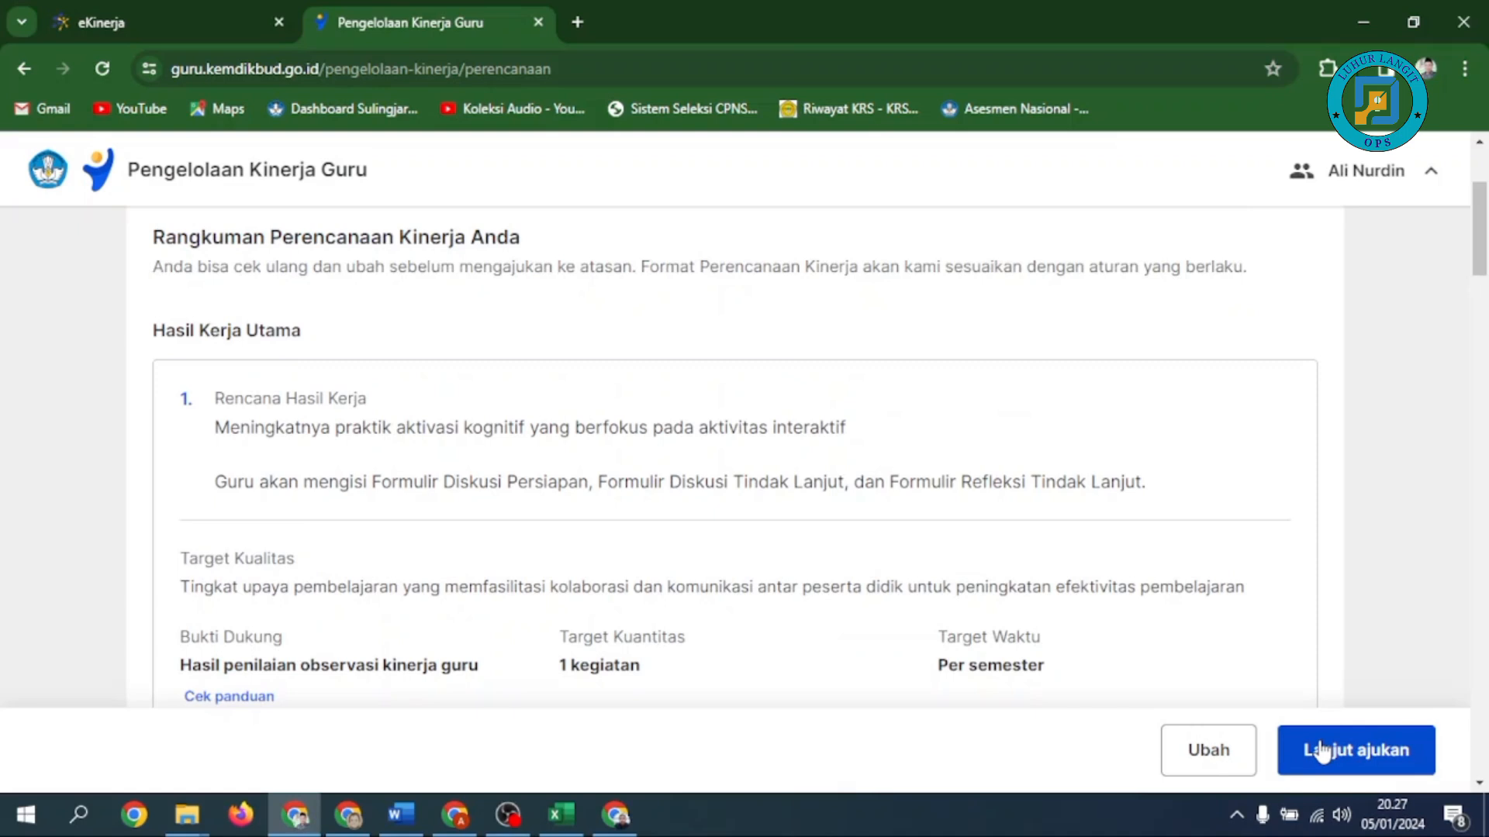
pyautogui.click(1322, 750)
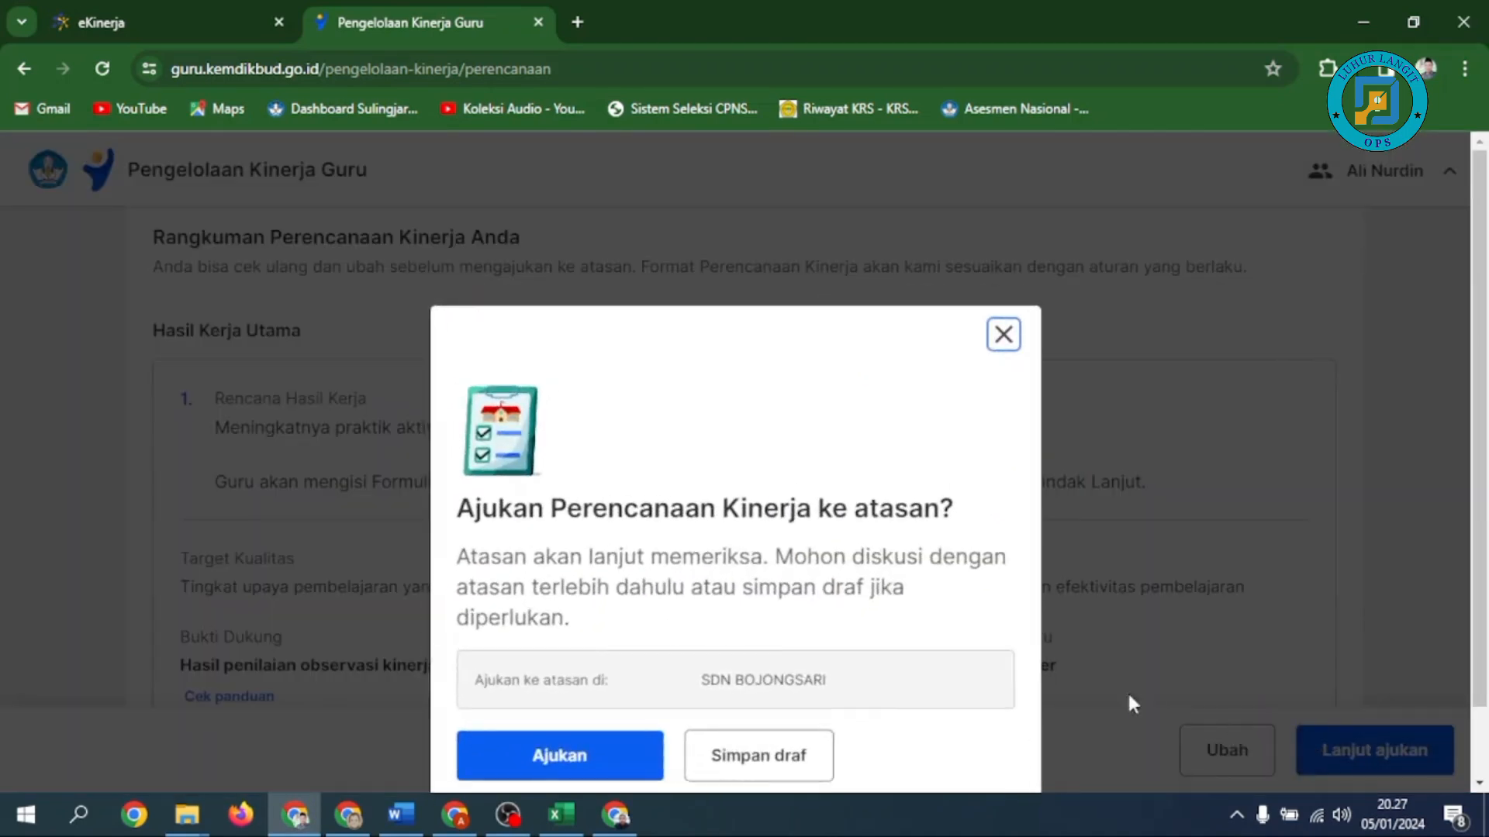
pyautogui.click(625, 680)
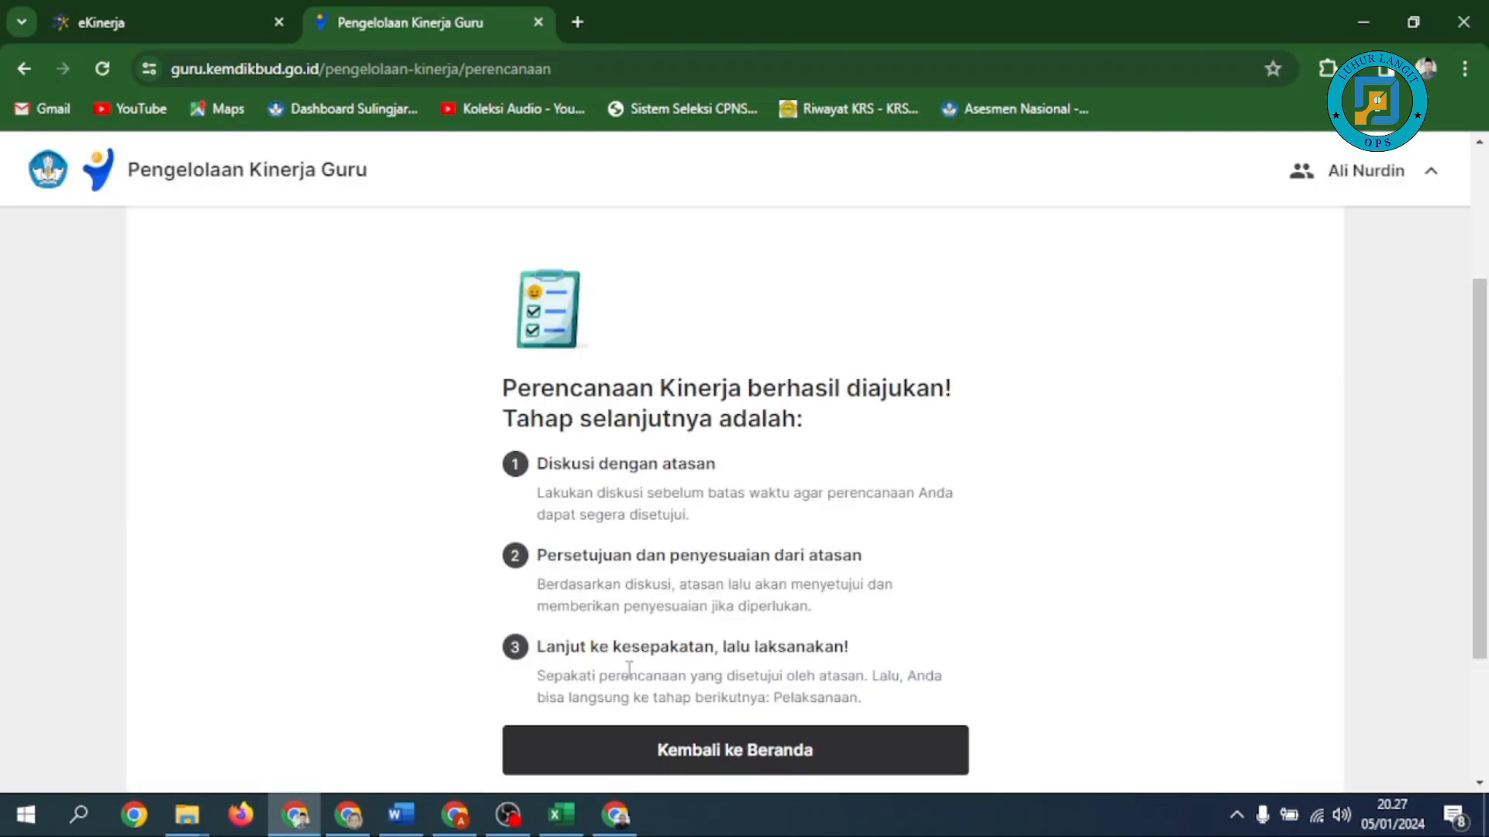
# Switch to the Pengelolaan Kinerja Kepala Sekolah window, refresh Daftar guru, and open the teacher's plan with the status Perlu disetujui.
pyautogui.click(615, 814)
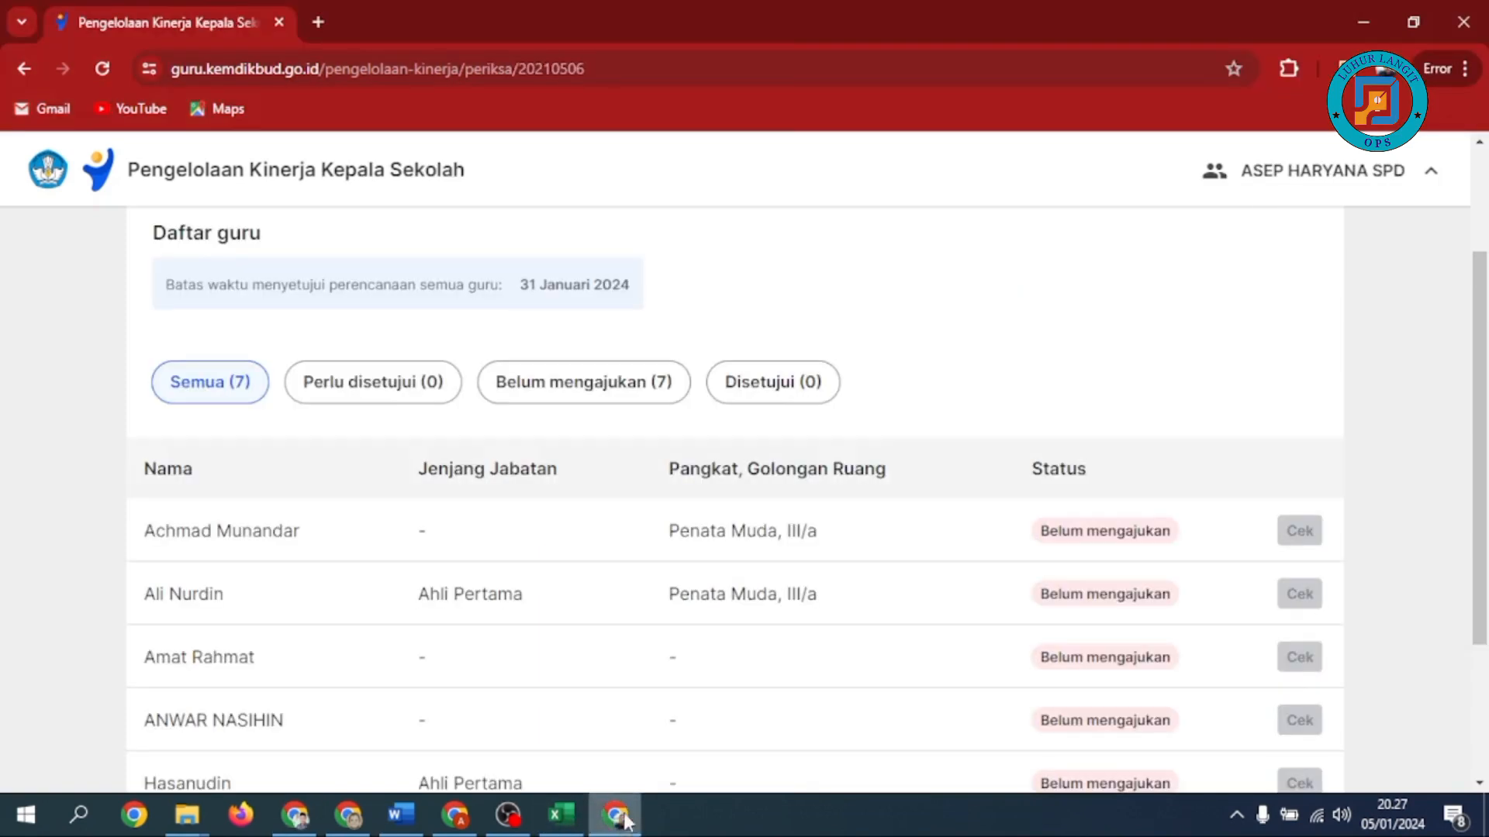
pyautogui.click(101, 68)
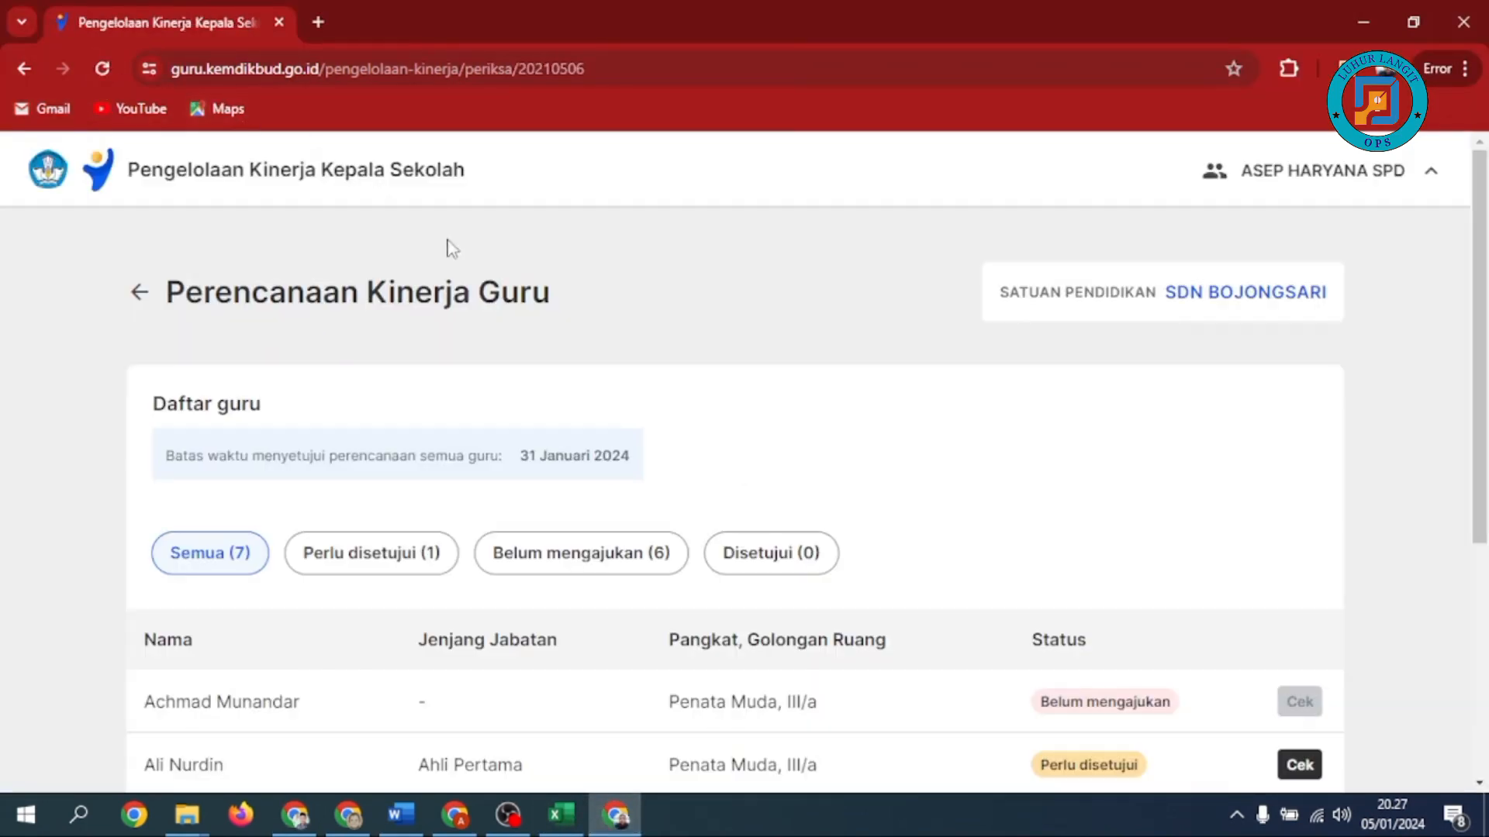
pyautogui.scroll(-4, 853, 357)
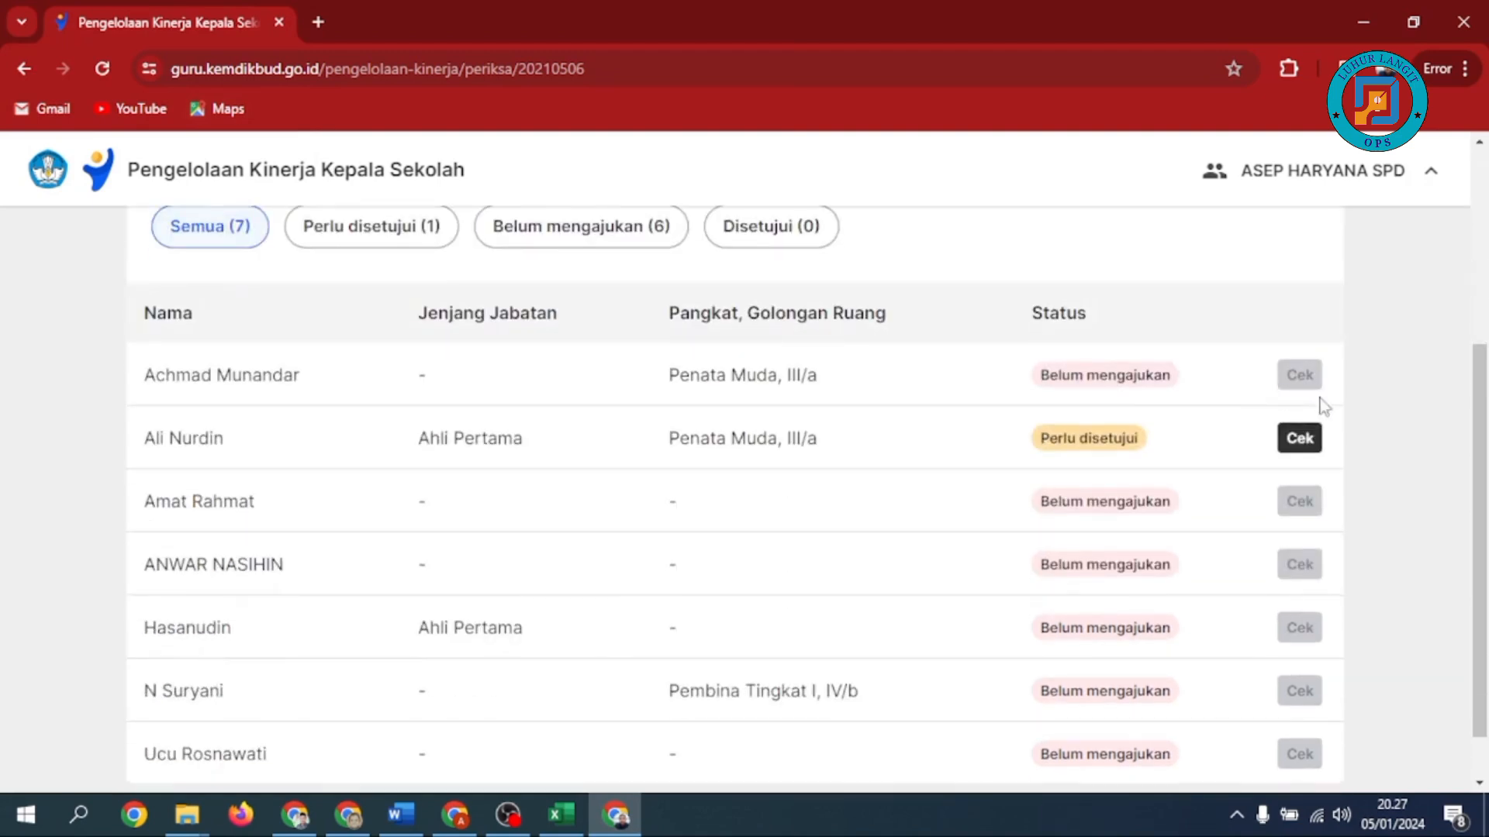
pyautogui.click(1300, 438)
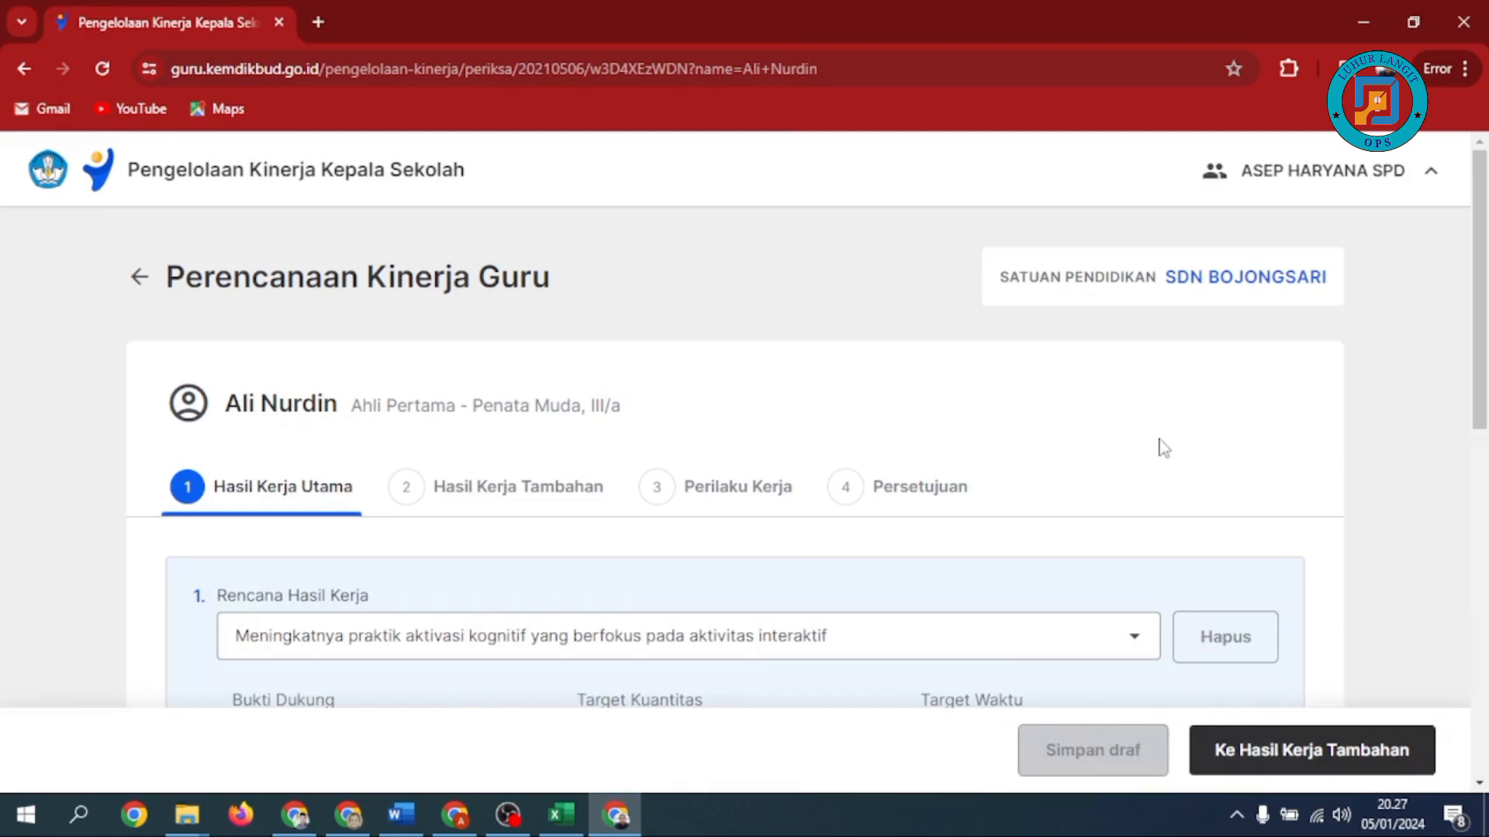
# Check the submitted Rencana Hasil Kerja entries under Hasil Kerja Utama and continue to Hasil Kerja Tambahan.
pyautogui.scroll(-3, 1161, 447)
pyautogui.scroll(-3, 1161, 448)
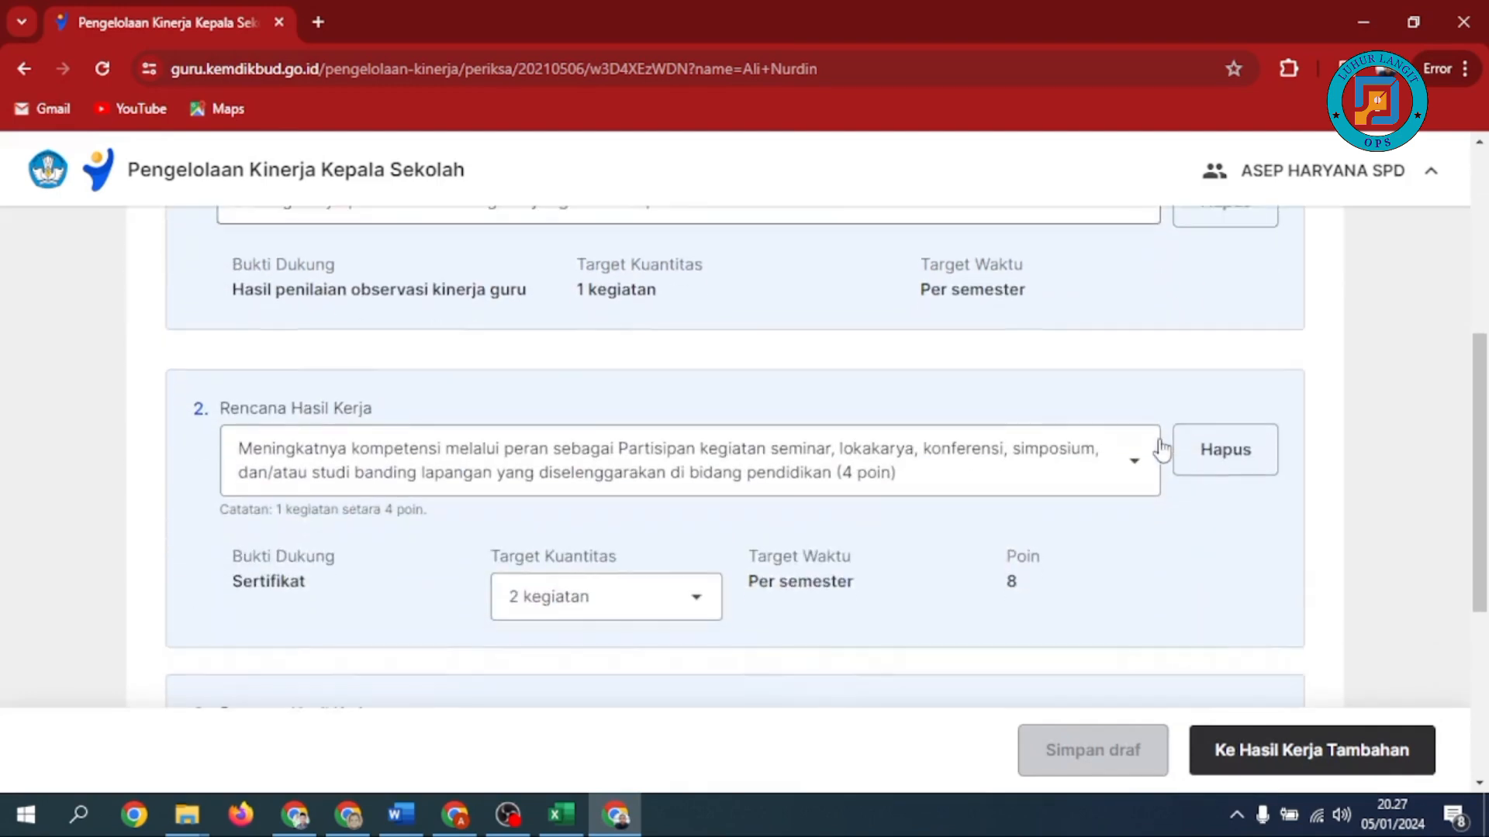
pyautogui.scroll(-3, 1162, 448)
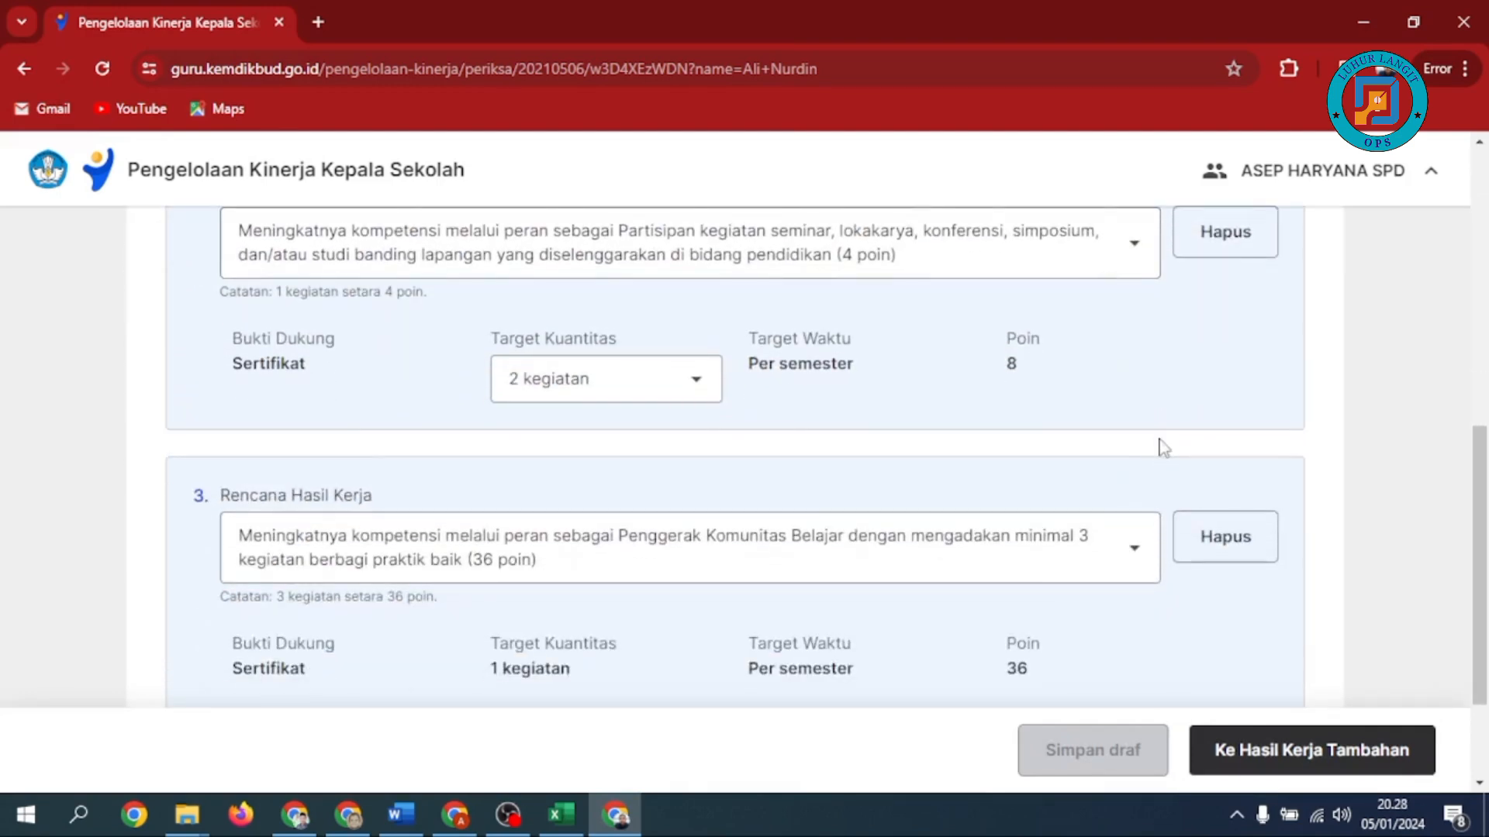
pyautogui.scroll(-2, 1164, 447)
pyautogui.click(1292, 758)
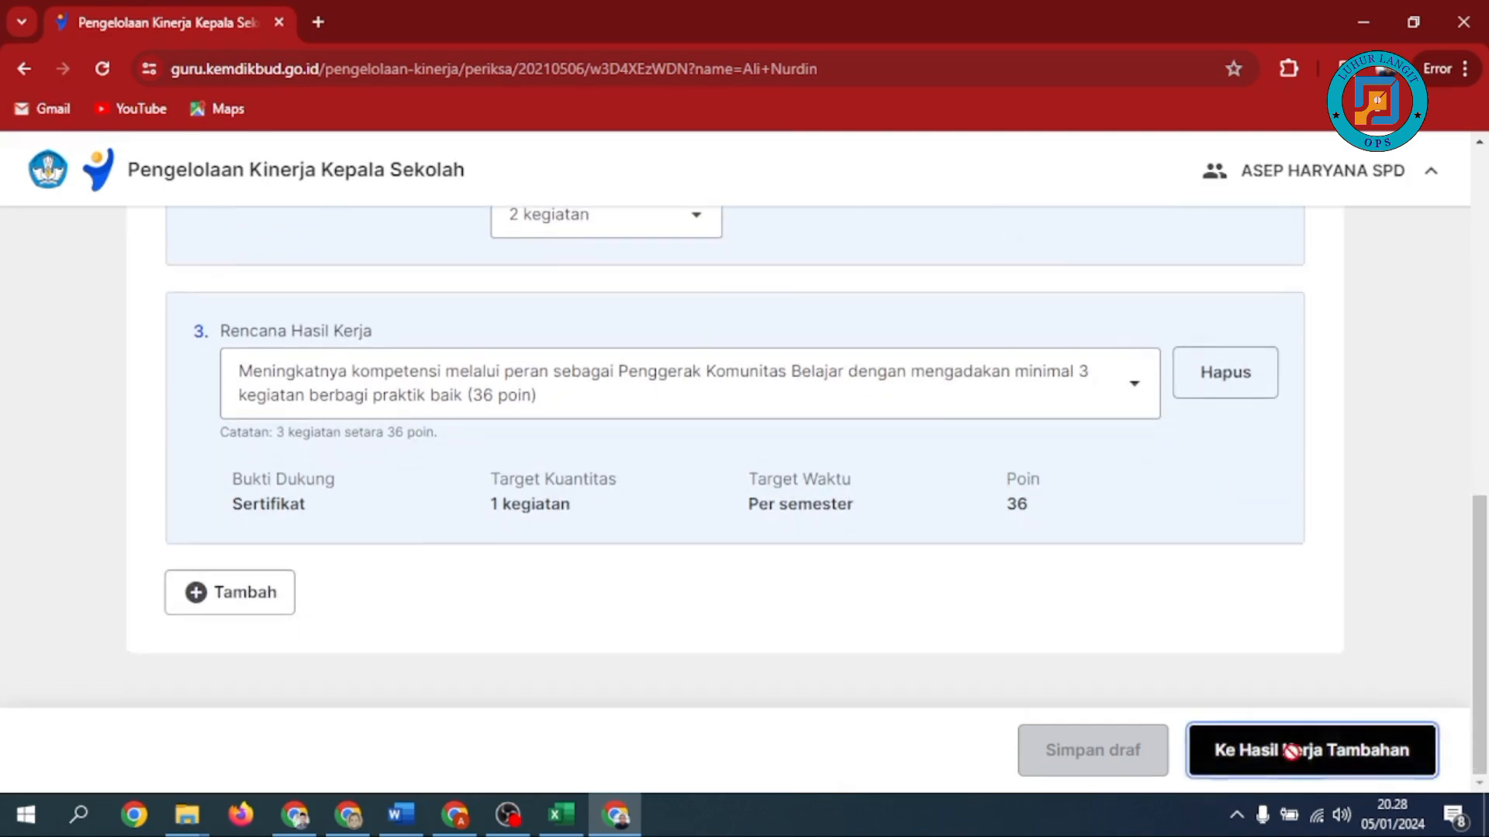
# Check the Hasil Kerja Tambahan entries and the Perilaku Kerja aspects, and continue to Persetujuan.
pyautogui.scroll(3, 1260, 535)
pyautogui.scroll(-3, 1250, 528)
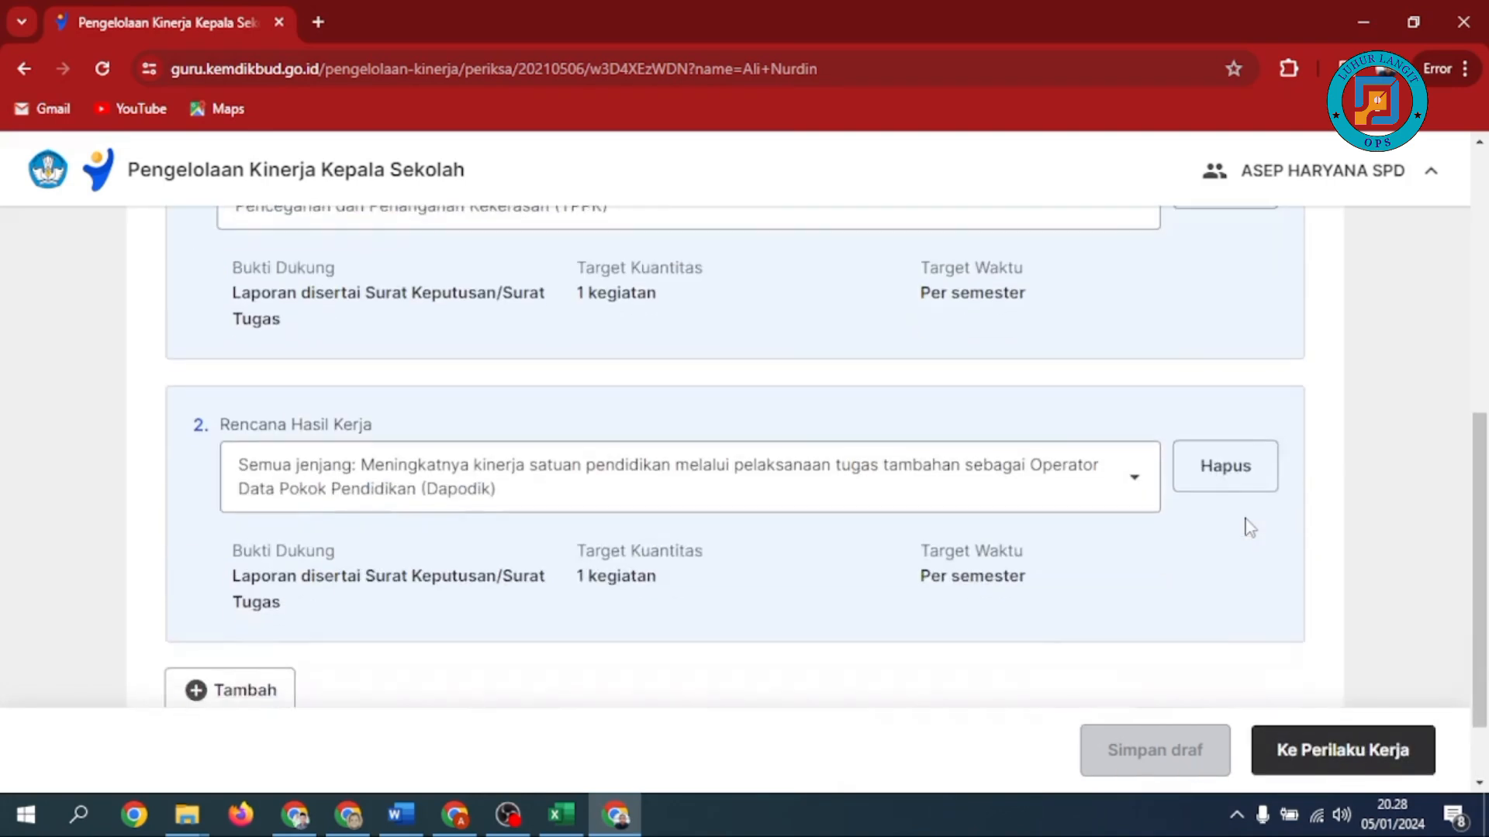
pyautogui.scroll(-1, 1250, 528)
pyautogui.click(1388, 751)
pyautogui.scroll(2, 1254, 541)
pyautogui.scroll(-15, 1251, 539)
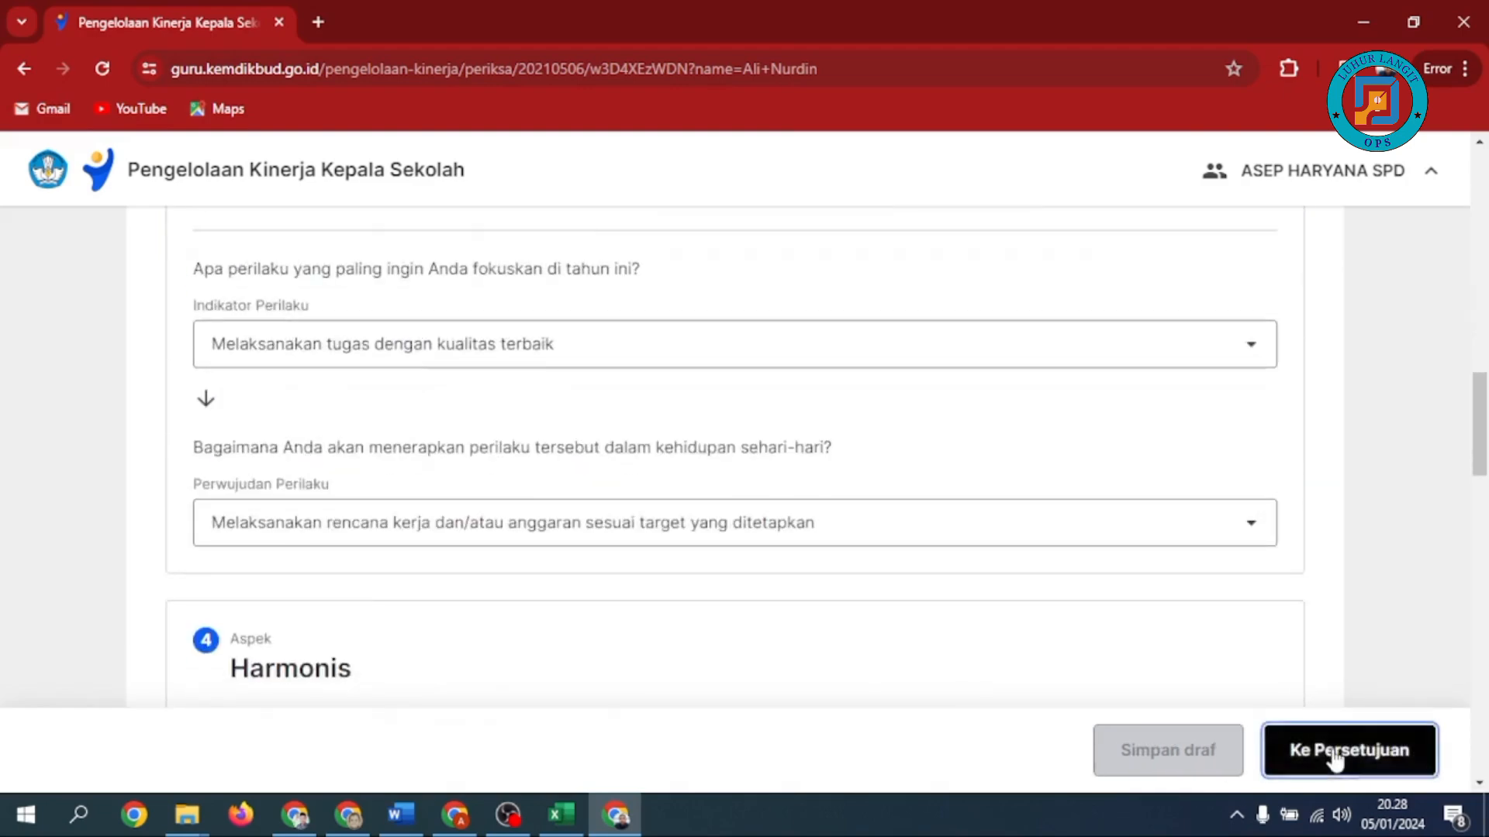
pyautogui.click(1343, 756)
# Look through the complete plan under Persetujuan, approve it with Setujui, and check the teacher's status in Daftar guru.
pyautogui.scroll(-6, 1249, 664)
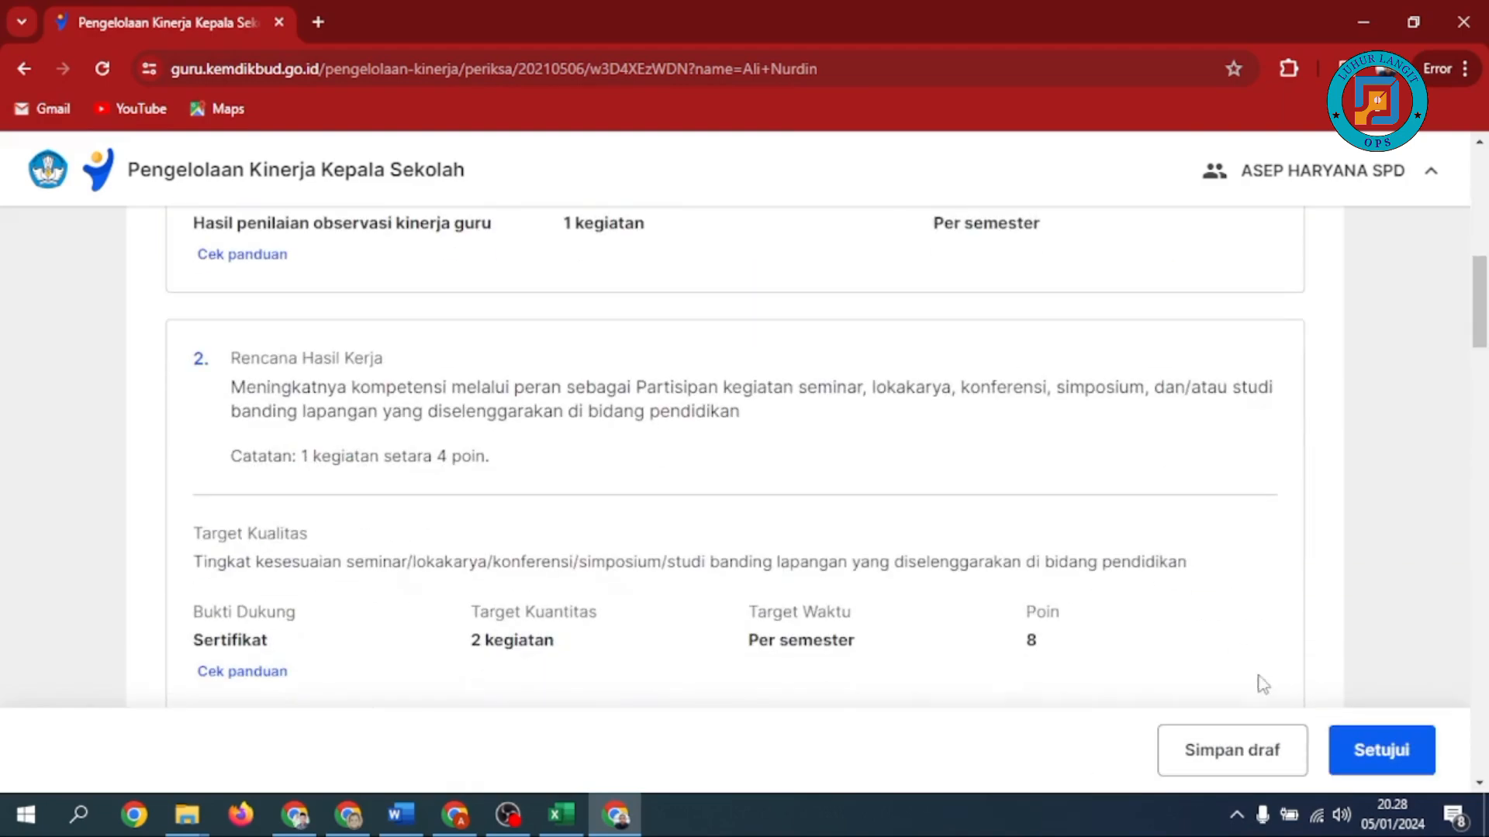
pyautogui.scroll(-8, 1166, 618)
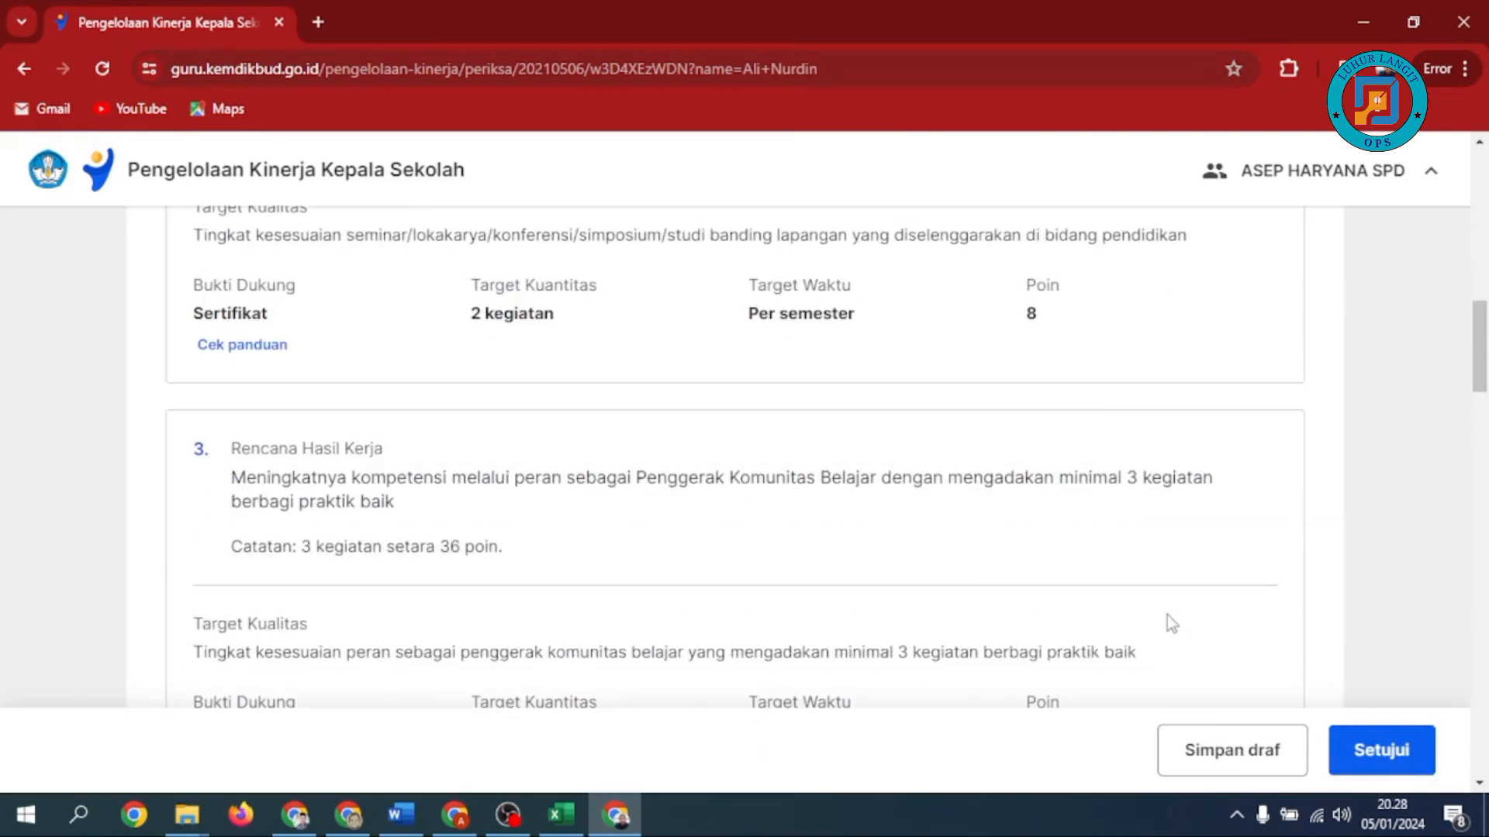
pyautogui.scroll(-15, 1182, 624)
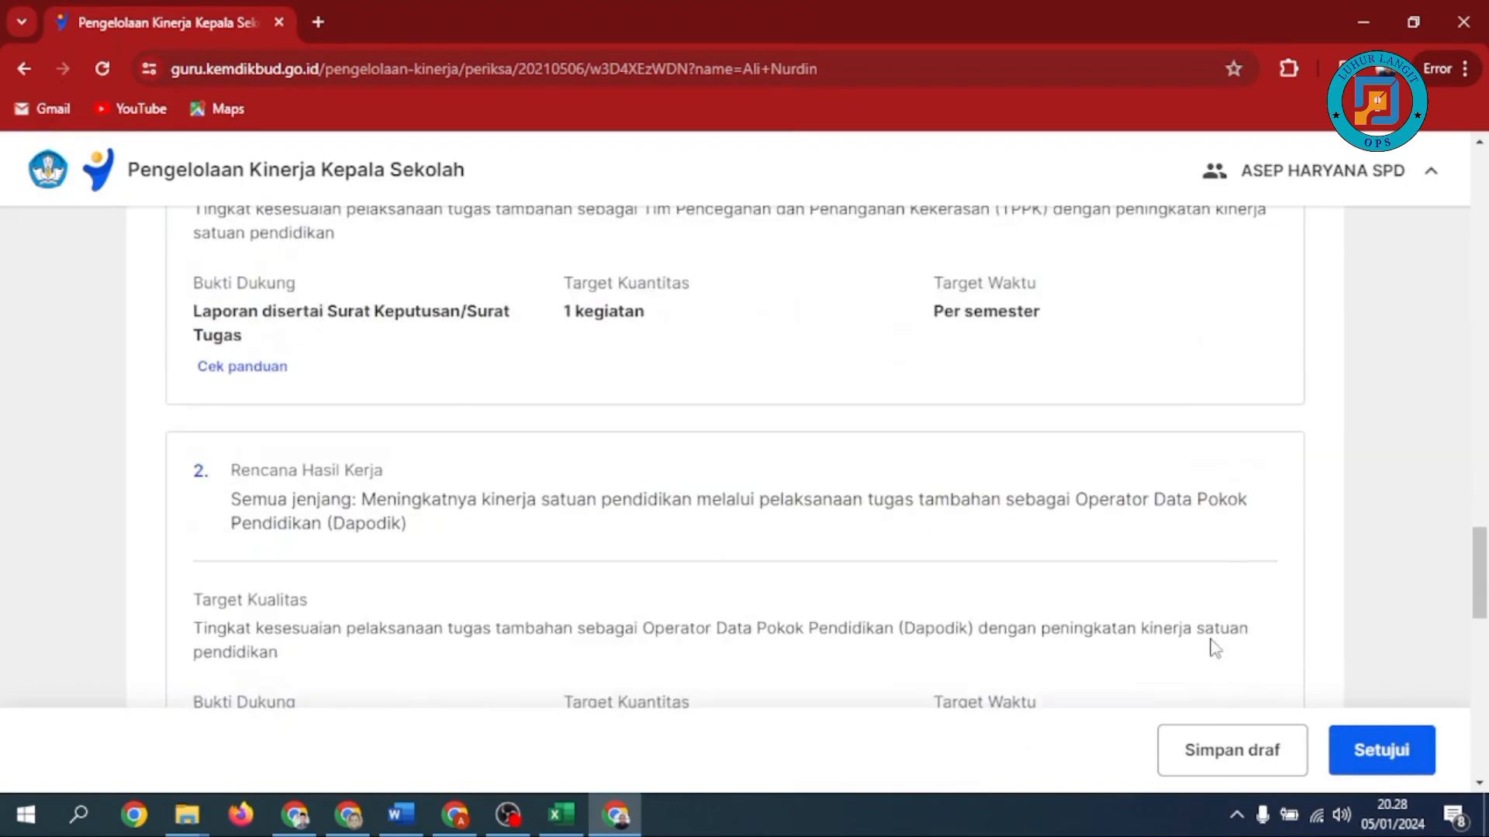
pyautogui.scroll(-5, 1214, 648)
pyautogui.click(1381, 750)
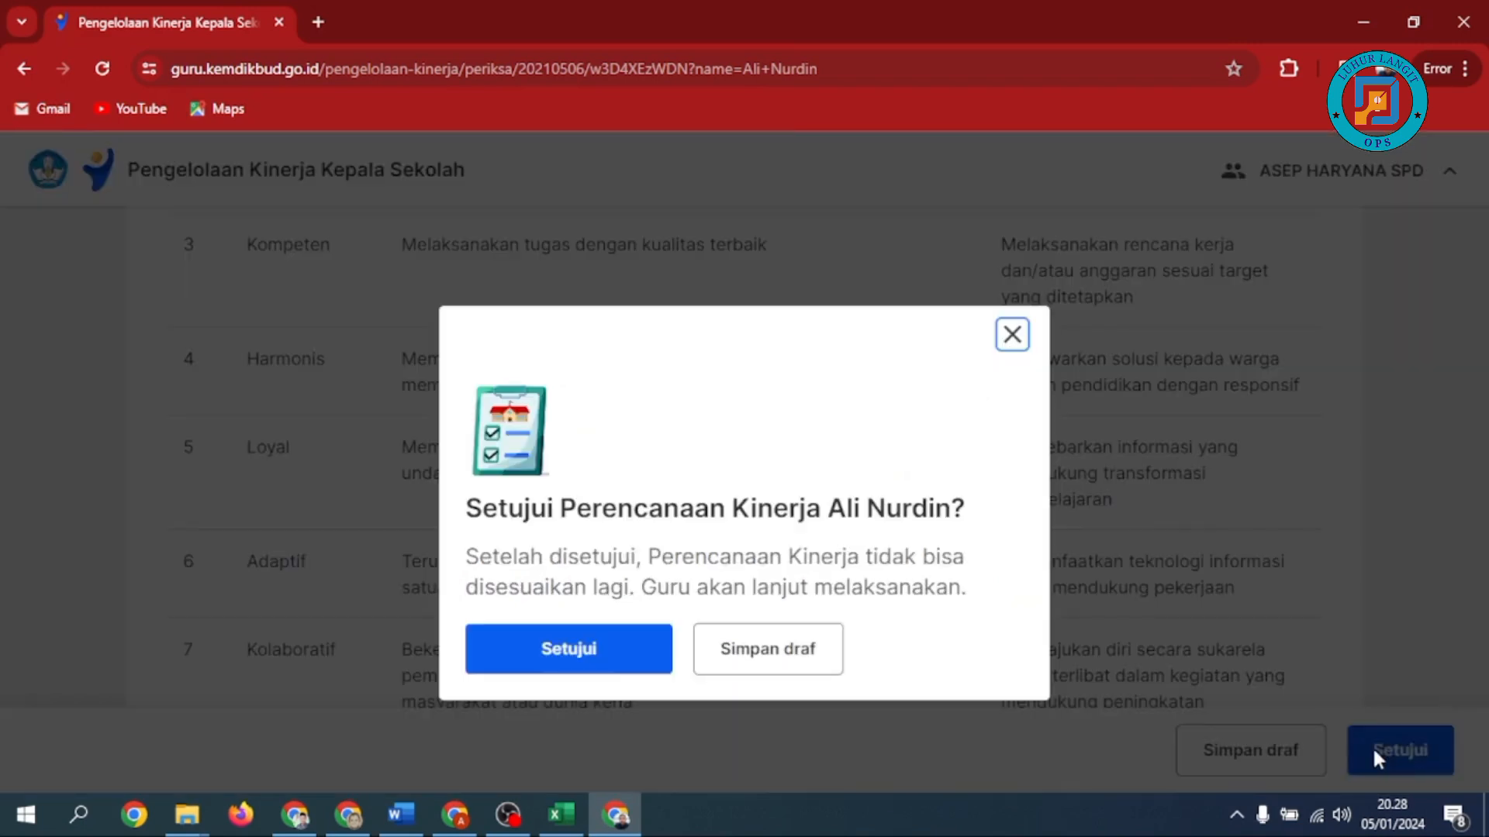
pyautogui.click(608, 648)
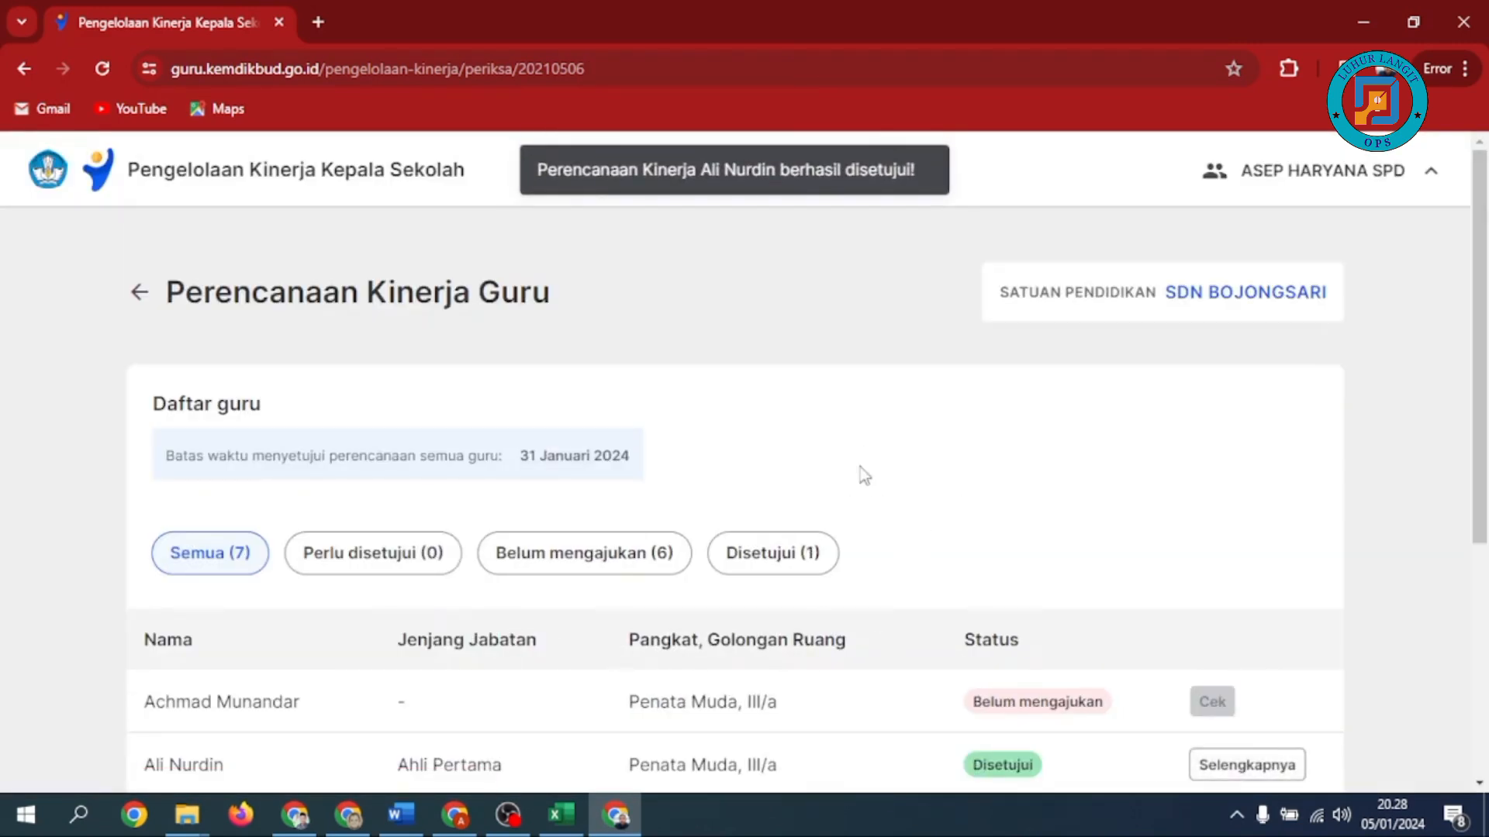
pyautogui.scroll(-3, 857, 443)
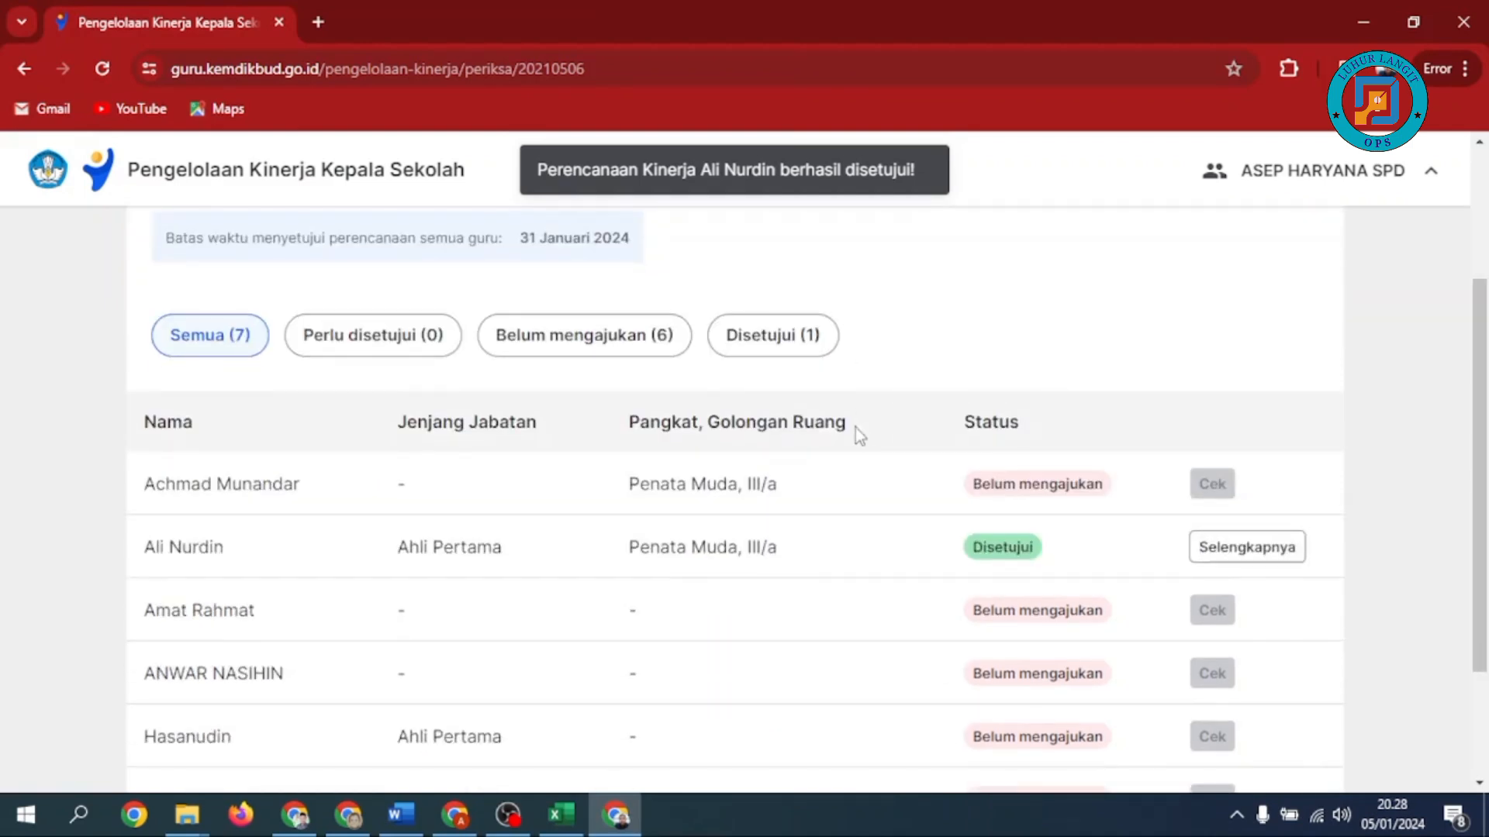
# Look over the statuses in Daftar guru, then switch to the teacher's Pengelolaan Kinerja Guru window and open the approved plan for agreement from Beranda.
pyautogui.scroll(-3, 856, 440)
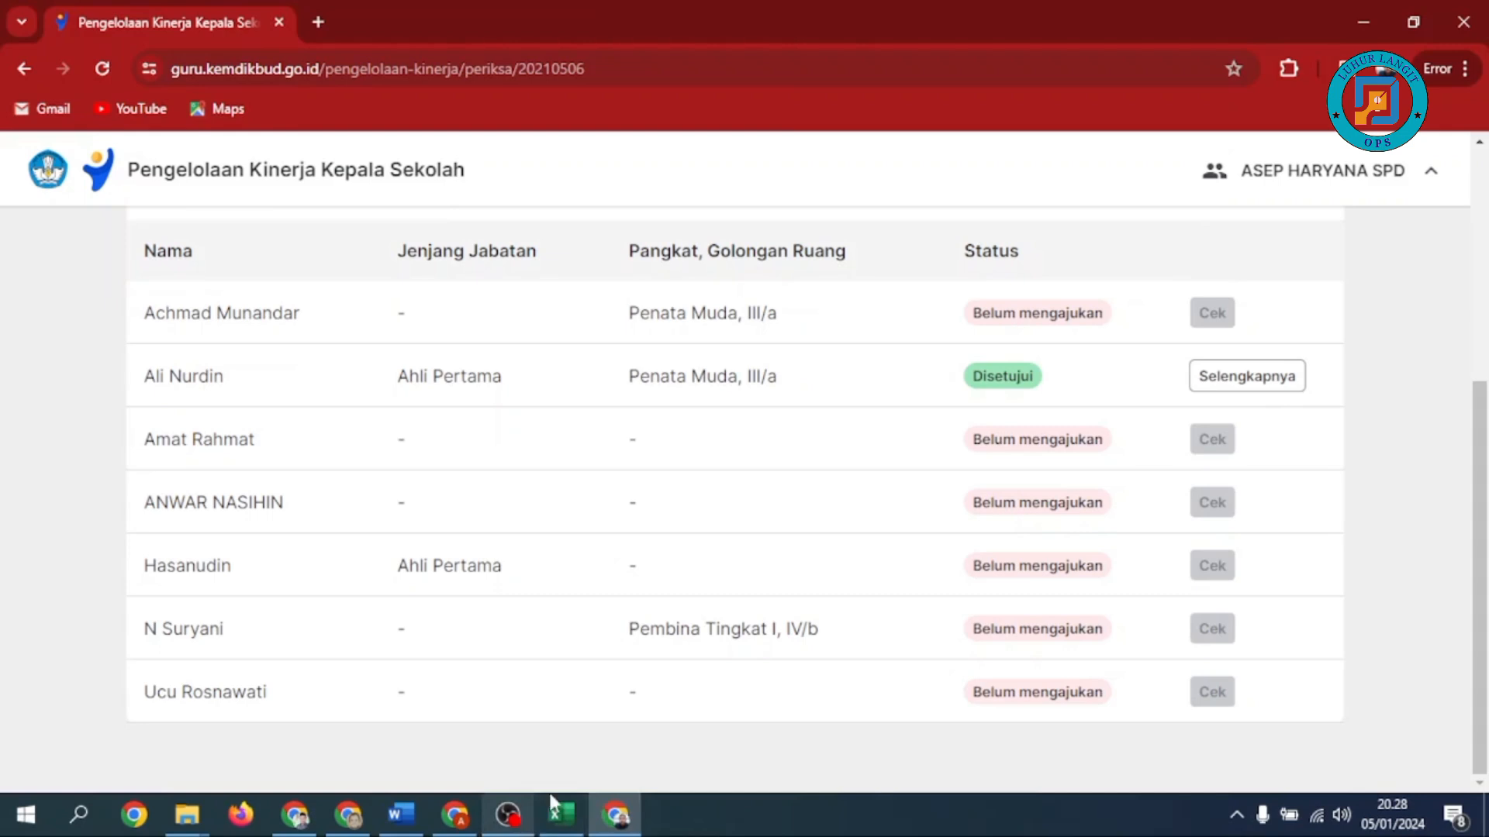
pyautogui.scroll(1, 650, 545)
pyautogui.scroll(4, 650, 545)
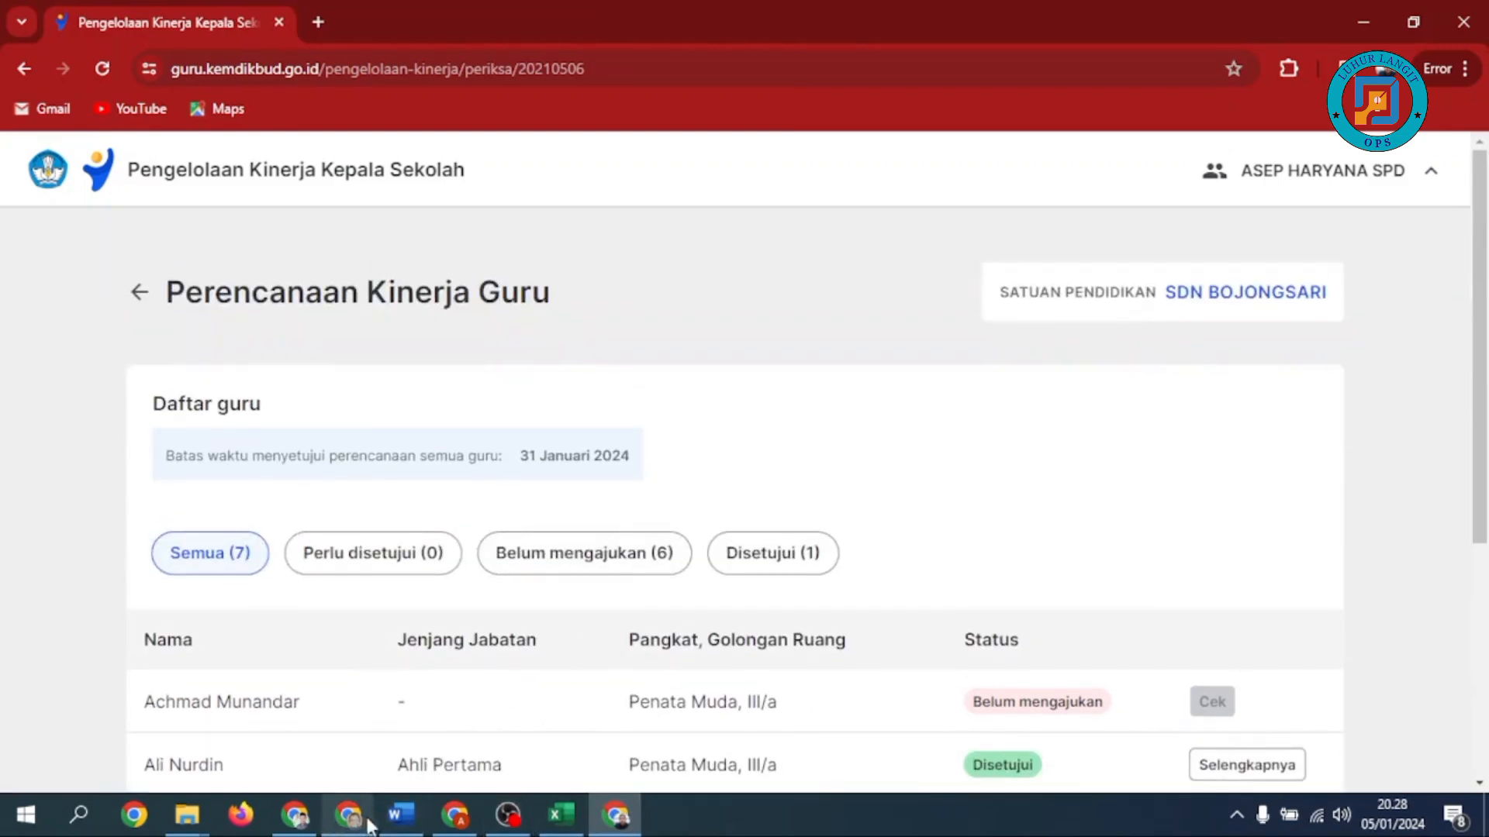
pyautogui.moveTo(369, 825)
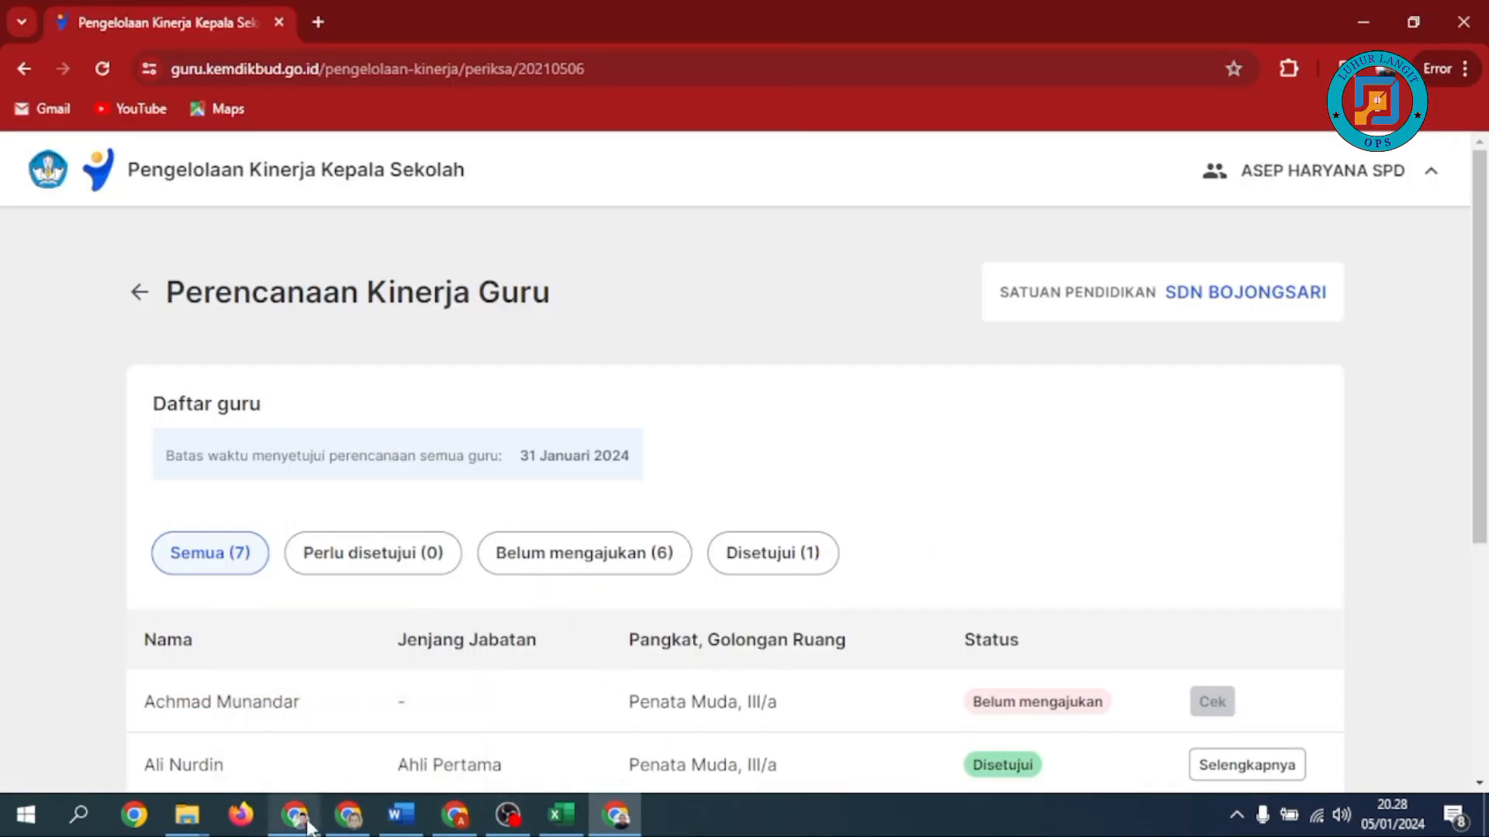
pyautogui.click(318, 820)
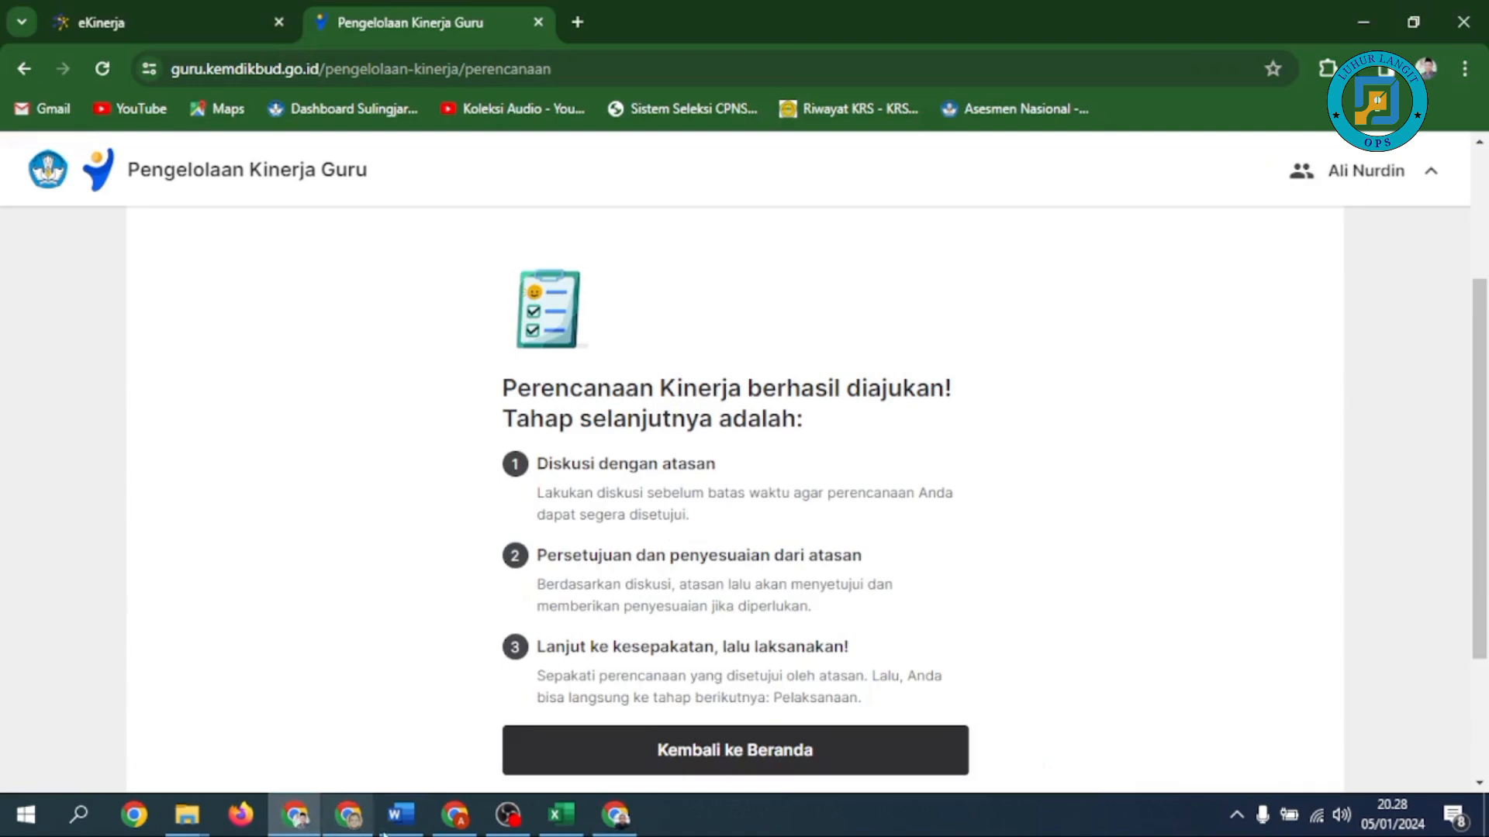
pyautogui.click(799, 760)
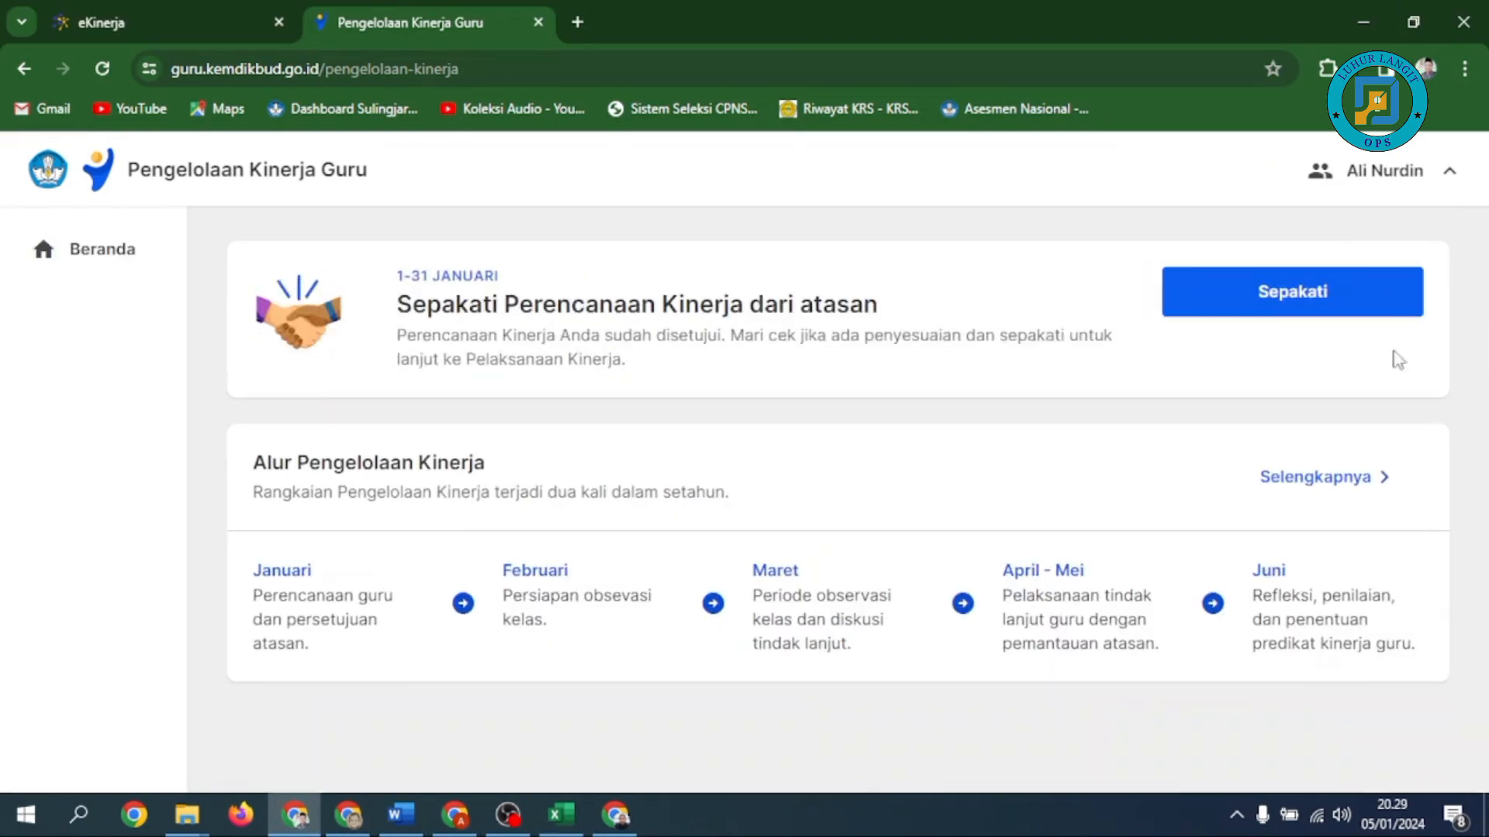
pyautogui.click(1293, 305)
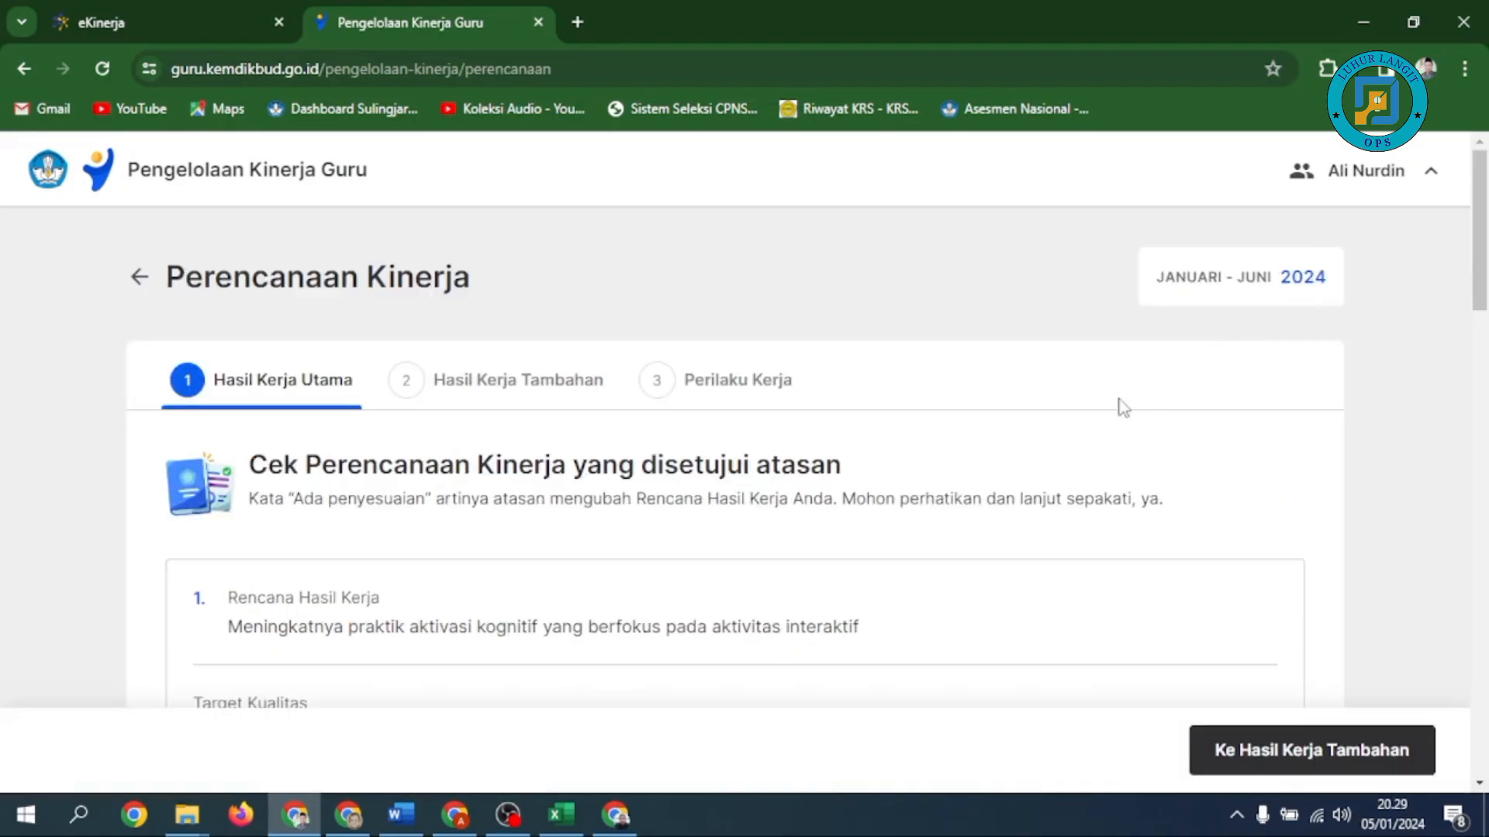
# Check the approved Rencana Hasil Kerja entries under Hasil Kerja Utama and continue to Hasil Kerja Tambahan.
pyautogui.scroll(-10, 1116, 411)
pyautogui.scroll(-10, 1113, 419)
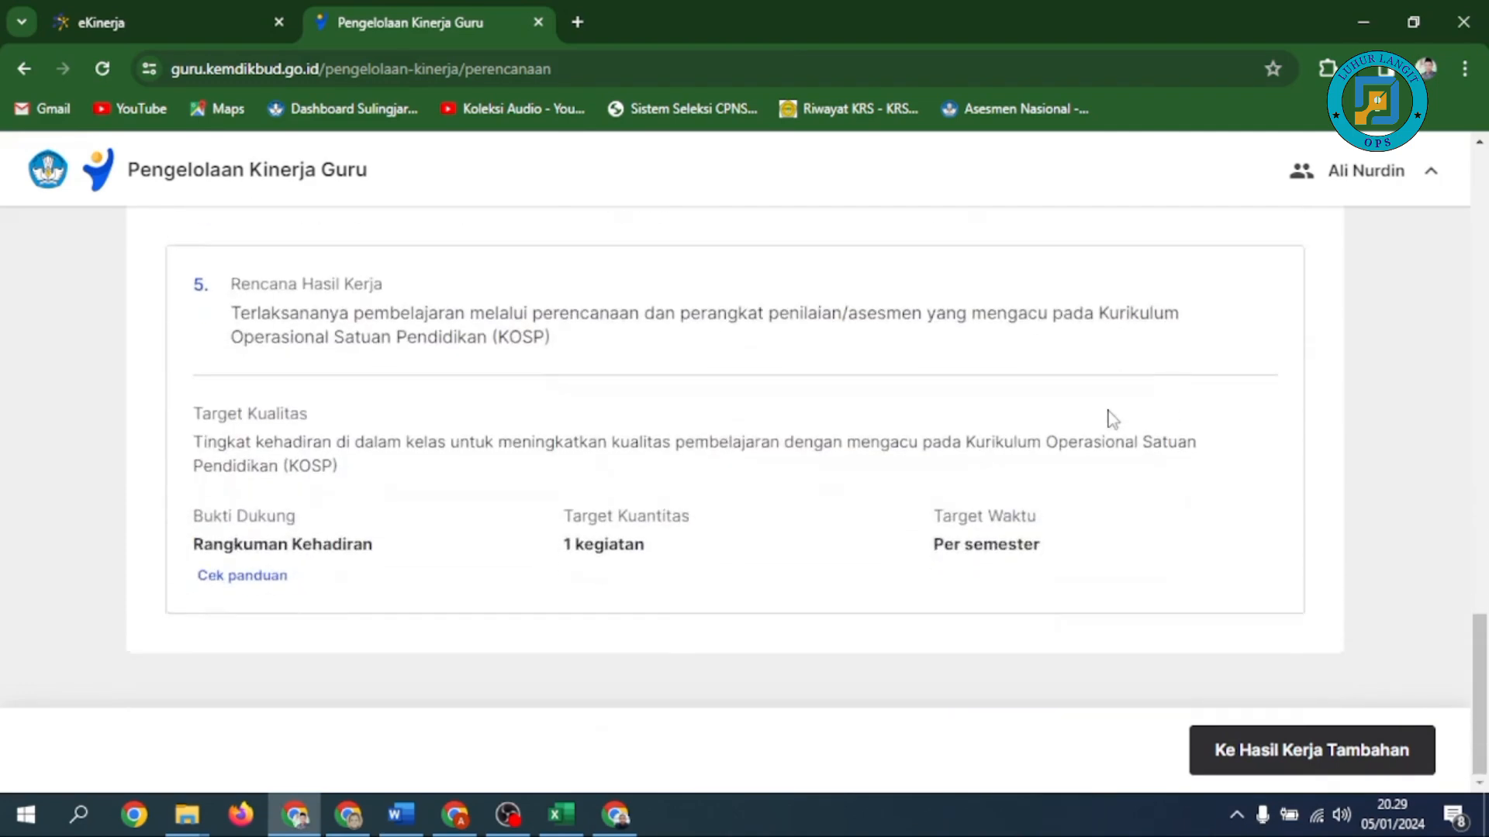
pyautogui.scroll(10, 1112, 419)
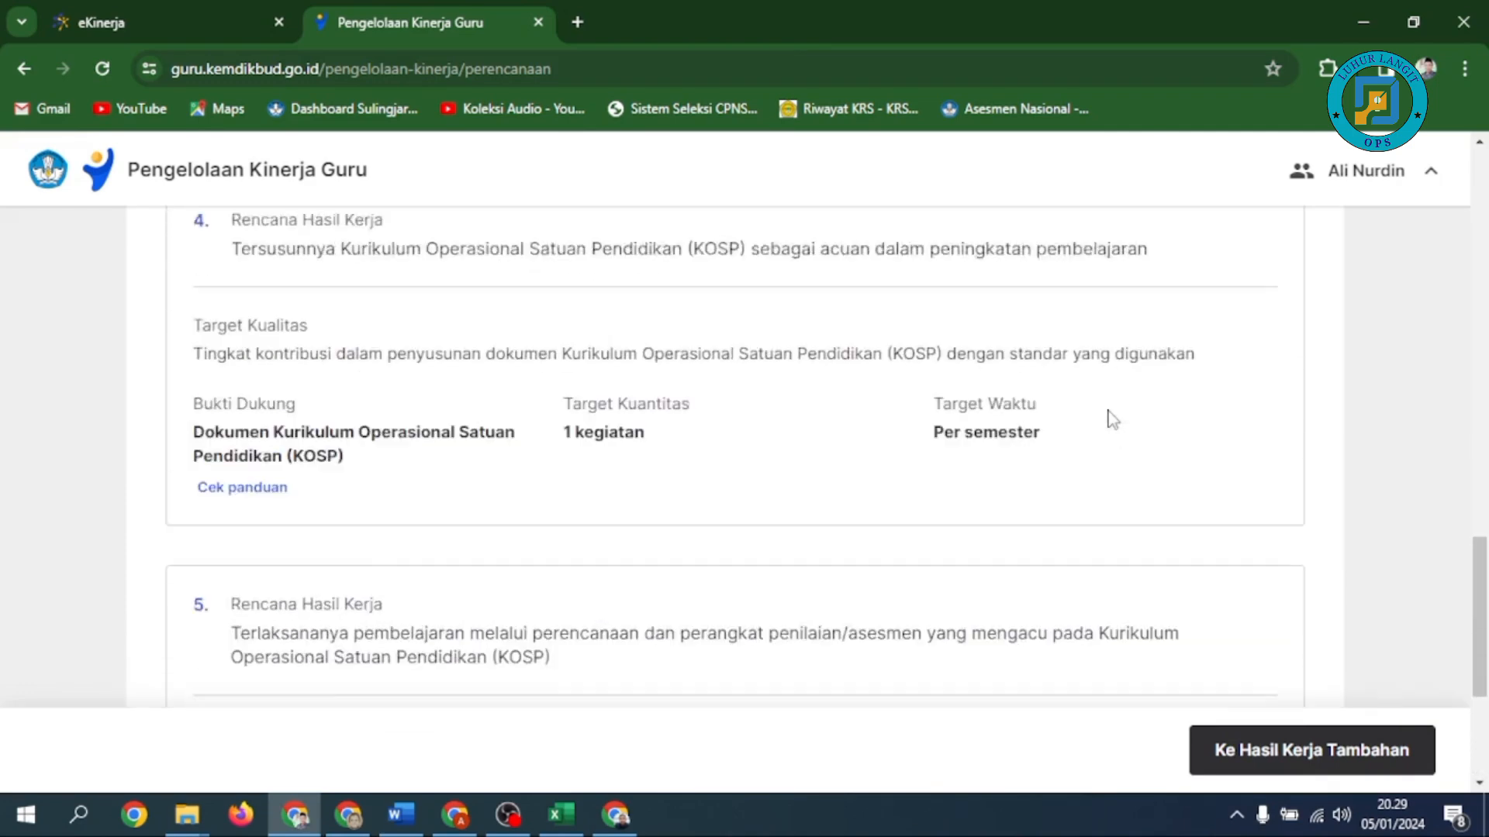
pyautogui.scroll(10, 1112, 419)
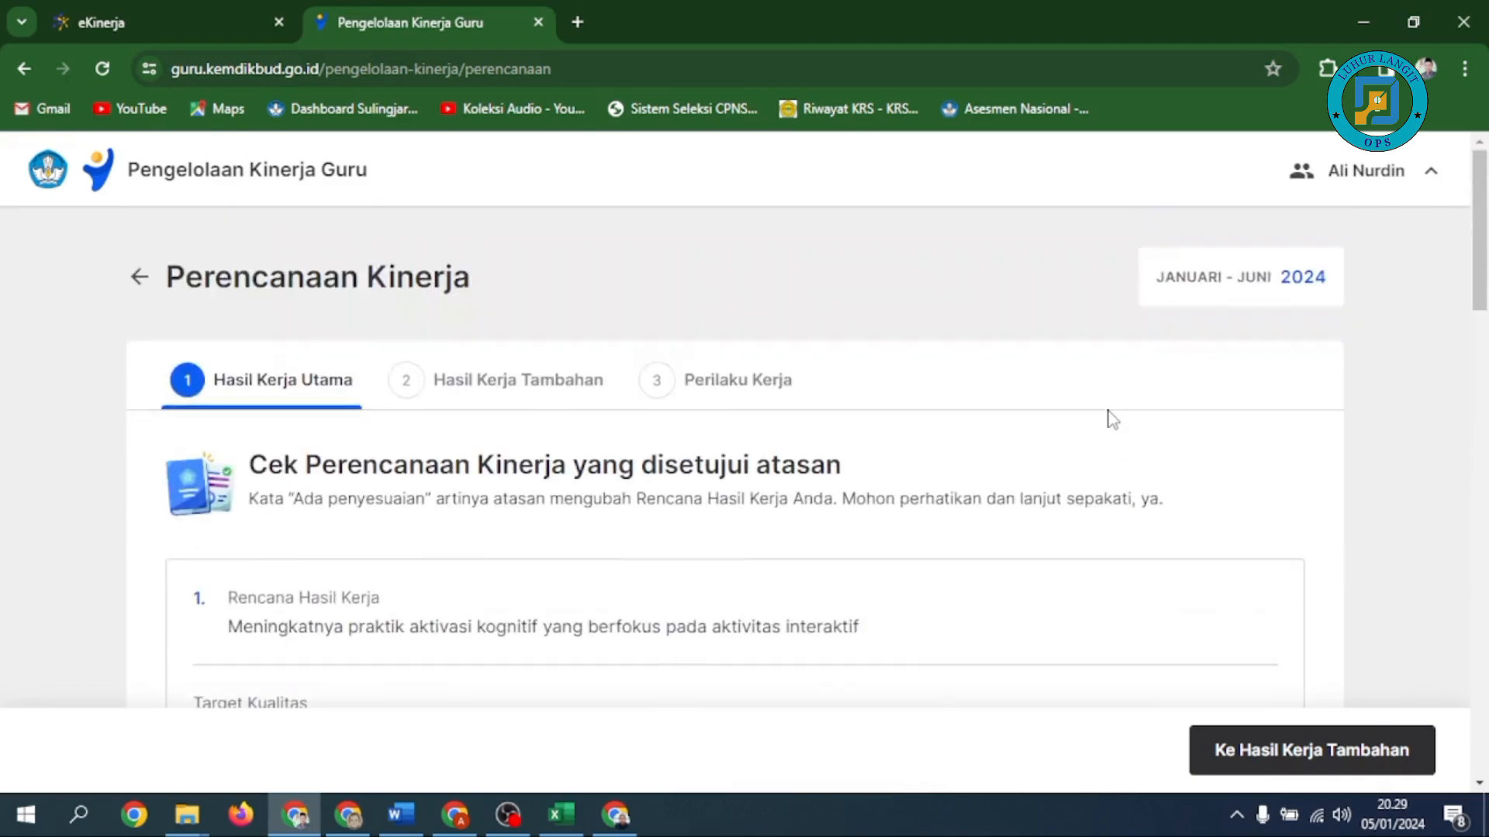
pyautogui.click(1291, 748)
# Continue past Hasil Kerja Tambahan to Perilaku Kerja and agree to the approved plan with Sepakati, accepting the agreement statement.
pyautogui.scroll(-5, 1316, 717)
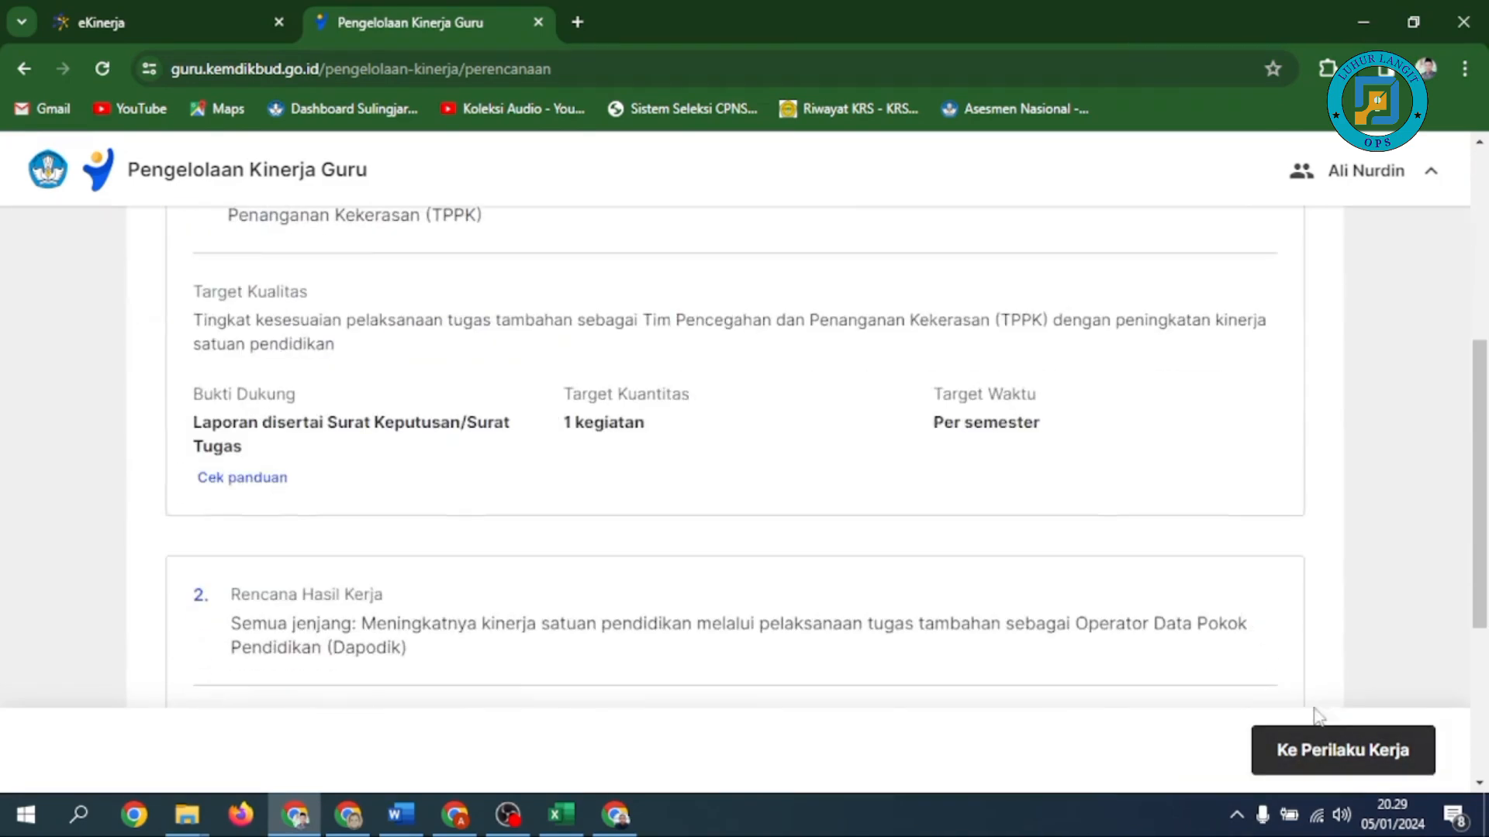
pyautogui.click(1363, 767)
pyautogui.click(1365, 767)
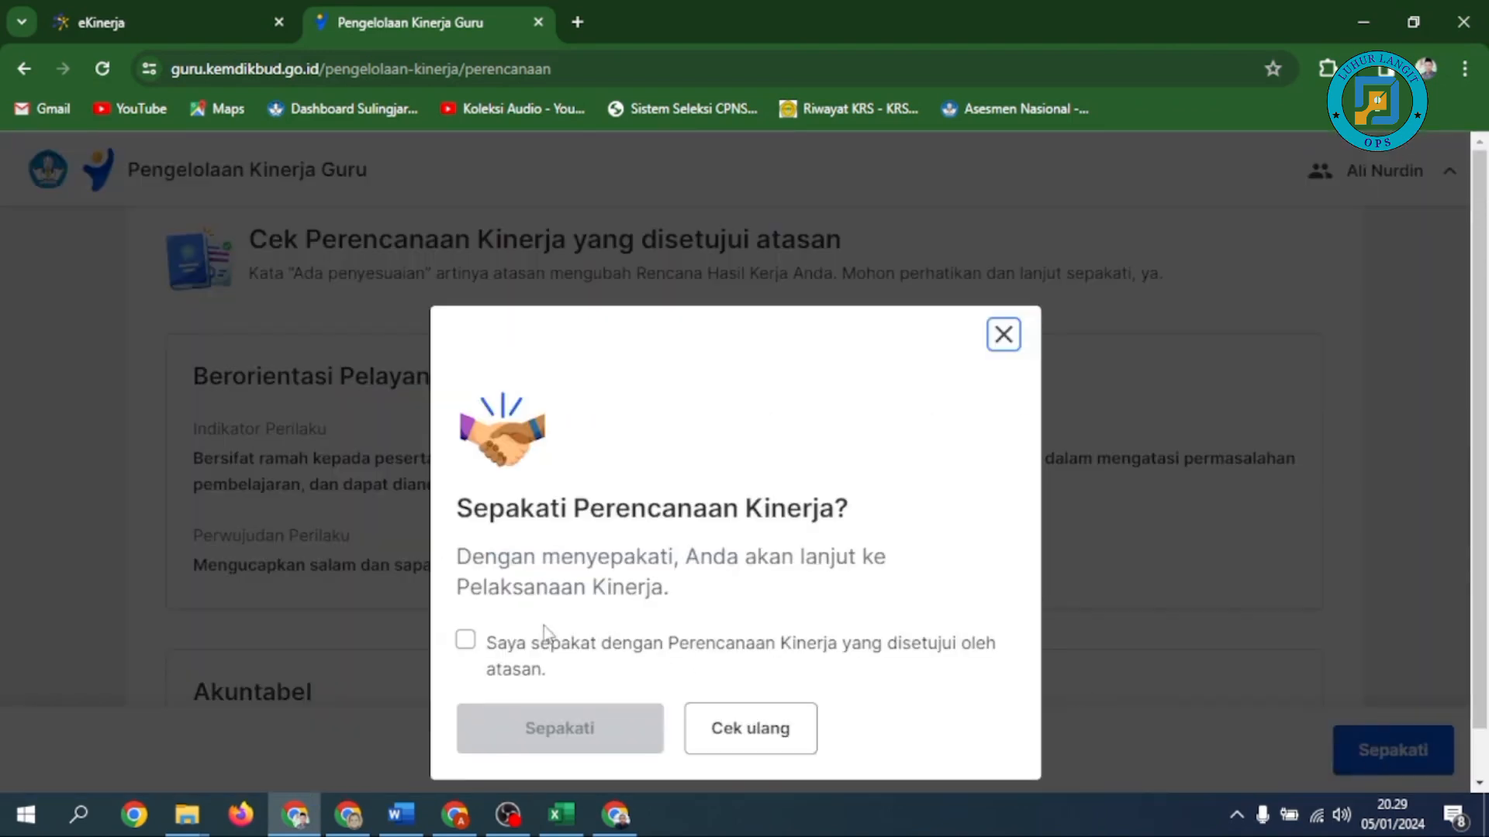
pyautogui.click(466, 640)
pyautogui.click(629, 738)
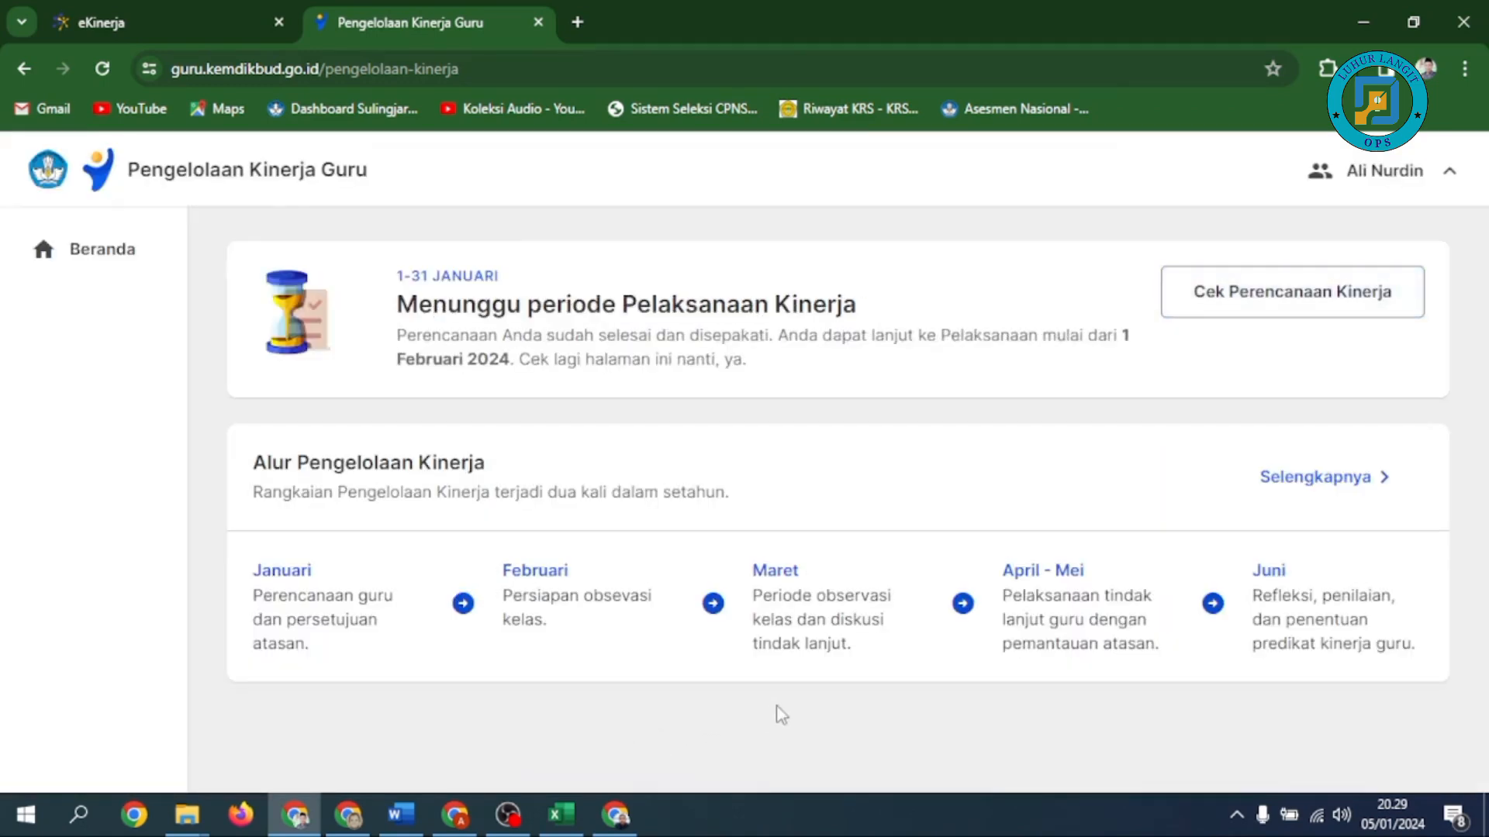
# Open the agreed plan with Cek Perencanaan Kinerja and look through its Hasil Kerja Utama entries.
pyautogui.click(1258, 306)
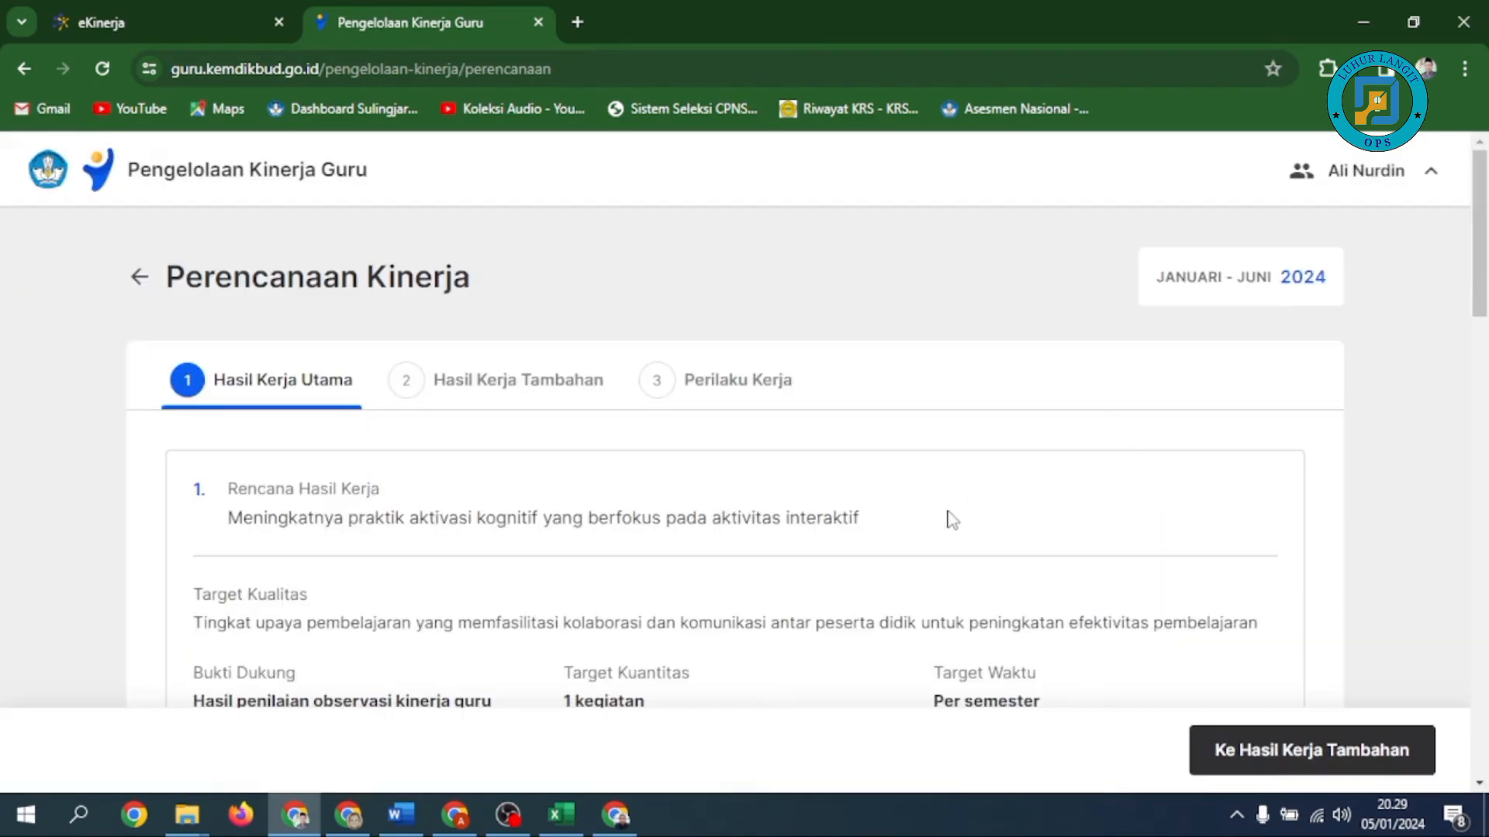
pyautogui.scroll(-5, 952, 514)
pyautogui.scroll(-5, 952, 514)
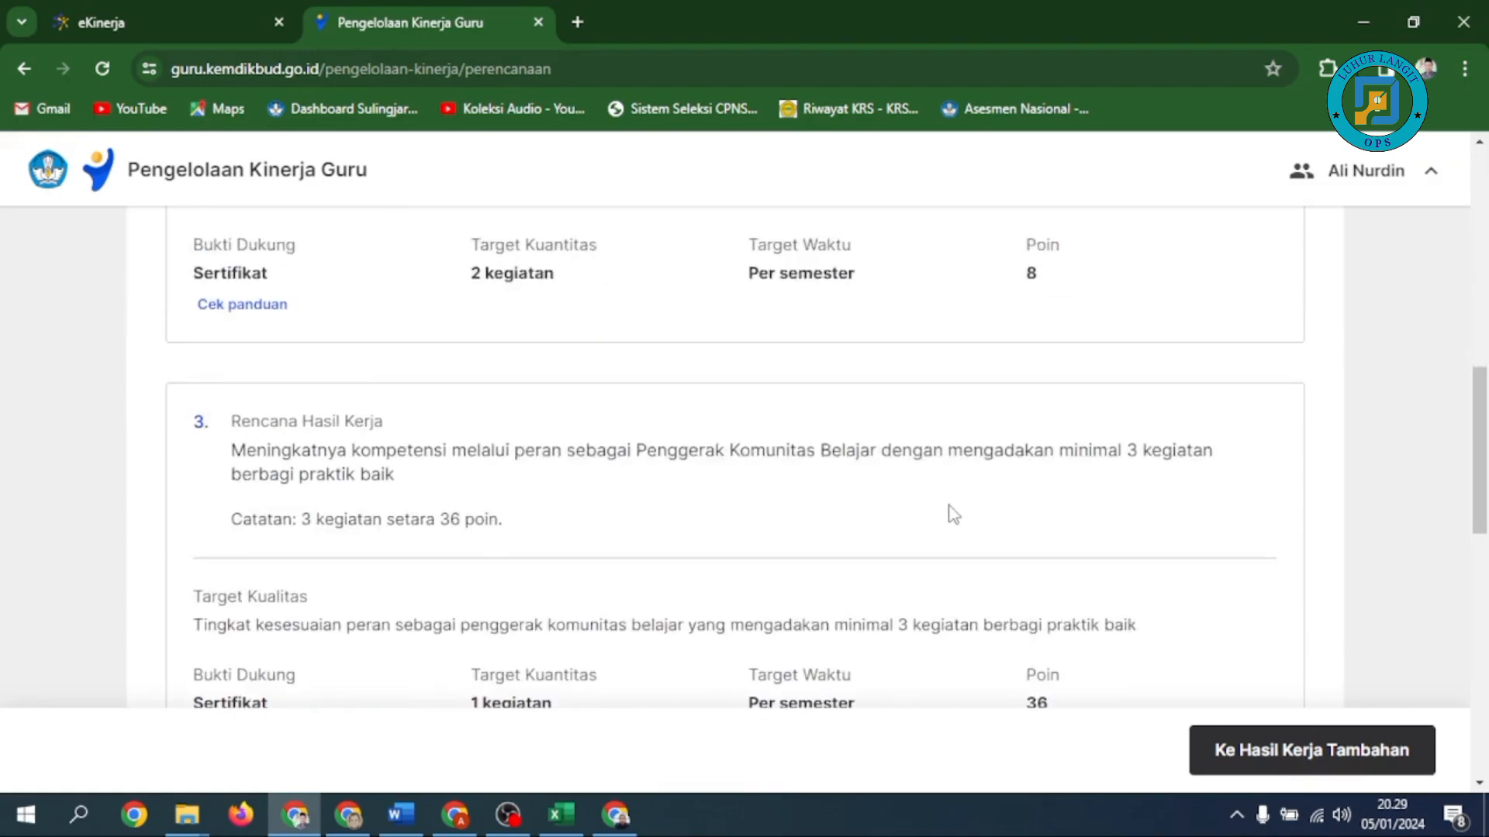
pyautogui.scroll(-5, 1187, 625)
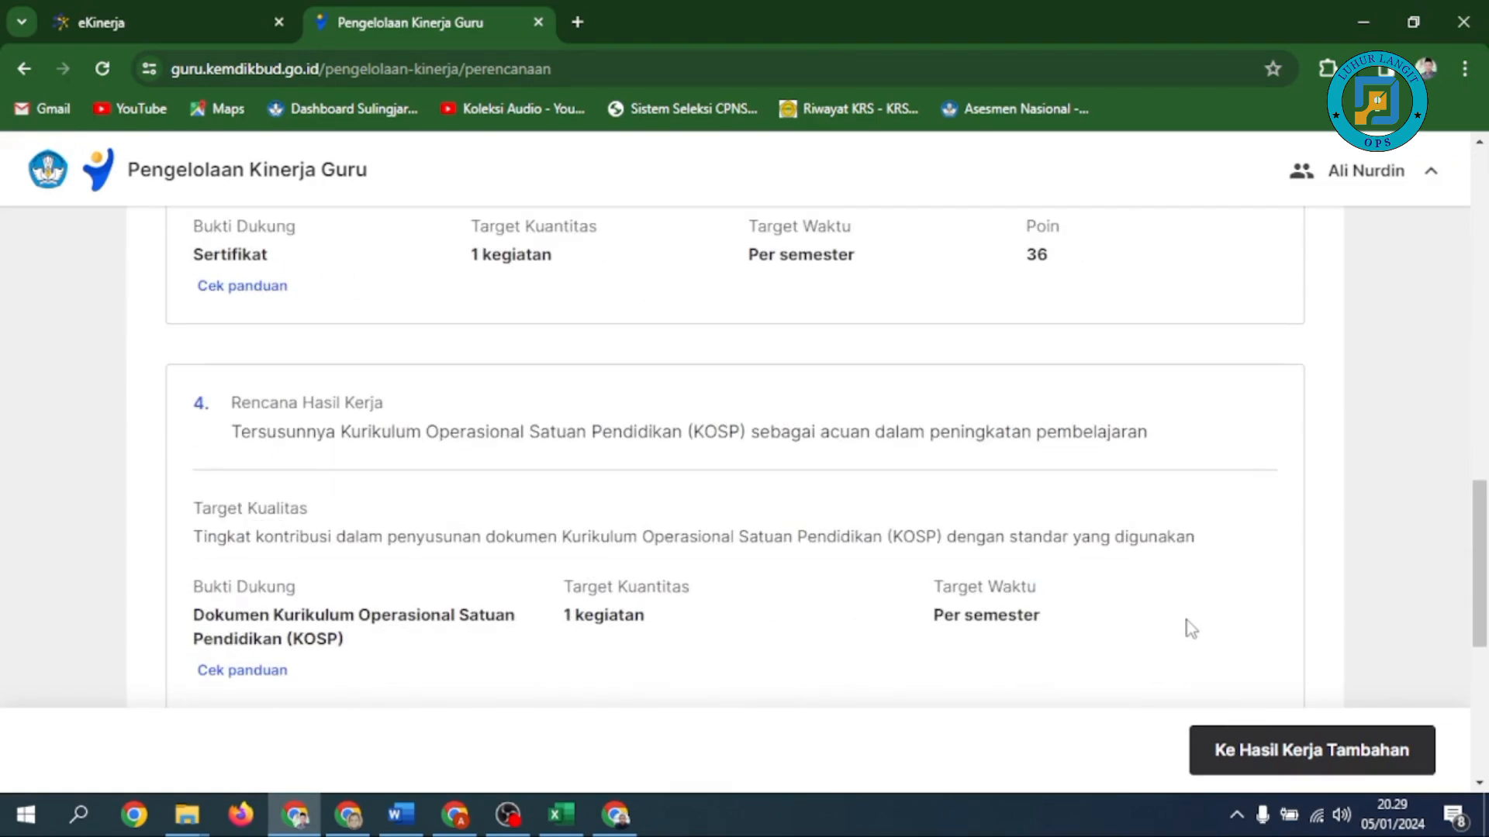
pyautogui.scroll(15, 1188, 626)
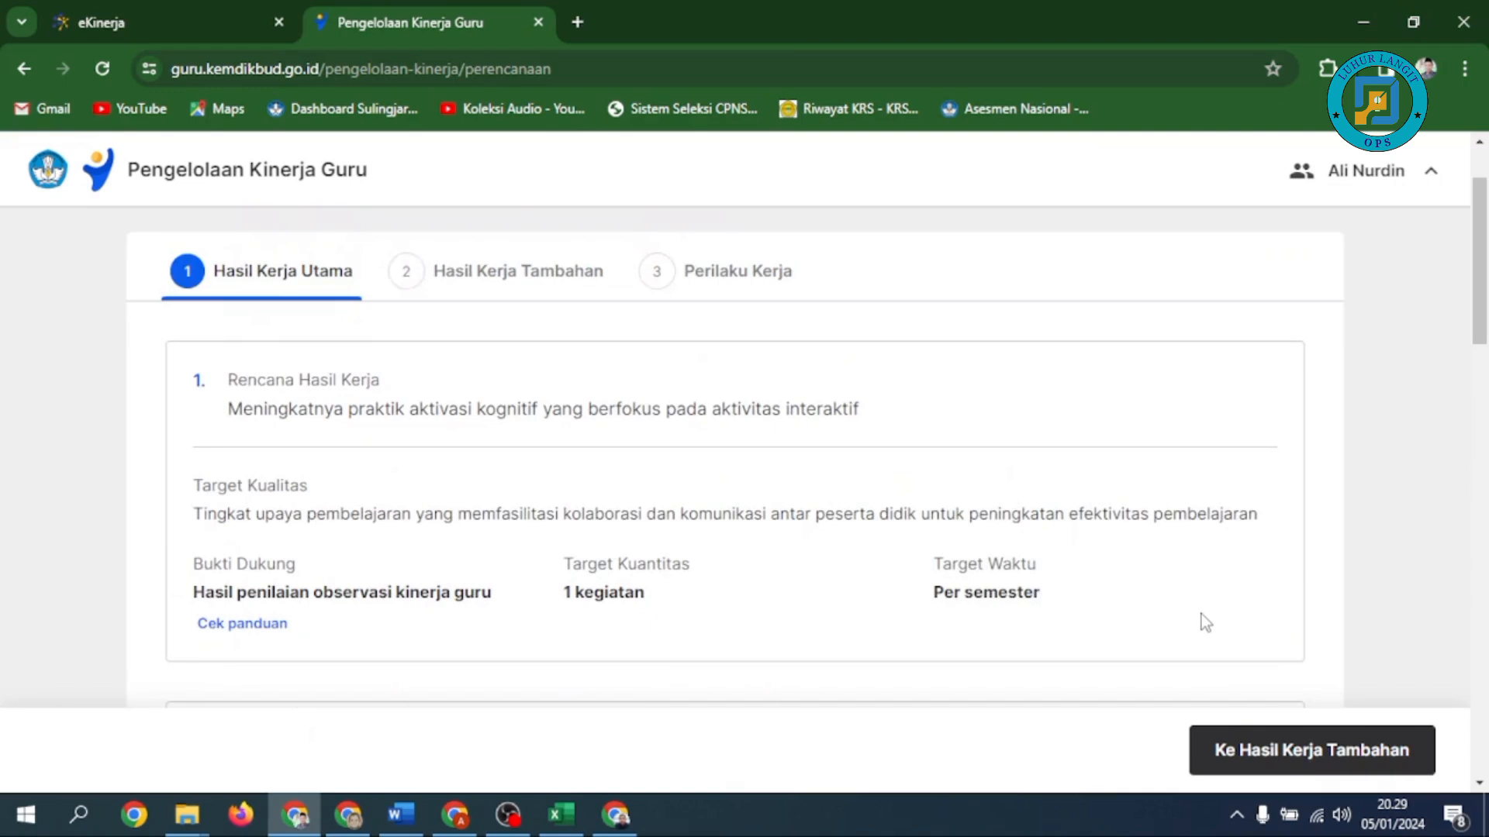